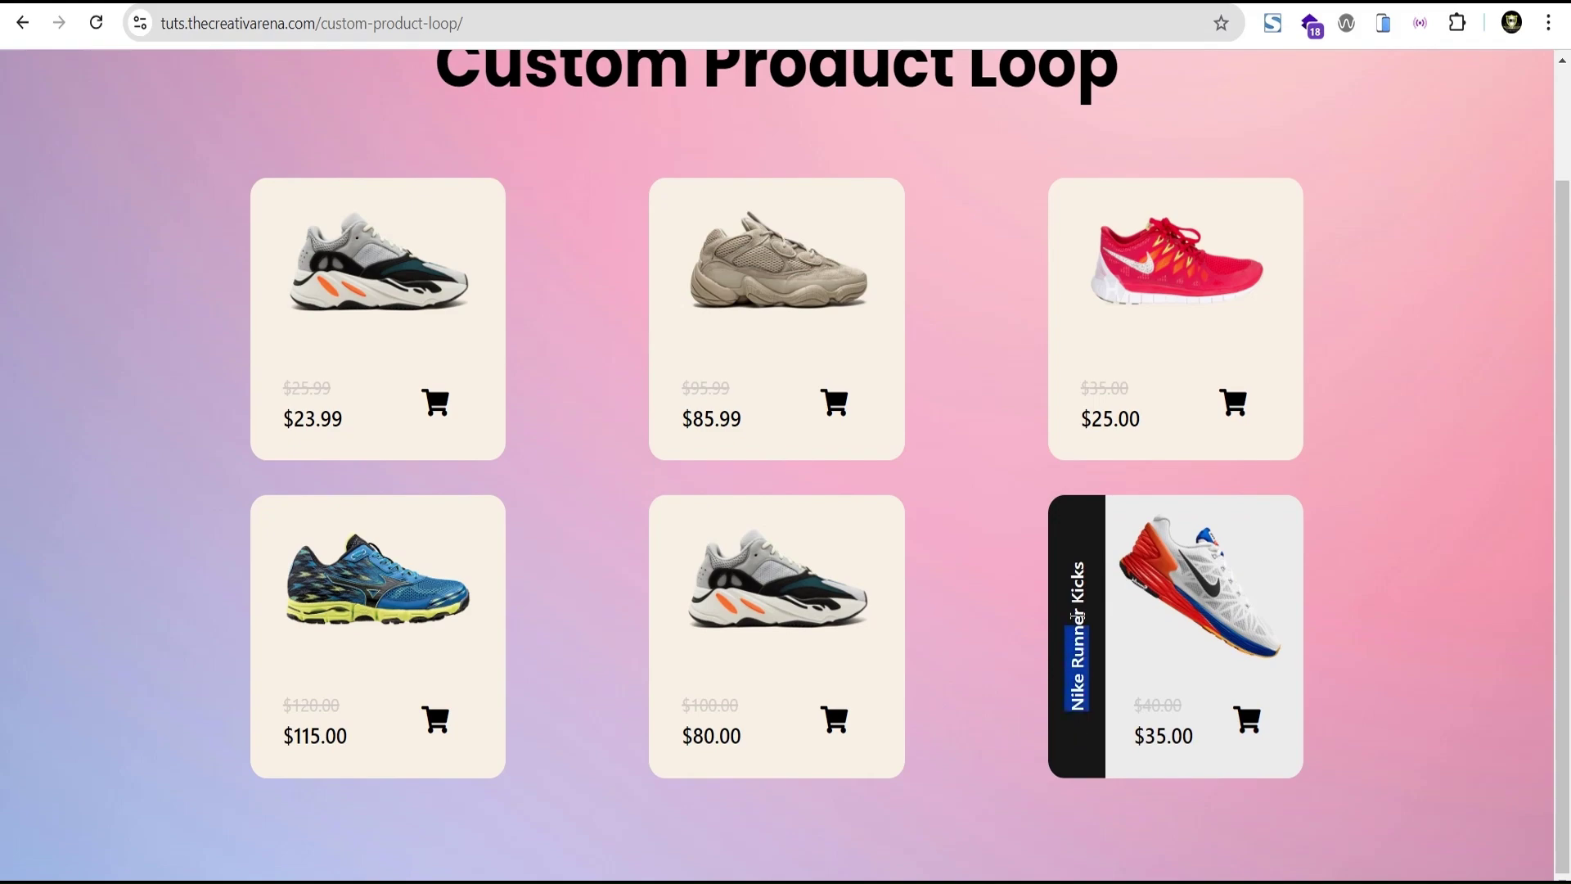
Preview the Custom Product Loop page in the device simulator on the MacBook Air and the iPad Air 4.
{"action": "scroll", "coordinate": [1321, 550], "scroll_direction": "up", "scroll_amount": 2}
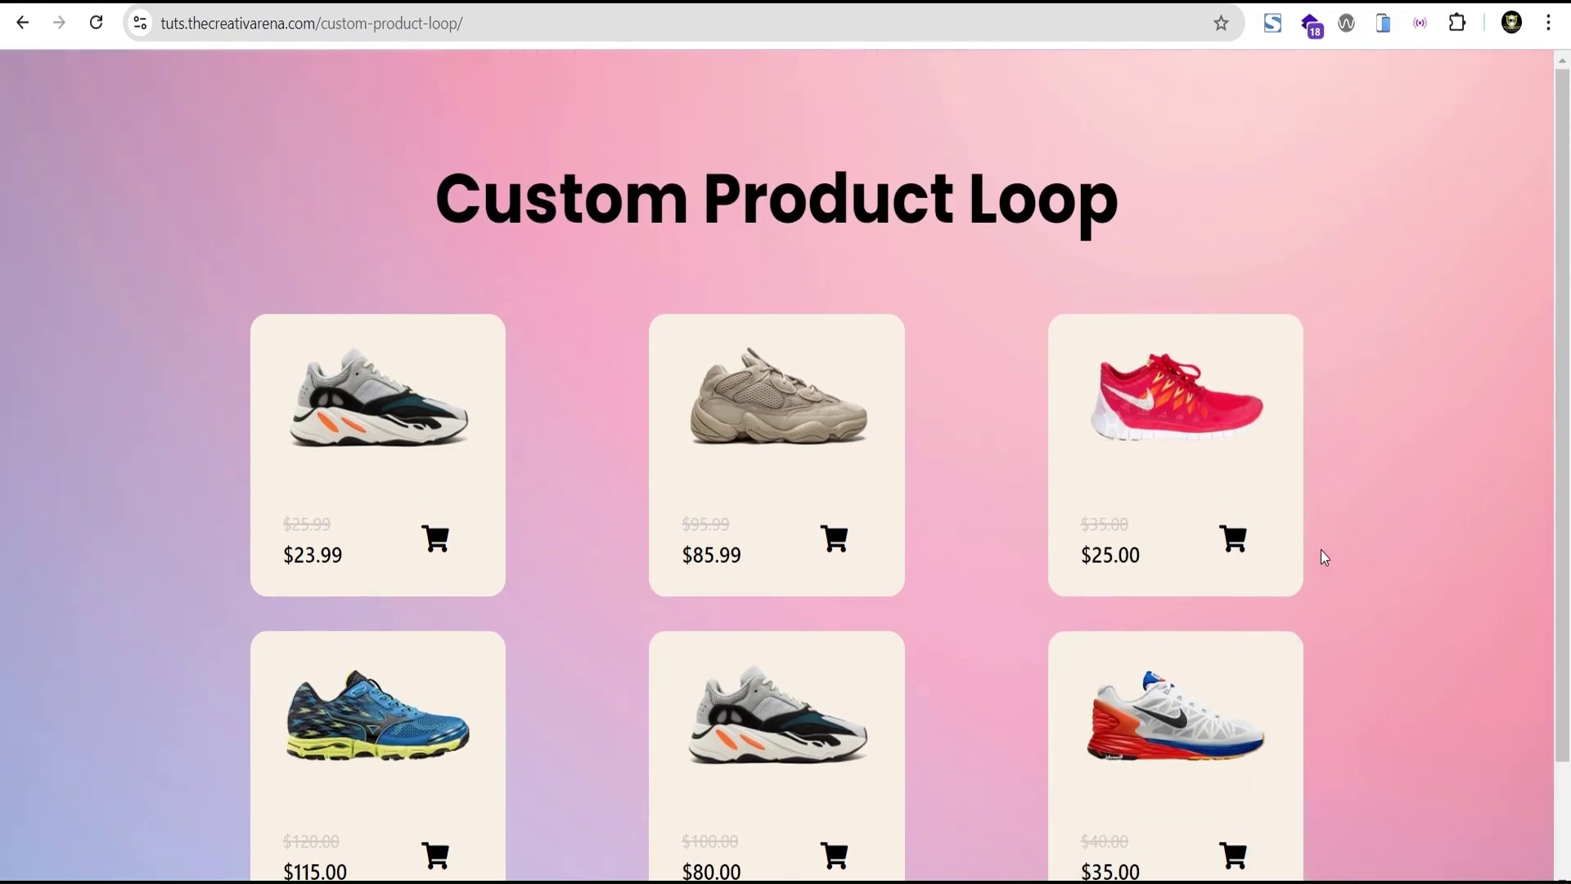
{"action": "left_click", "coordinate": [1382, 27]}
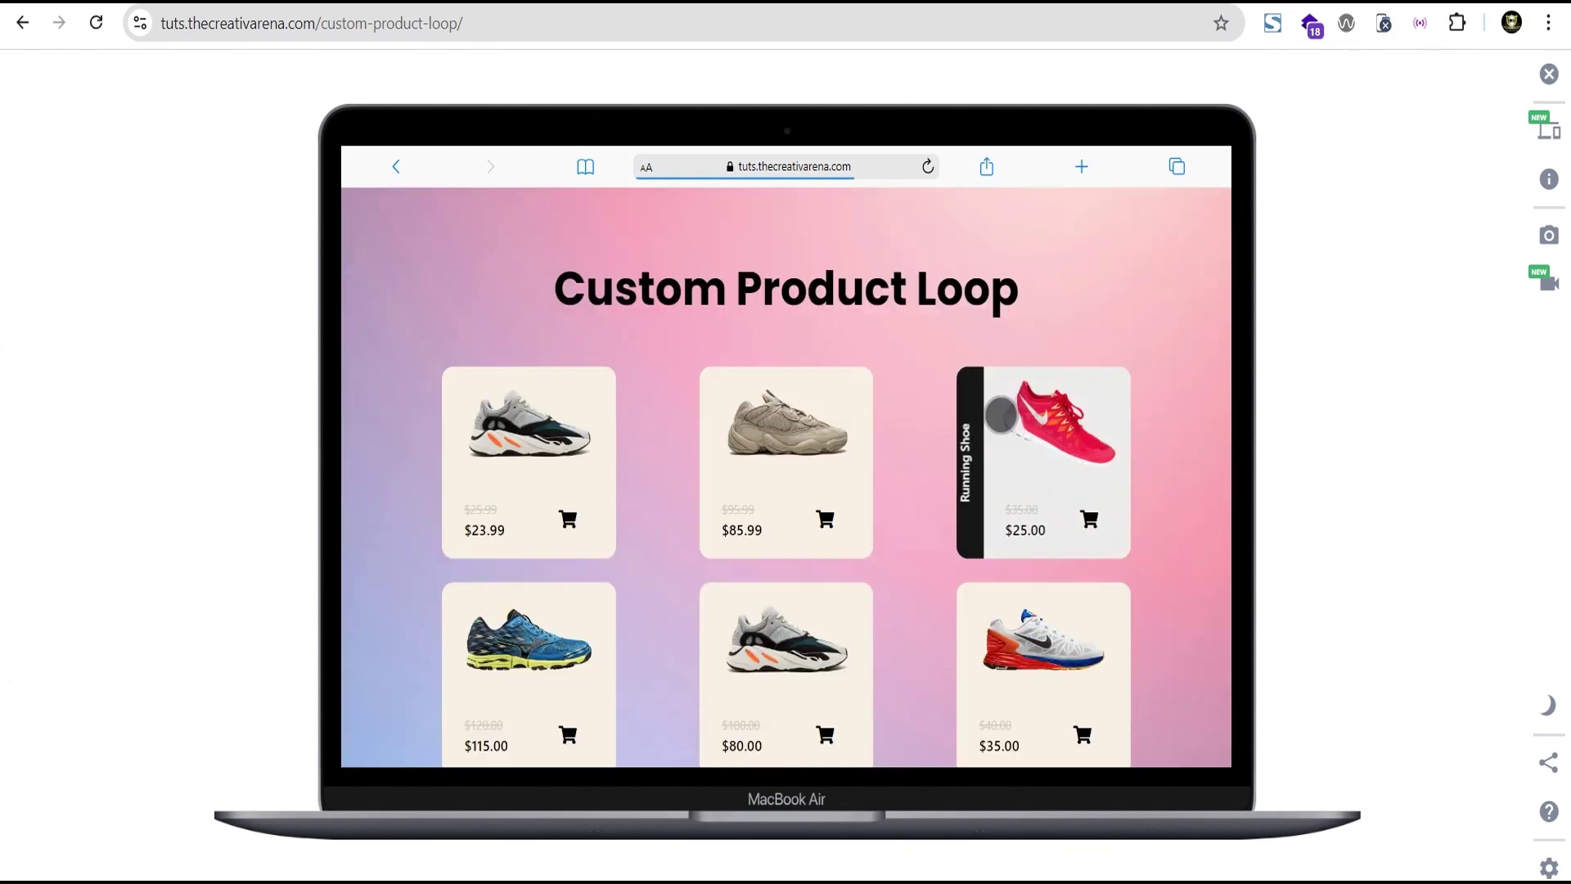
{"action": "scroll", "coordinate": [1007, 422], "scroll_direction": "down", "scroll_amount": 1}
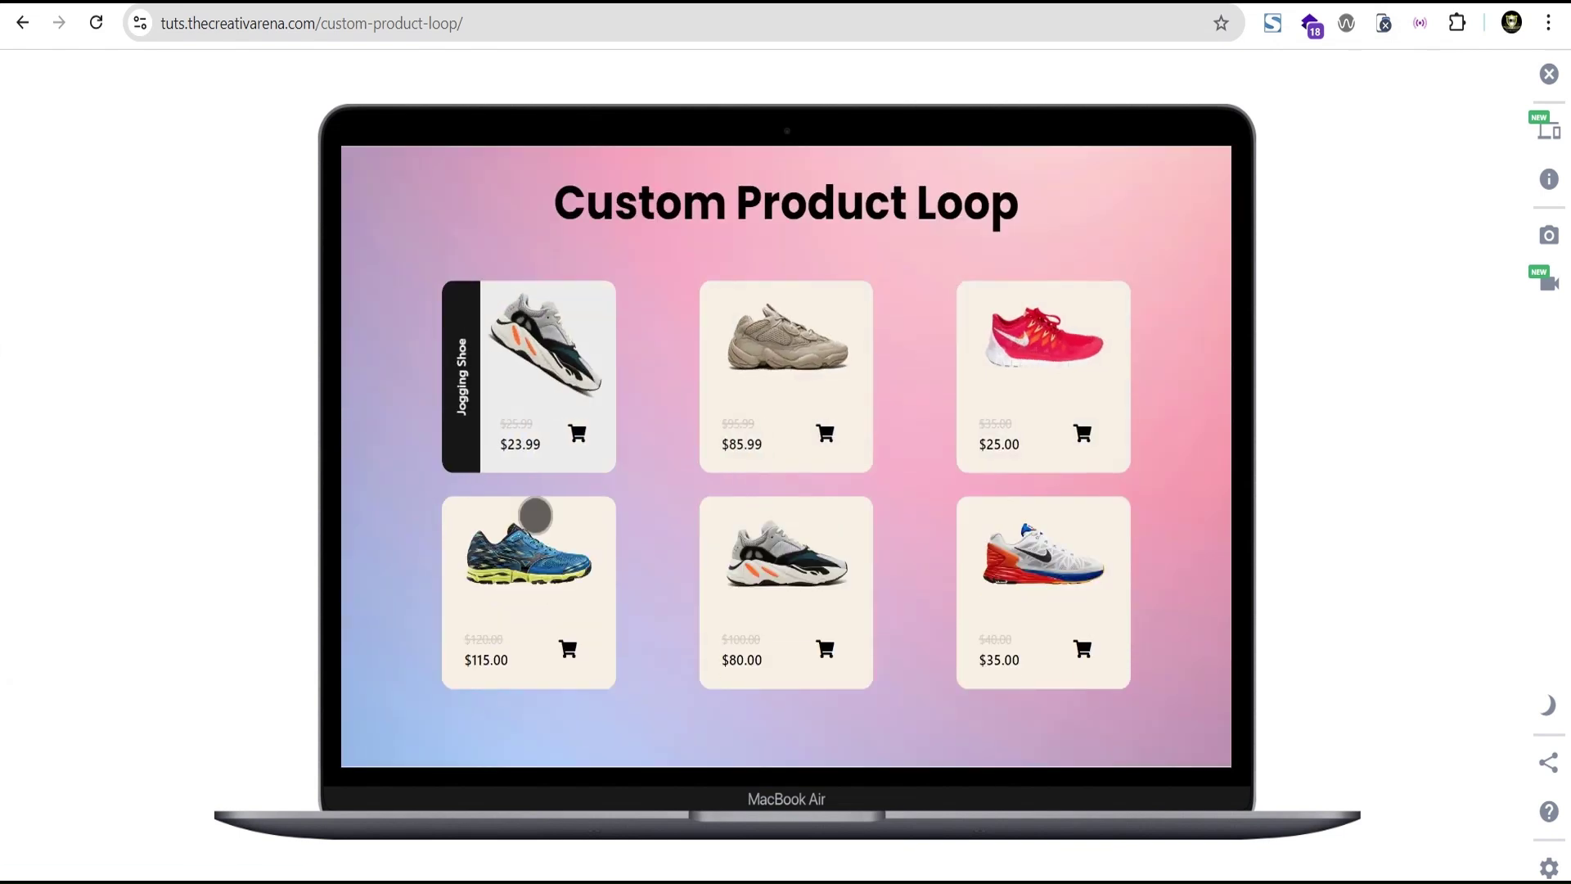
{"action": "left_click", "coordinate": [1549, 131]}
{"action": "scroll", "coordinate": [1389, 328], "scroll_direction": "down", "scroll_amount": 4}
{"action": "left_click", "coordinate": [1237, 752]}
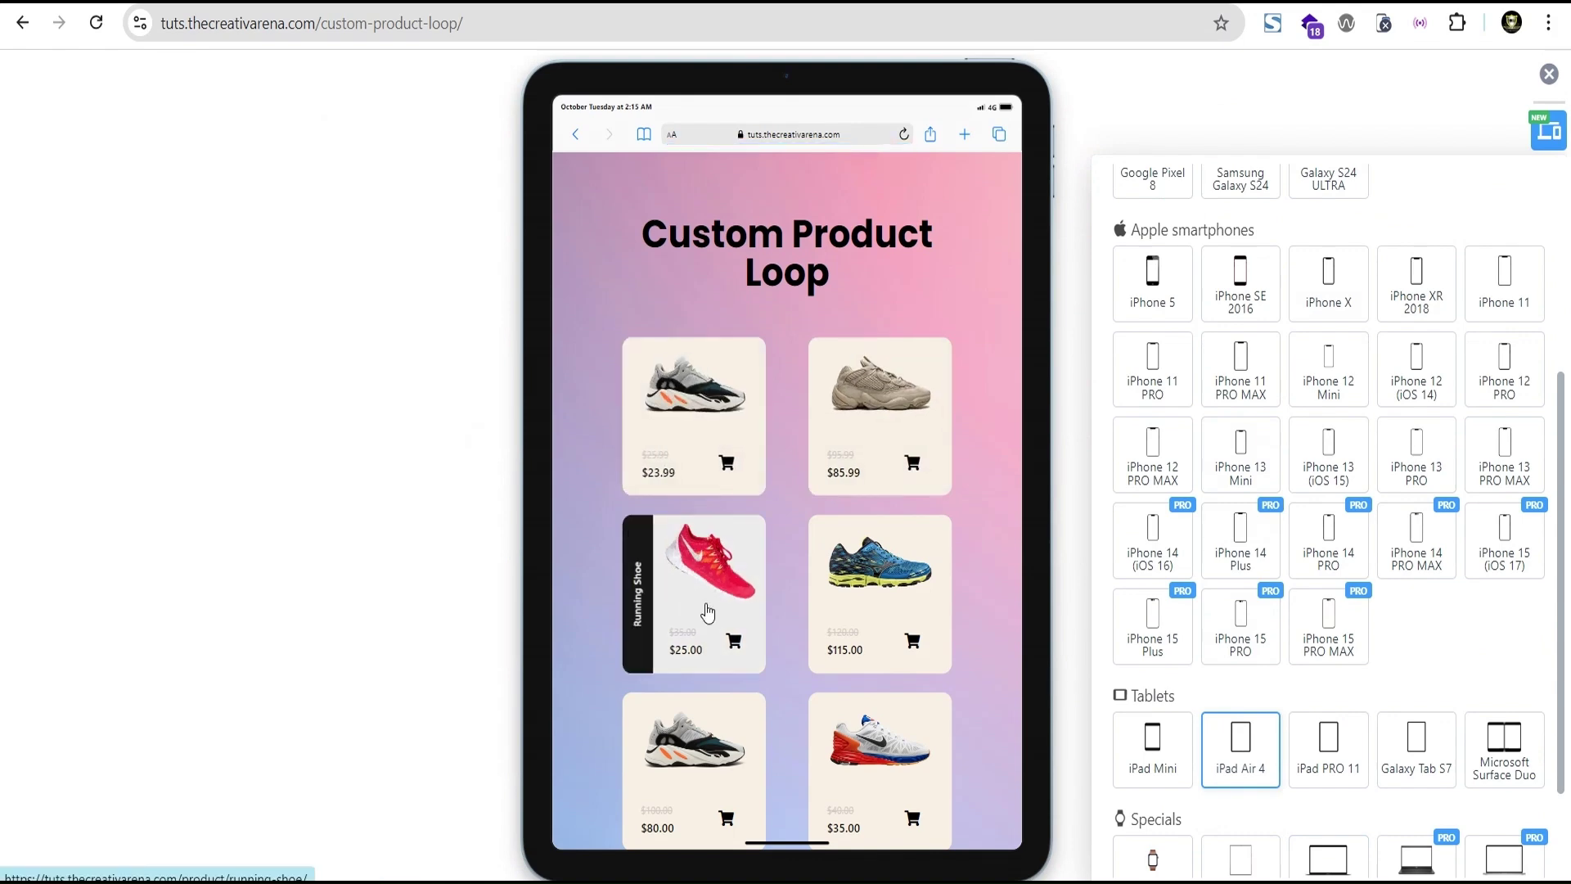
{"action": "scroll", "coordinate": [867, 619], "scroll_direction": "down", "scroll_amount": 1}
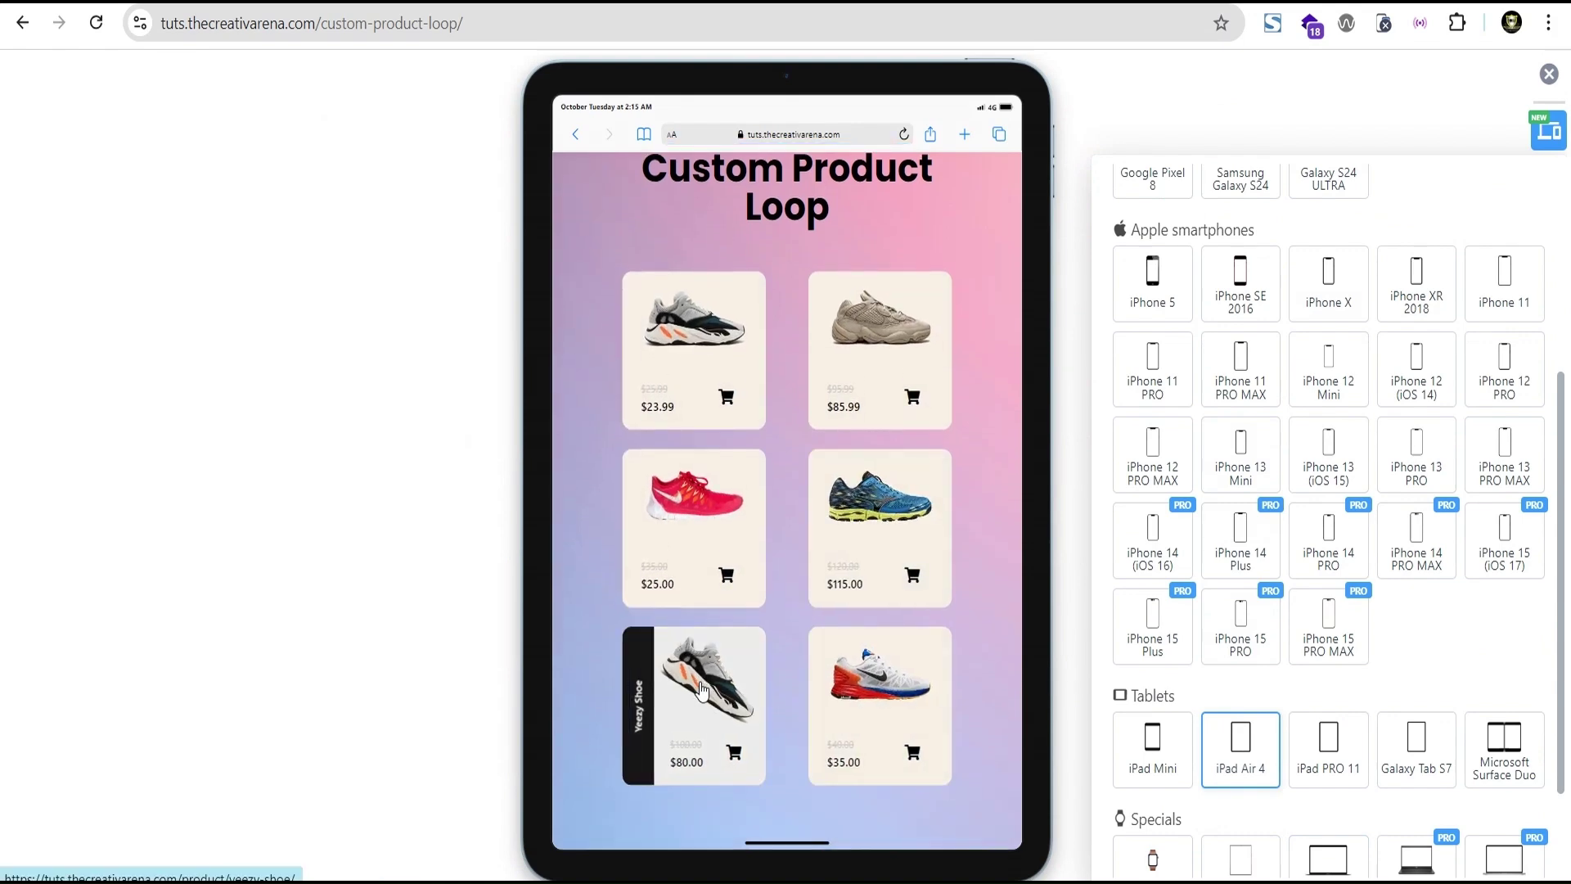
Preview the product loop page on the iPhone 11 PRO MAX and look through its product cards.
{"action": "left_click", "coordinate": [1244, 383]}
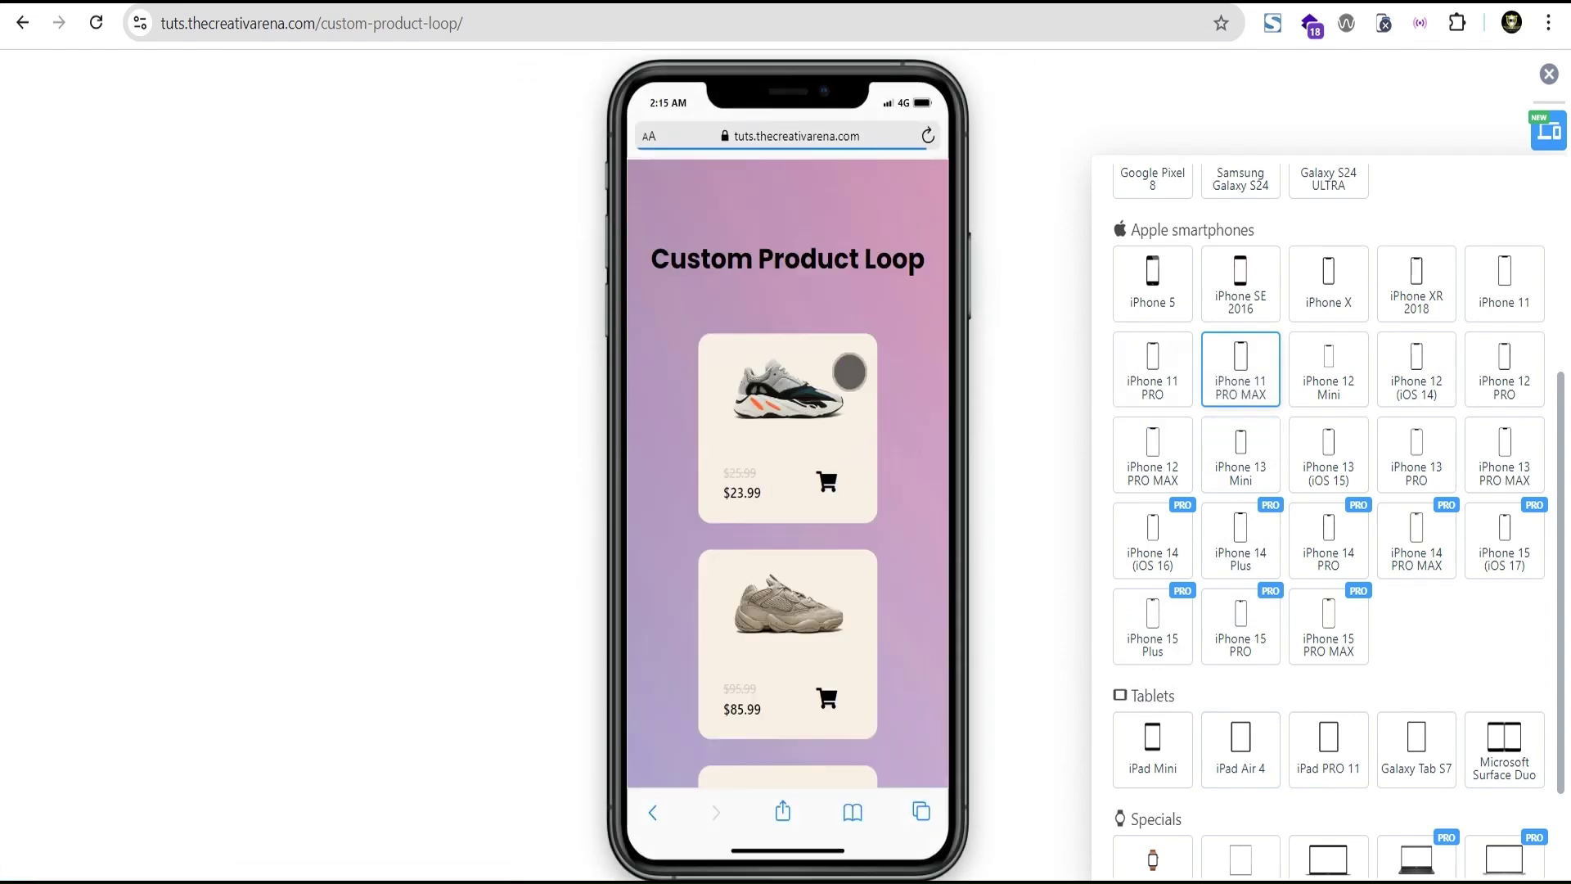
{"action": "scroll", "coordinate": [813, 483], "scroll_direction": "down", "scroll_amount": 2}
{"action": "scroll", "coordinate": [812, 483], "scroll_direction": "down", "scroll_amount": 5}
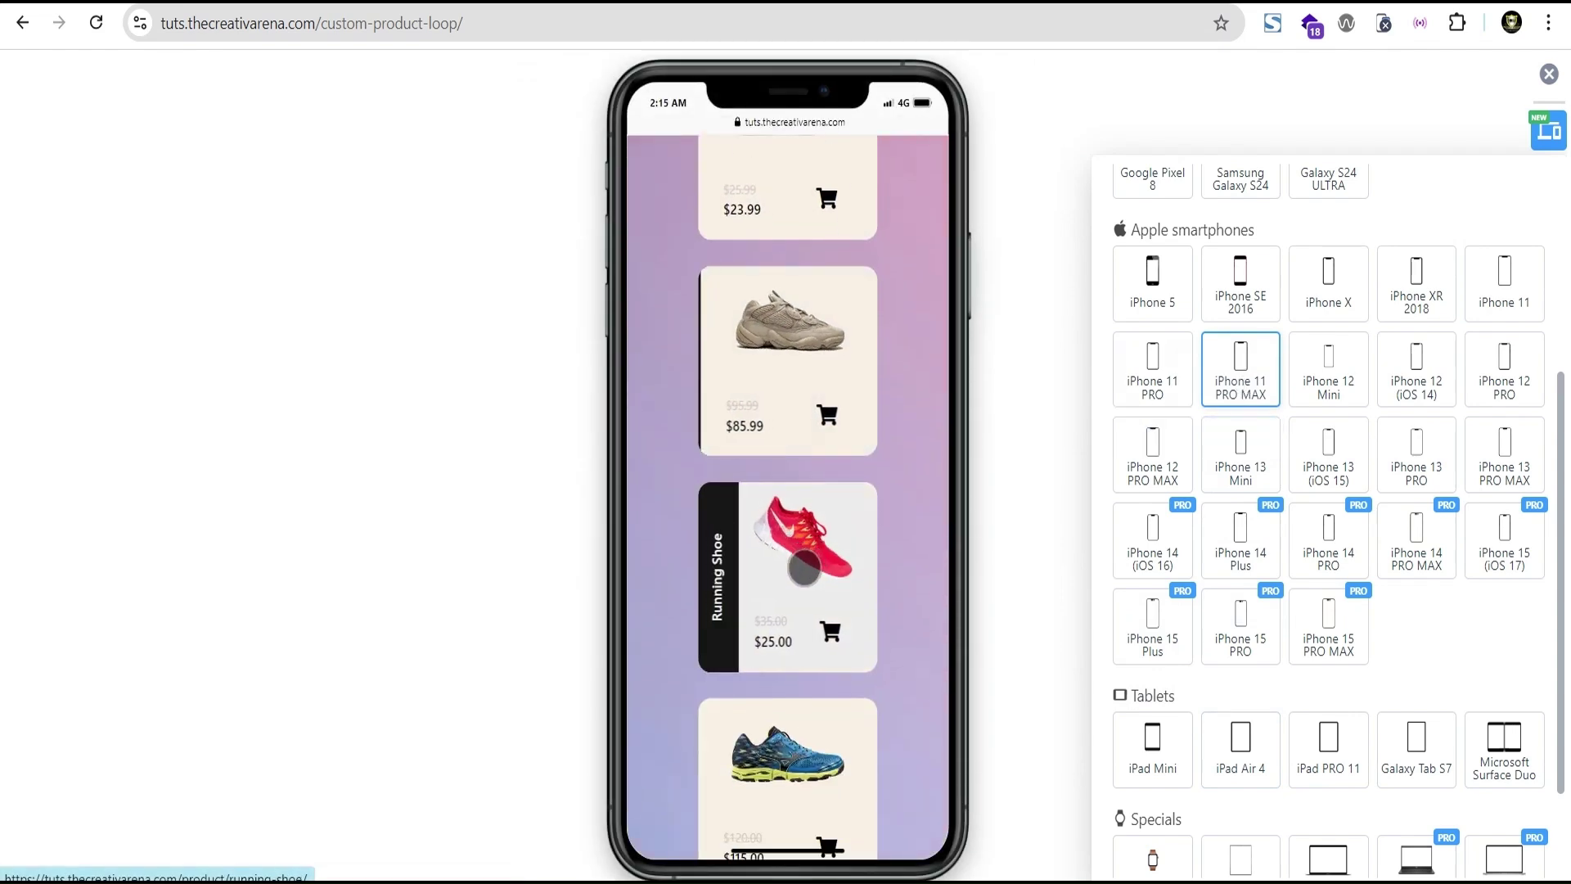
{"action": "scroll", "coordinate": [818, 573], "scroll_direction": "up", "scroll_amount": 4}
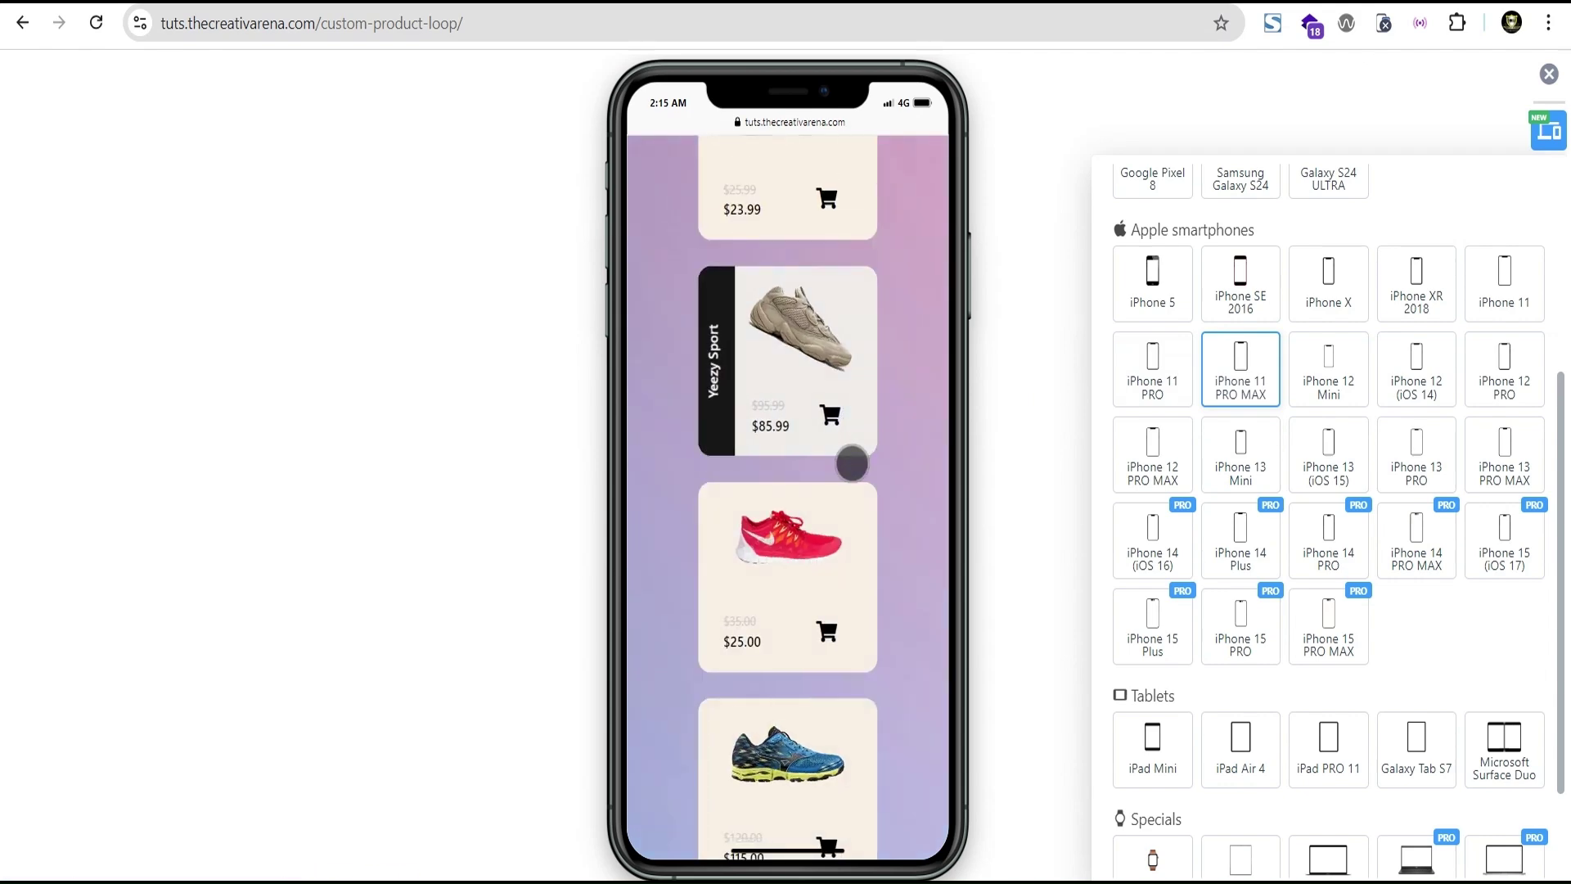
{"action": "scroll", "coordinate": [806, 556], "scroll_direction": "down", "scroll_amount": 1}
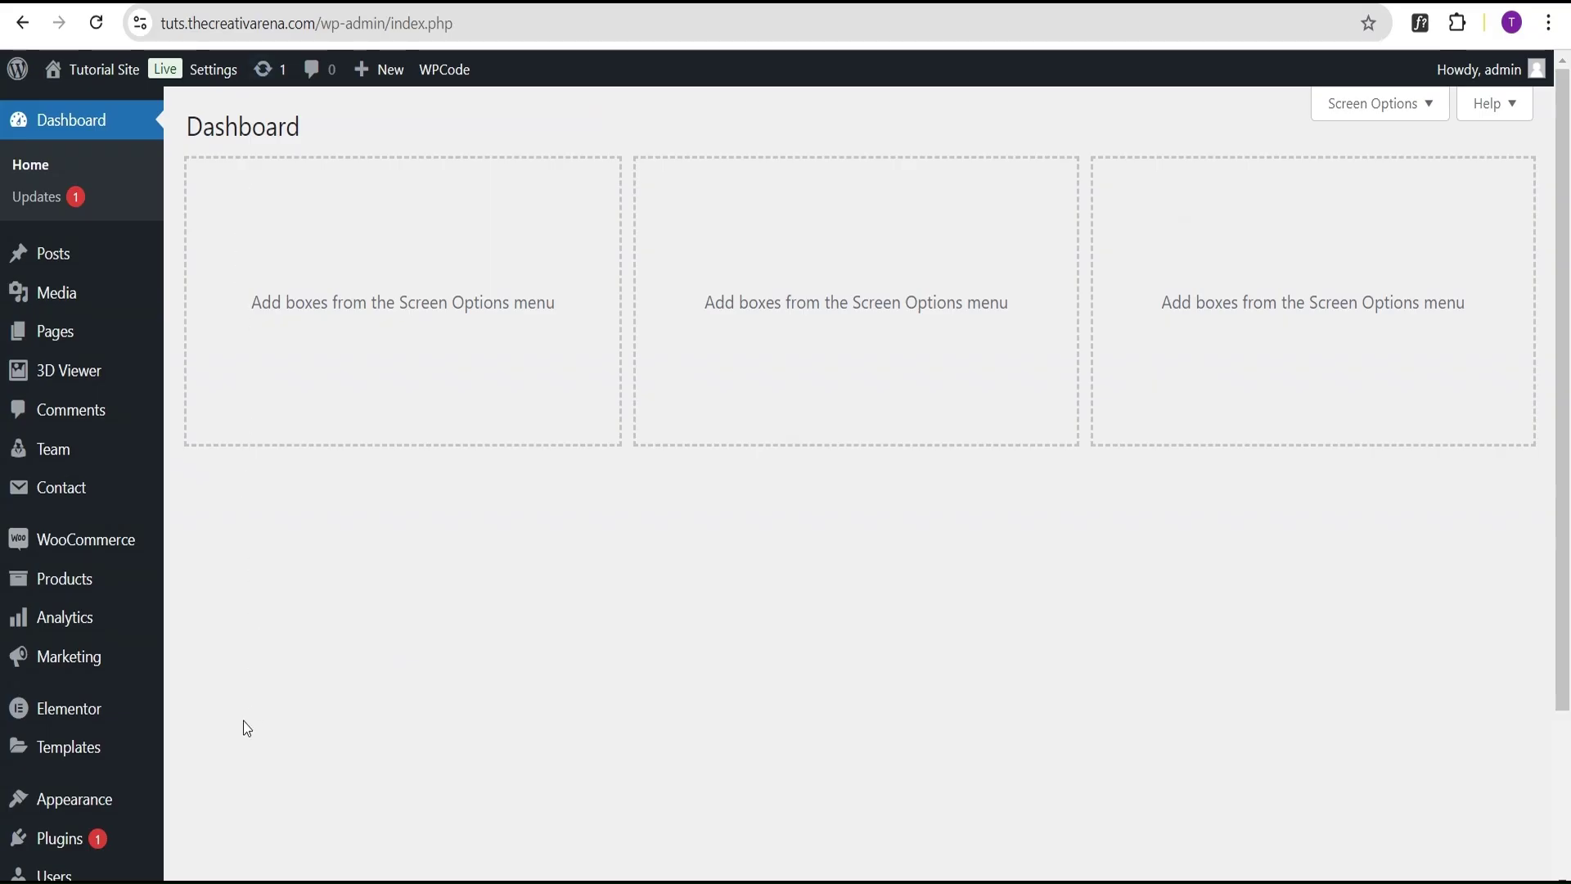
Open the Theme Builder in a new browser tab and create a blank Loop Item, dismissing the template library.
{"action": "mouse_move", "coordinate": [59, 753]}
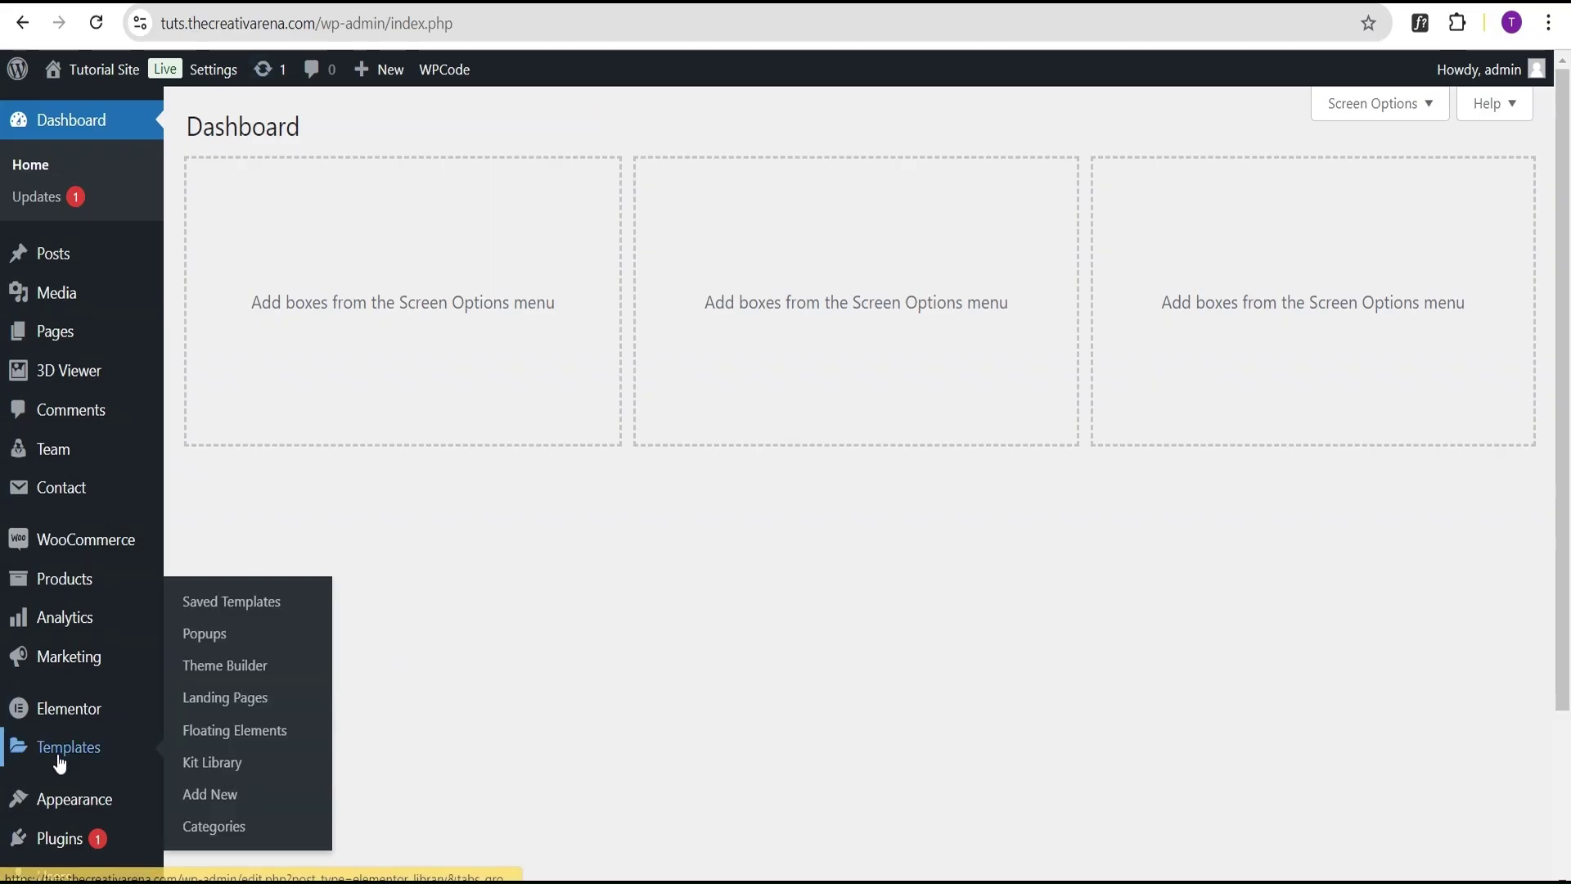
{"action": "right_click", "coordinate": [228, 676]}
{"action": "left_click", "coordinate": [328, 252]}
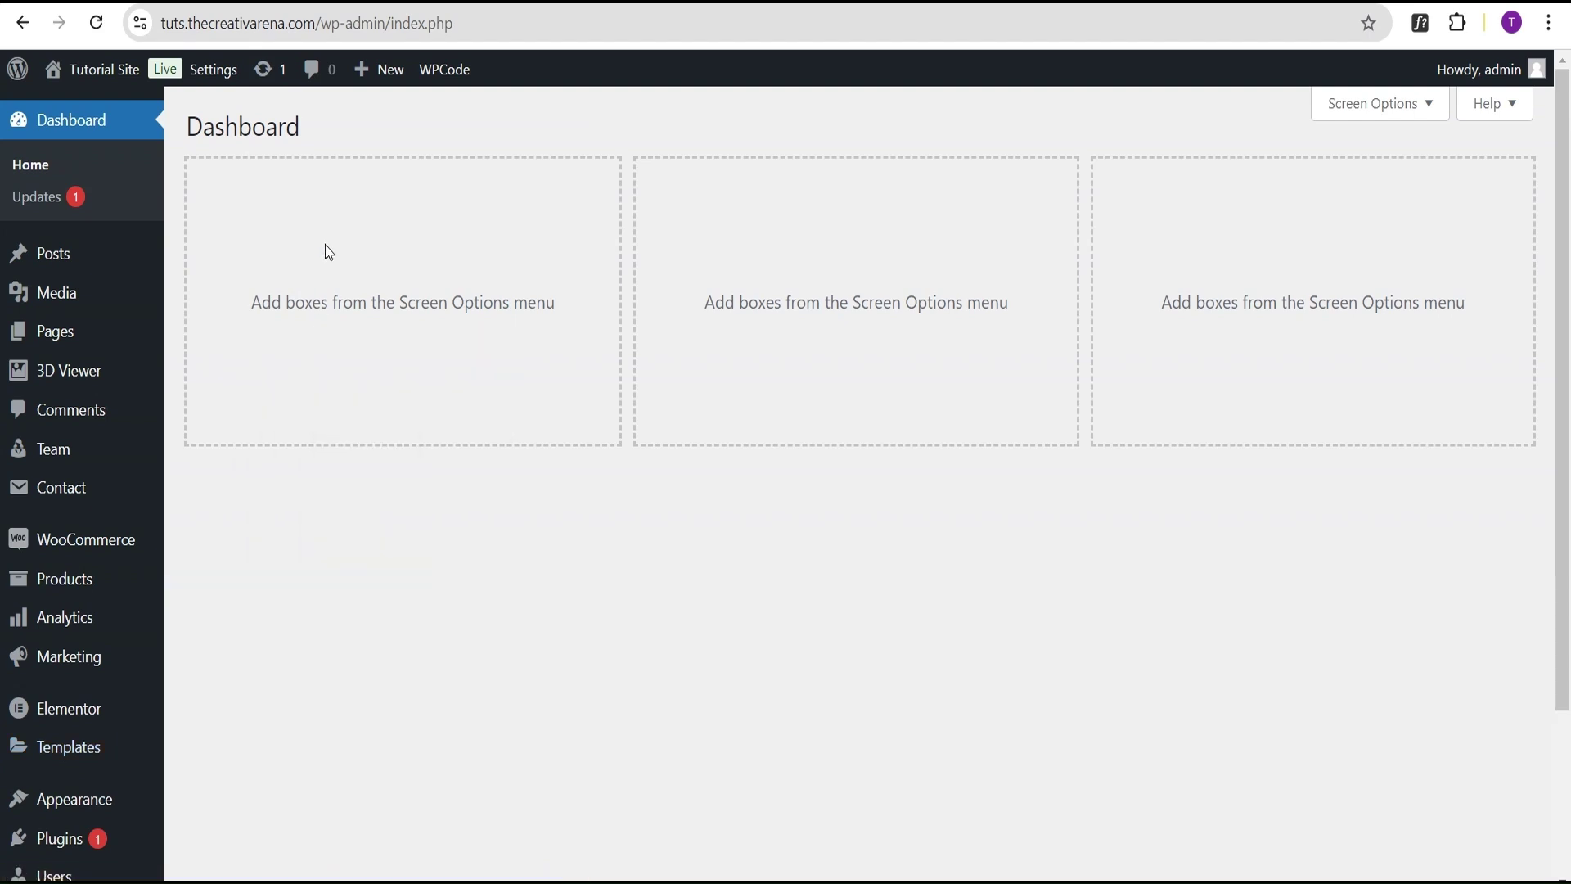
{"action": "left_click", "coordinate": [384, 5]}
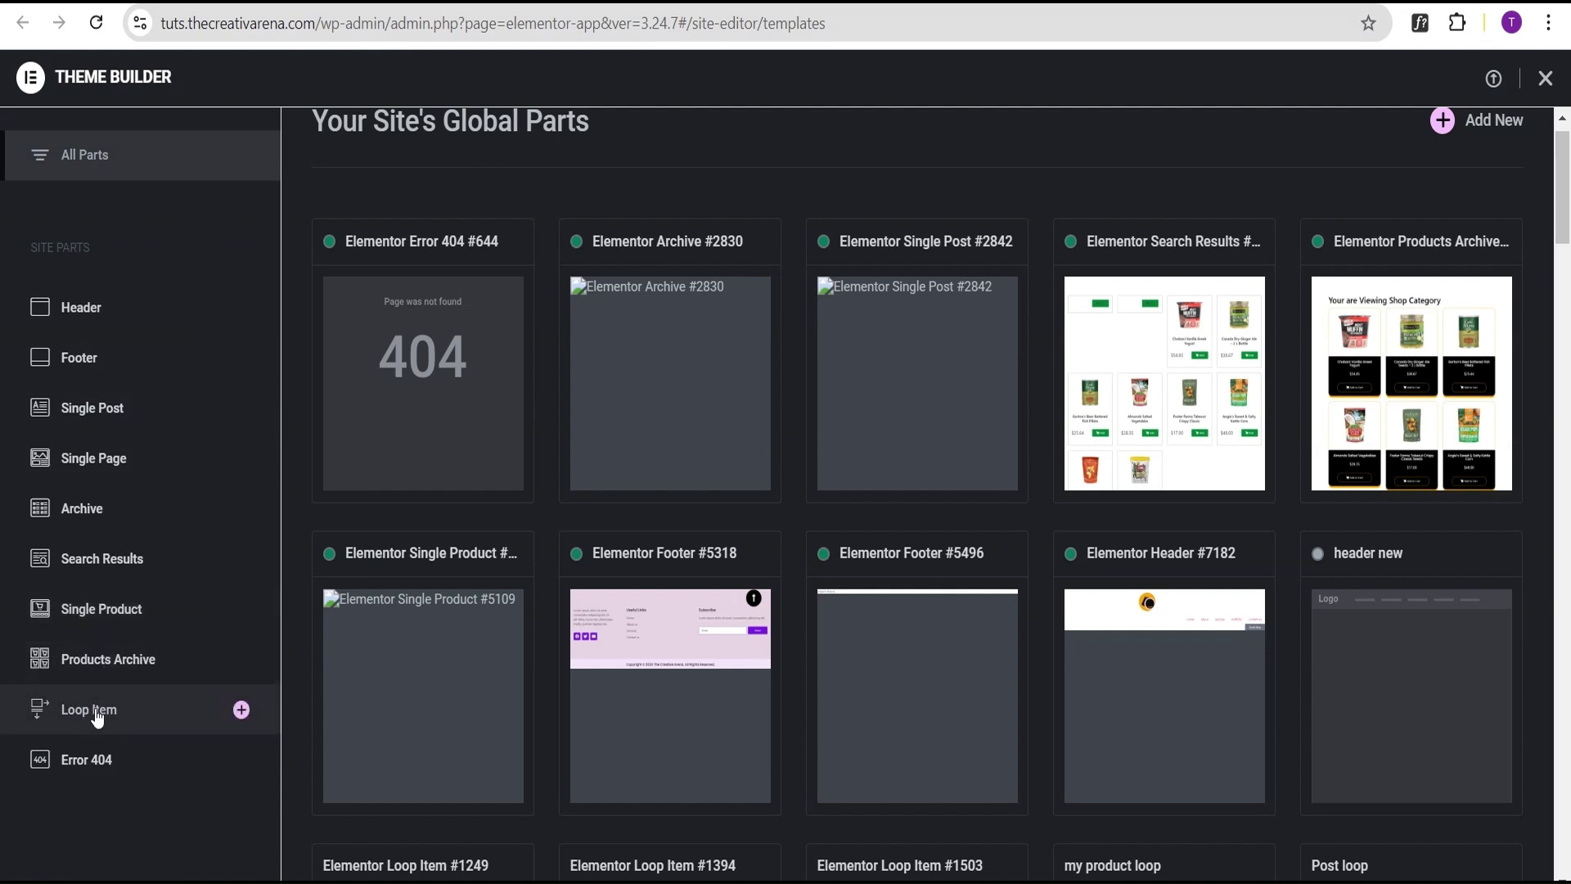
{"action": "left_click", "coordinate": [241, 710]}
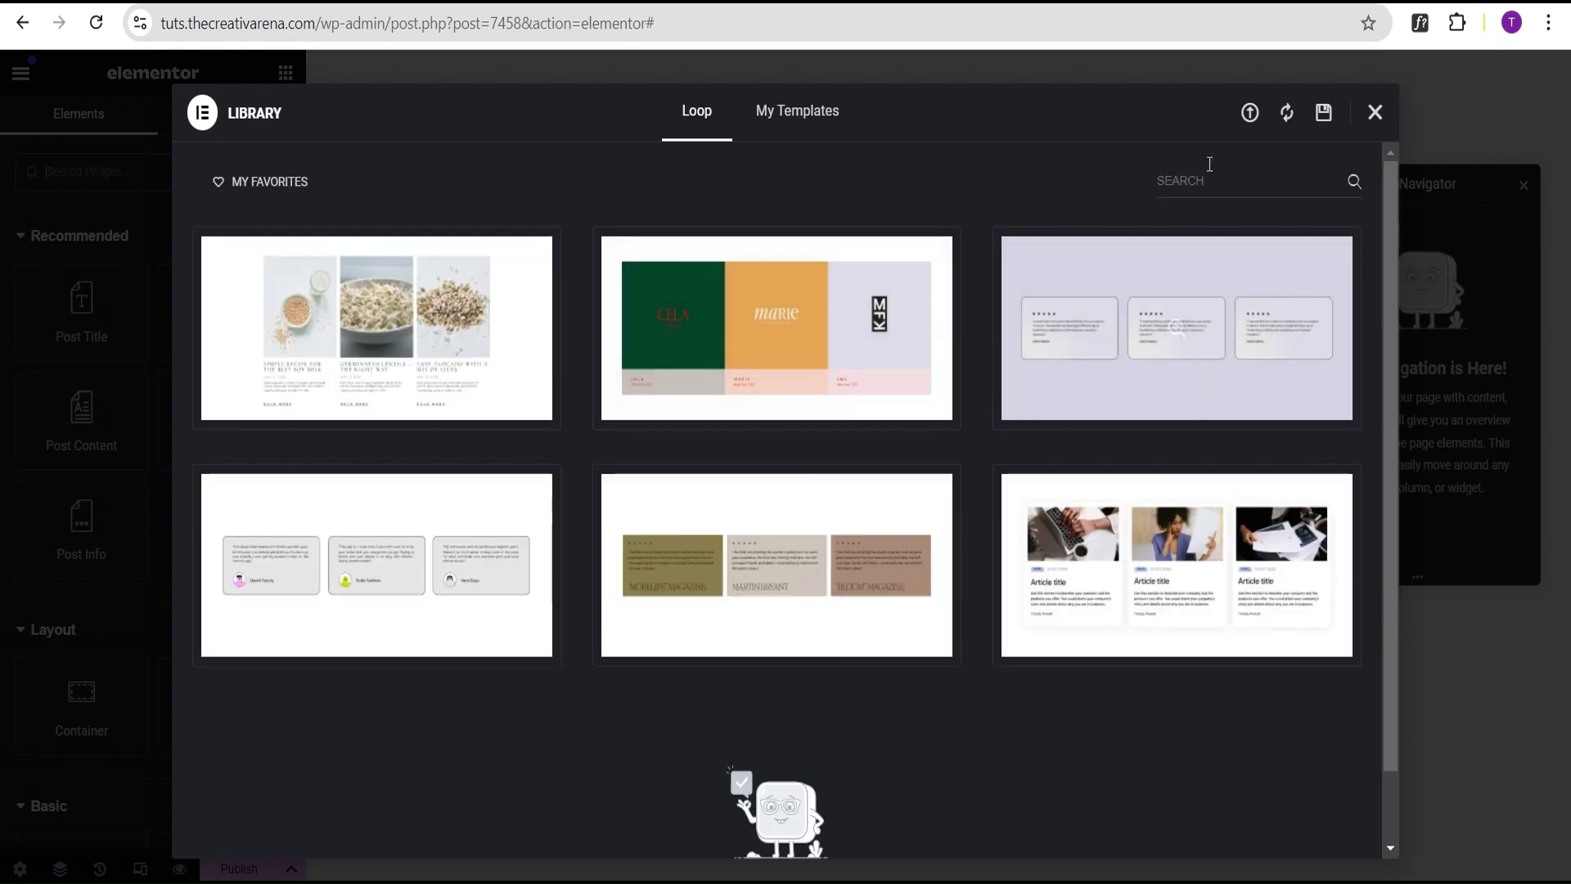
{"action": "left_click", "coordinate": [1375, 114]}
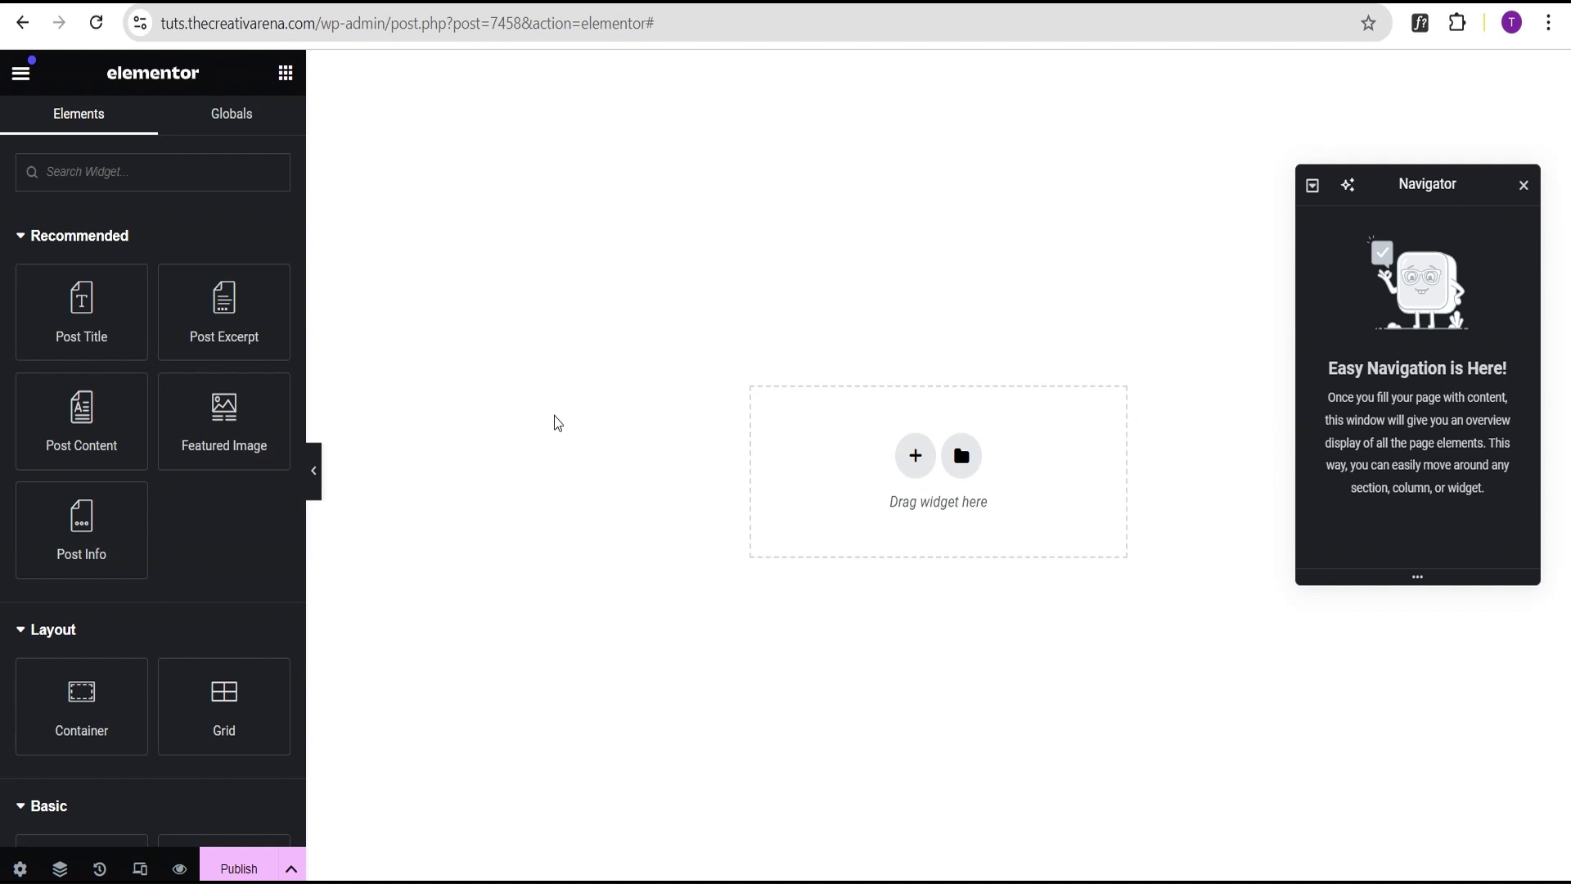
Title the loop item "Custom Product" in its general settings.
{"action": "left_click", "coordinate": [20, 869]}
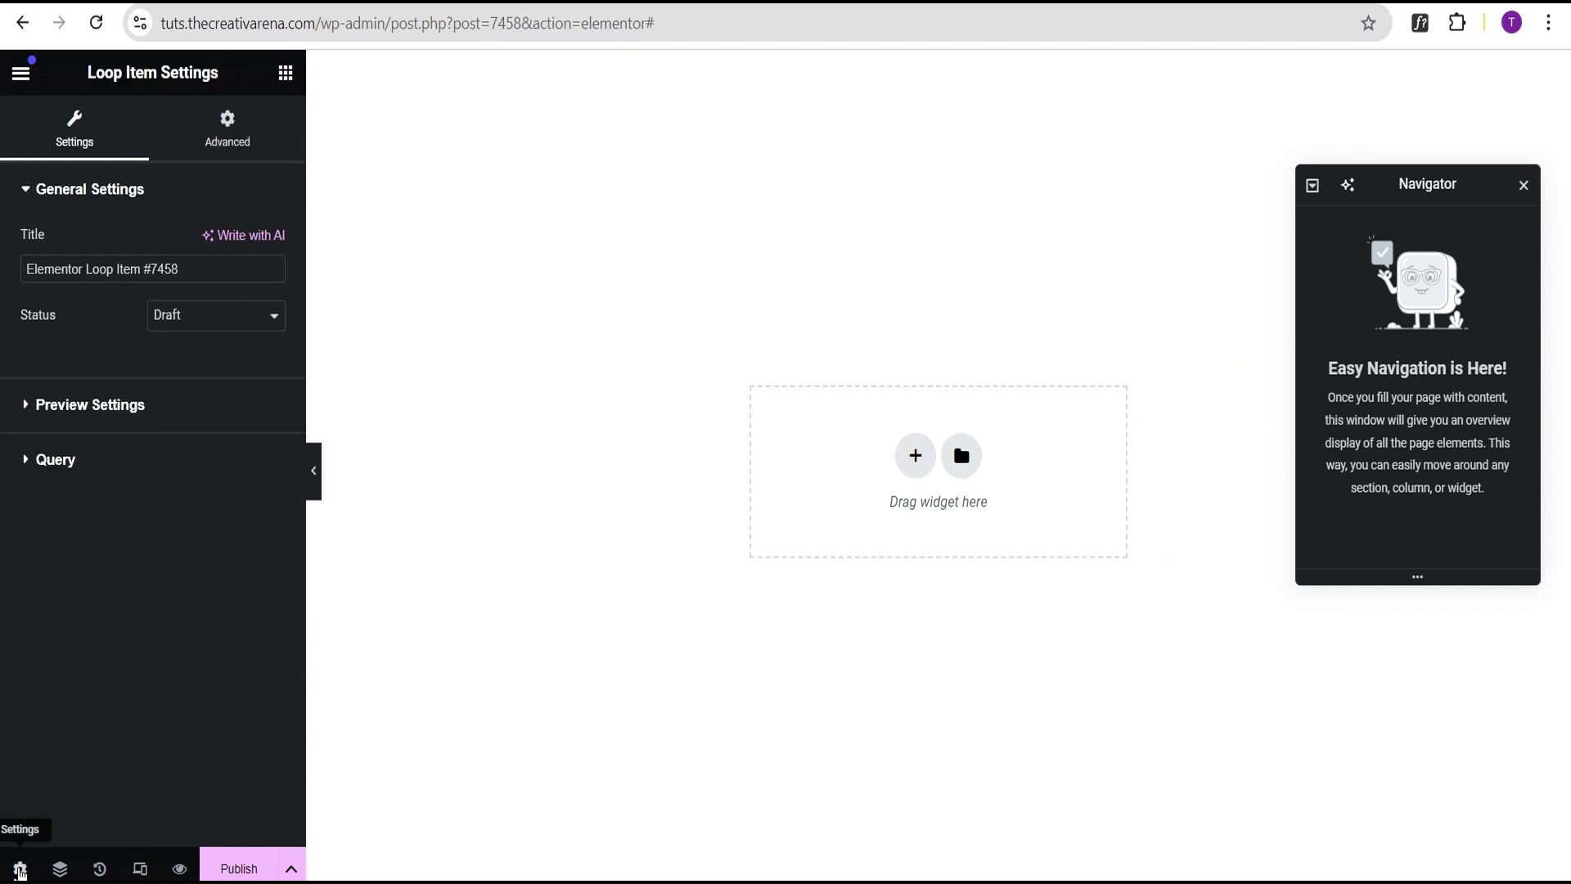
{"action": "left_click_drag", "start_coordinate": [195, 277], "coordinate": [3, 292]}
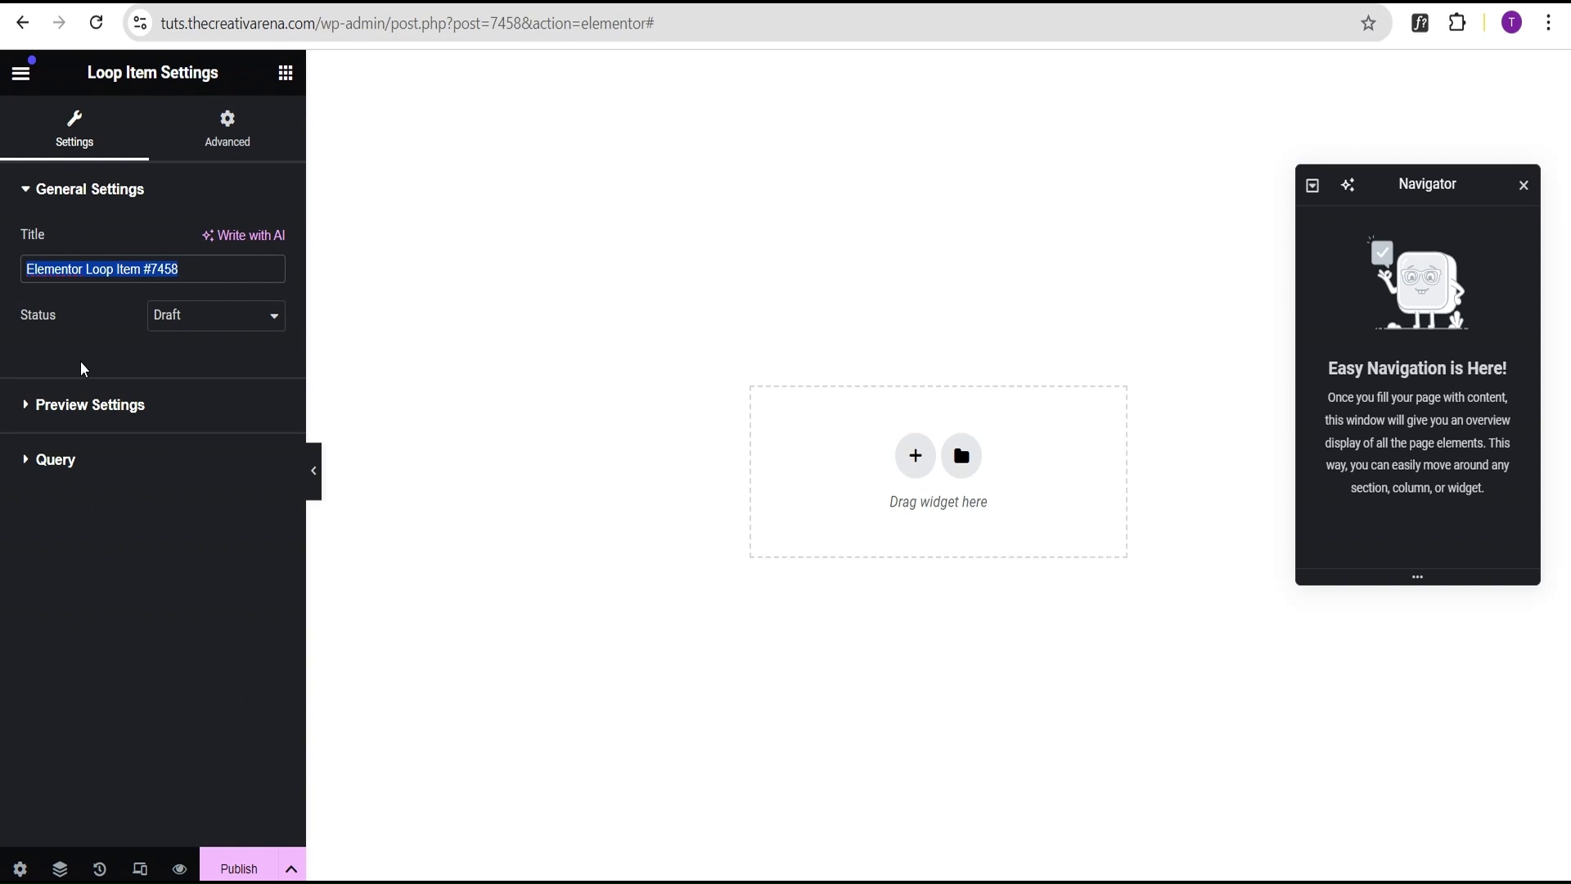
{"action": "type", "text": "Cu"}
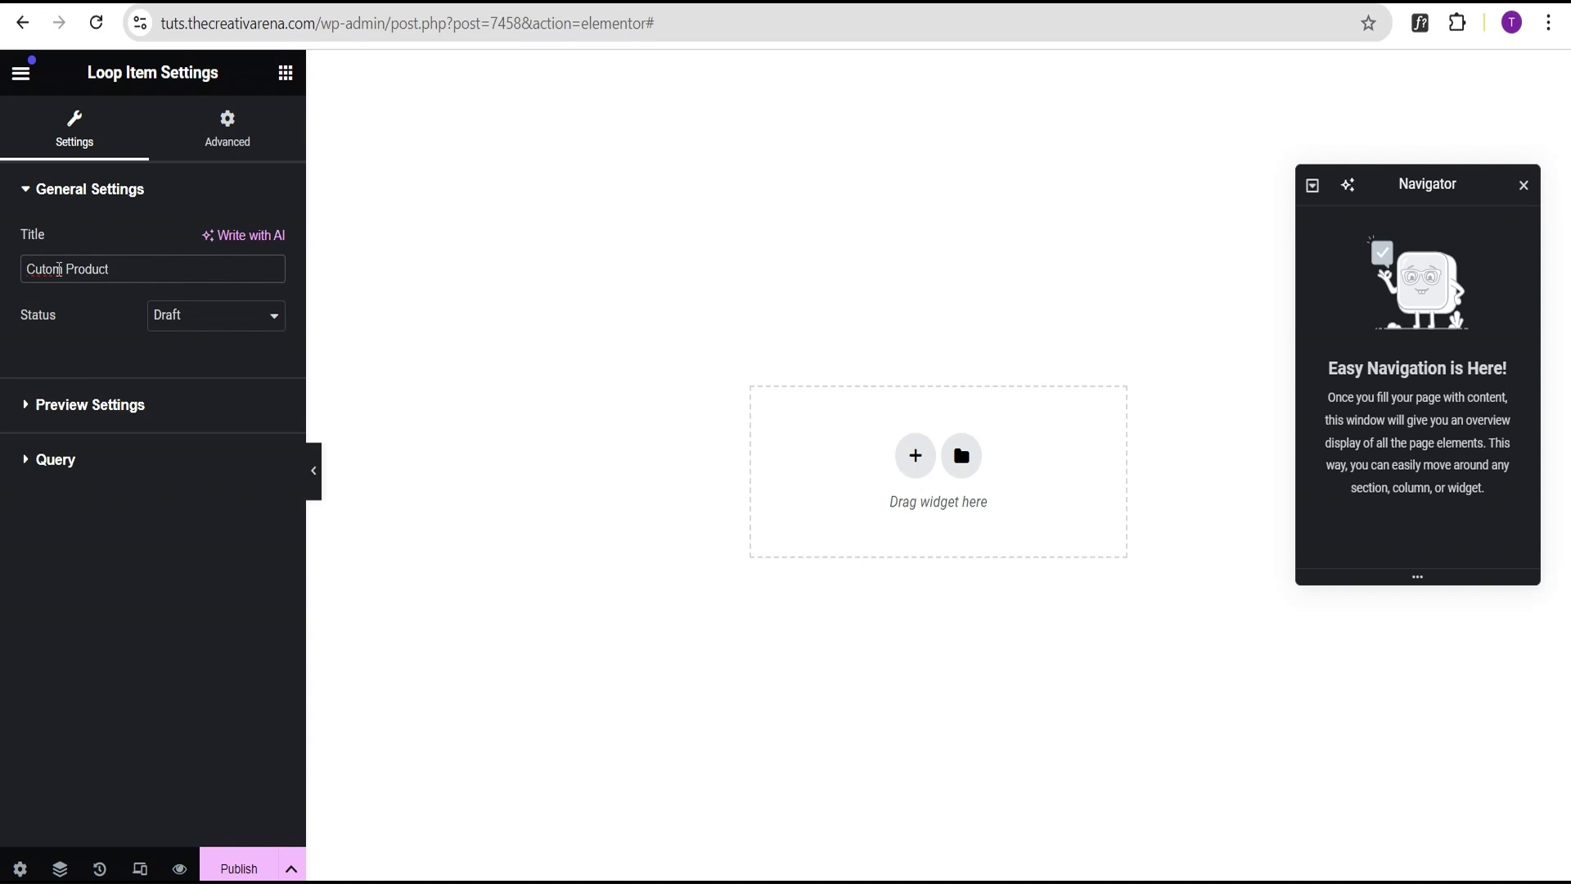
{"action": "type", "text": "s"}
Set the loop item's query source type to Products and apply it.
{"action": "left_click", "coordinate": [73, 463]}
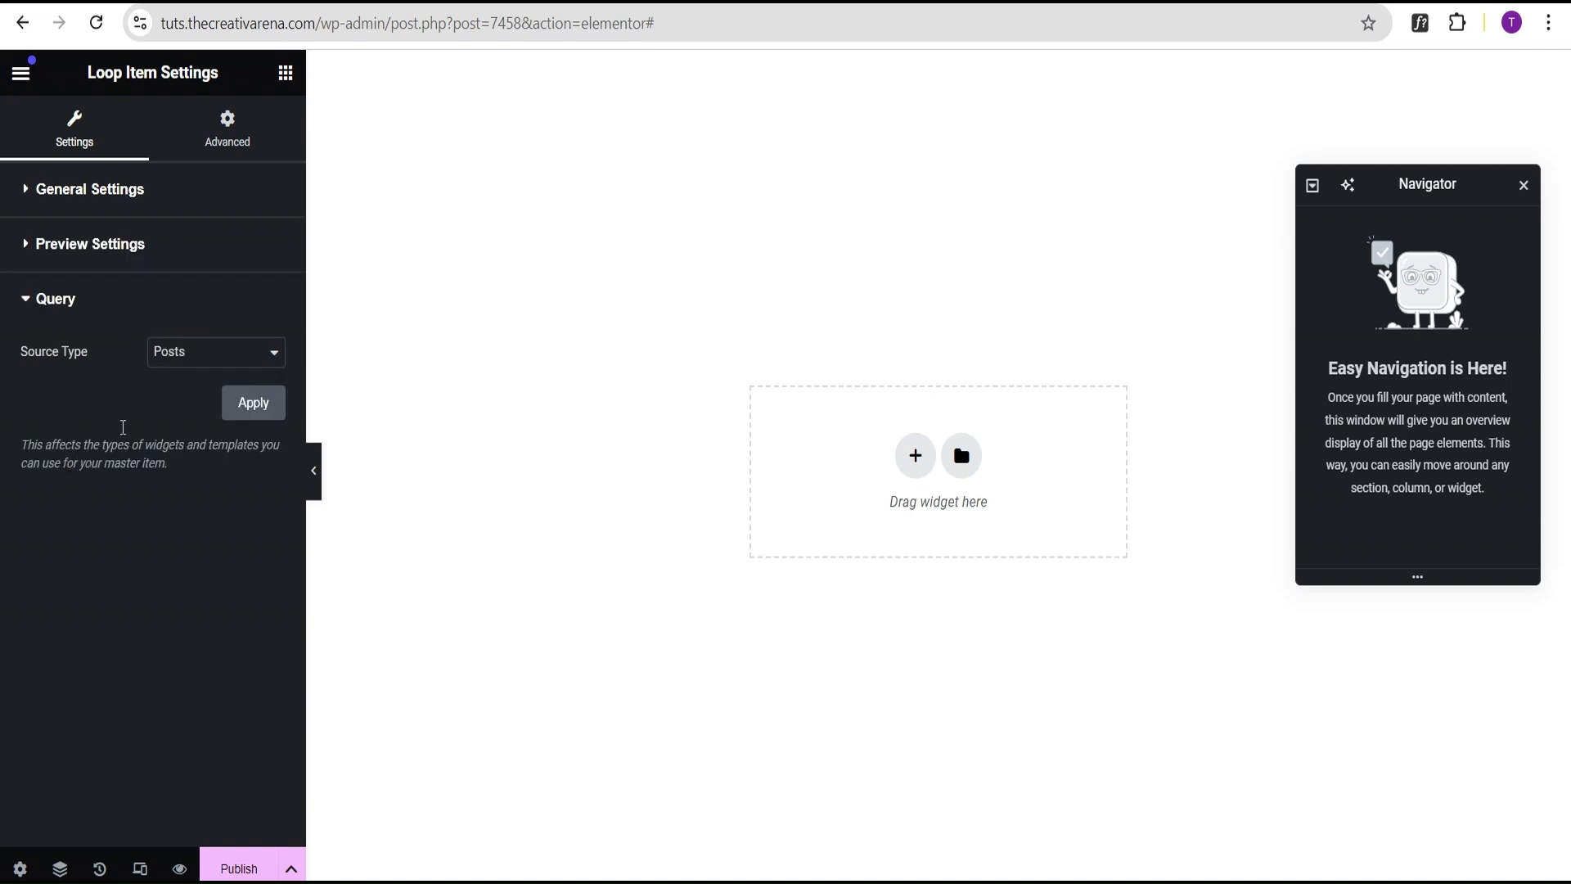
{"action": "left_click", "coordinate": [187, 360]}
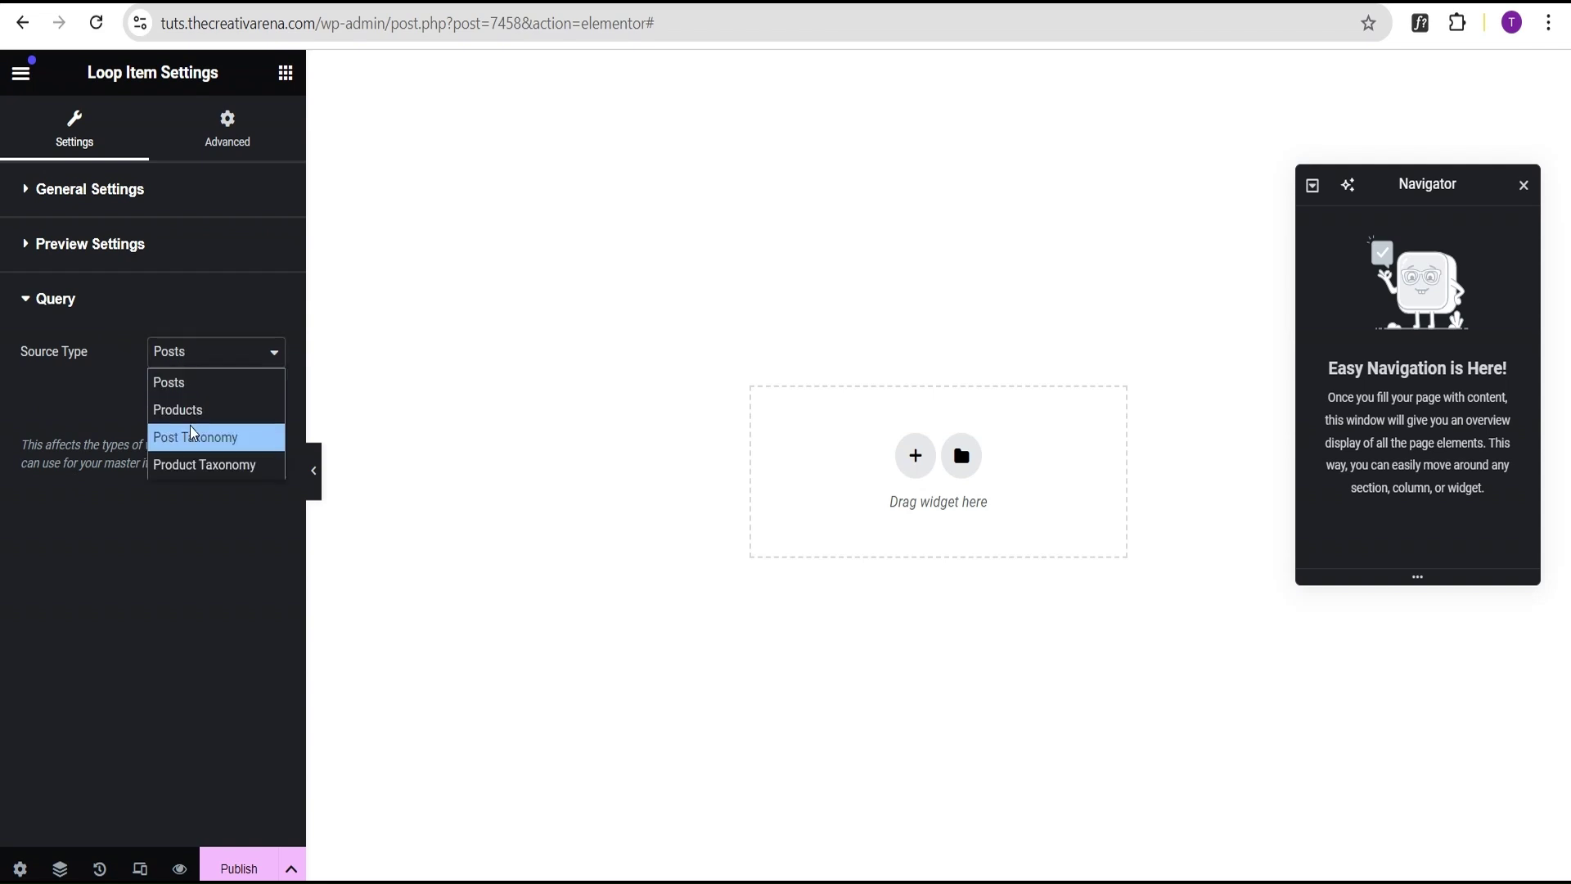
{"action": "left_click", "coordinate": [205, 408]}
{"action": "left_click", "coordinate": [255, 410]}
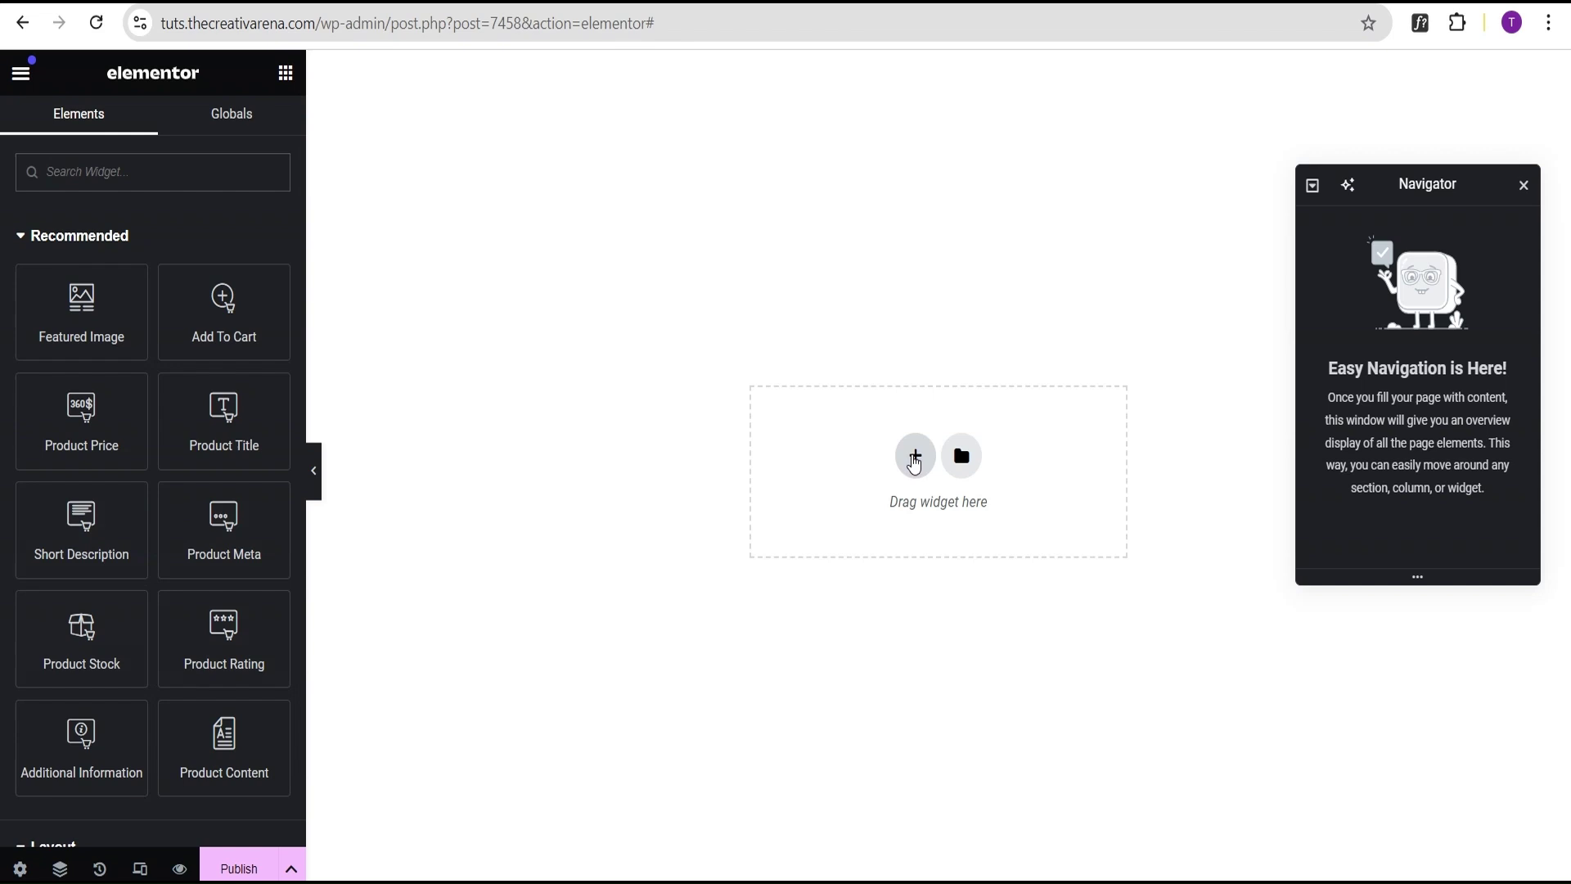
Add a single Flexbox container with a downward column direction to the empty loop item.
{"action": "left_click", "coordinate": [914, 456]}
{"action": "left_click", "coordinate": [868, 497]}
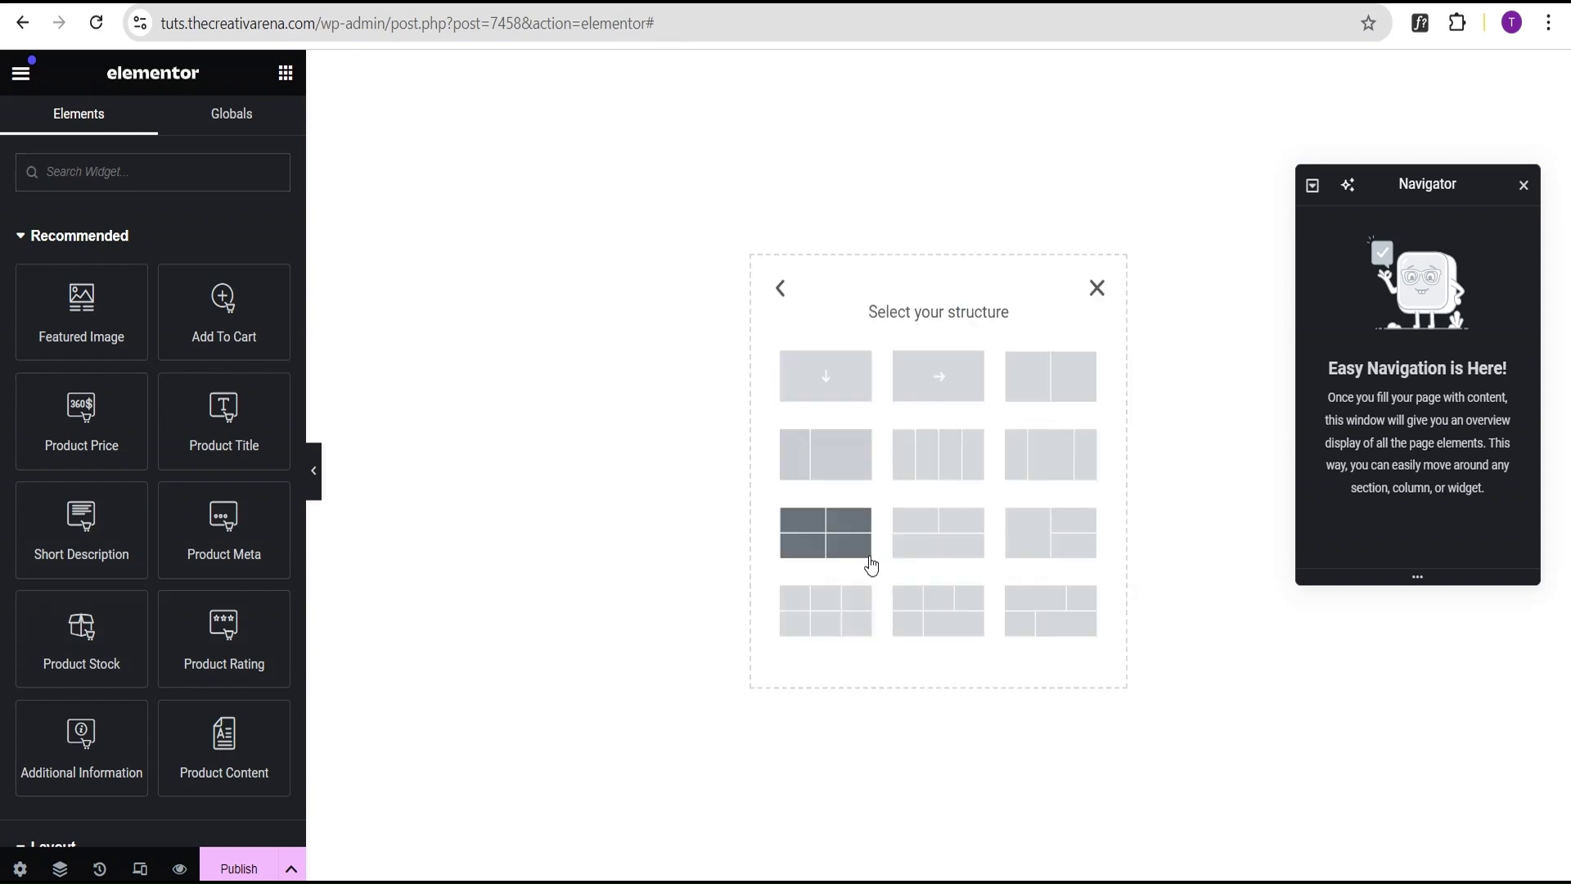
{"action": "left_click", "coordinate": [826, 376]}
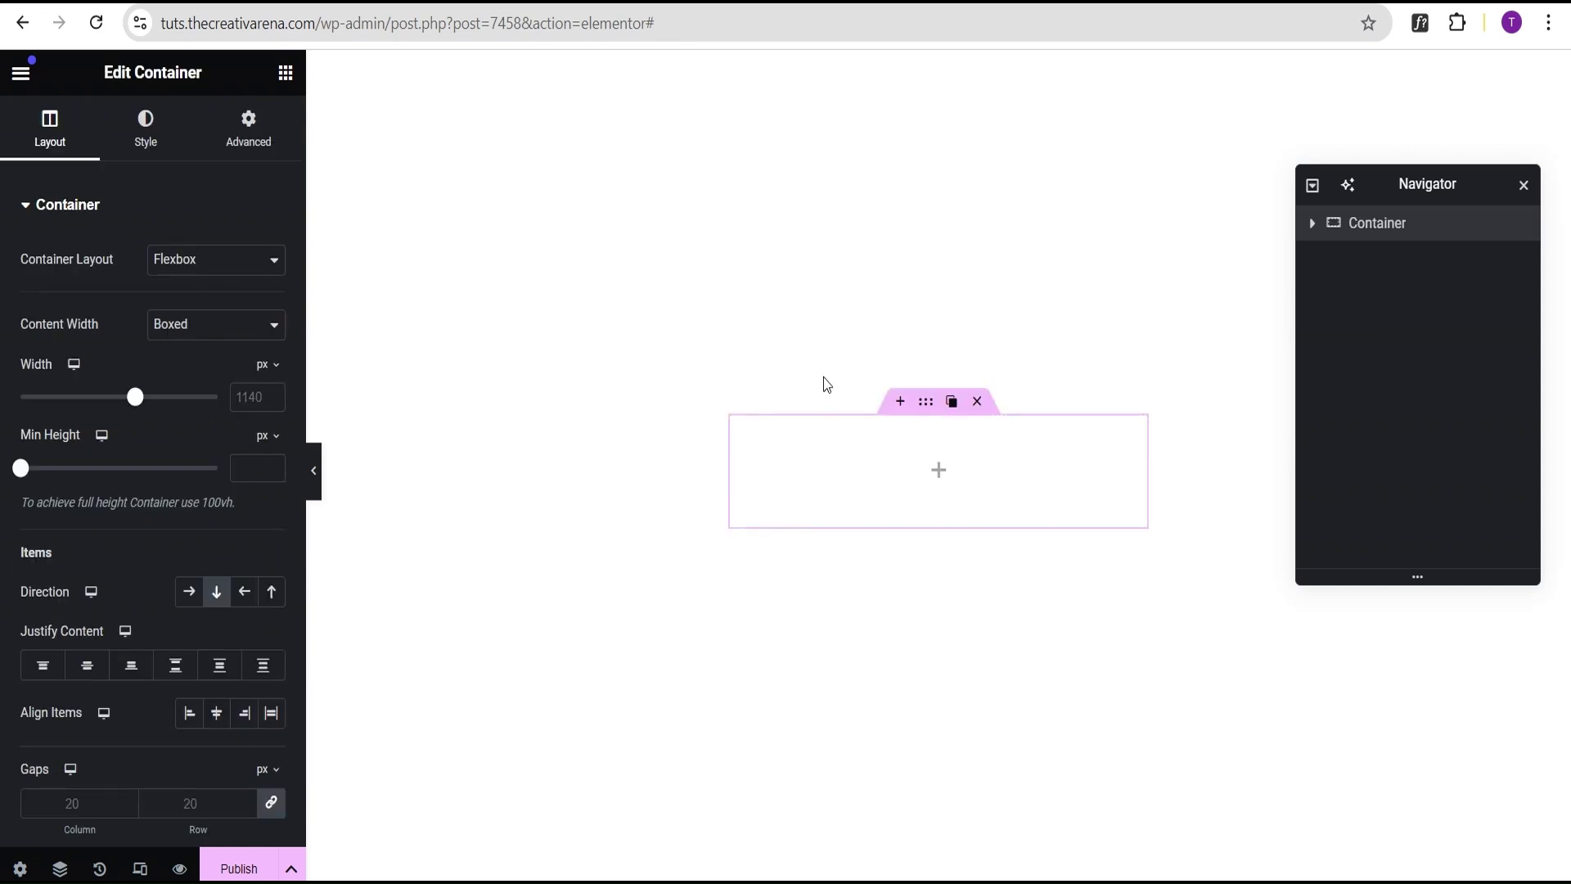
Set the container's content width to Full Width, its width to 250 px and its minimum height to 200 px.
{"action": "left_click", "coordinate": [176, 332]}
{"action": "left_click", "coordinate": [187, 382]}
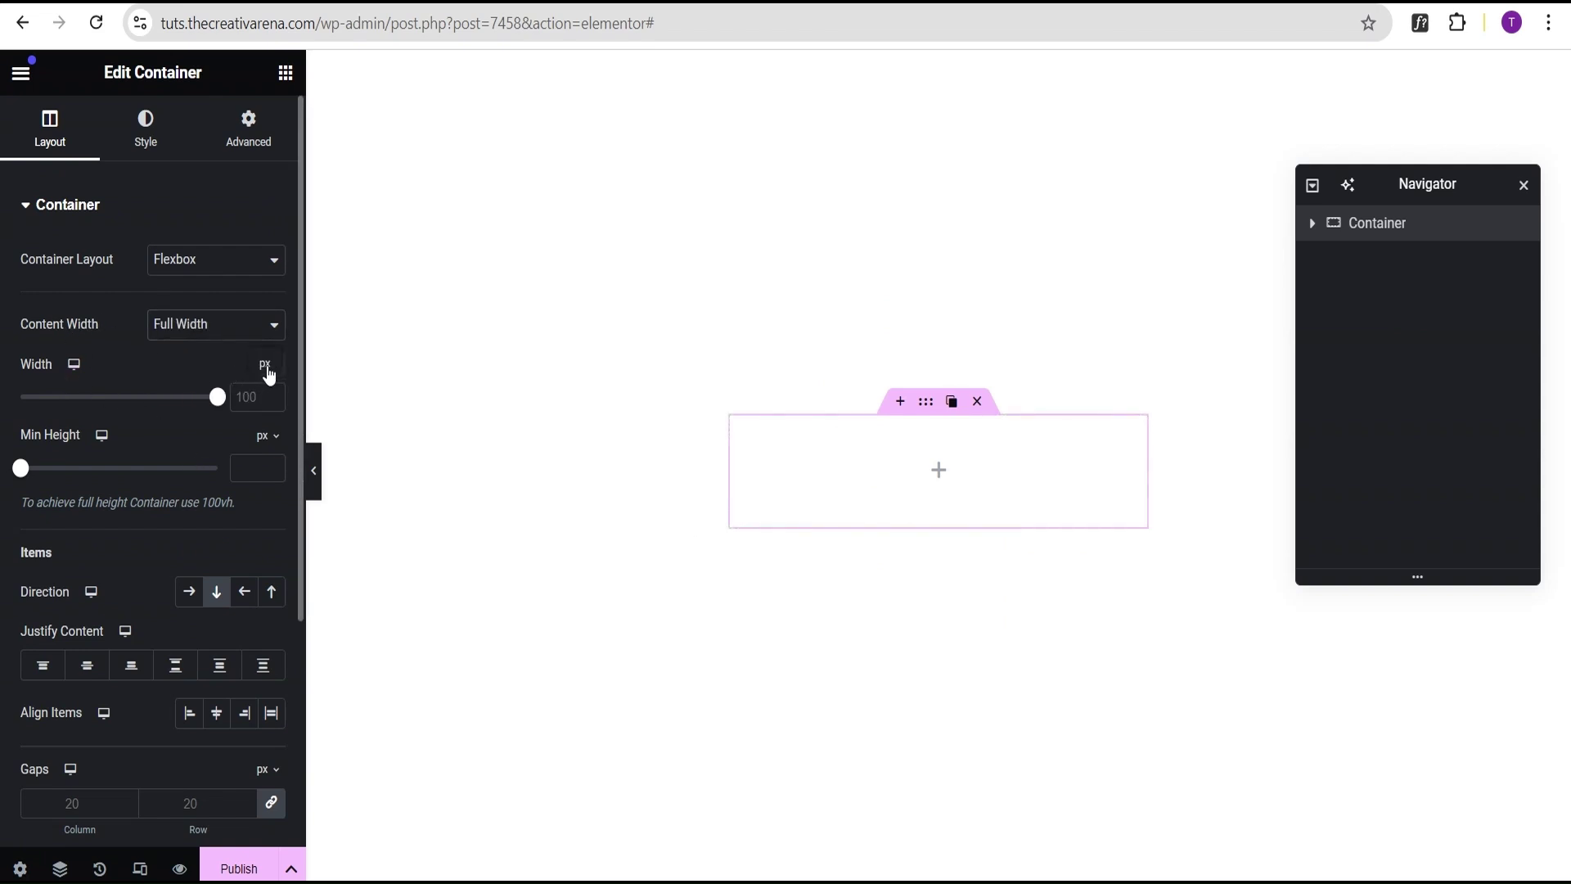
{"action": "left_click", "coordinate": [265, 366]}
{"action": "left_click", "coordinate": [263, 366]}
{"action": "left_click", "coordinate": [240, 400]}
{"action": "type", "text": "250"}
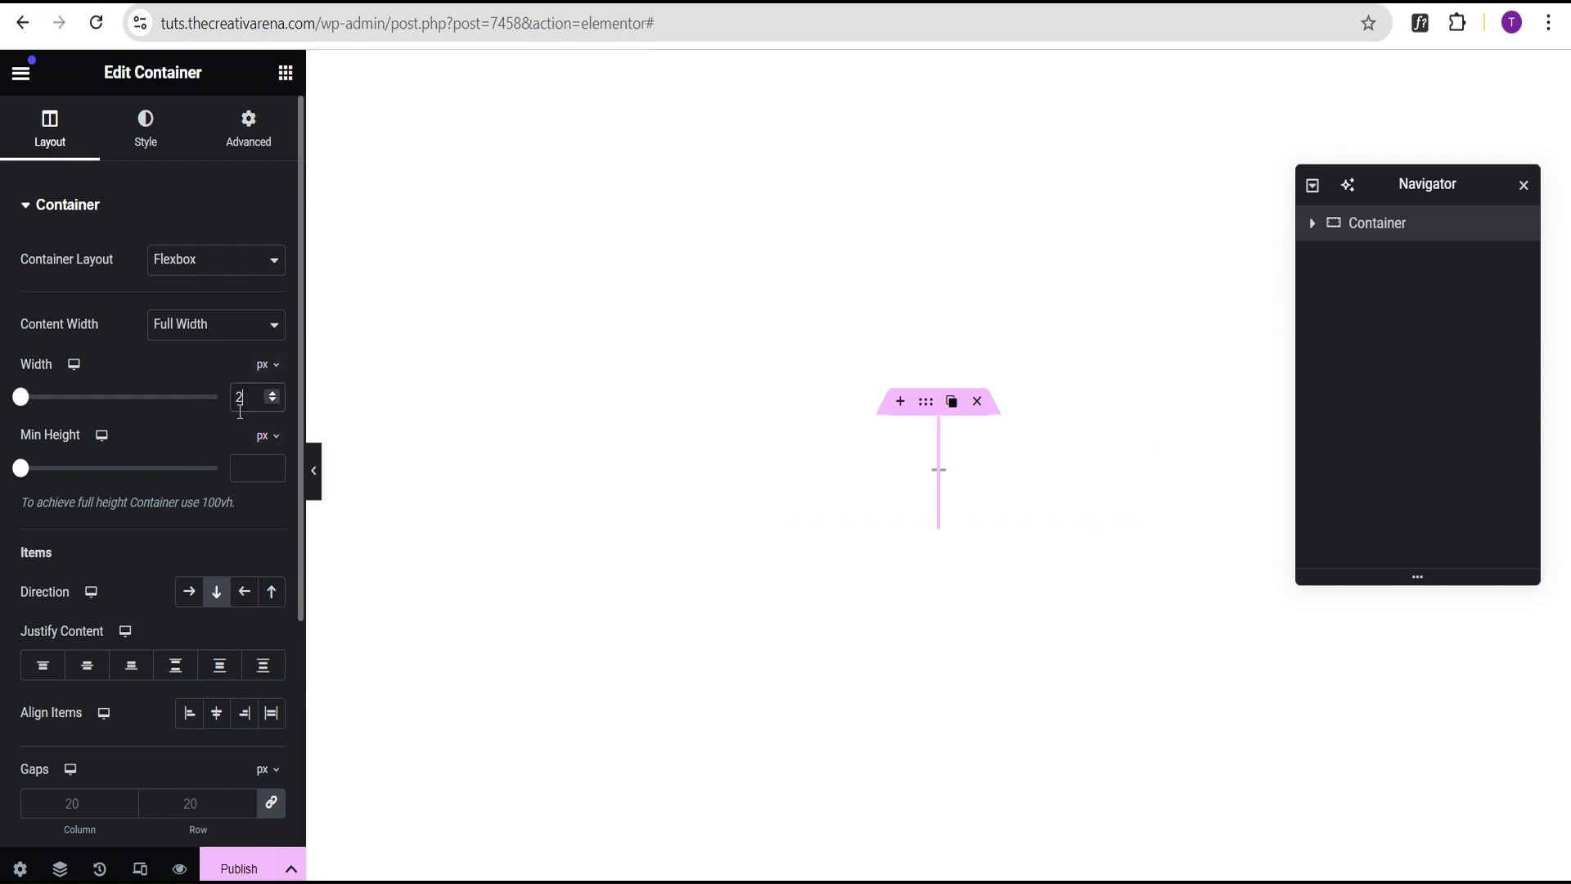
{"action": "left_click", "coordinate": [247, 467]}
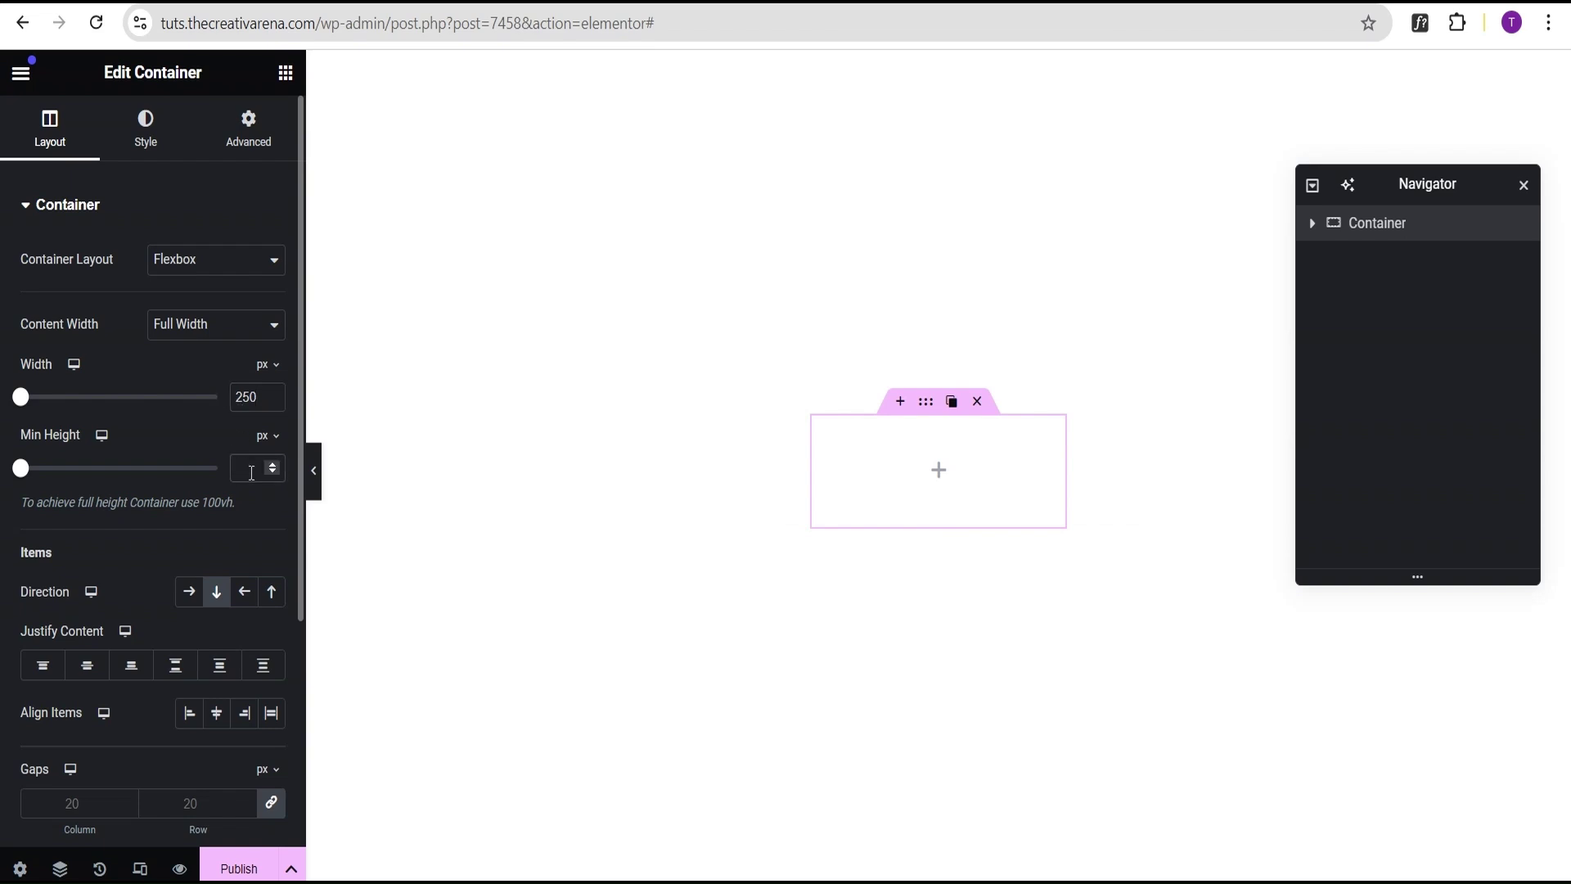
{"action": "type", "text": "200"}
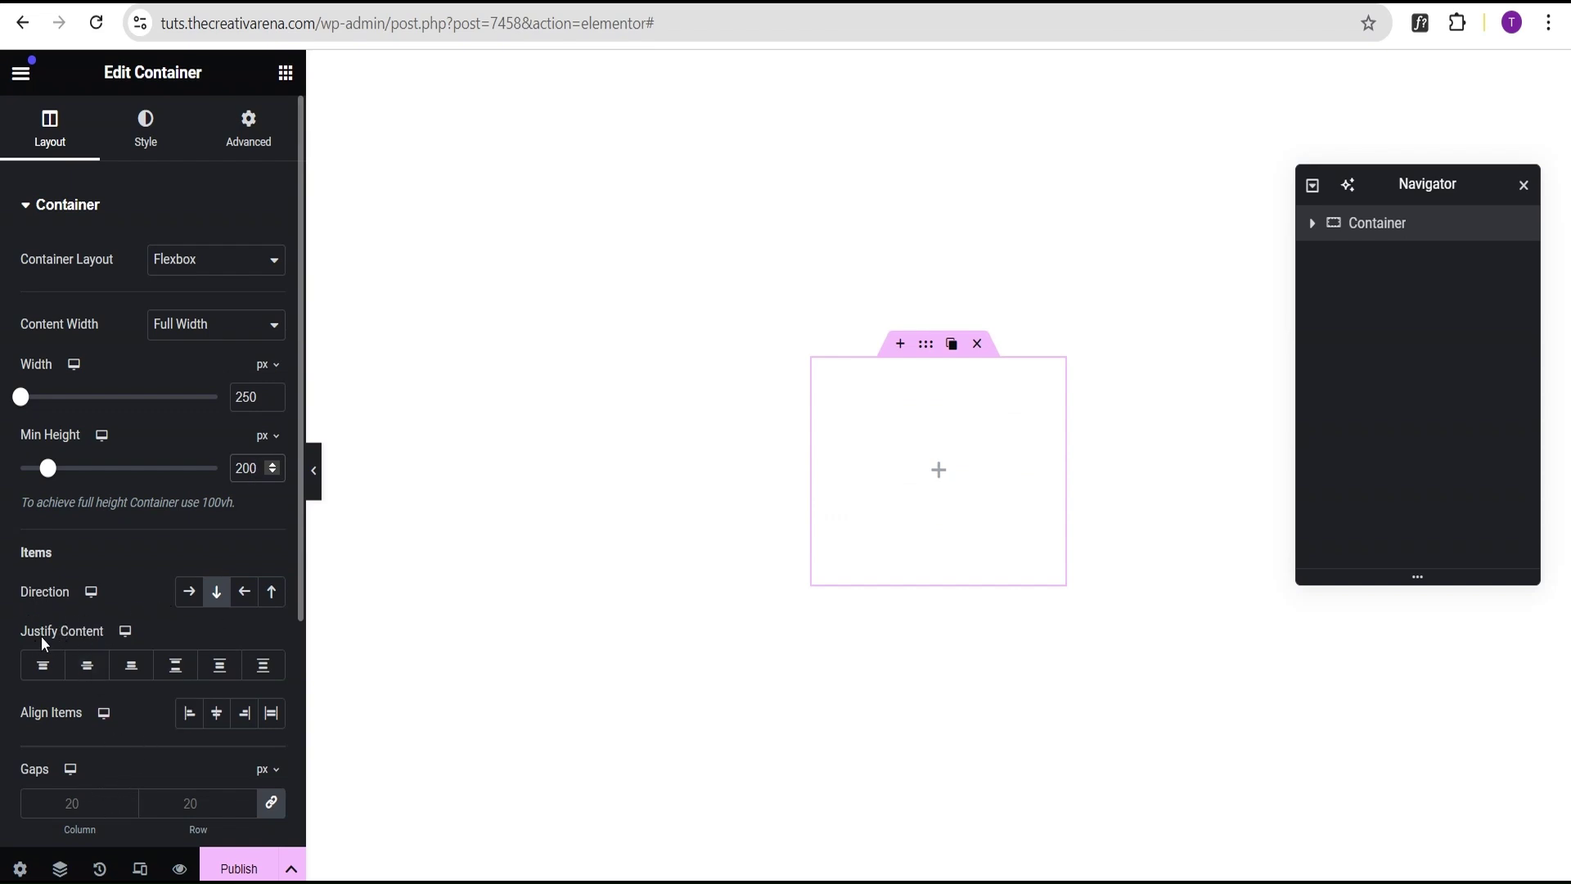
Center the container's items with both Justify Content and Align Items.
{"action": "left_click", "coordinate": [87, 665]}
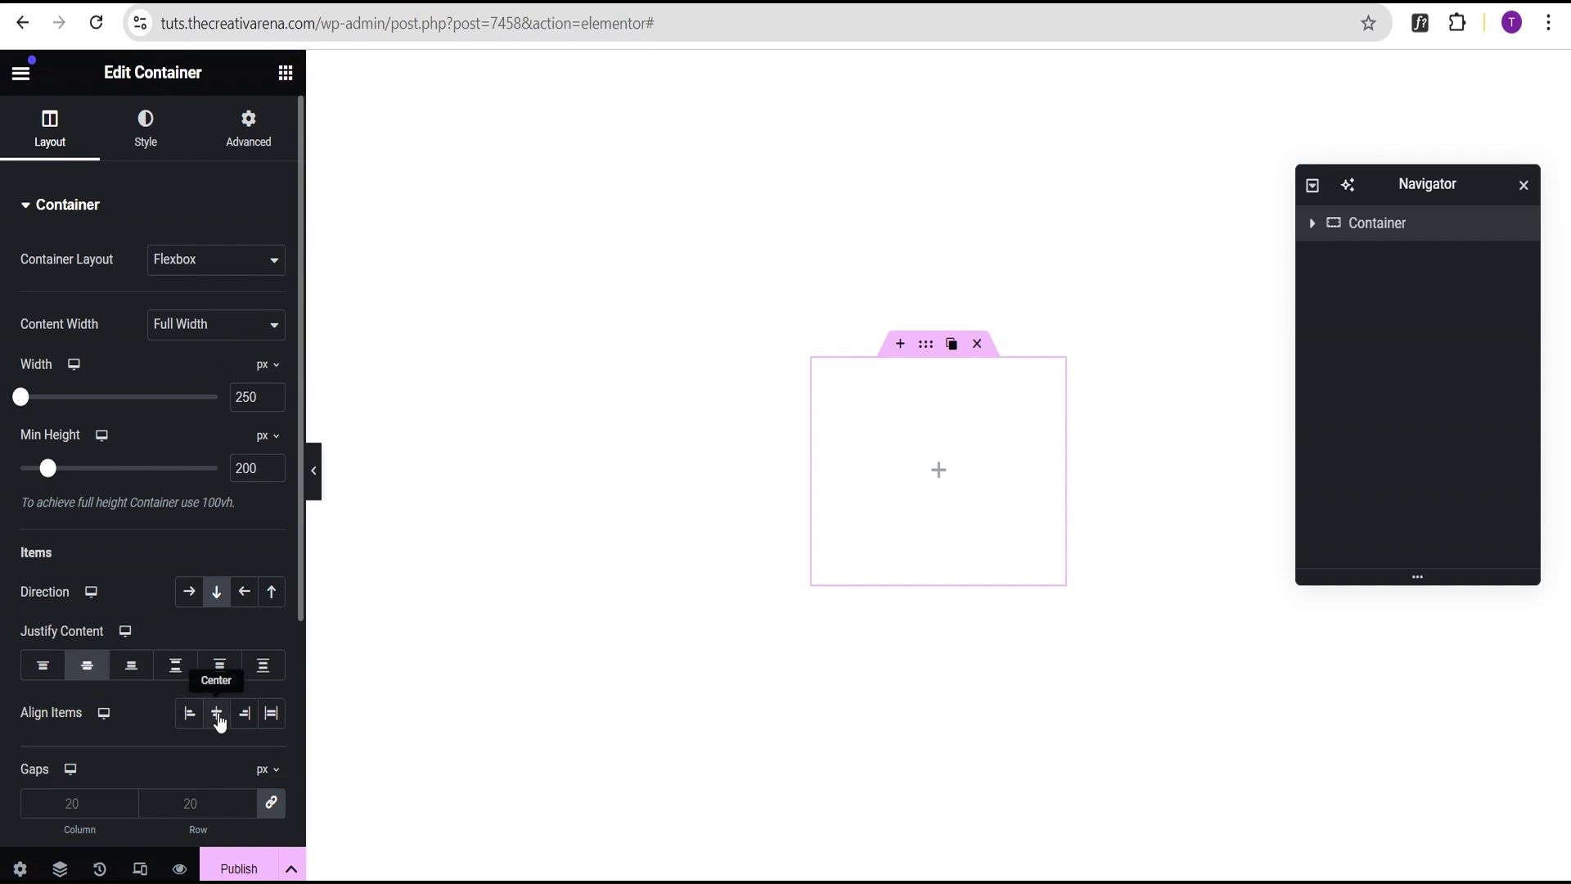
{"action": "left_click", "coordinate": [217, 714]}
{"action": "scroll", "coordinate": [179, 720], "scroll_direction": "down", "scroll_amount": 2}
{"action": "scroll", "coordinate": [176, 720], "scroll_direction": "up", "scroll_amount": 2}
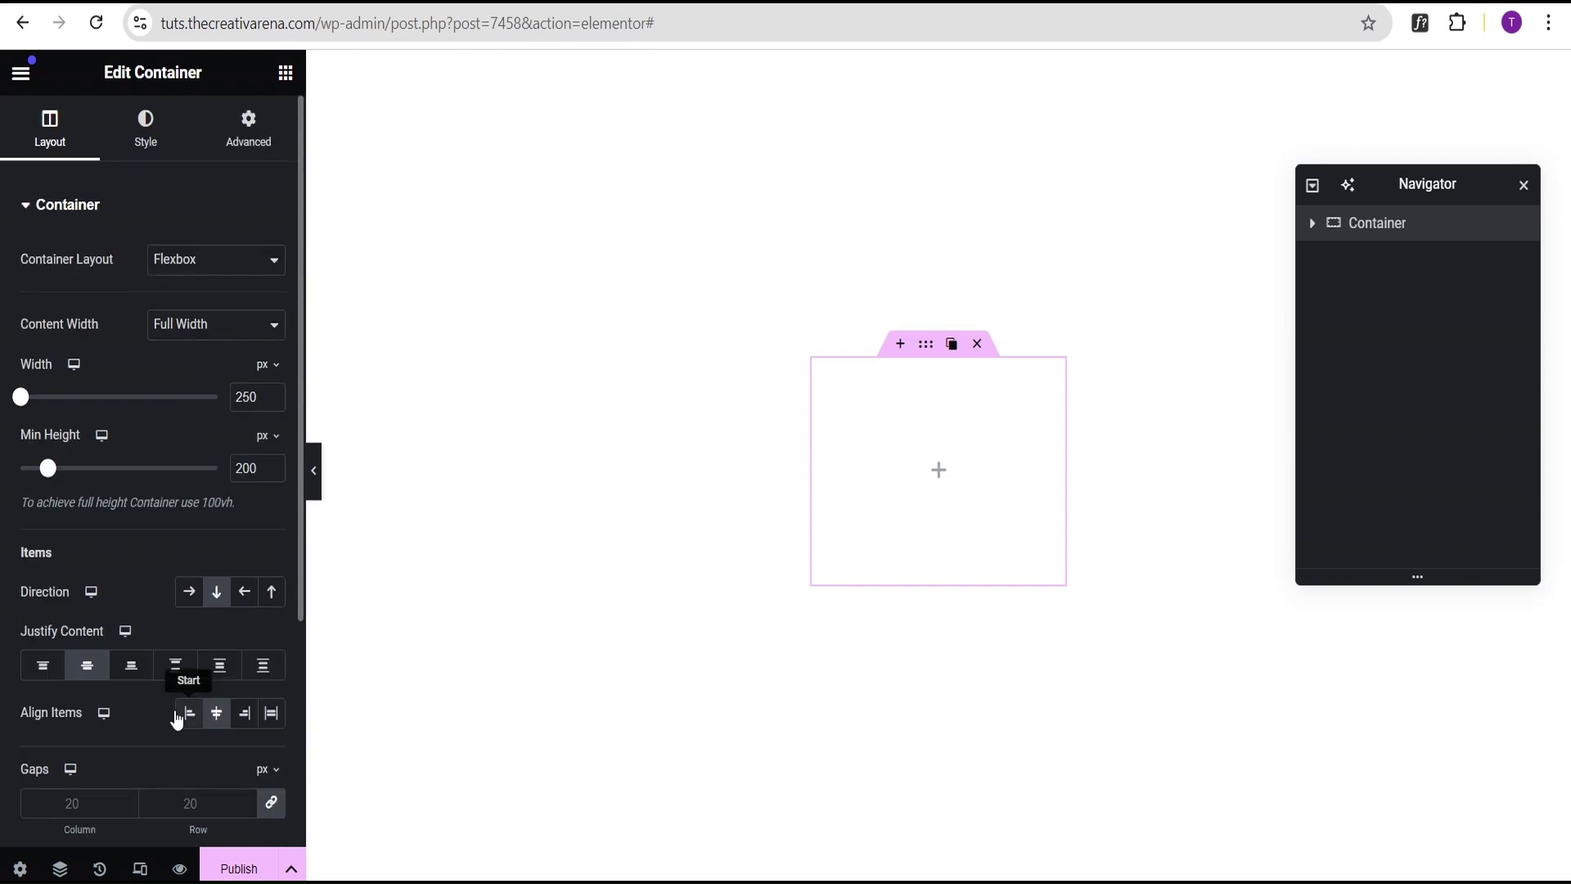
{"action": "scroll", "coordinate": [171, 716], "scroll_direction": "down", "scroll_amount": 2}
{"action": "scroll", "coordinate": [171, 716], "scroll_direction": "up", "scroll_amount": 2}
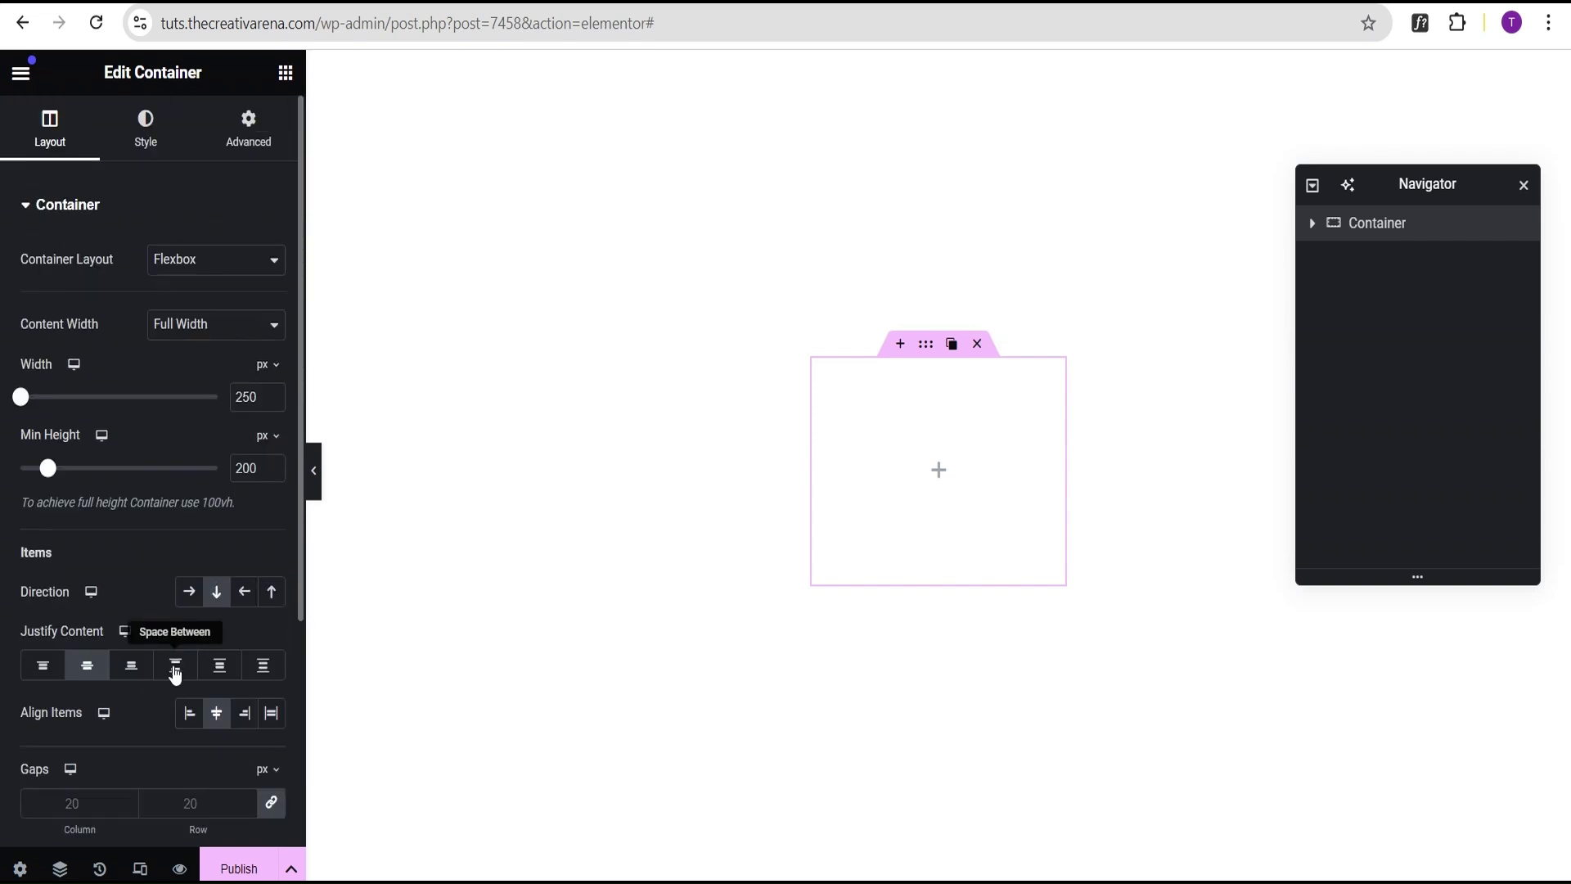
Give the container a classic background in the color f8f0e5.
{"action": "left_click", "coordinate": [148, 156]}
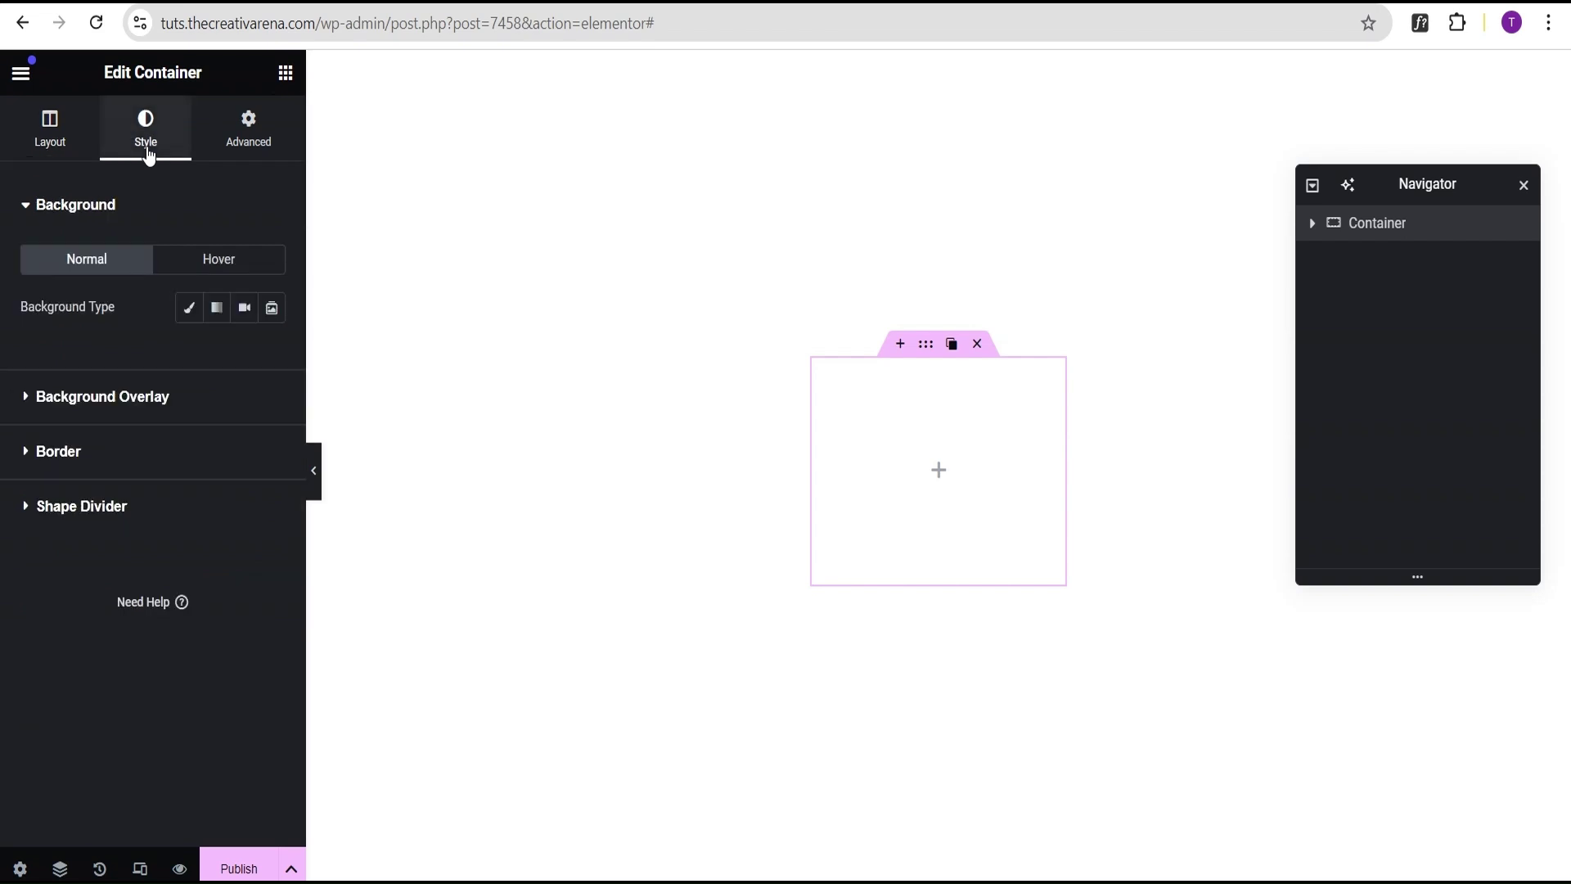
{"action": "left_click", "coordinate": [189, 308]}
{"action": "left_click", "coordinate": [273, 357]}
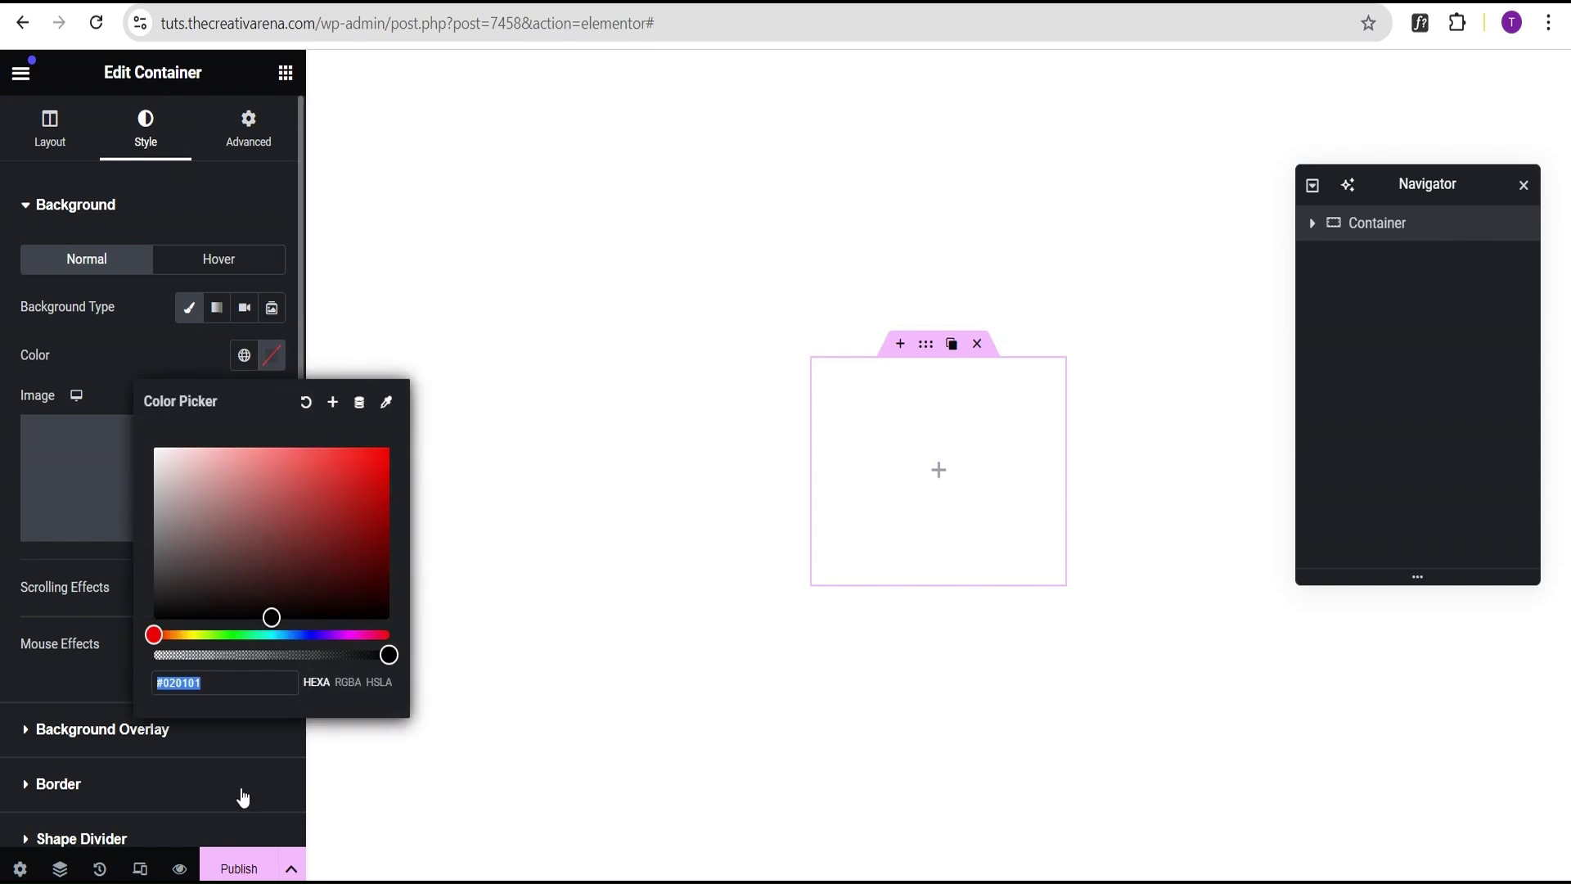
{"action": "type", "text": "f8"}
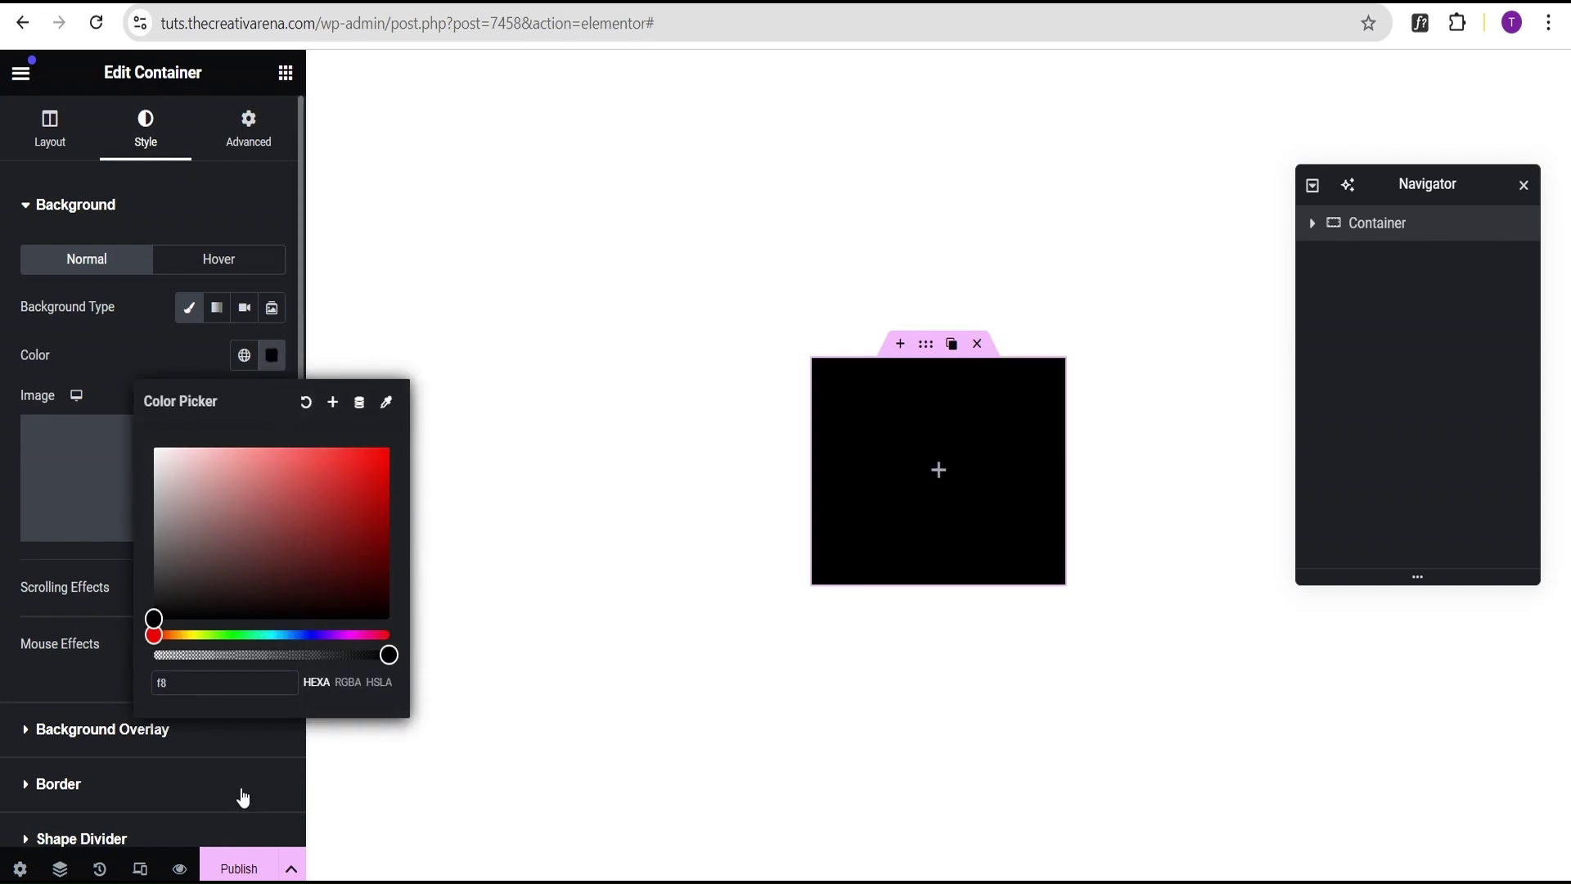
{"action": "type", "text": "f0"}
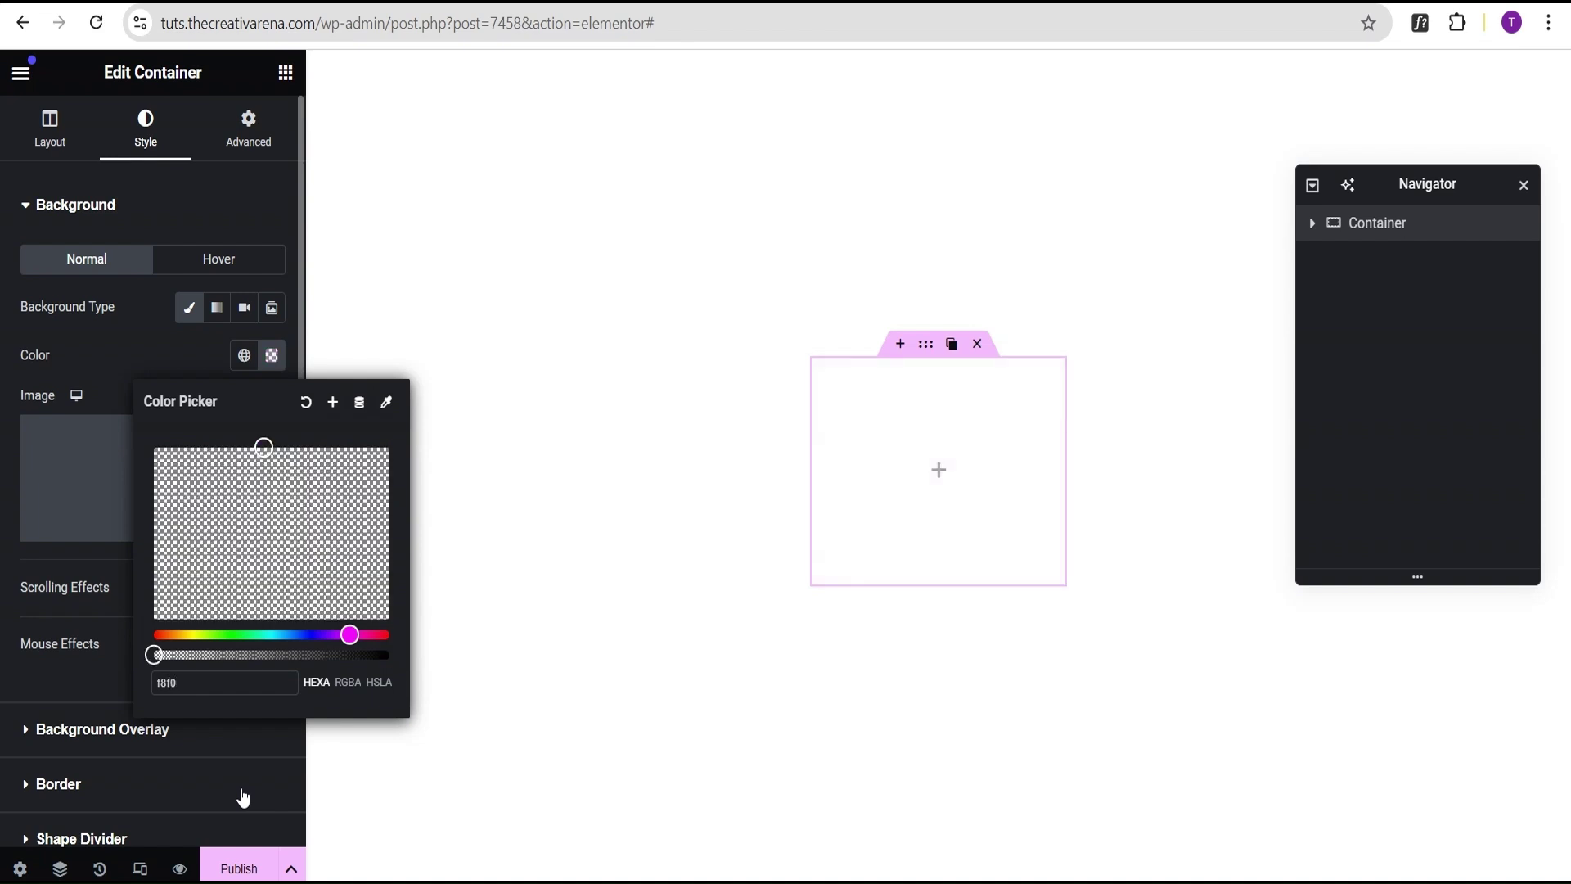
{"action": "type", "text": "e5"}
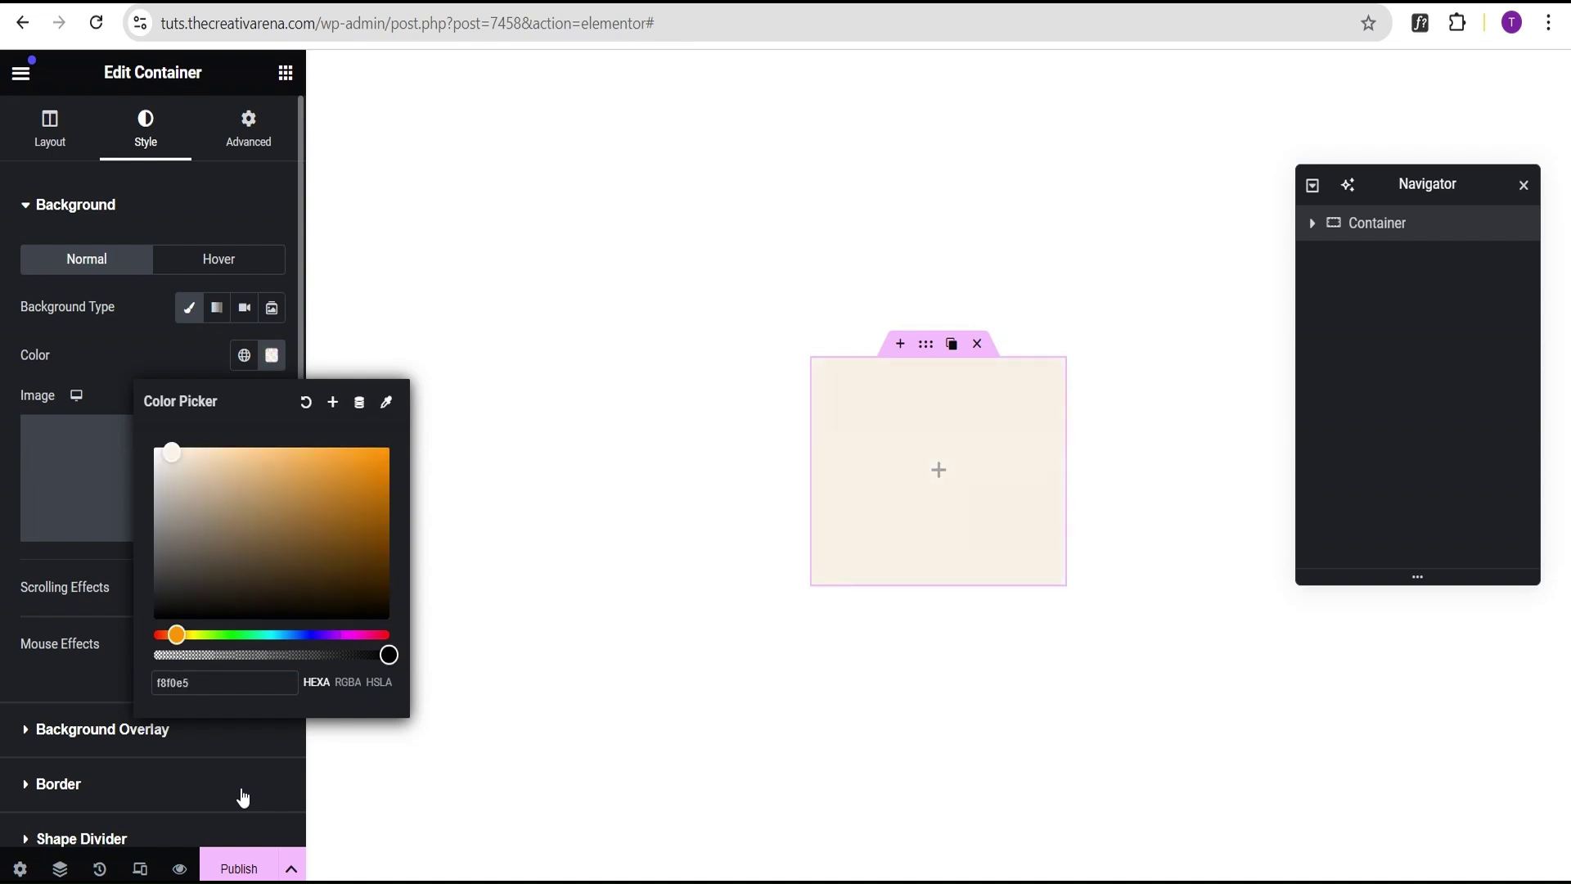
{"action": "left_click", "coordinate": [101, 351]}
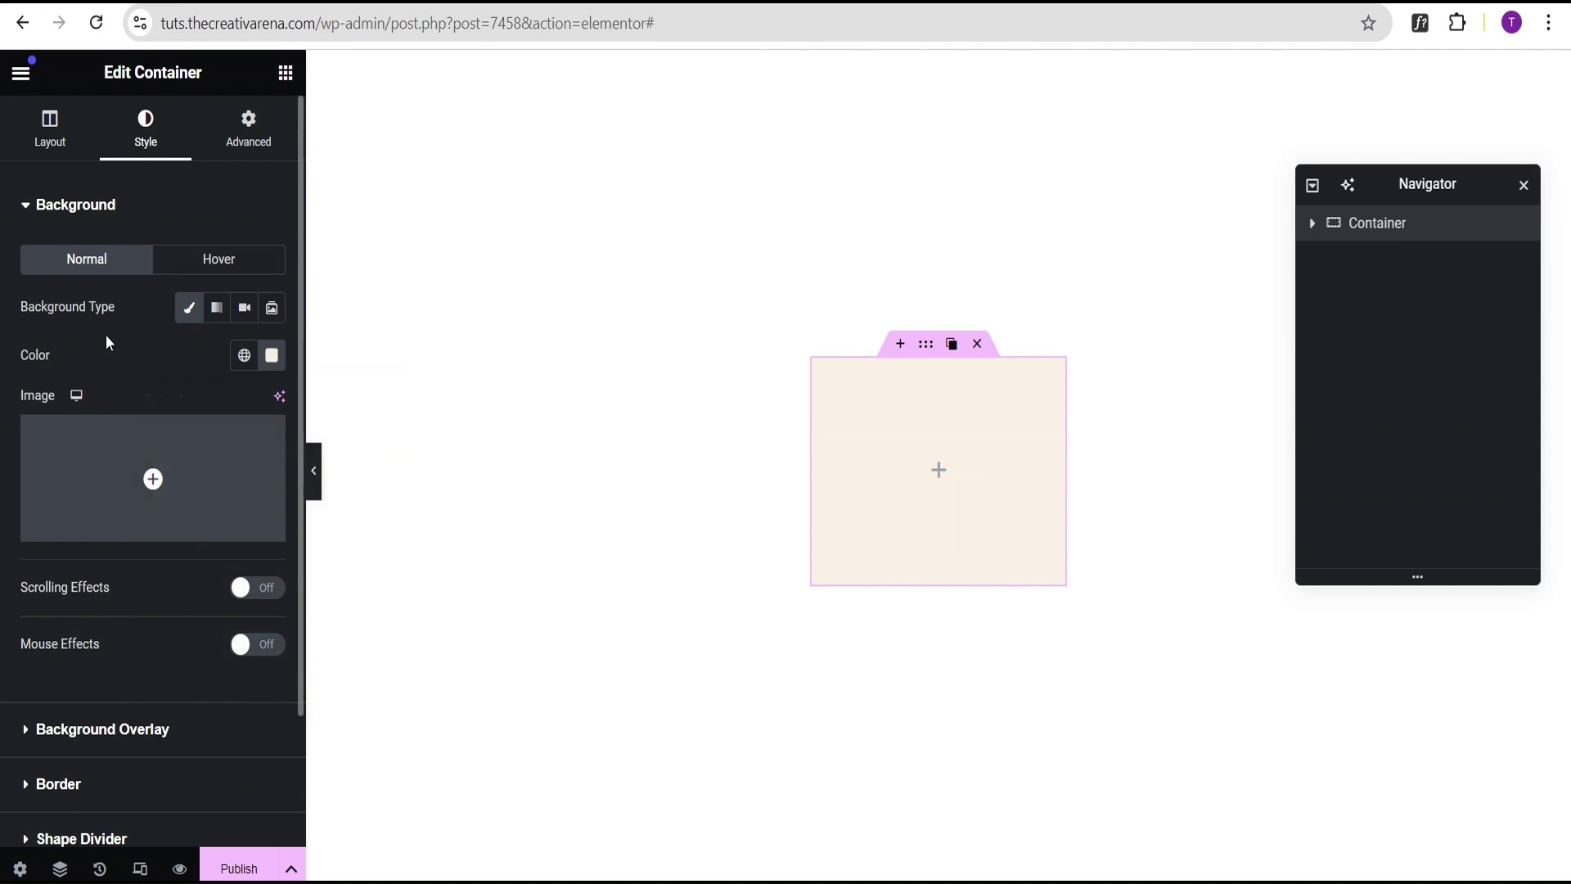
Round the container's corners with a border radius of 1 rem on all sides and preview the card.
{"action": "scroll", "coordinate": [126, 586], "scroll_direction": "down", "scroll_amount": 2}
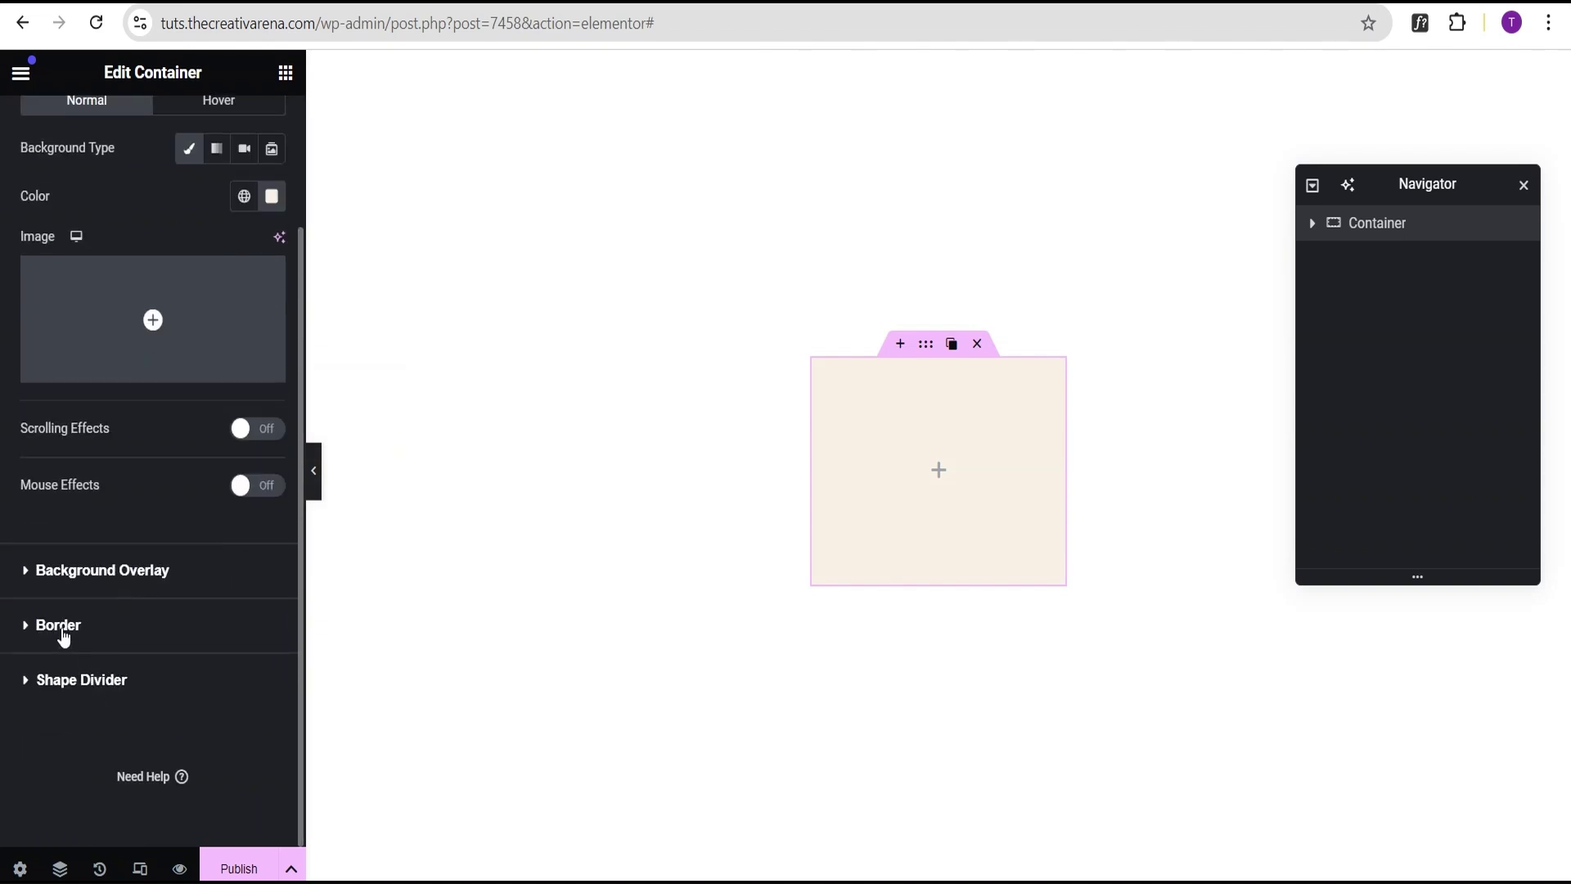
{"action": "left_click", "coordinate": [59, 625]}
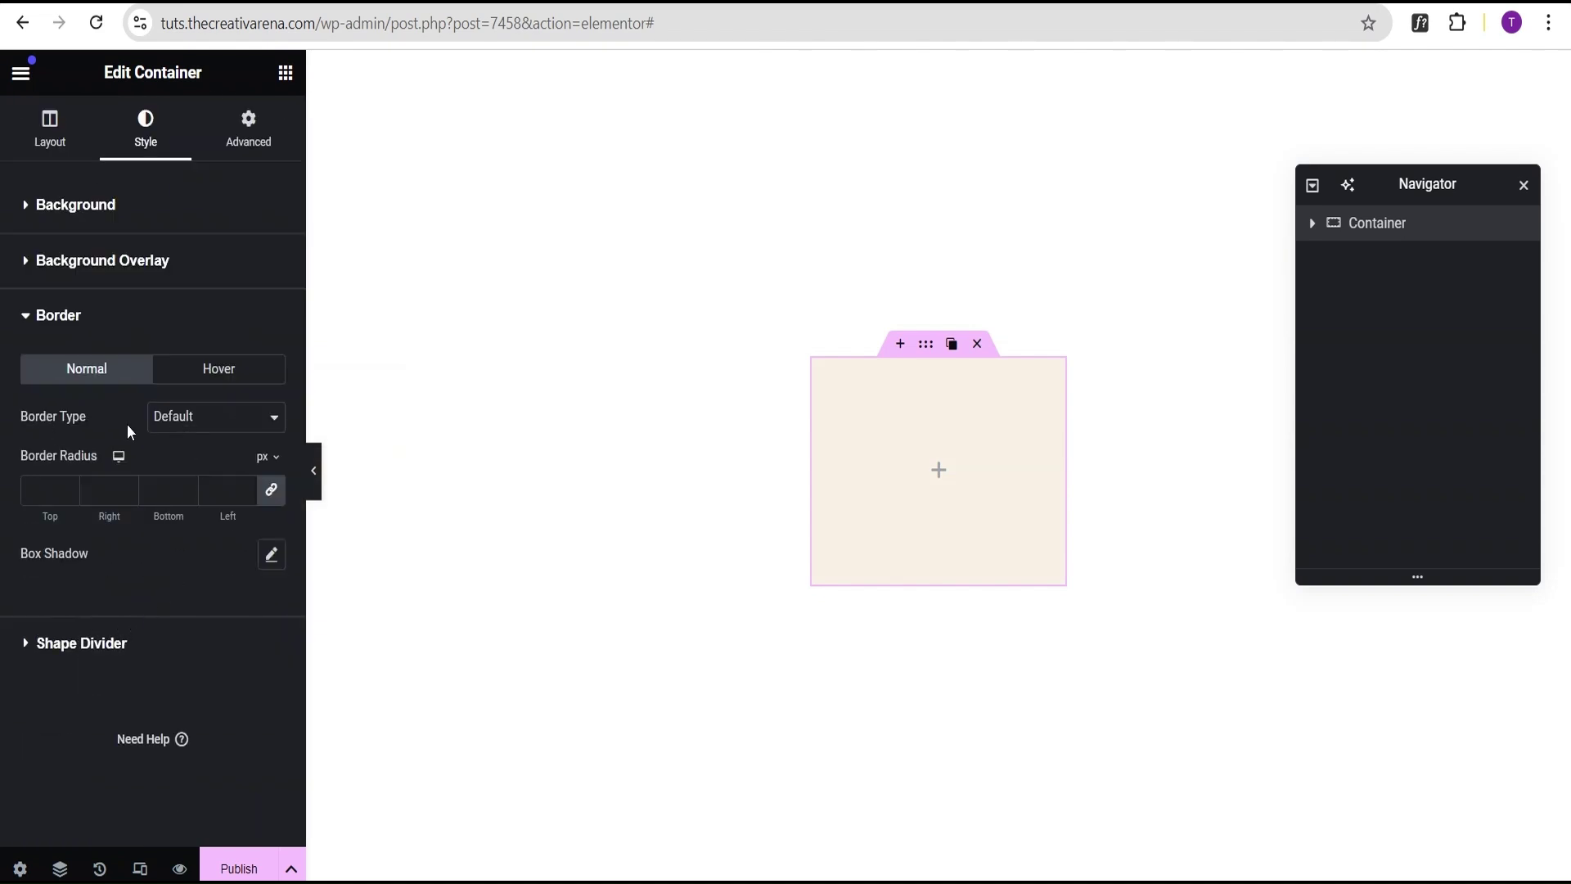
{"action": "left_click", "coordinate": [266, 463]}
{"action": "left_click", "coordinate": [263, 556]}
{"action": "left_click", "coordinate": [48, 492]}
{"action": "left_click", "coordinate": [311, 469]}
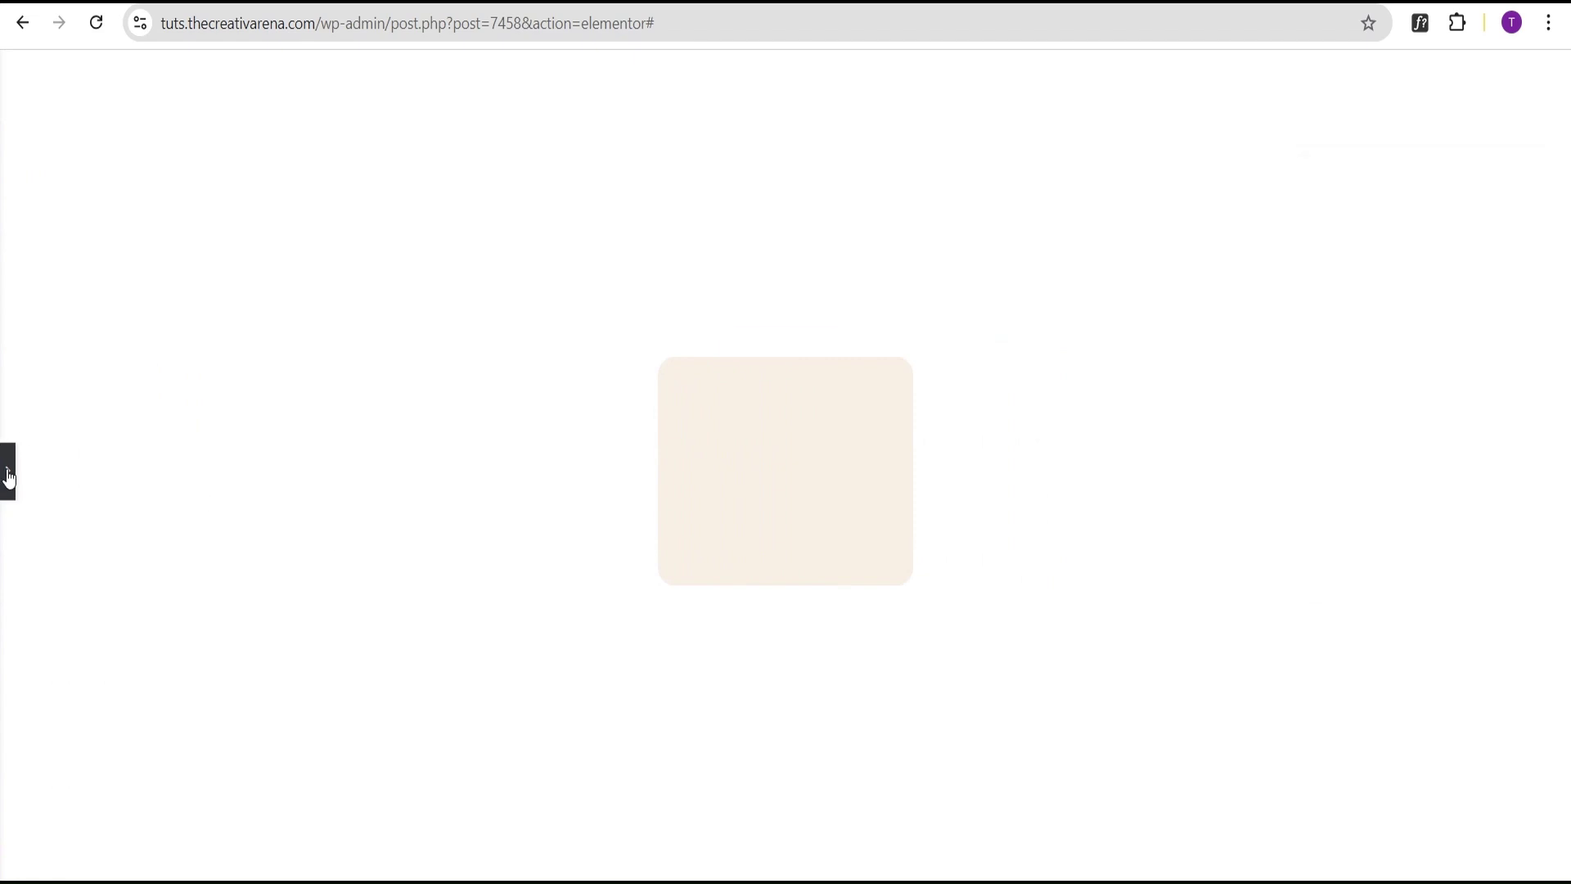
{"action": "left_click", "coordinate": [8, 470]}
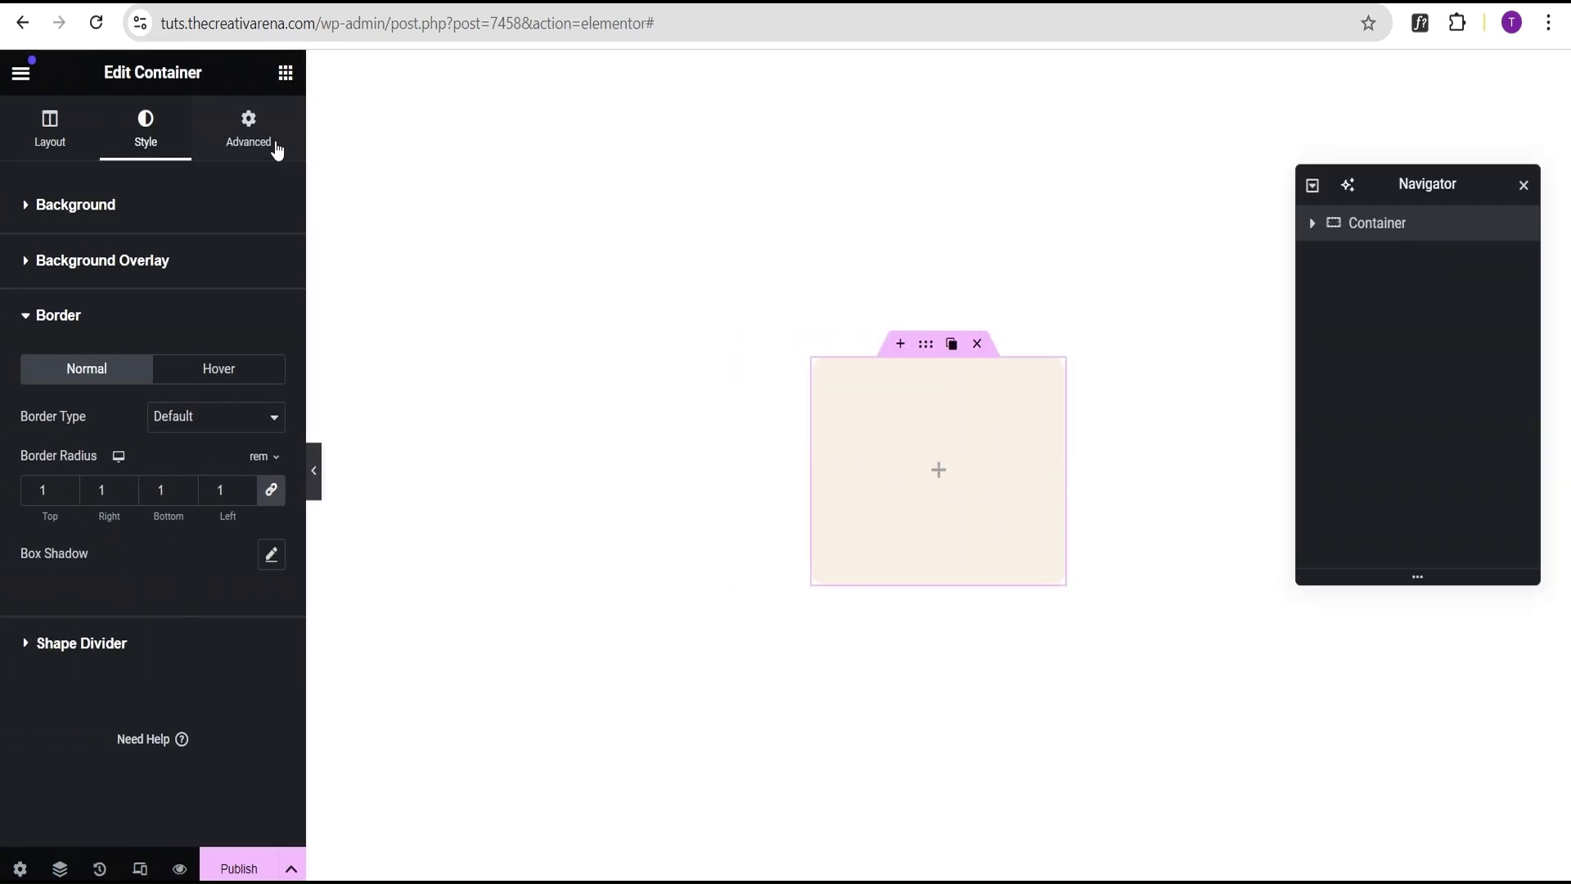
Set the container's padding to 1.5 rem for top and bottom and 2 rem for right and left, with unlinked sides.
{"action": "left_click", "coordinate": [244, 139]}
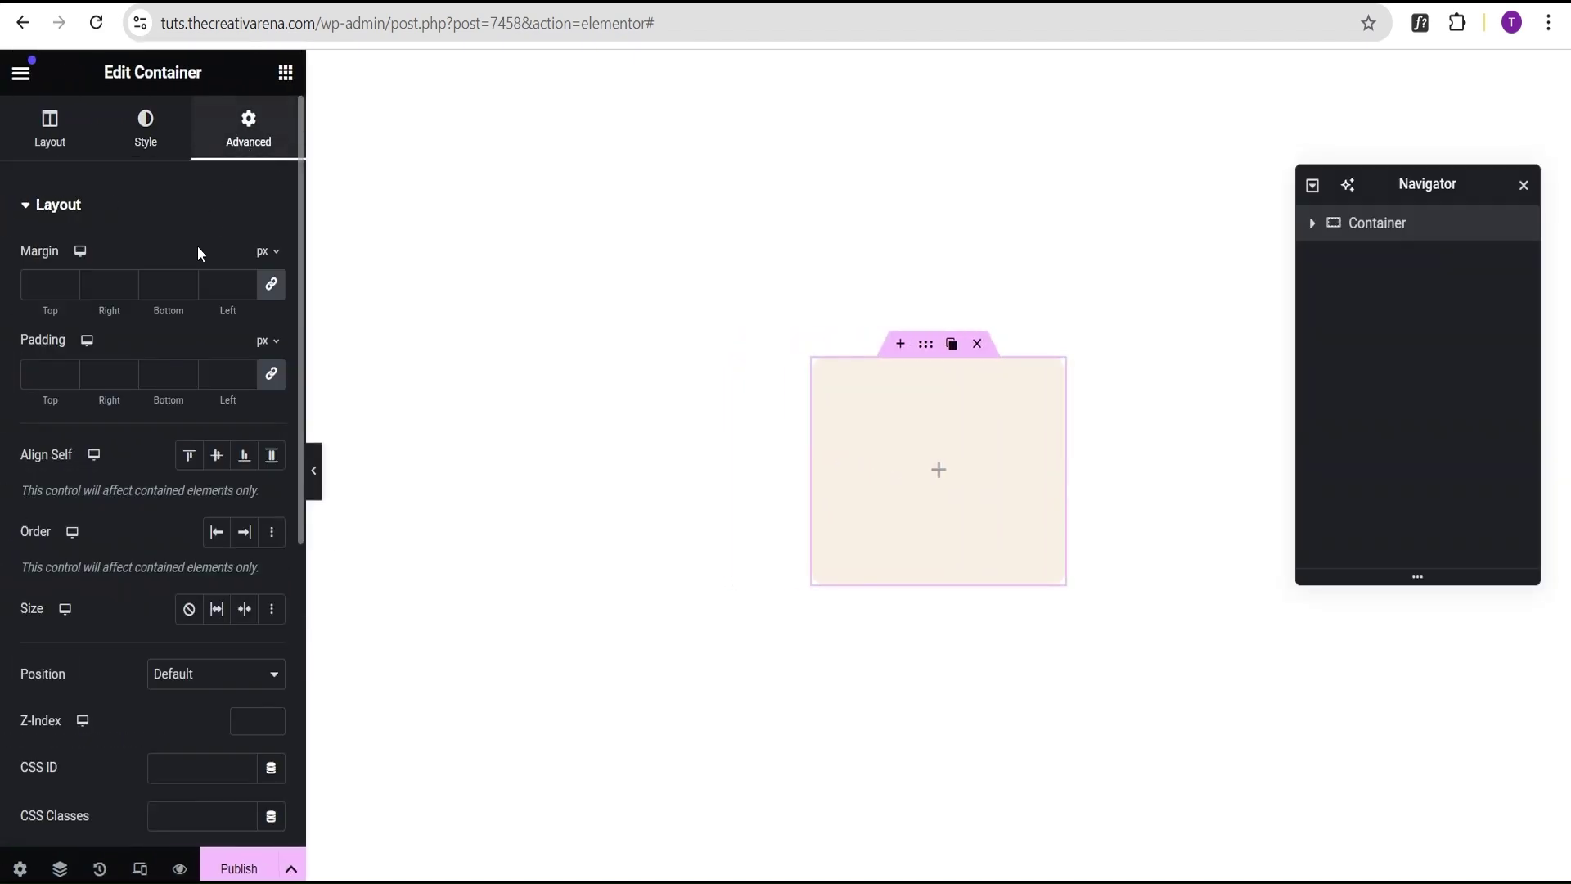
{"action": "left_click", "coordinate": [266, 341]}
{"action": "left_click", "coordinate": [268, 446]}
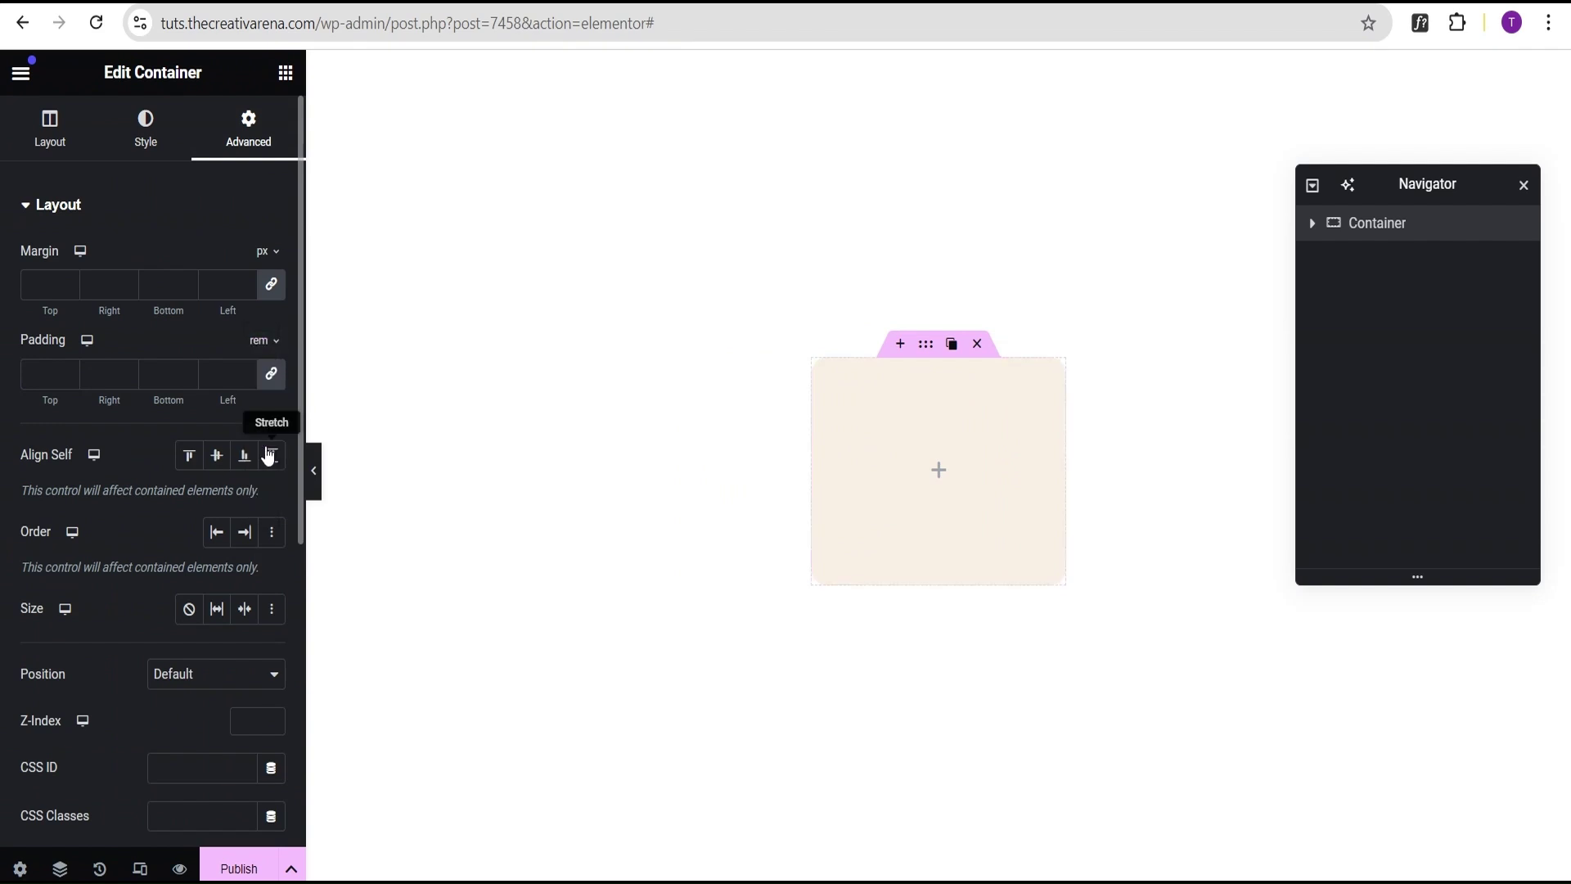
{"action": "left_click", "coordinate": [271, 376]}
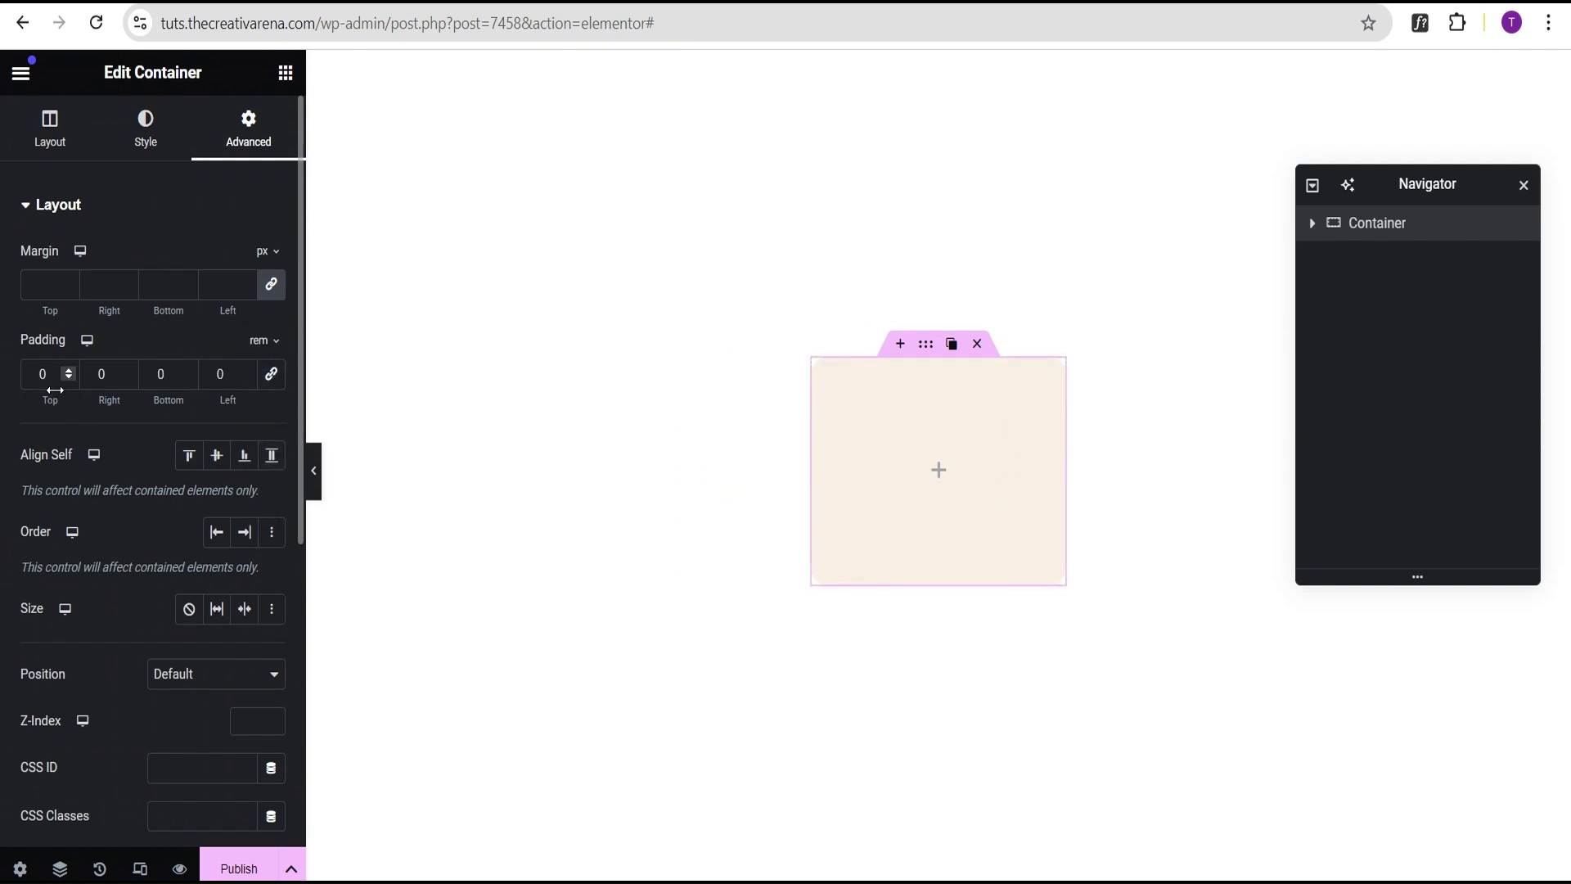
{"action": "left_click_drag", "start_coordinate": [51, 377], "coordinate": [8, 381]}
{"action": "type", "text": "1.5"}
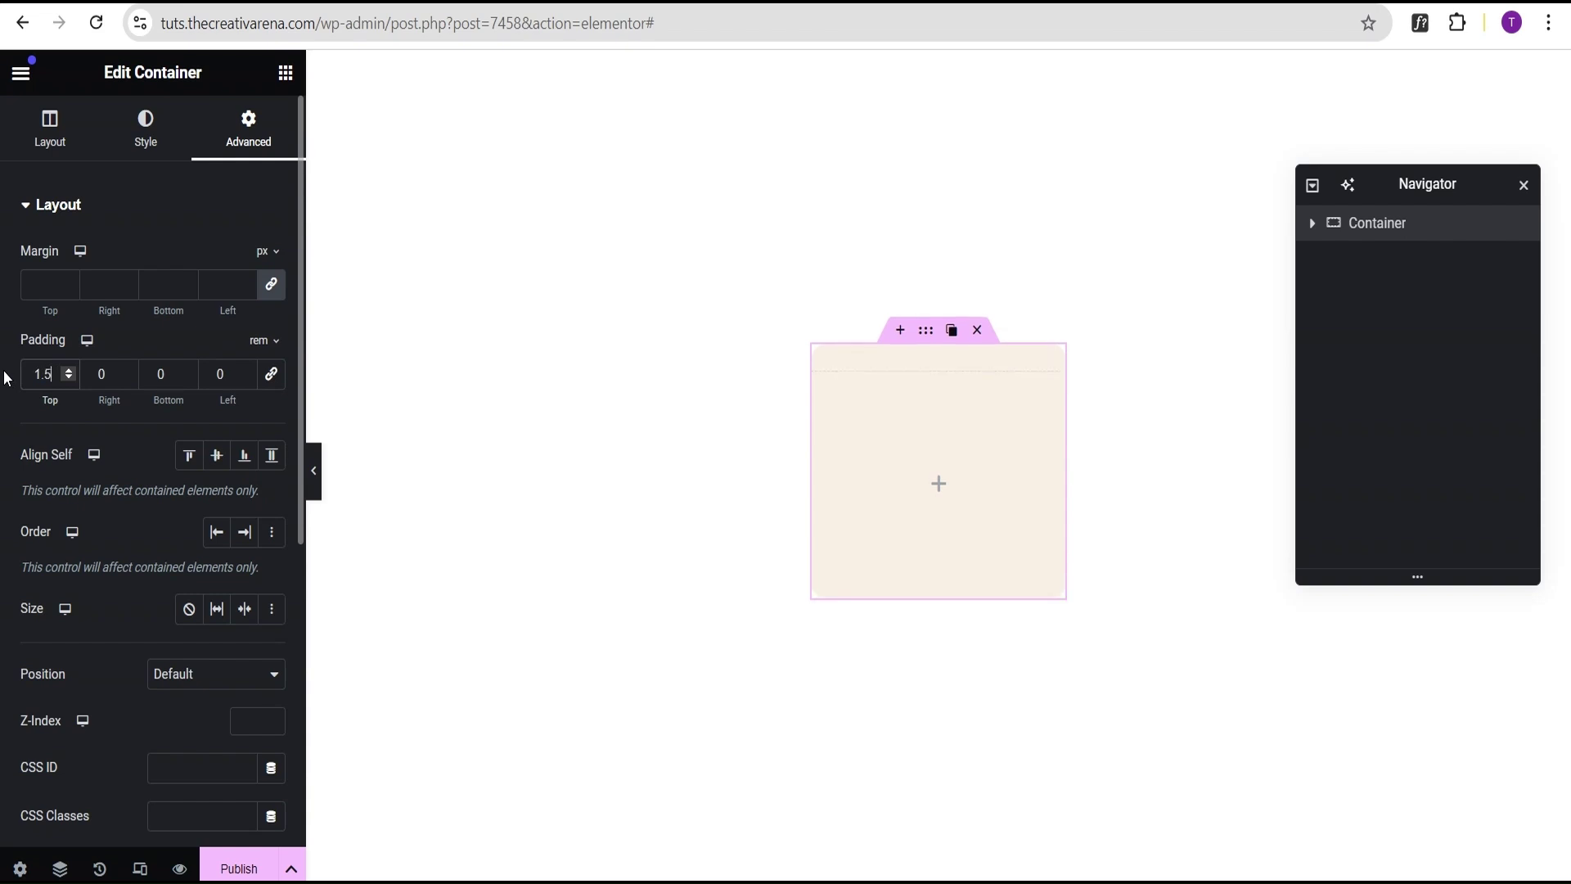
{"action": "left_click_drag", "start_coordinate": [106, 375], "coordinate": [92, 376]}
{"action": "type", "text": "2"}
{"action": "left_click", "coordinate": [145, 379]}
{"action": "type", "text": "1"}
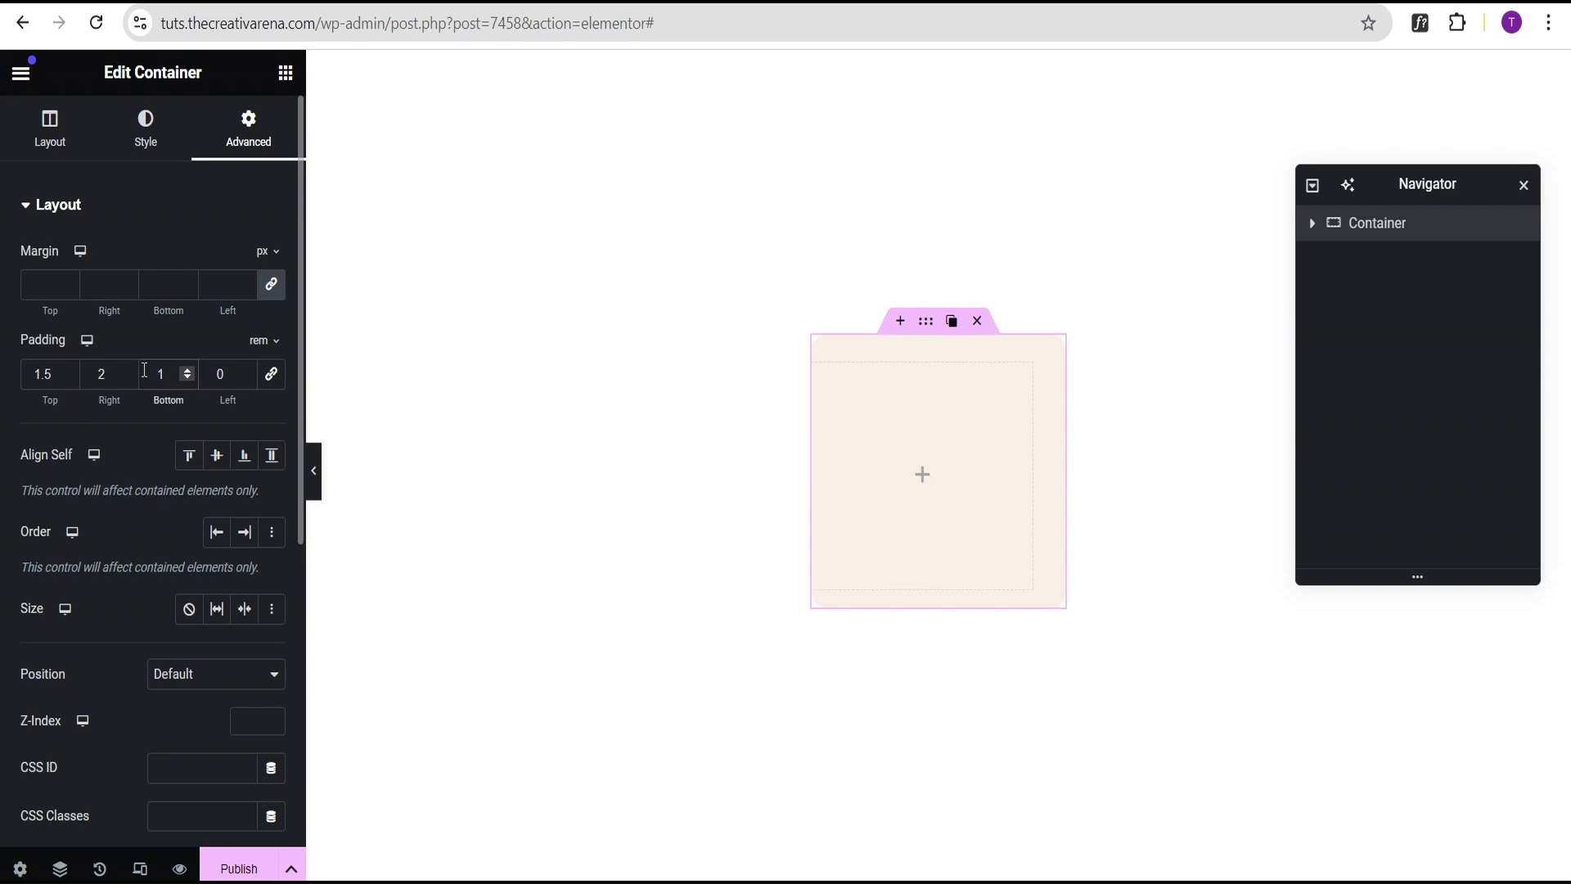
{"action": "type", "text": ".5"}
{"action": "key", "text": "Tab"}
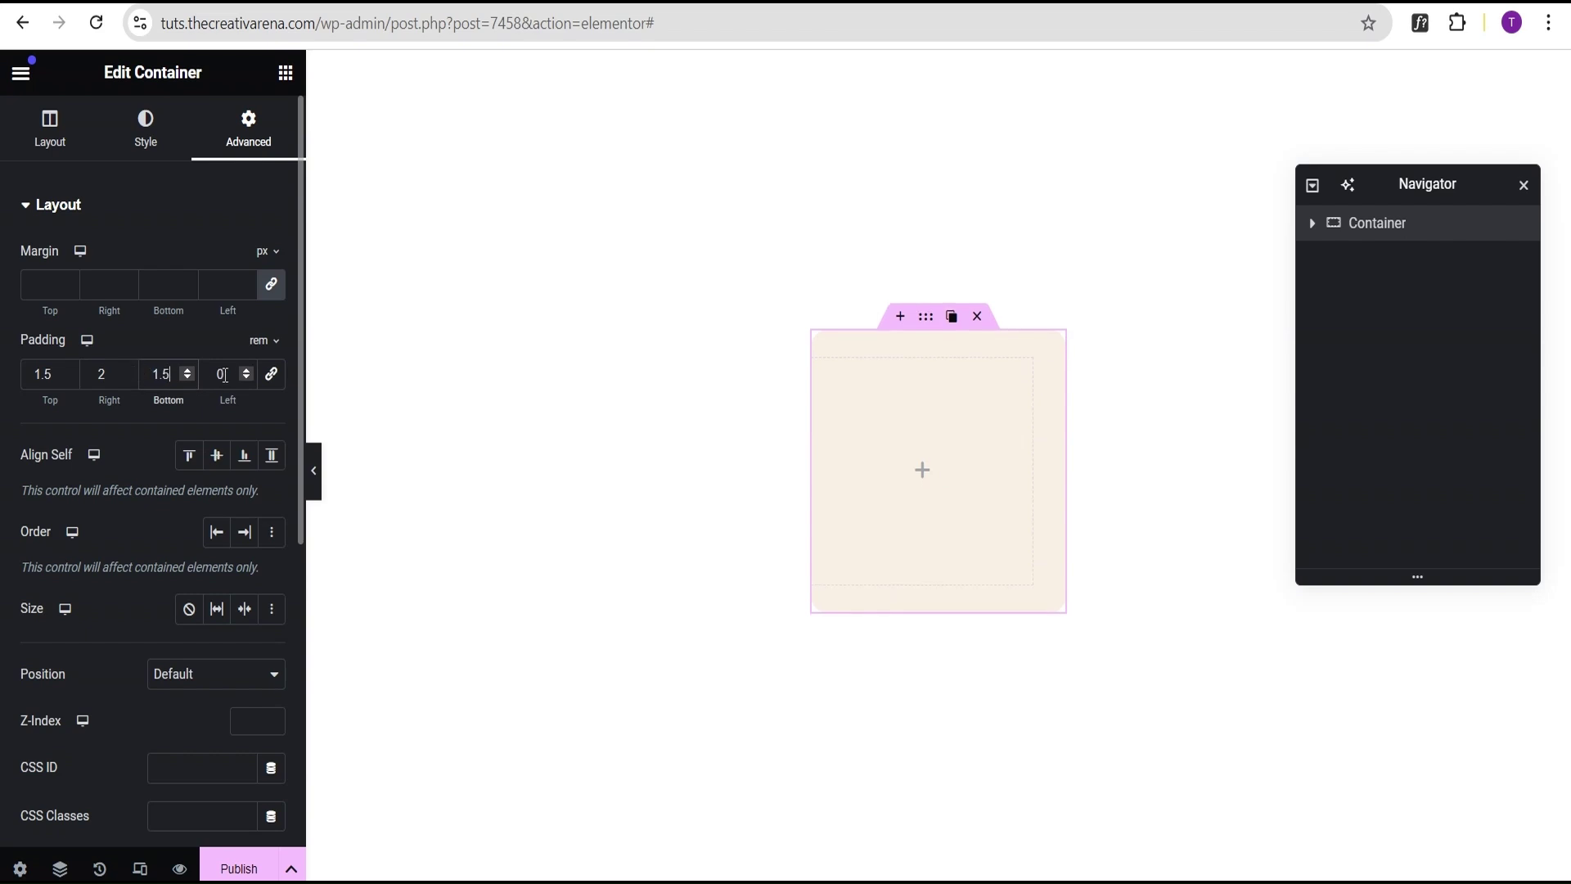
{"action": "type", "text": "2"}
Rename the main container as Card and add a nested container inside it named Card Image.
{"action": "double_click", "coordinate": [1375, 227]}
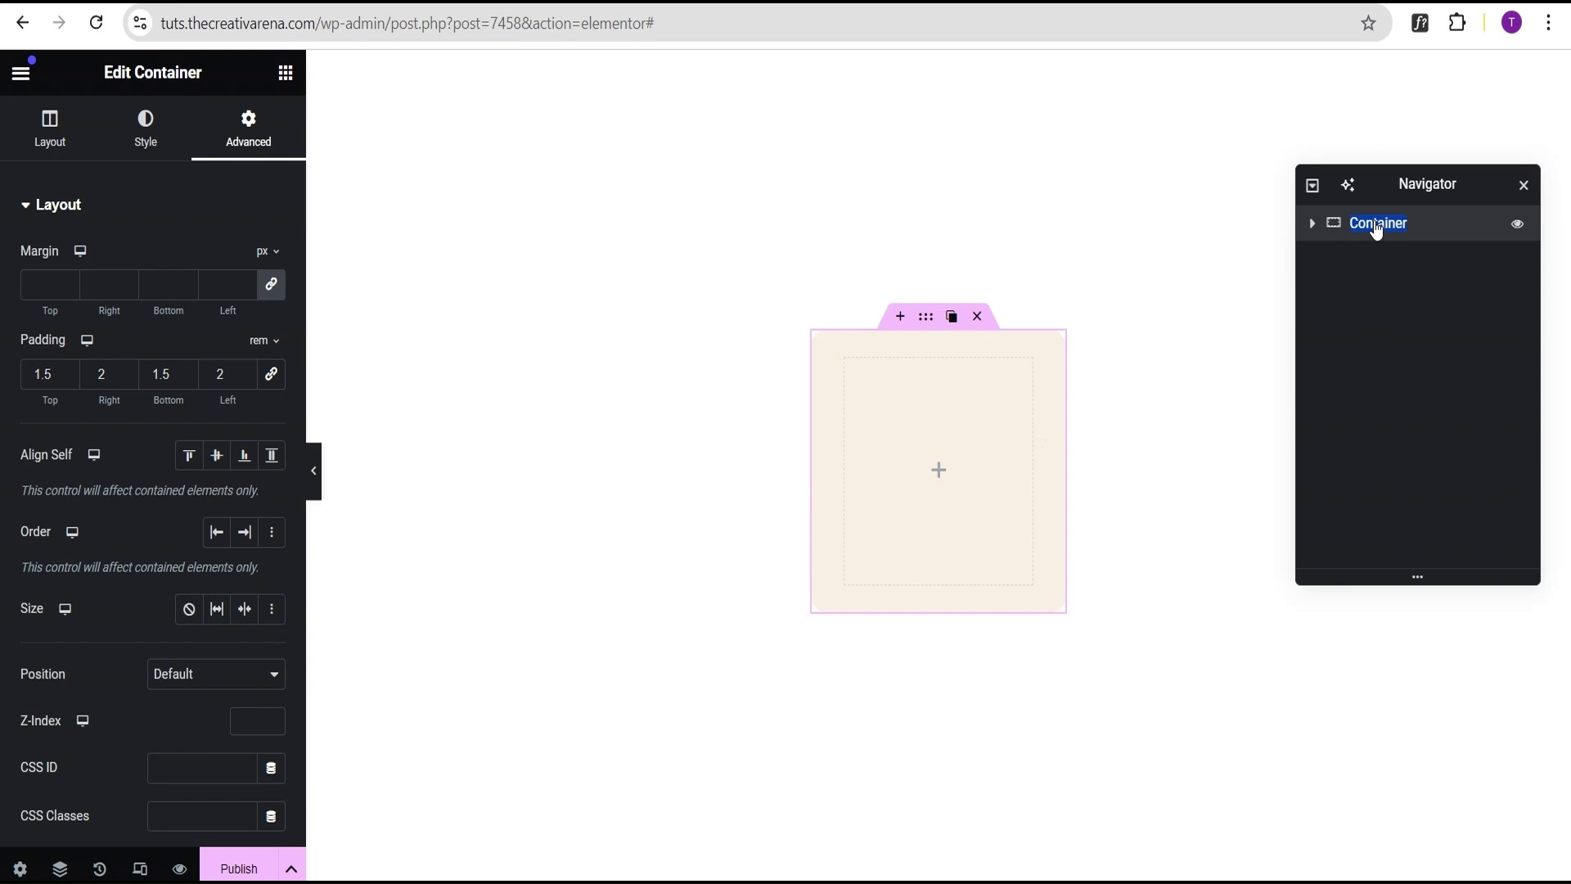
{"action": "type", "text": "Card"}
{"action": "left_click", "coordinate": [940, 469]}
{"action": "scroll", "coordinate": [147, 646], "scroll_direction": "down", "scroll_amount": 3}
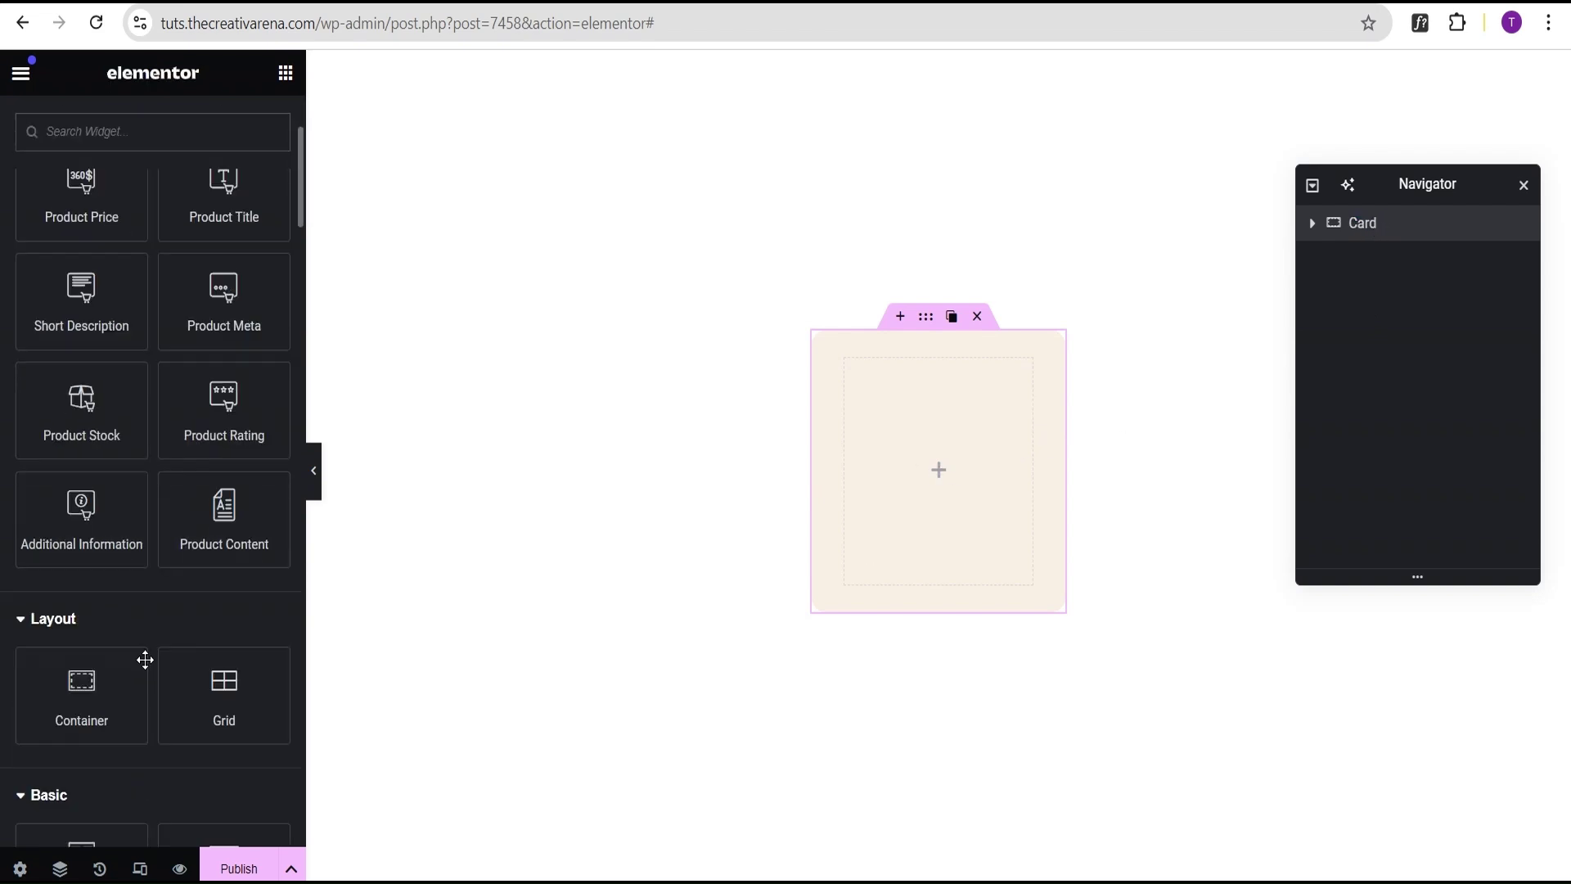
{"action": "left_click_drag", "start_coordinate": [78, 680], "coordinate": [898, 483]}
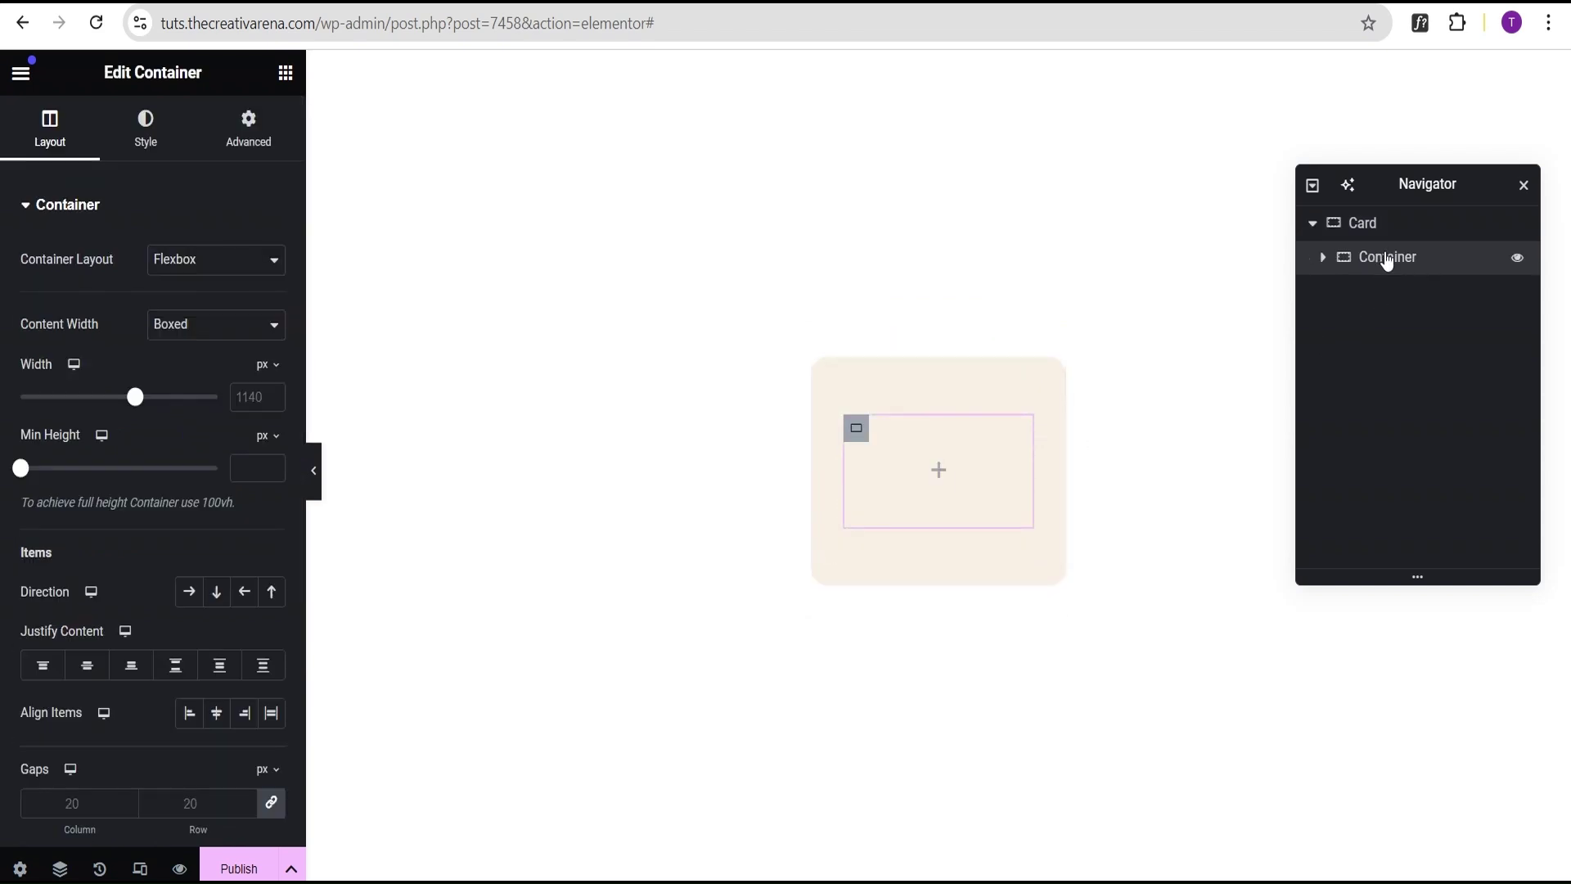
{"action": "double_click", "coordinate": [1387, 259]}
{"action": "type", "text": "Card Image"}
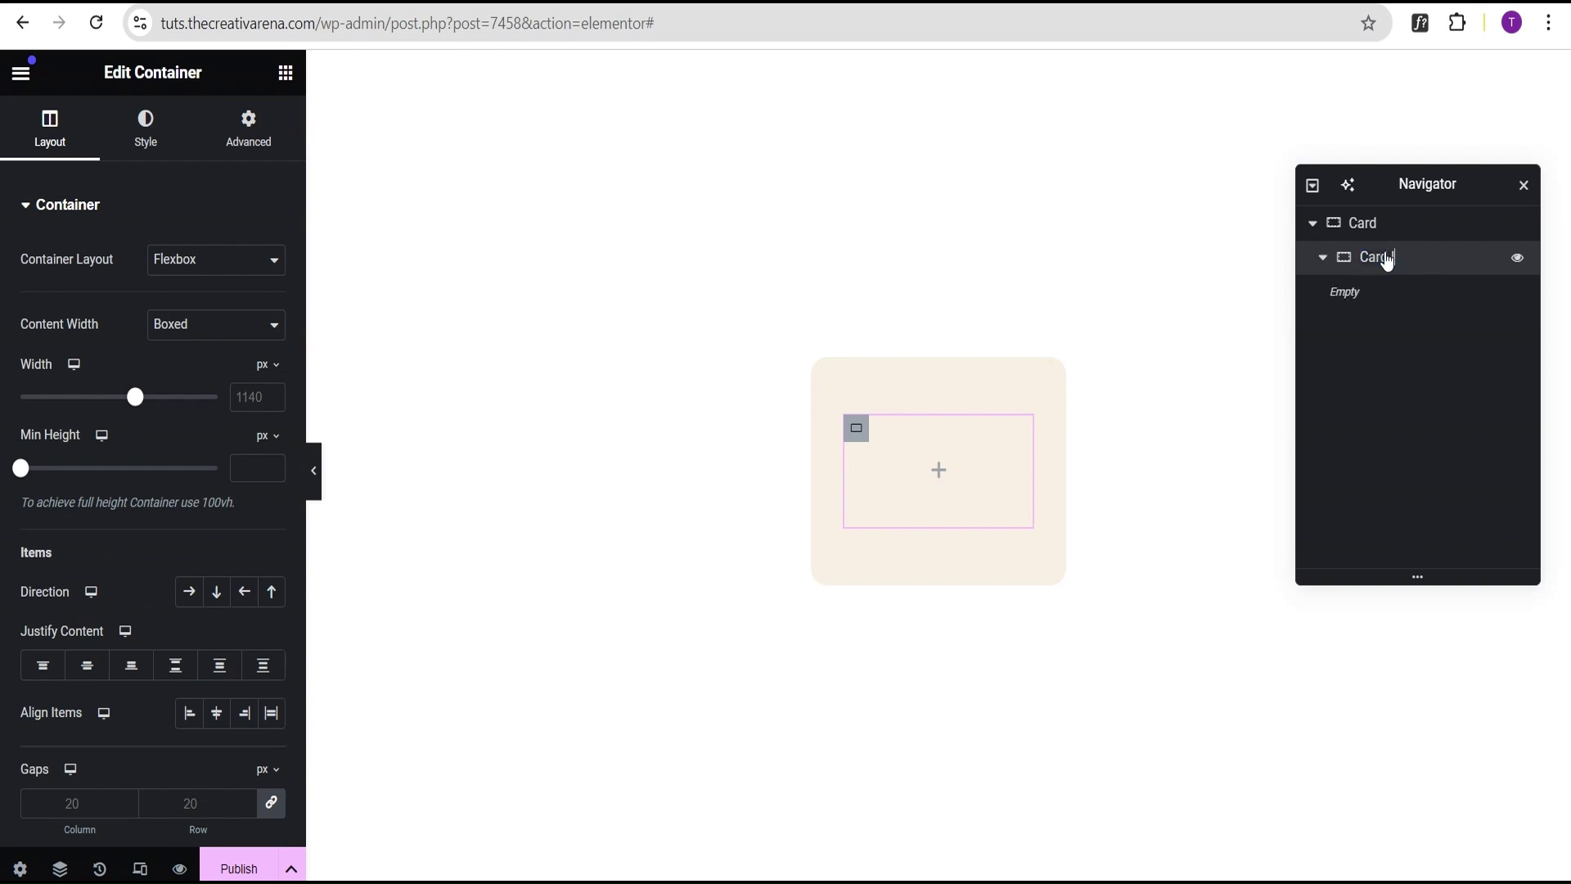
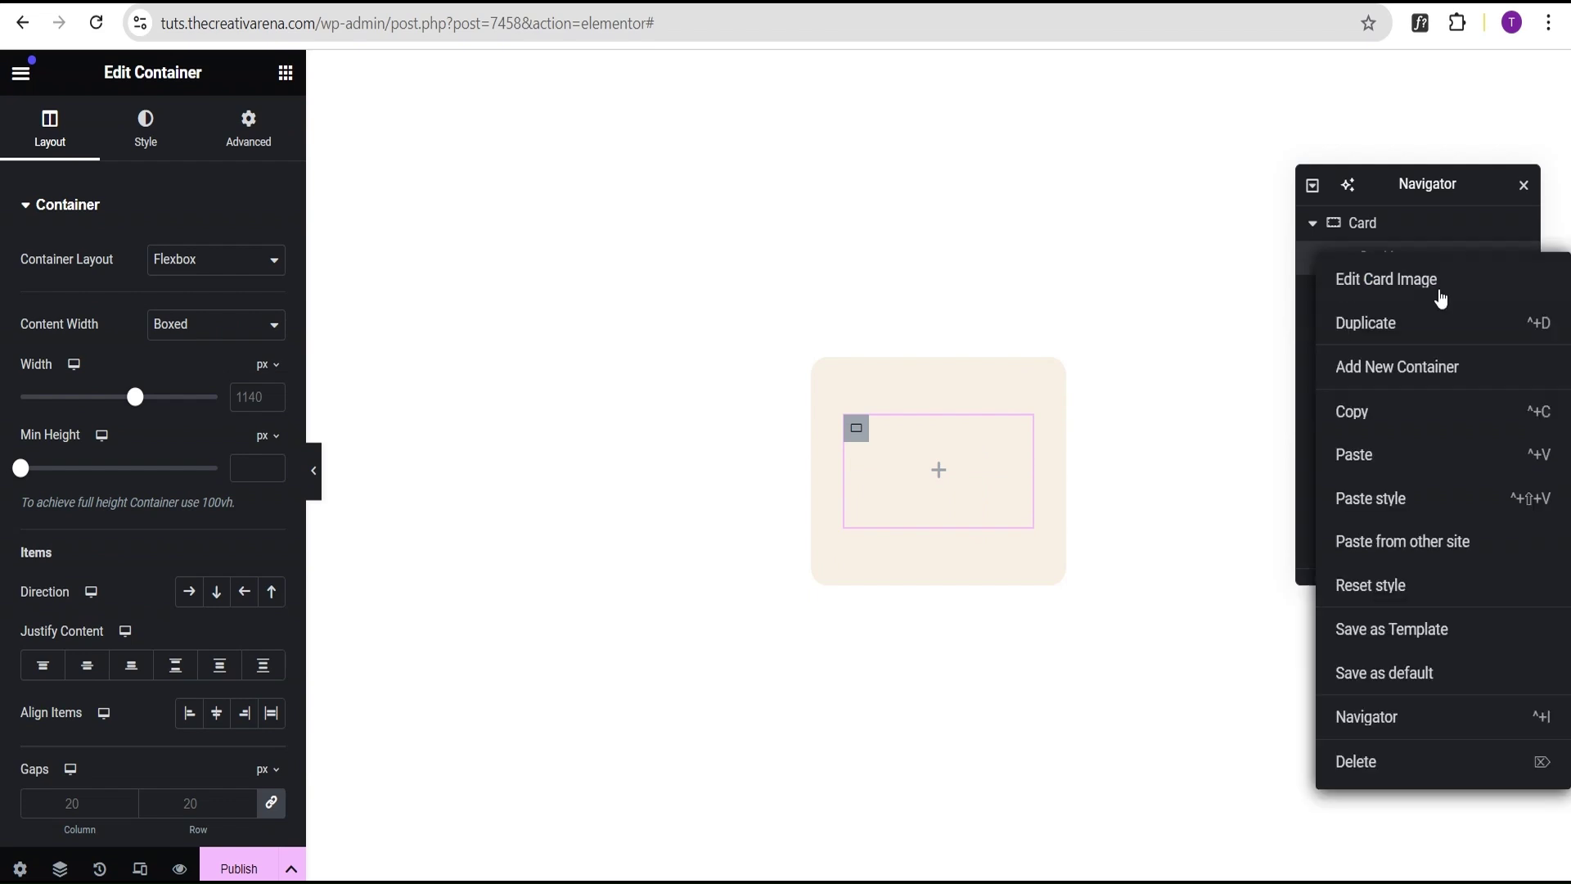
Duplicate the Card Image container and rename the copy as Card Name.
{"action": "left_click", "coordinate": [1389, 337]}
{"action": "double_click", "coordinate": [1389, 327]}
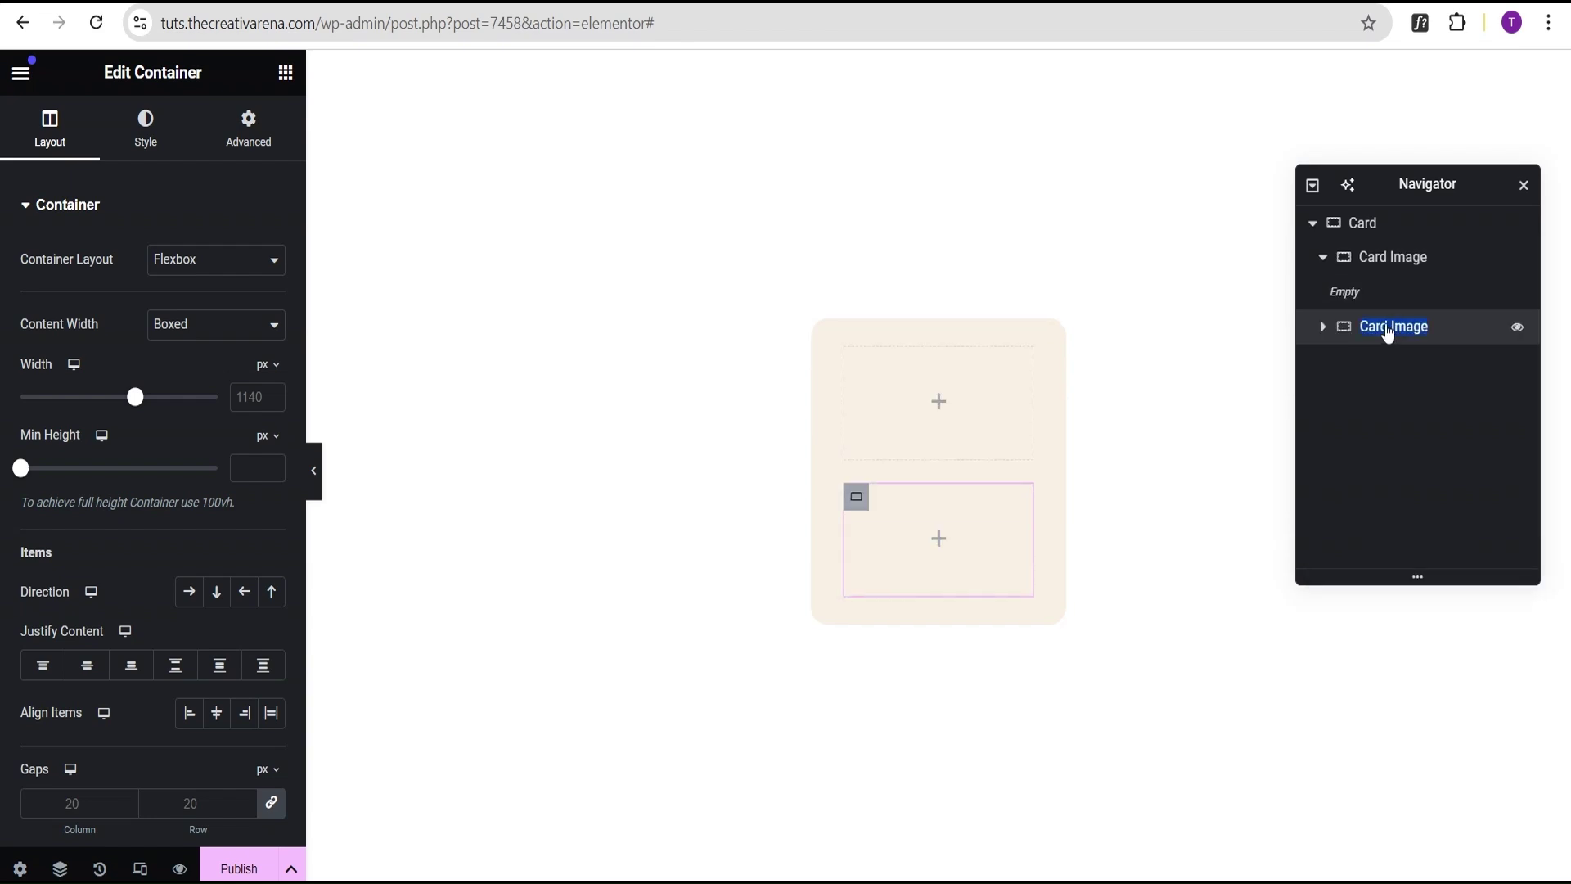
{"action": "key", "text": "End"}
{"action": "key", "text": "BackSpace"}
{"action": "key", "text": "BackSpace"}
{"action": "key", "text": "BackSpace"}
{"action": "key", "text": "BackSpace"}
{"action": "key", "text": "BackSpace"}
{"action": "key", "text": "BackSpace"}
{"action": "type", "text": "Nam"}
{"action": "key", "text": "Return"}
Duplicate the Card Name container and rename the copy as Card Price.
{"action": "right_click", "coordinate": [1441, 326]}
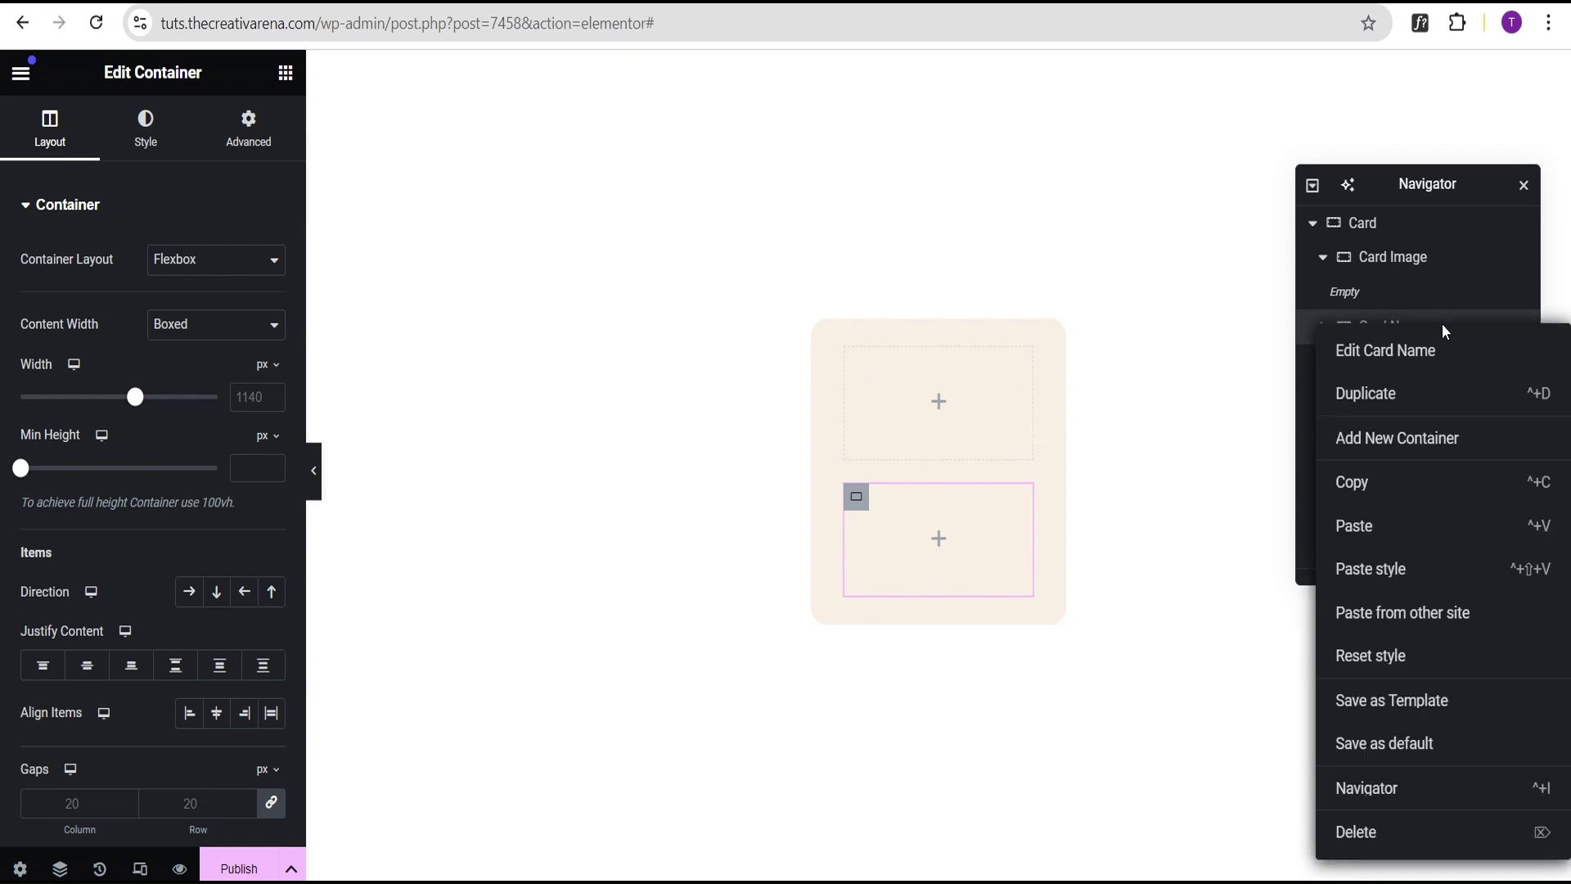
{"action": "left_click", "coordinate": [1430, 407]}
{"action": "double_click", "coordinate": [1401, 369]}
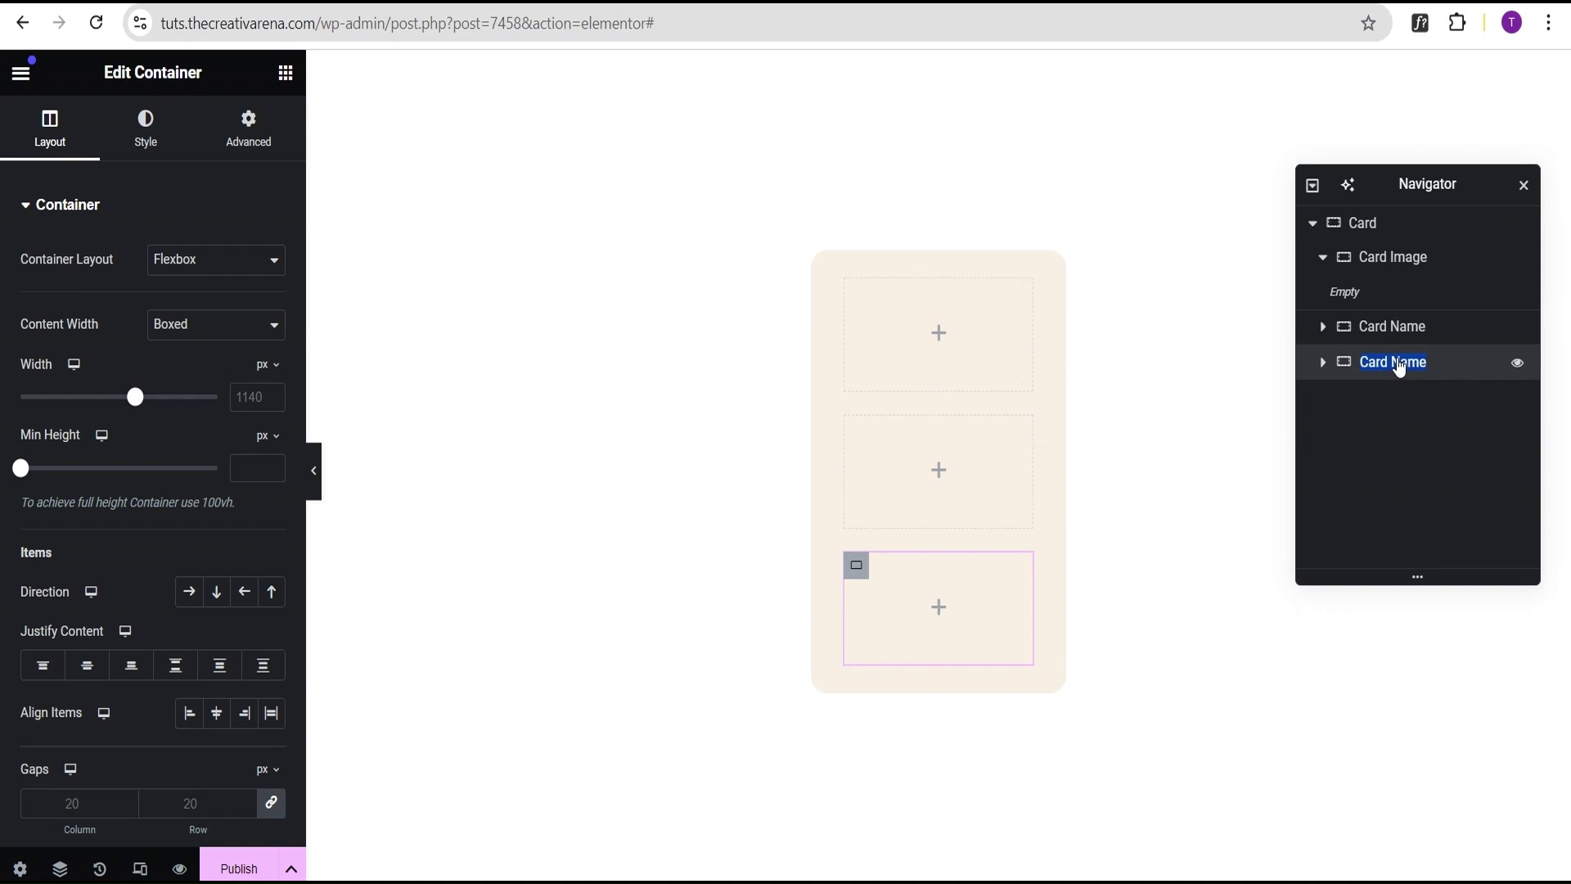
{"action": "type", "text": "Card"}
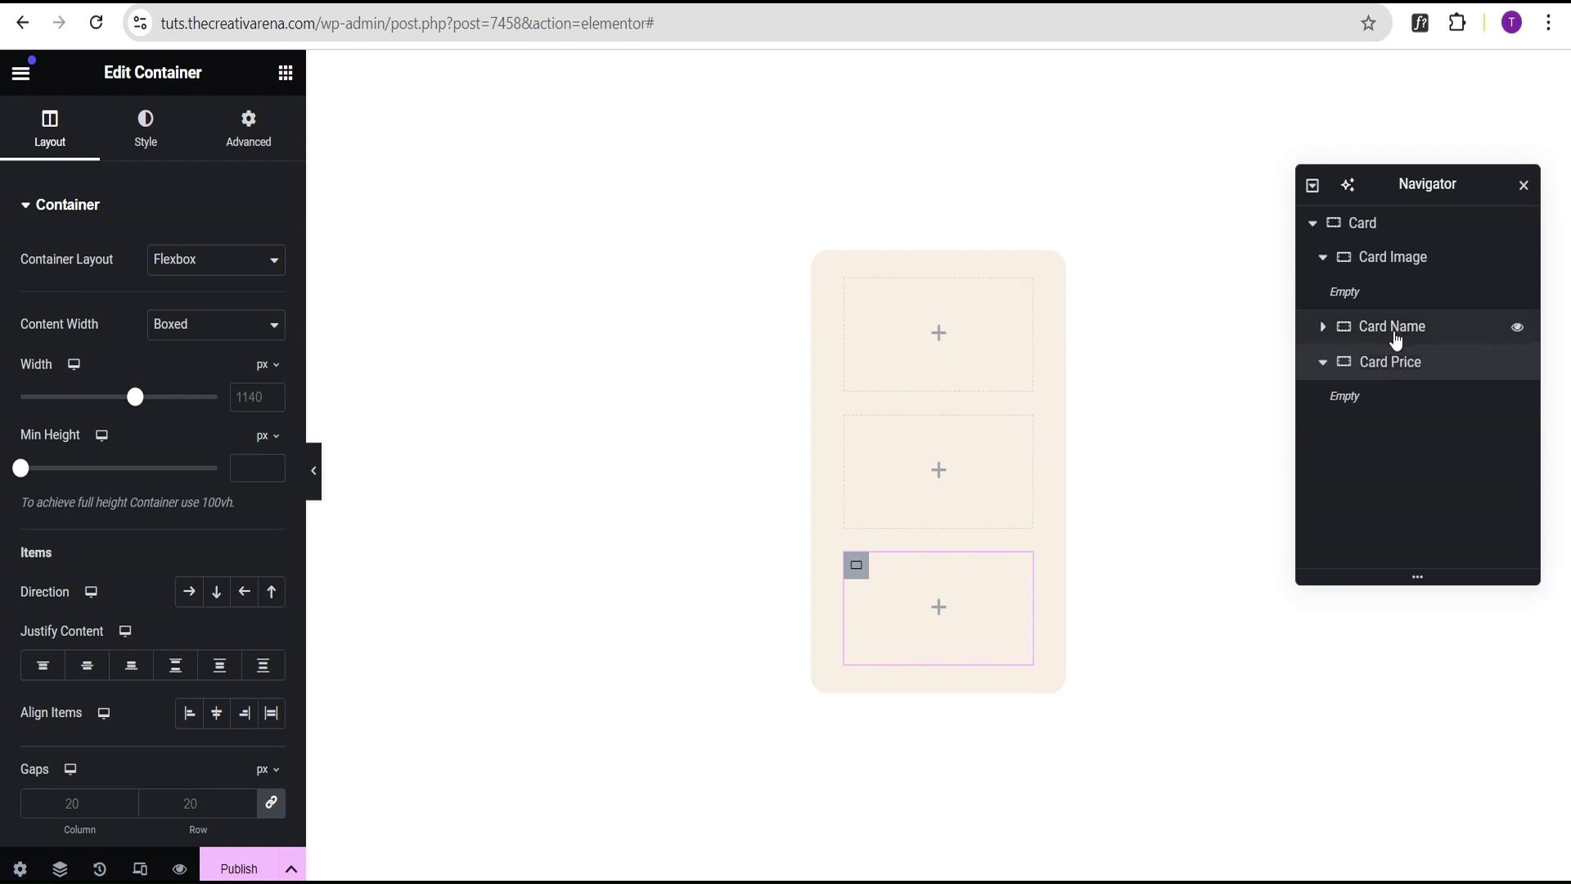
{"action": "left_click", "coordinate": [1431, 374]}
{"action": "left_click", "coordinate": [1320, 262]}
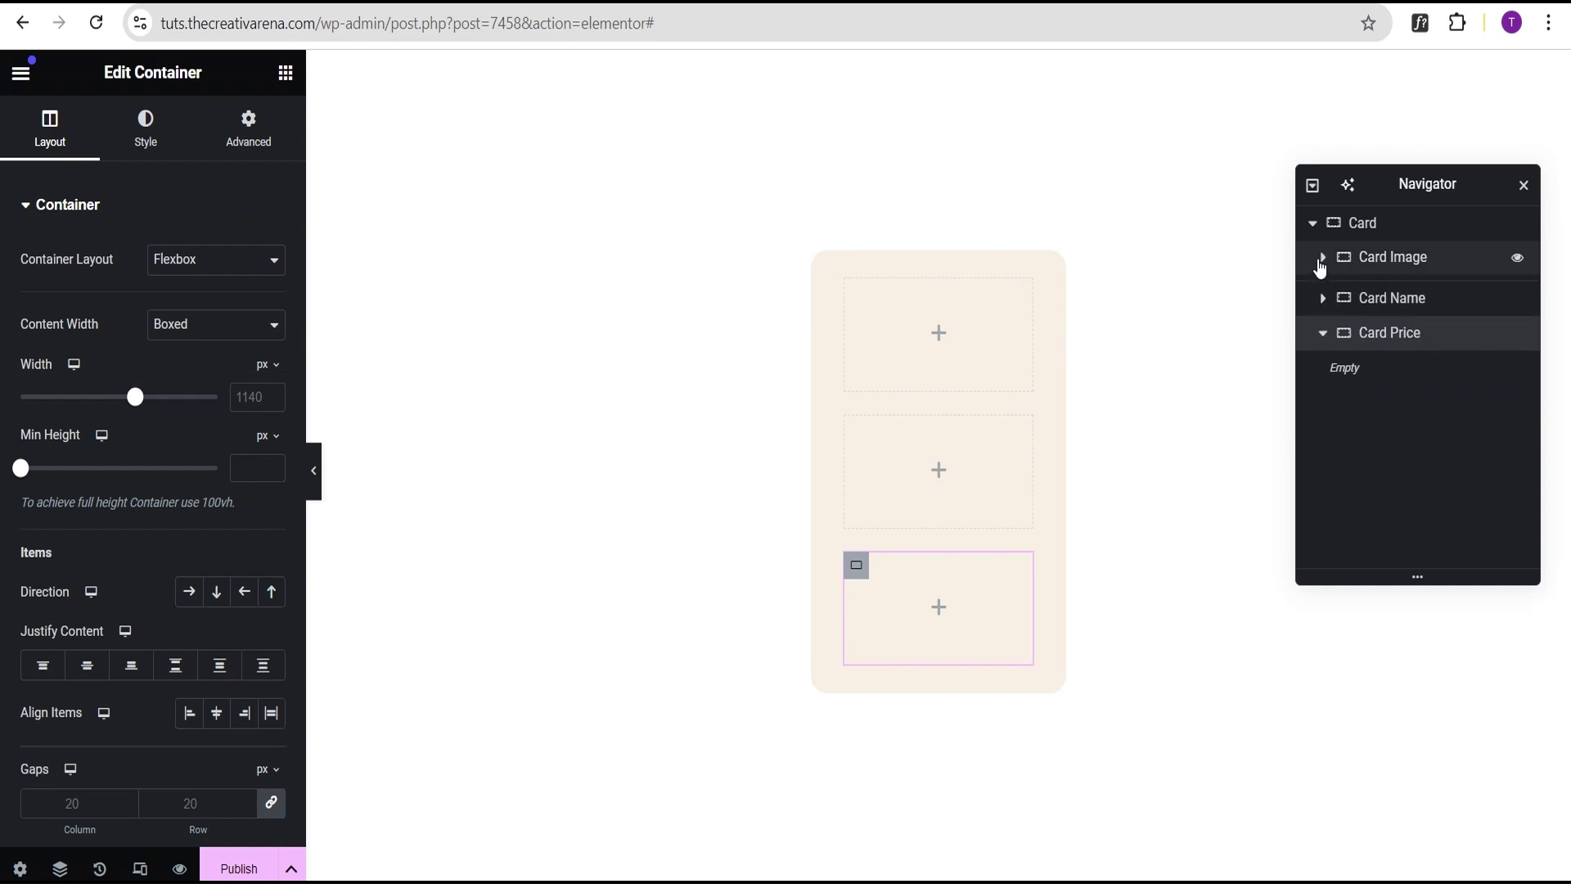
Set the Card Image container's content width to Full Width.
{"action": "left_click", "coordinate": [1437, 259]}
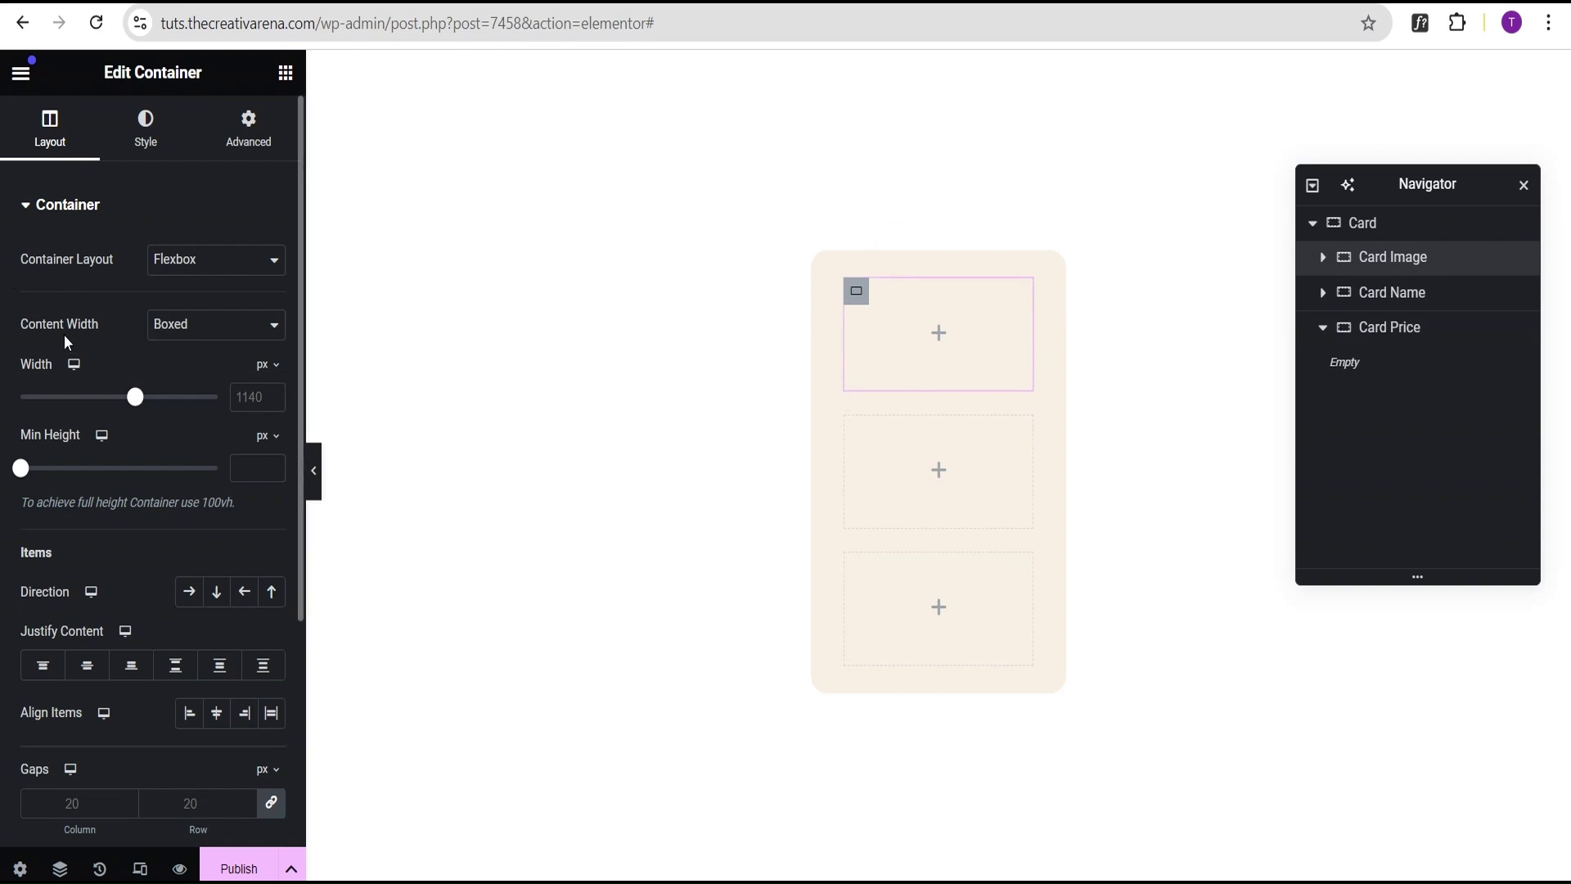
{"action": "left_click", "coordinate": [186, 329]}
{"action": "left_click", "coordinate": [193, 382]}
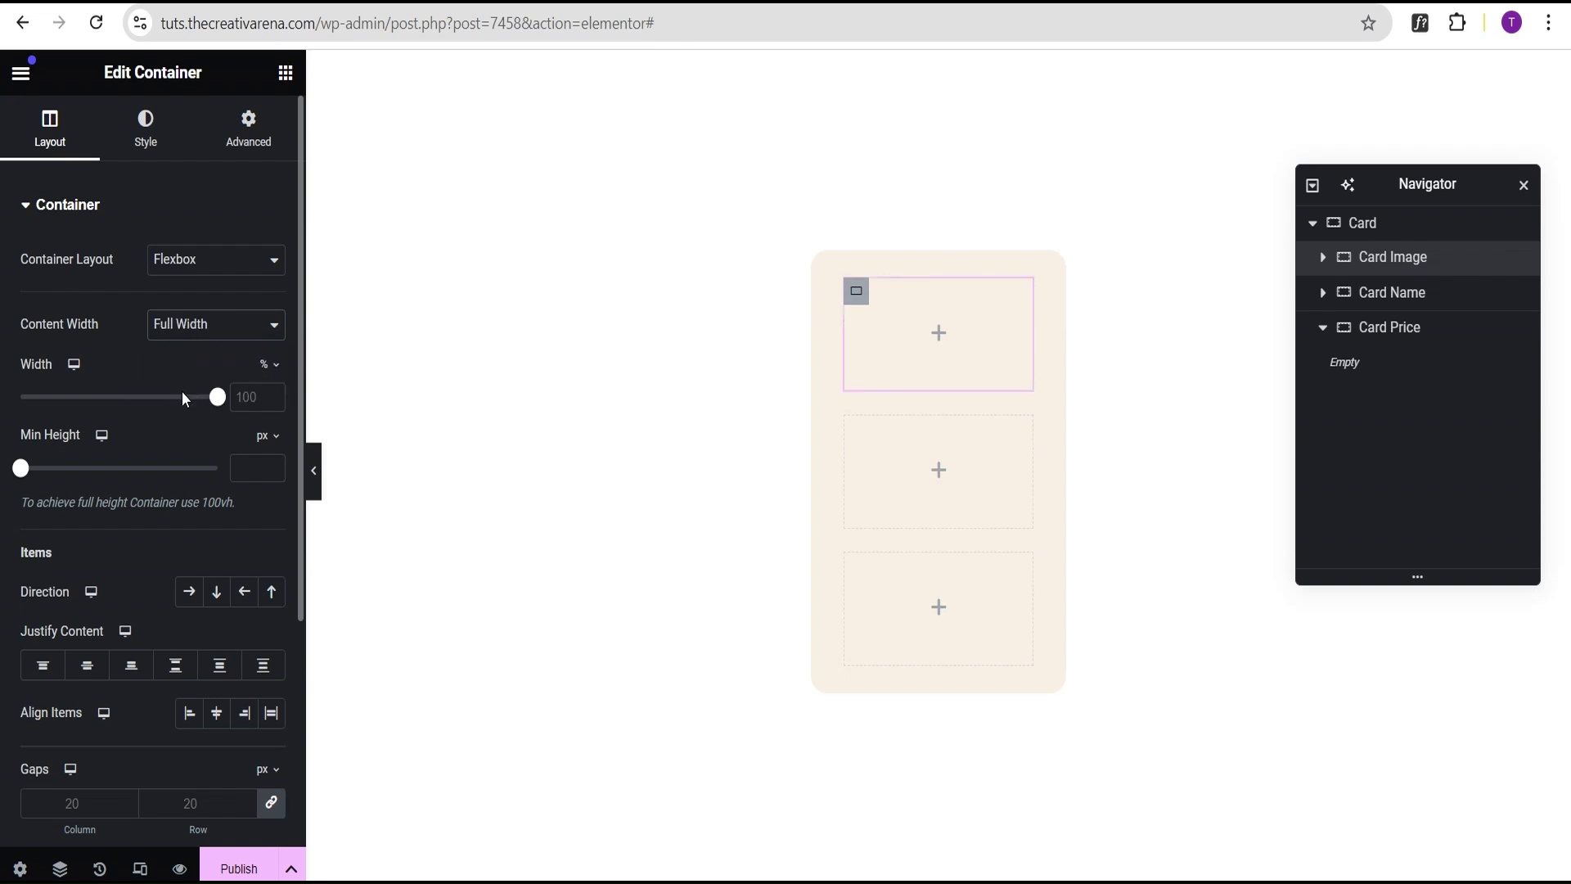
{"action": "scroll", "coordinate": [131, 434], "scroll_direction": "down", "scroll_amount": 2}
{"action": "scroll", "coordinate": [130, 448], "scroll_direction": "up", "scroll_amount": 2}
Give the Card Image container a bottom padding of 1 rem, with the sides unlinked and the others at 0.
{"action": "left_click", "coordinate": [245, 140]}
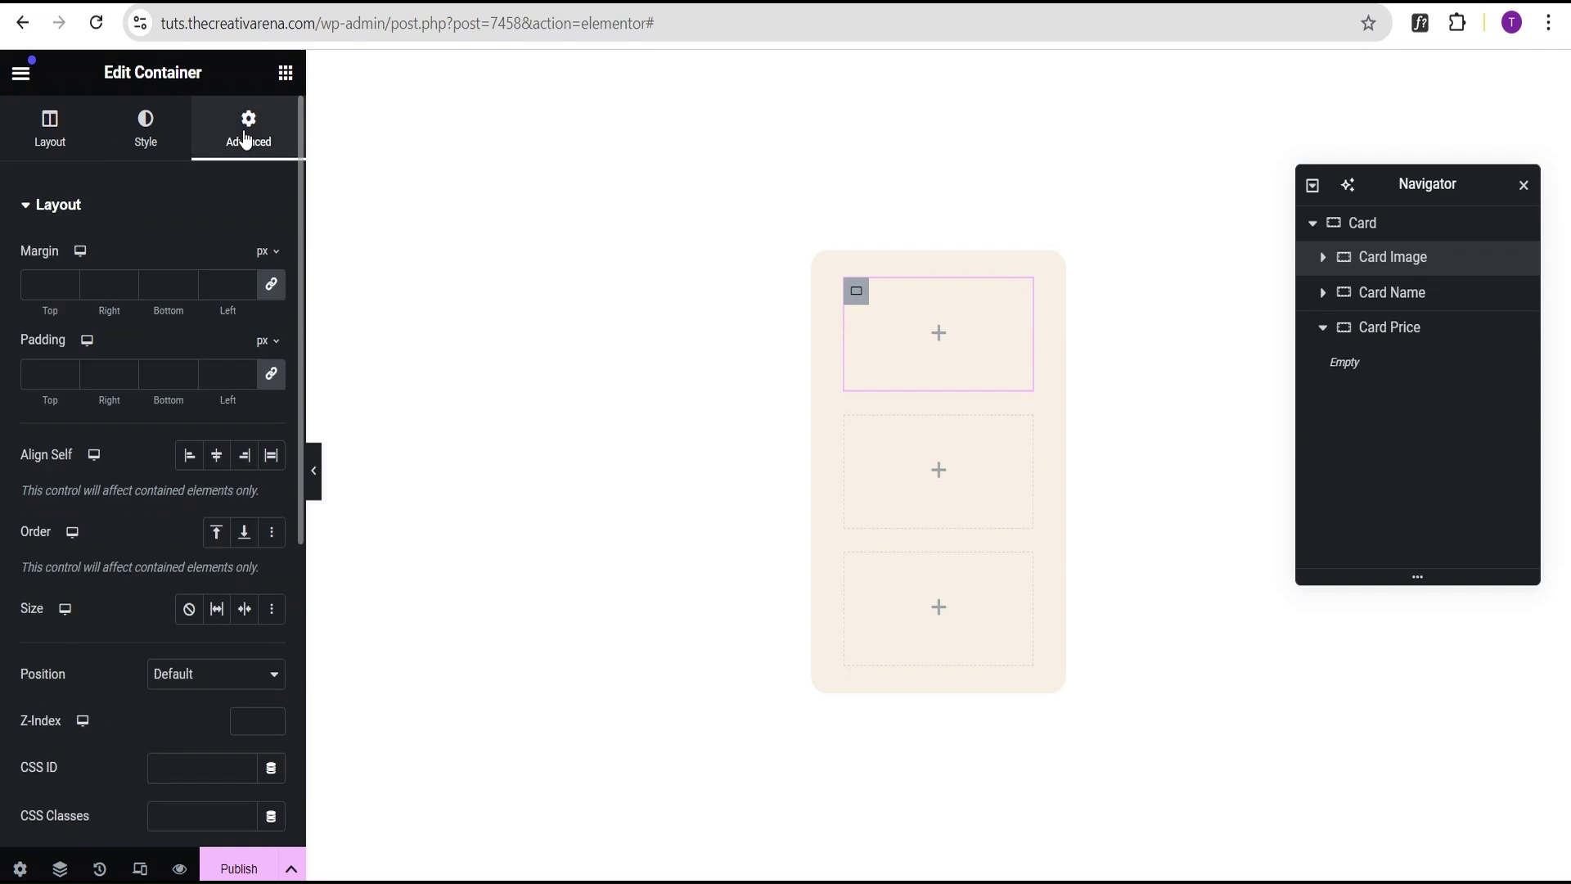
{"action": "left_click", "coordinate": [281, 378]}
{"action": "left_click", "coordinate": [266, 339]}
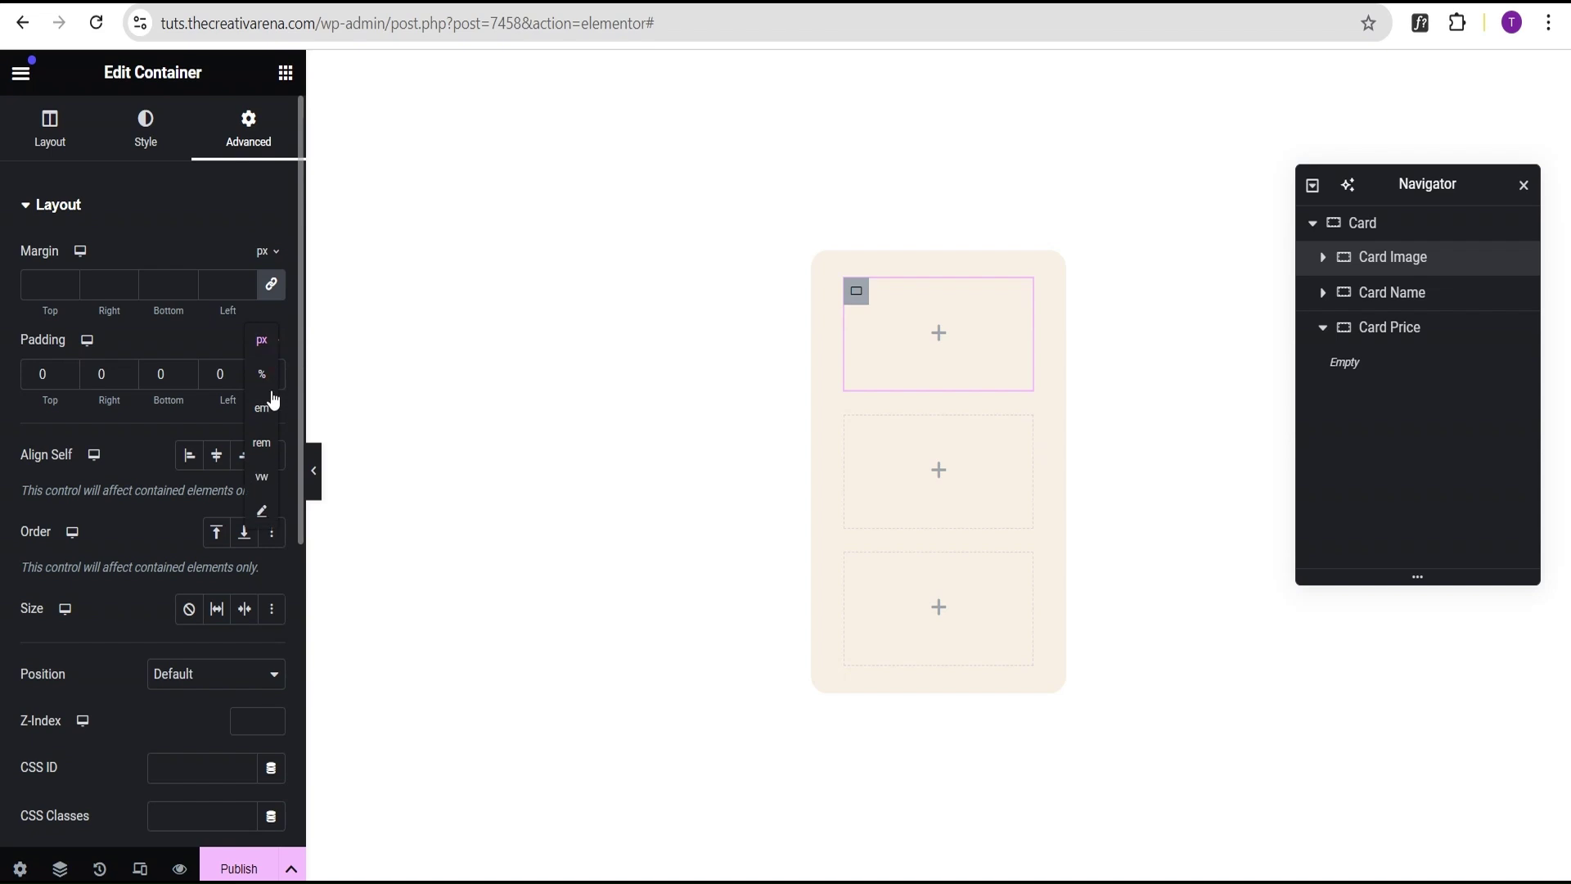
{"action": "left_click", "coordinate": [262, 444]}
{"action": "left_click", "coordinate": [165, 377]}
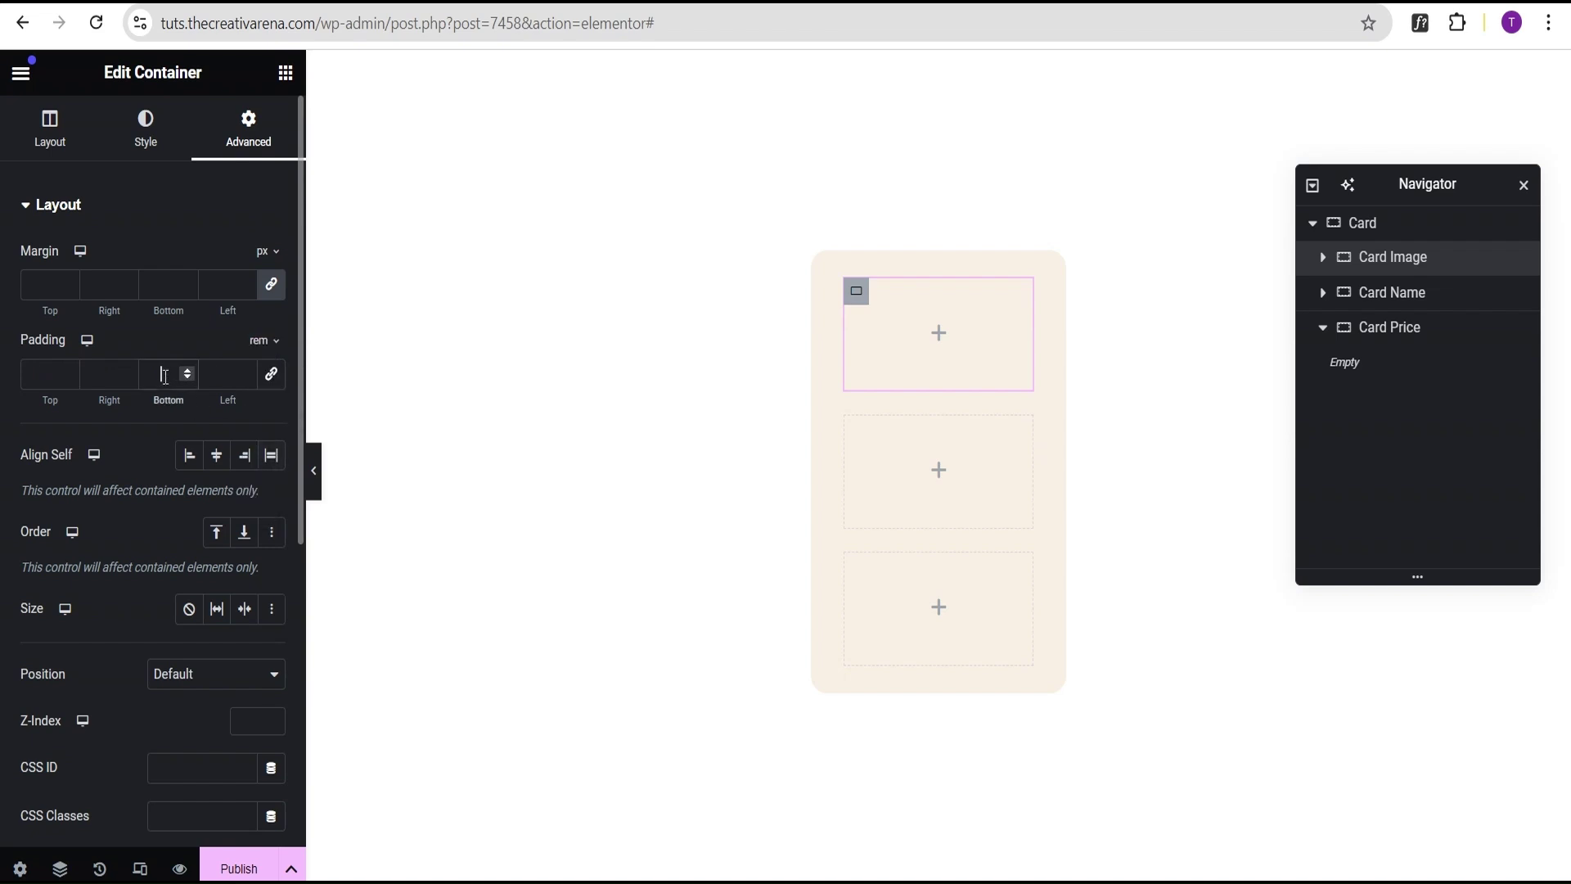
{"action": "type", "text": "1"}
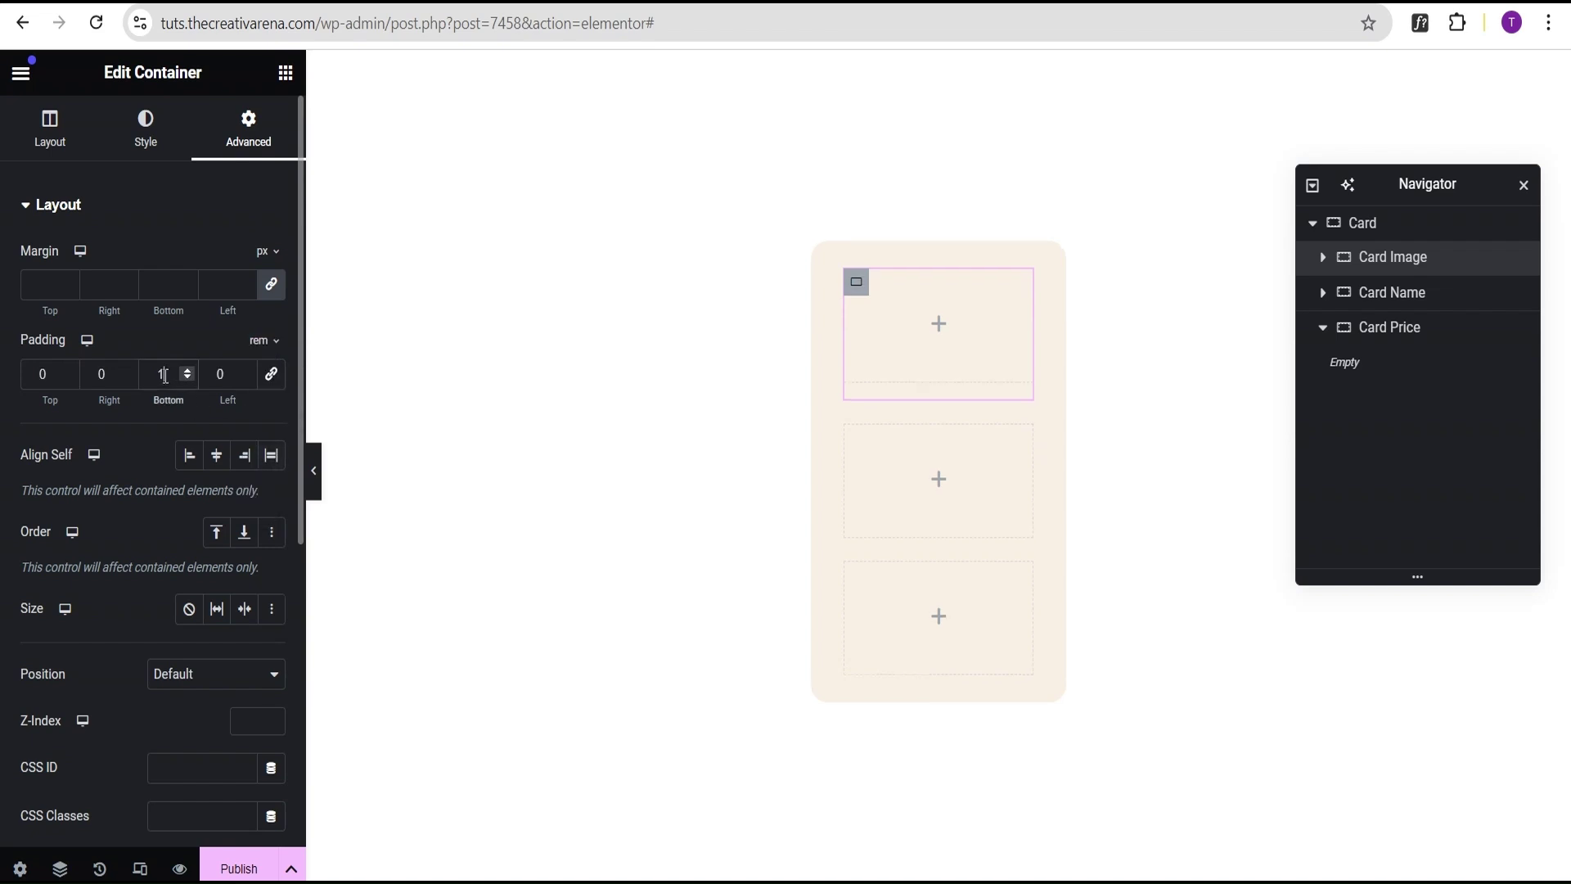
{"action": "left_click", "coordinate": [151, 418]}
Add a Featured Image widget to the Card Image container and set its image resolution to Full.
{"action": "left_click", "coordinate": [285, 74]}
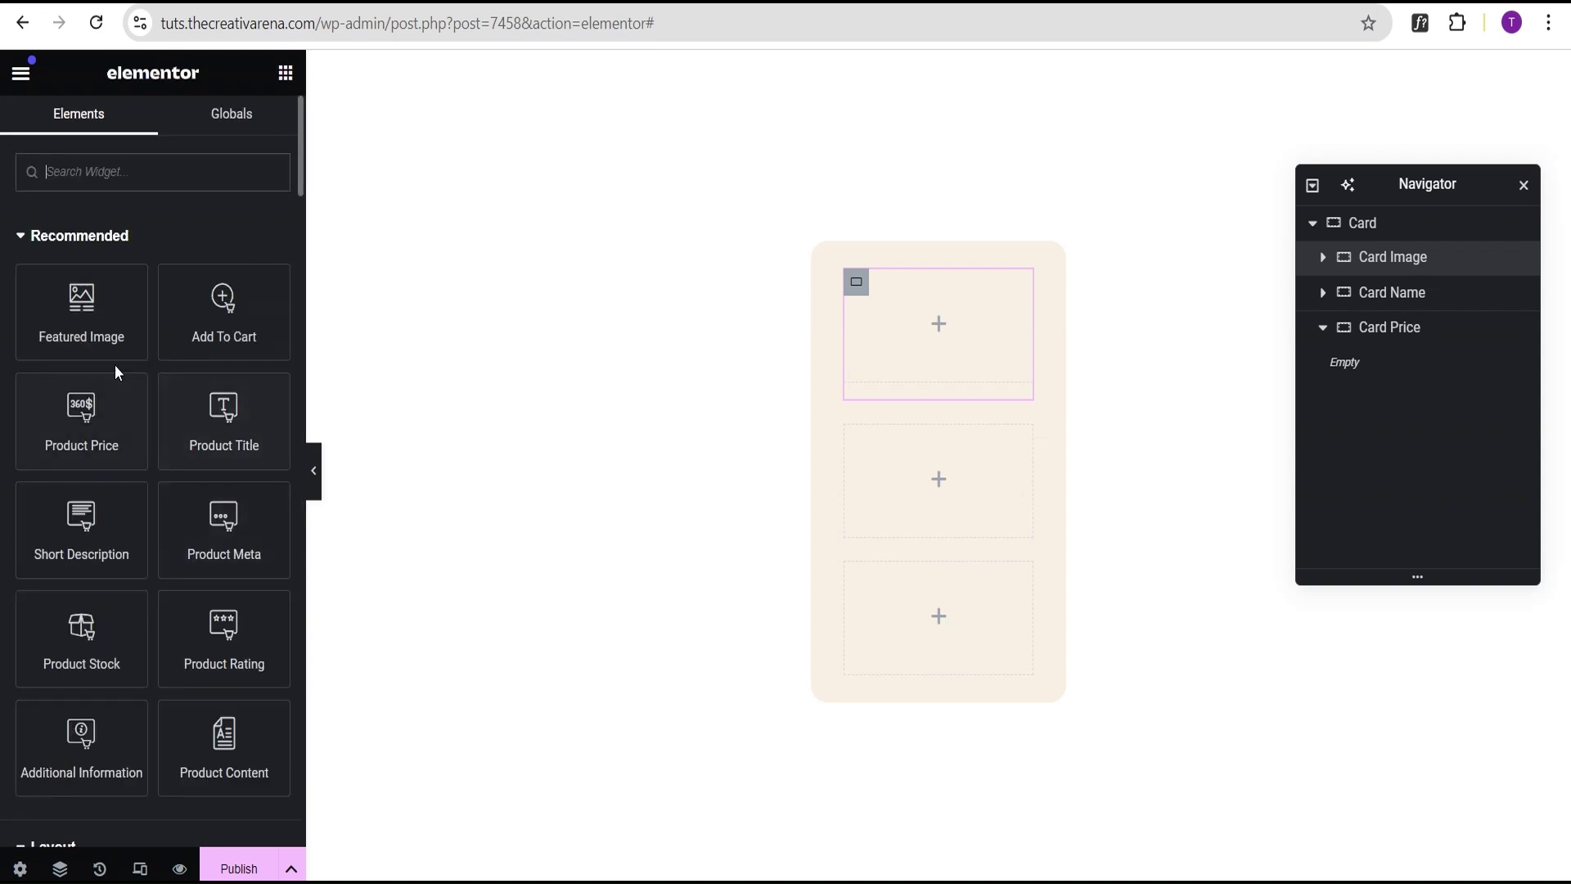
{"action": "left_click_drag", "start_coordinate": [73, 325], "coordinate": [905, 355]}
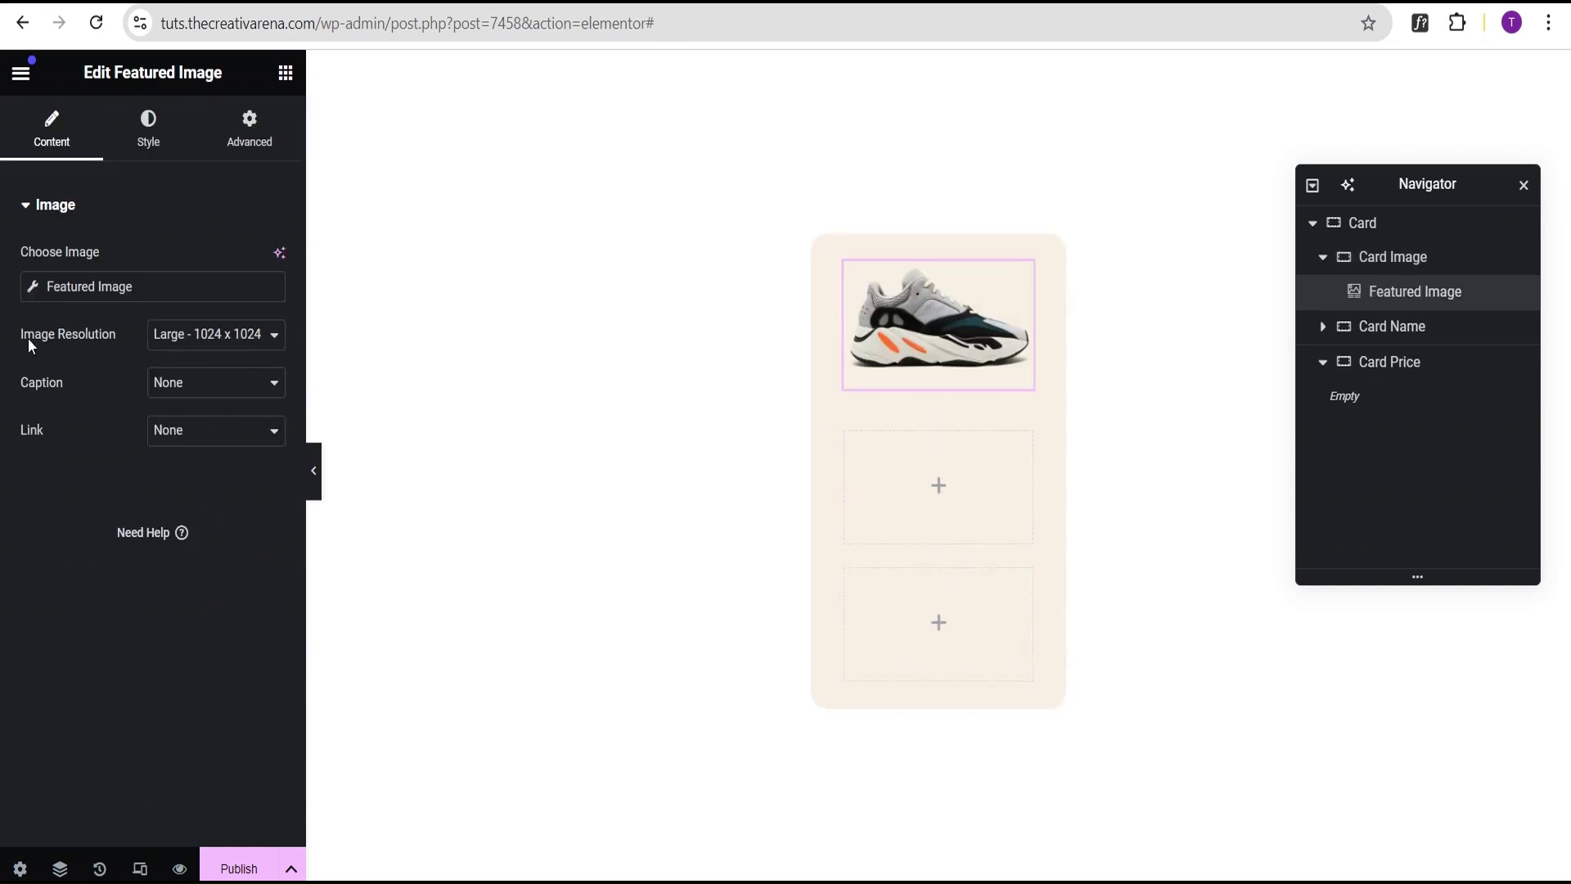
{"action": "left_click", "coordinate": [206, 338]}
{"action": "left_click", "coordinate": [187, 612]}
Link the featured image to a custom URL using the dynamic Post URL tag.
{"action": "left_click", "coordinate": [189, 434]}
{"action": "left_click", "coordinate": [189, 512]}
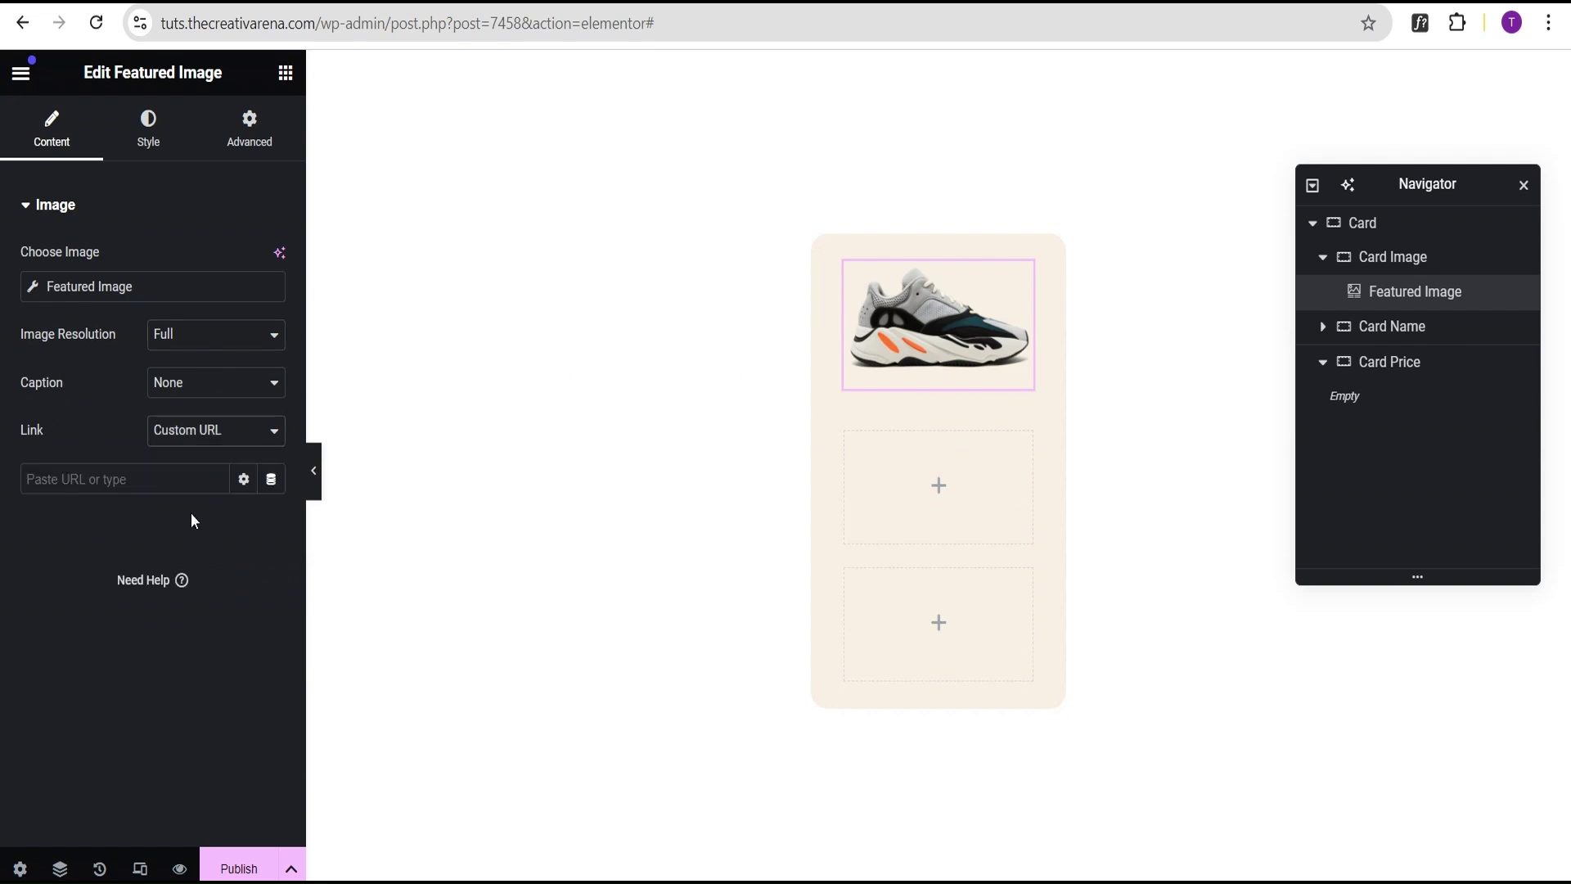
{"action": "left_click", "coordinate": [271, 480]}
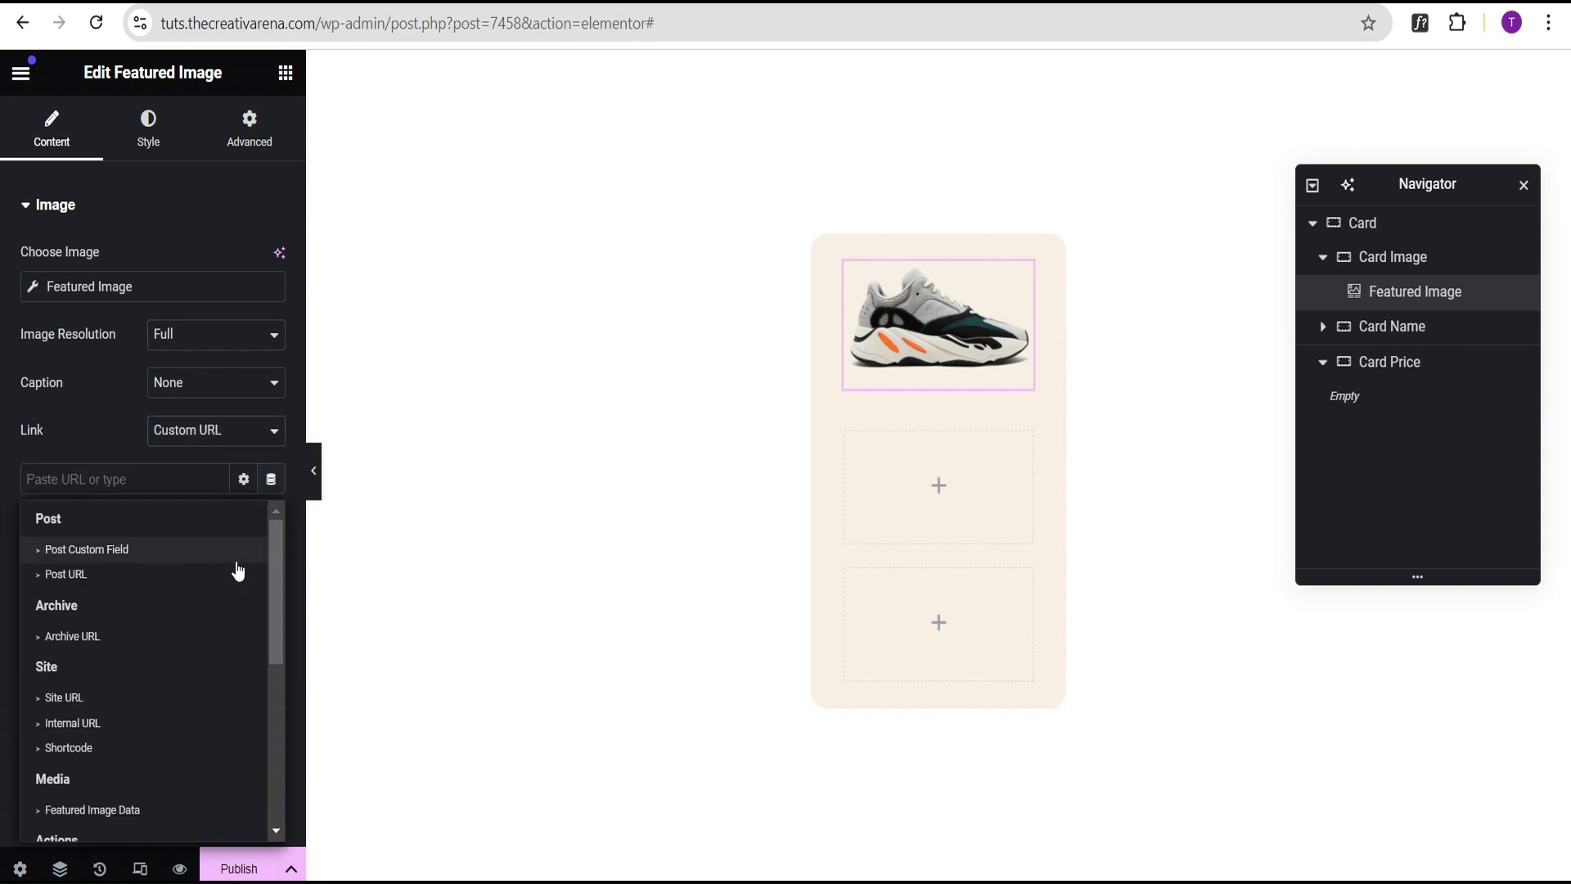
{"action": "left_click", "coordinate": [80, 573]}
Set the featured image's width to 200 px and its maximum width to 100%.
{"action": "left_click", "coordinate": [149, 137]}
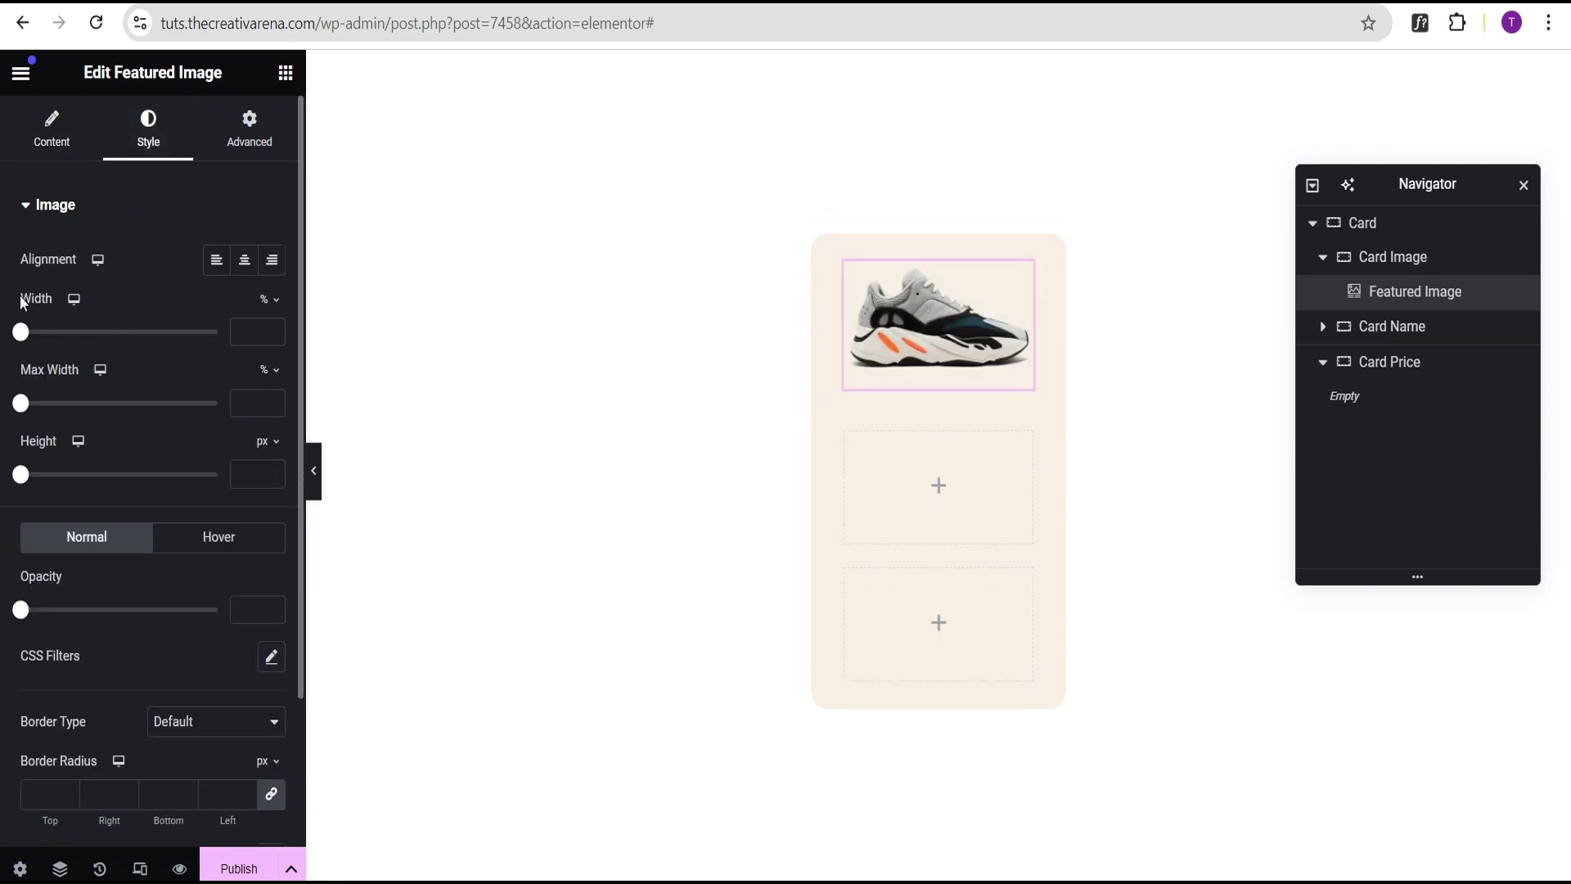
{"action": "left_click", "coordinate": [270, 301]}
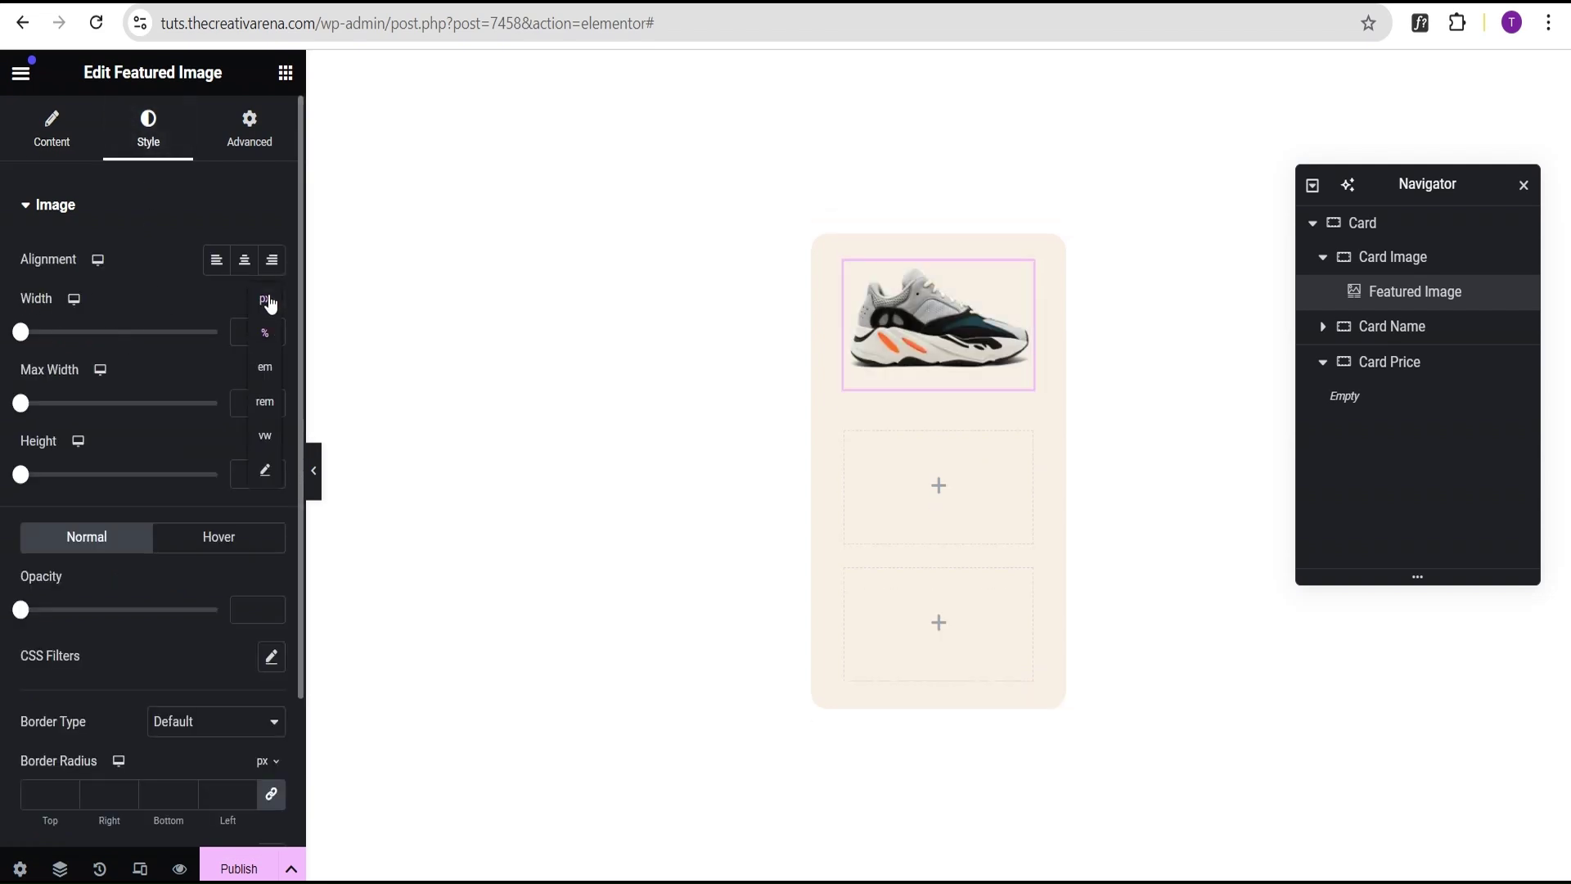
{"action": "left_click", "coordinate": [266, 301]}
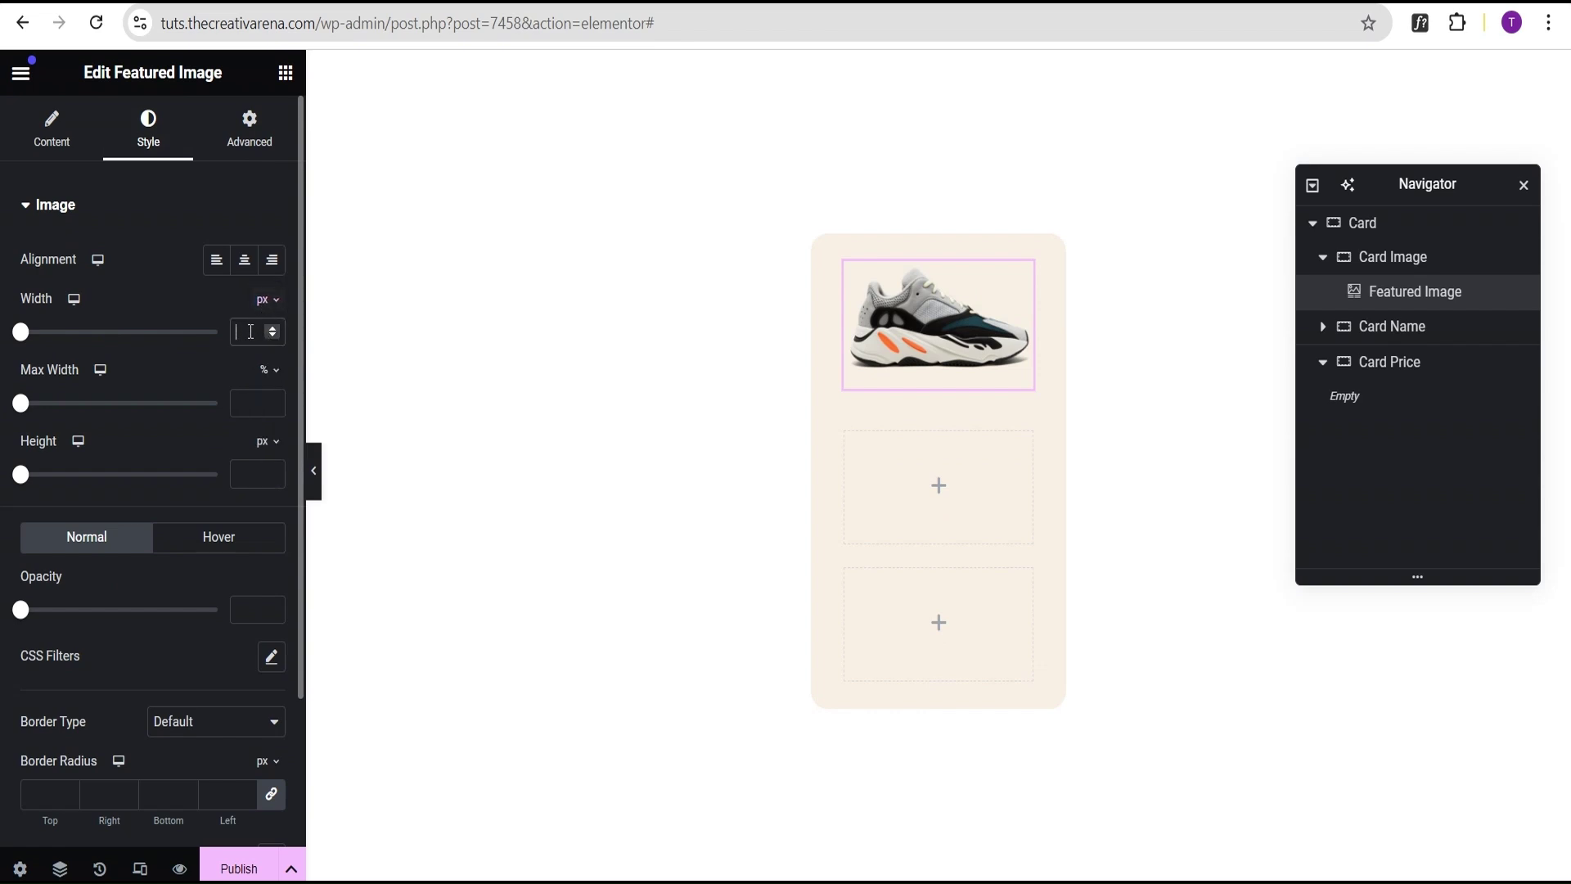
{"action": "left_click", "coordinate": [250, 331]}
{"action": "type", "text": "200"}
{"action": "left_click", "coordinate": [243, 402]}
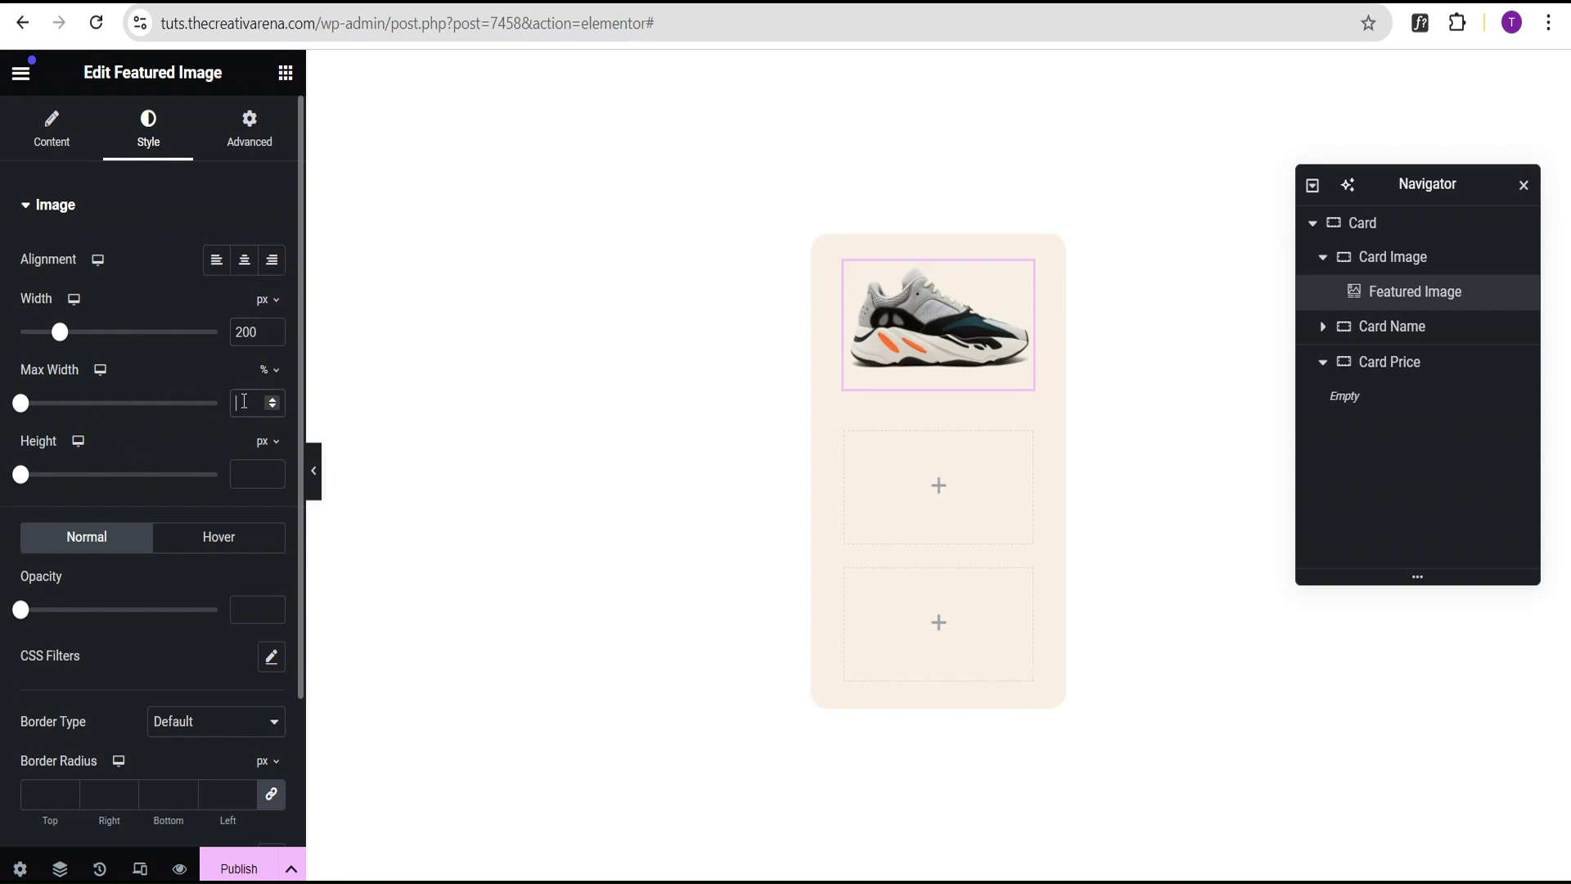
{"action": "type", "text": "100"}
Set the Card Name container's content width to Full Width and its justify content to Center.
{"action": "left_click", "coordinate": [1395, 329]}
{"action": "left_click", "coordinate": [1323, 327]}
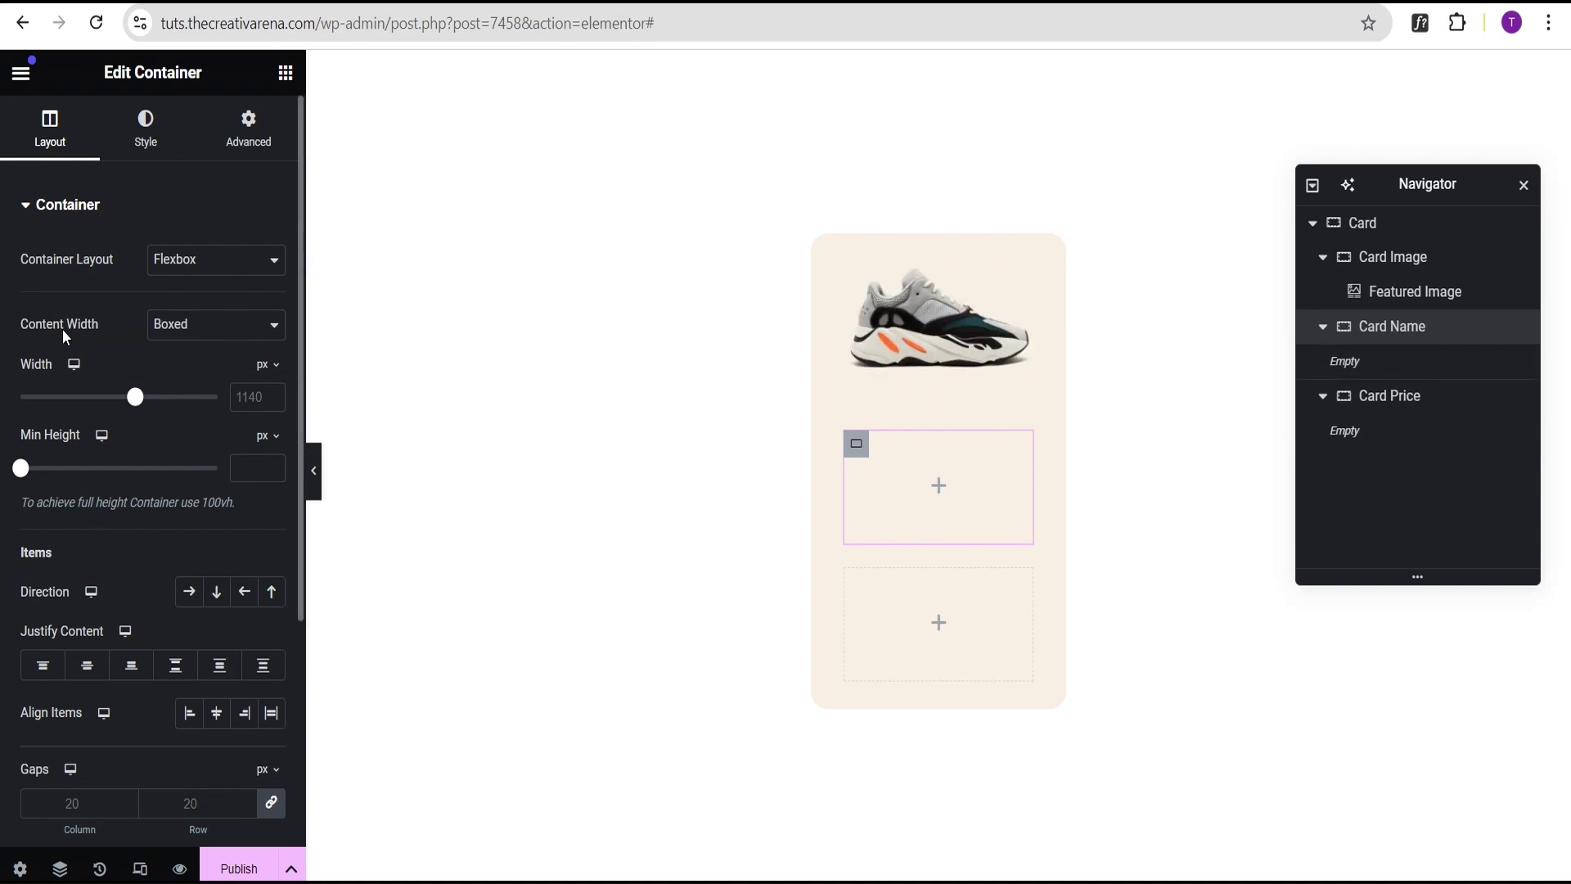
{"action": "left_click", "coordinate": [184, 325]}
{"action": "left_click", "coordinate": [179, 382]}
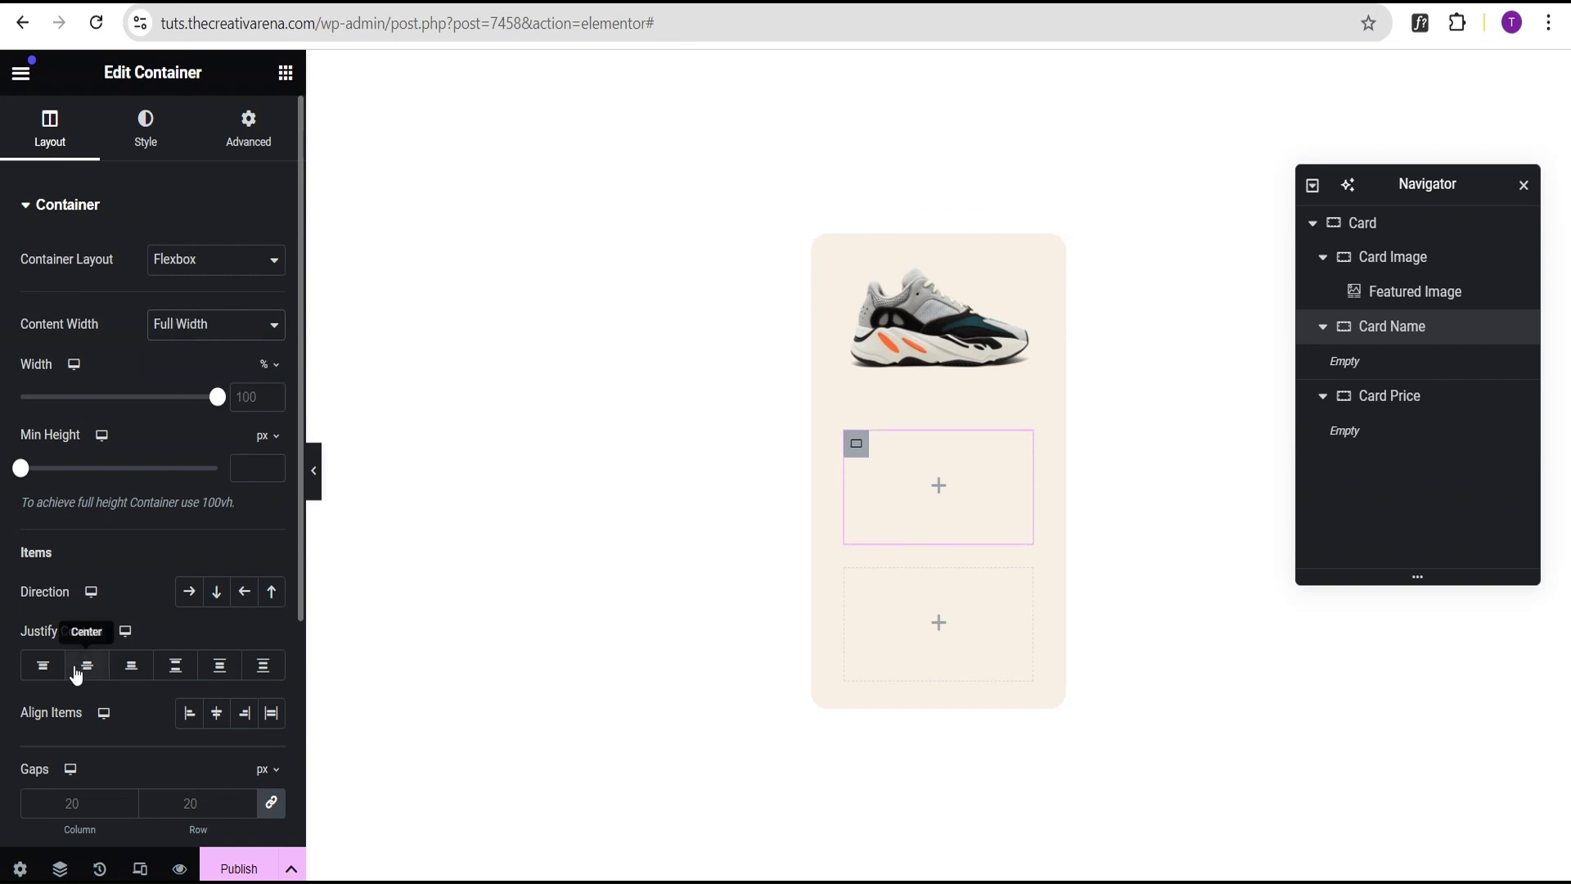
{"action": "left_click", "coordinate": [81, 669]}
Add a Product Title widget to the Card Name container and set its text color to white.
{"action": "left_click", "coordinate": [286, 74]}
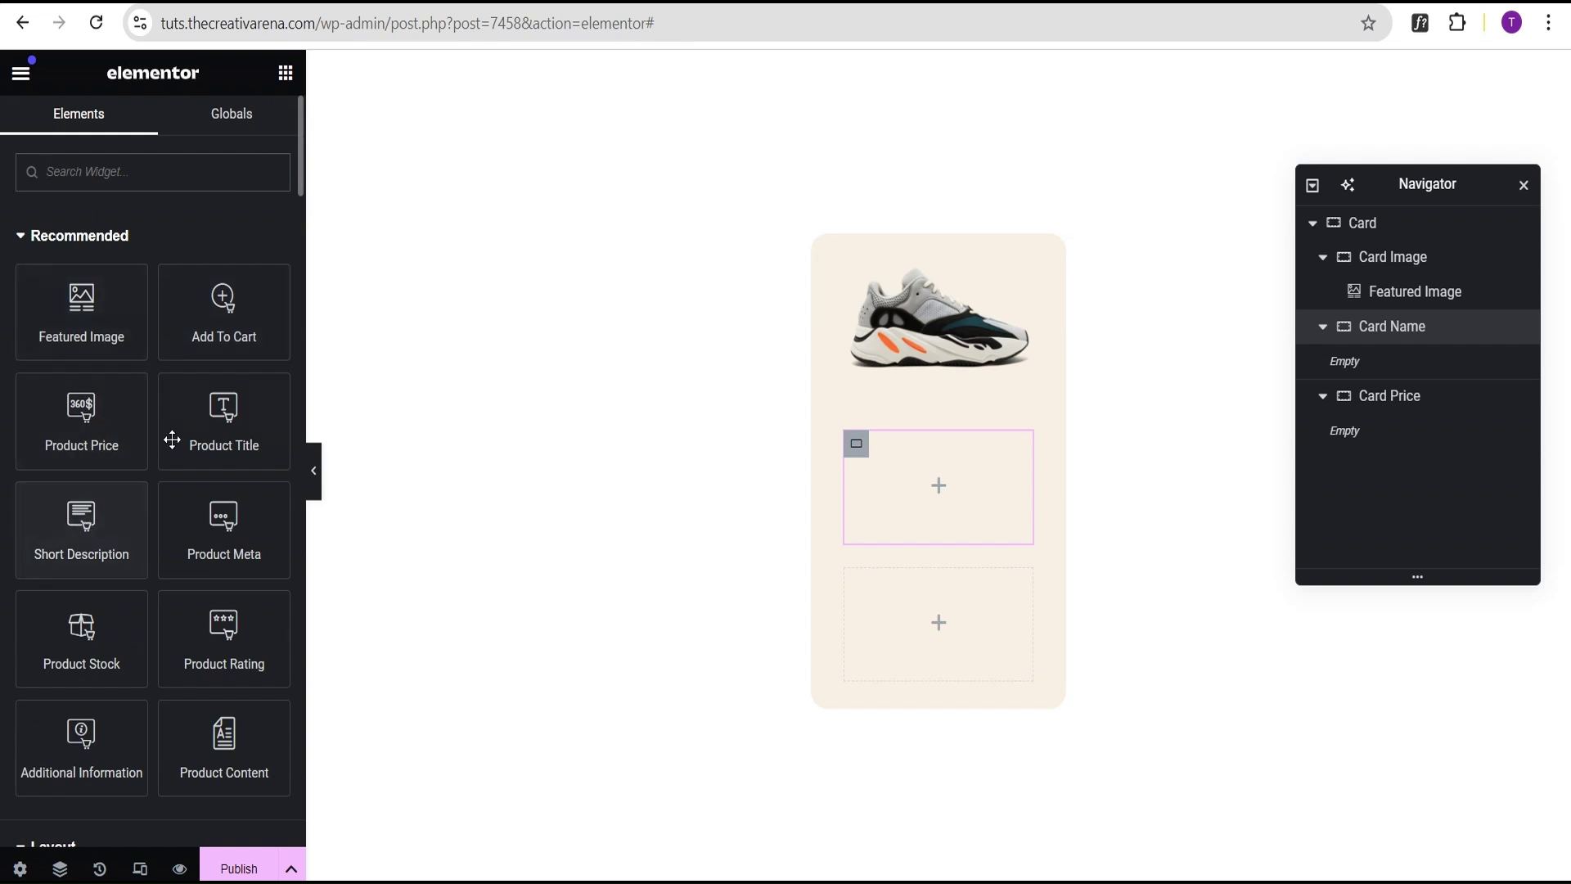
{"action": "left_click_drag", "start_coordinate": [224, 419], "coordinate": [945, 494]}
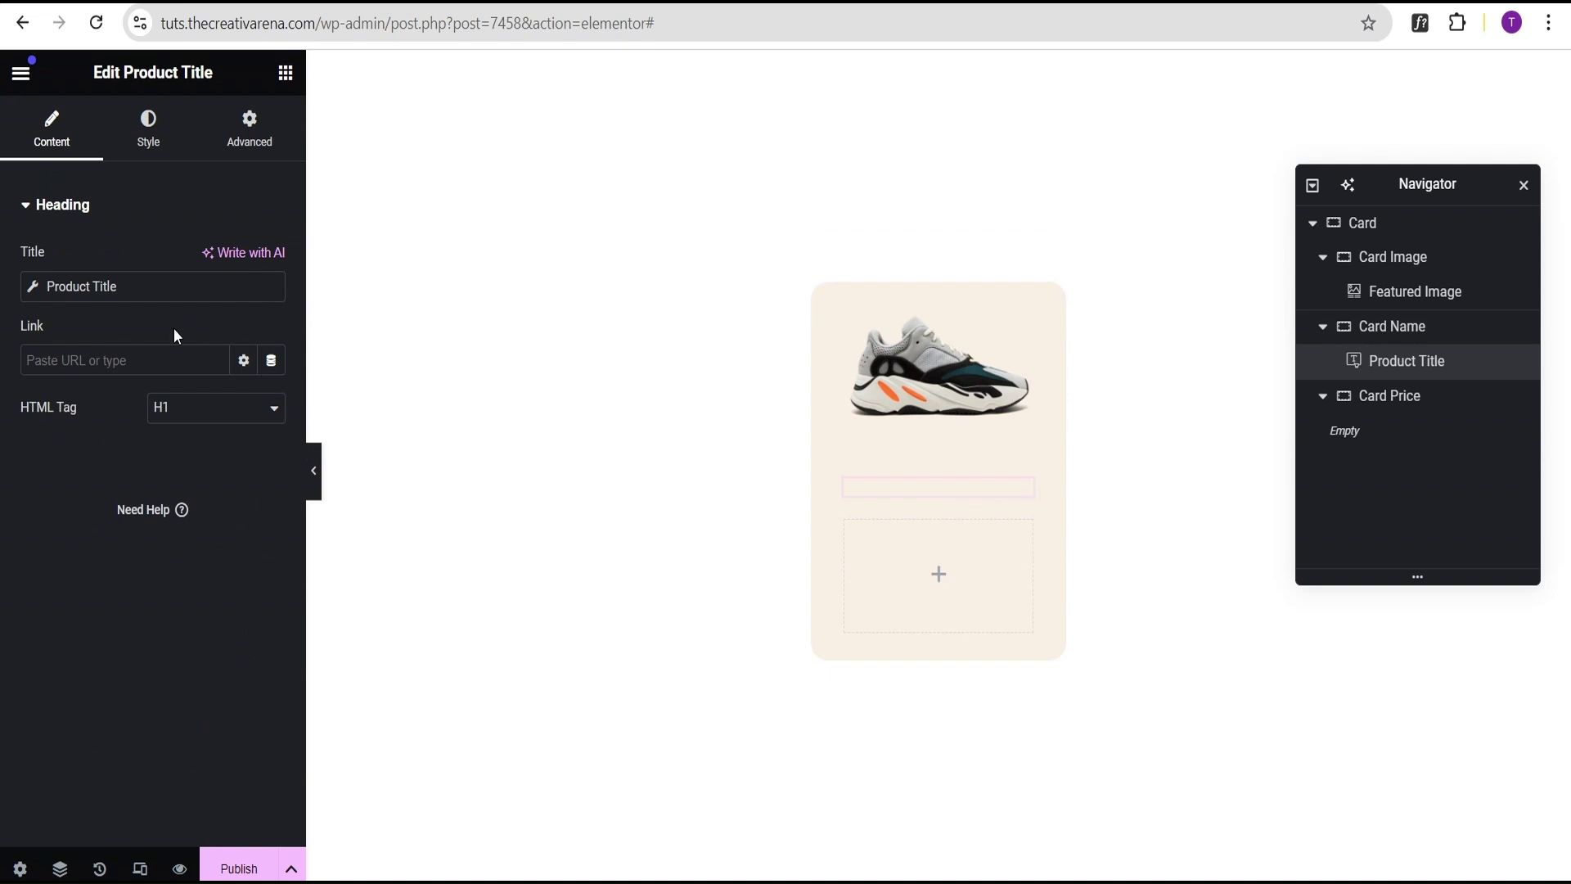
{"action": "left_click", "coordinate": [150, 144]}
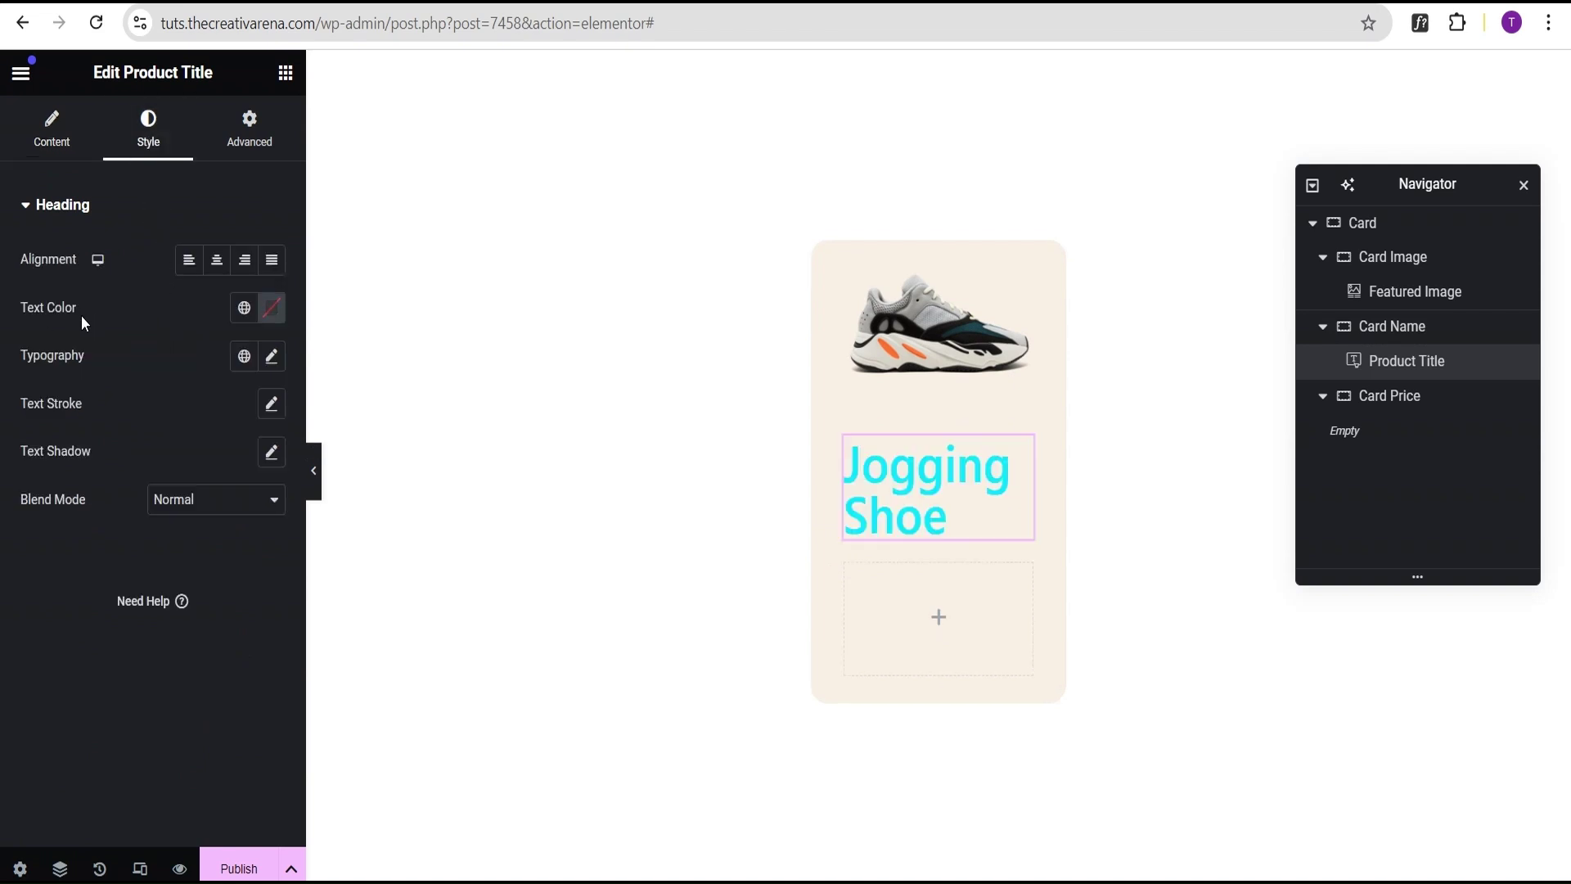
{"action": "left_click", "coordinate": [271, 309]}
{"action": "left_click", "coordinate": [262, 546]}
{"action": "left_click_drag", "start_coordinate": [248, 522], "coordinate": [156, 401]}
{"action": "left_click", "coordinate": [149, 385]}
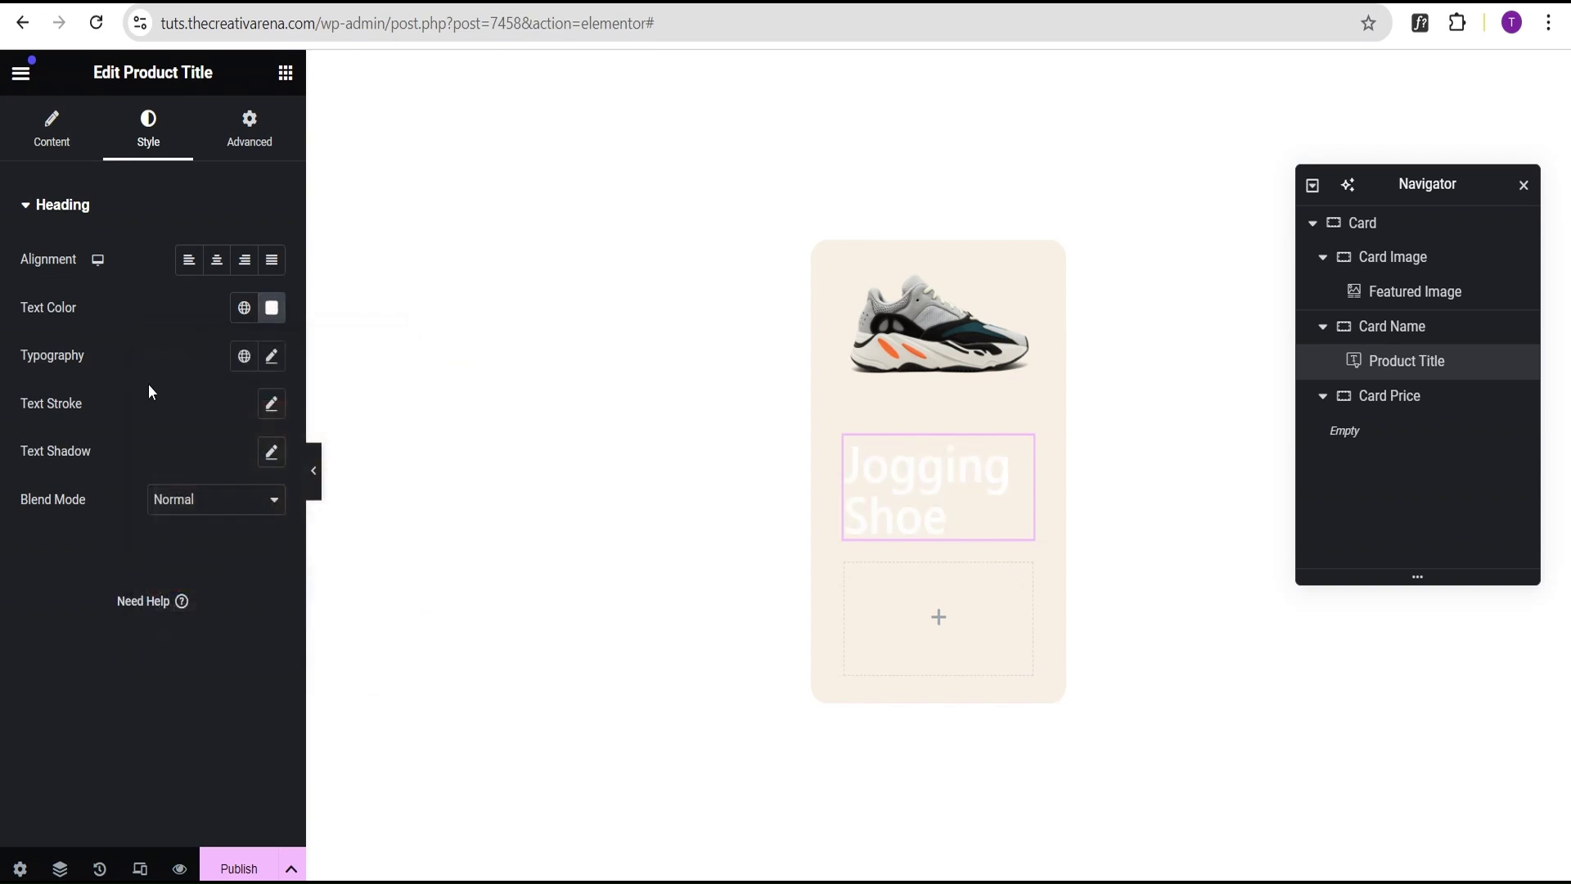
Set the product title's typography to a size of 1 rem and a weight of 500 (Medium).
{"action": "left_click", "coordinate": [263, 360]}
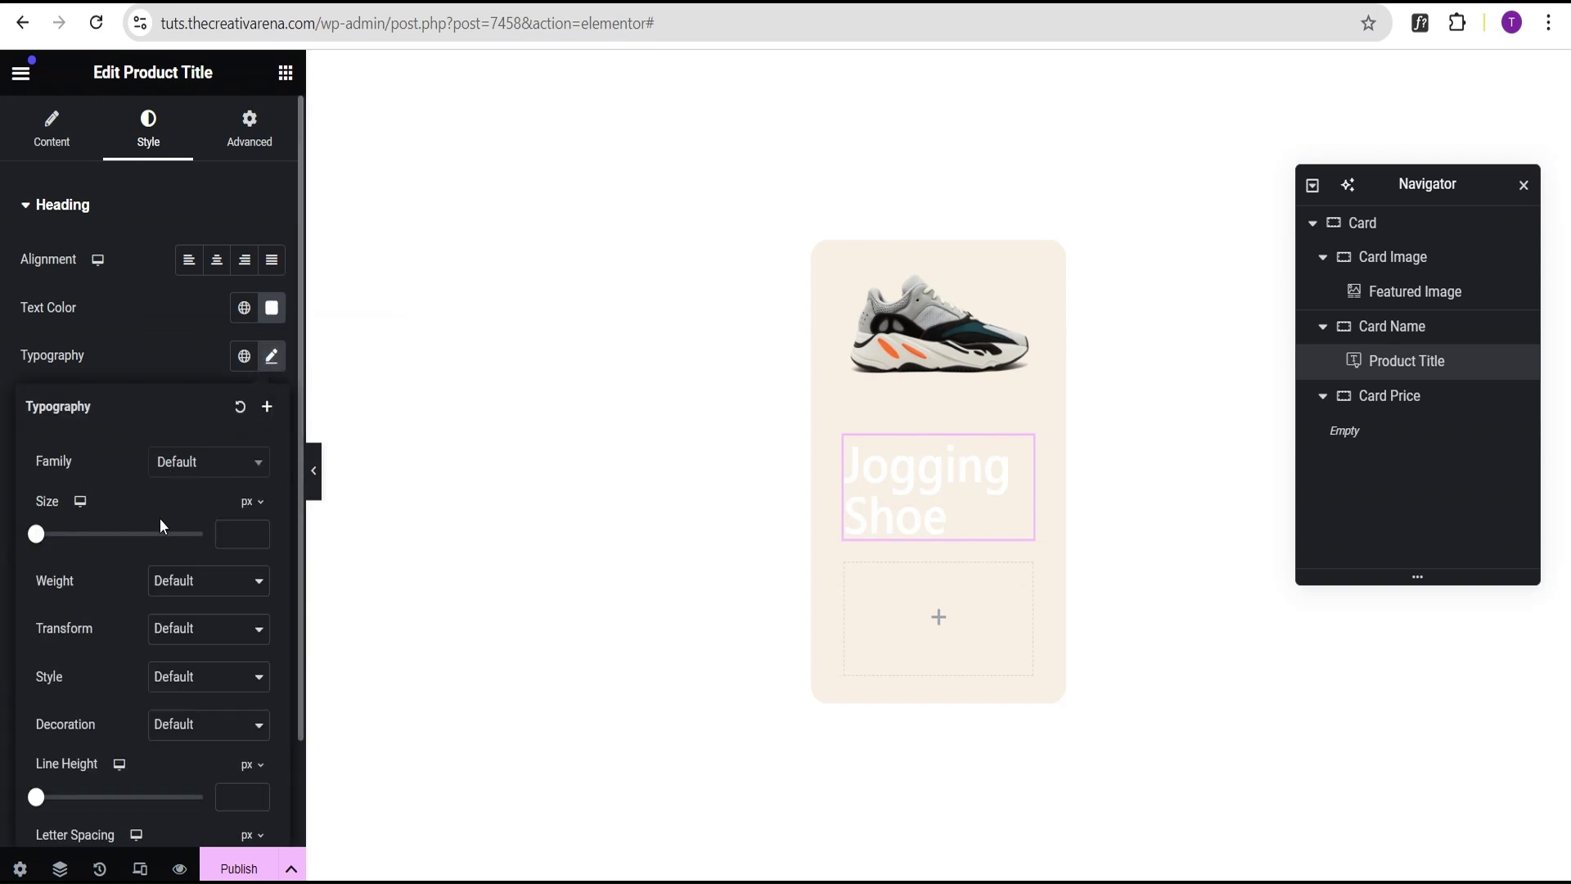
{"action": "left_click", "coordinate": [251, 503]}
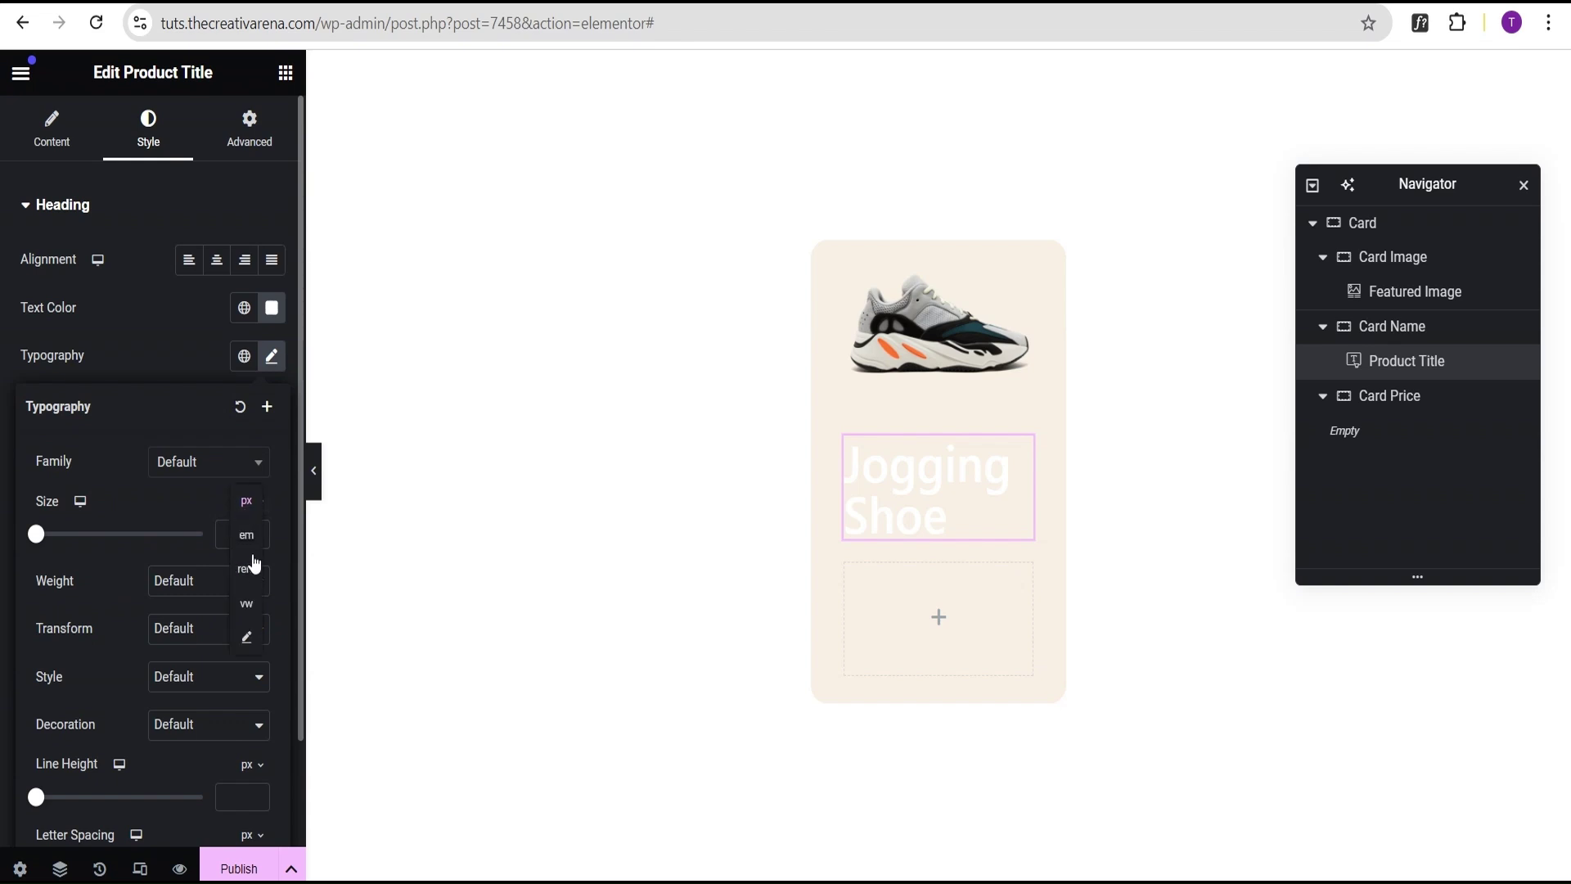
{"action": "left_click", "coordinate": [247, 570]}
{"action": "left_click", "coordinate": [238, 542]}
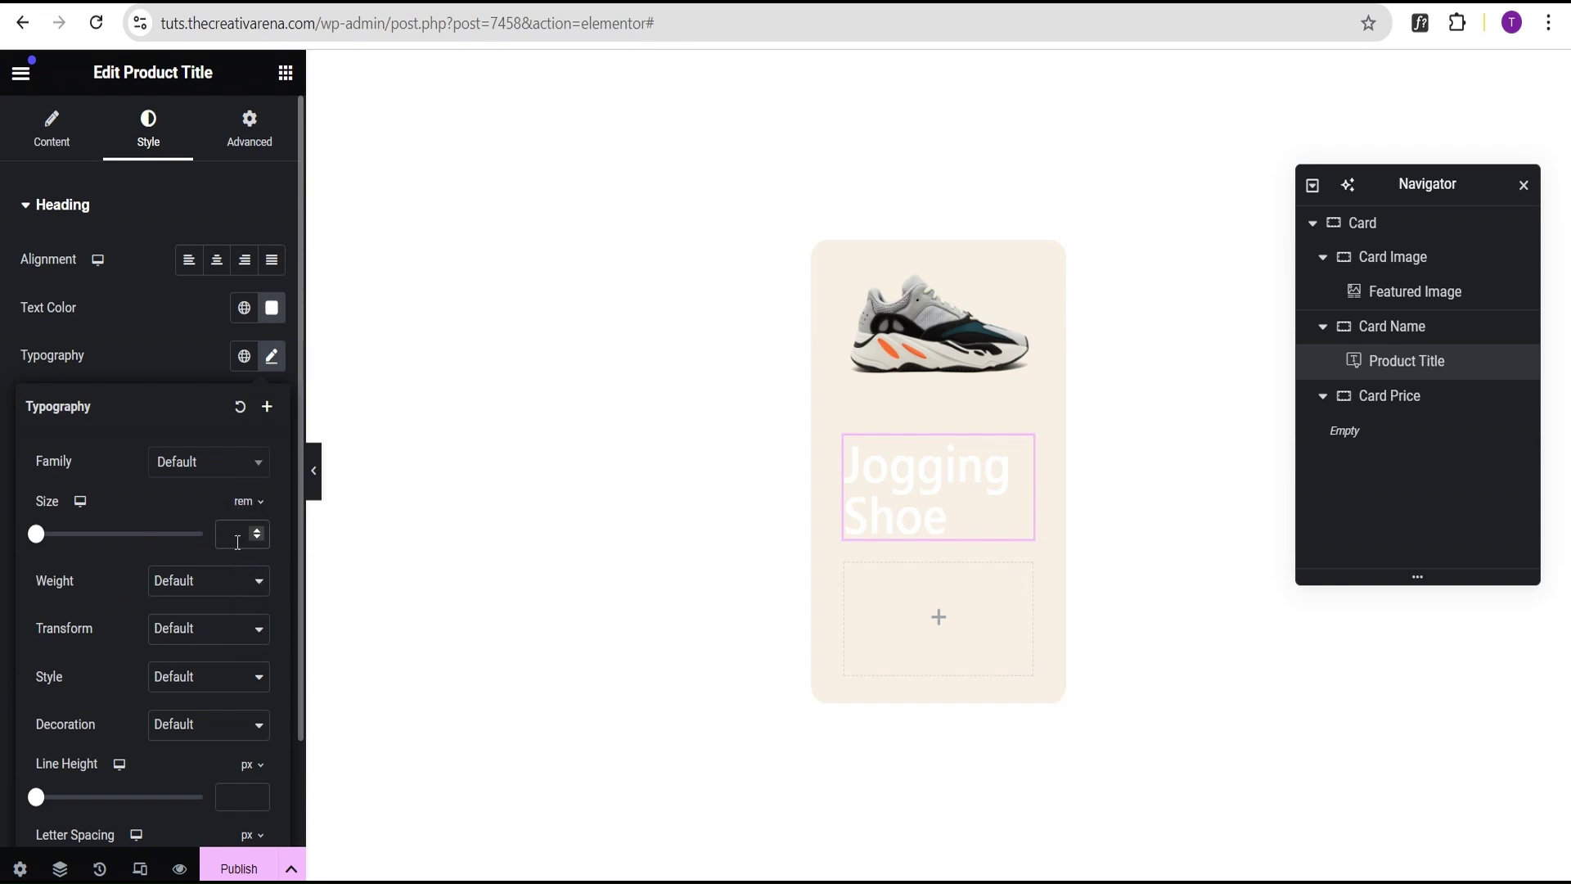
{"action": "type", "text": "1"}
{"action": "left_click", "coordinate": [156, 579]}
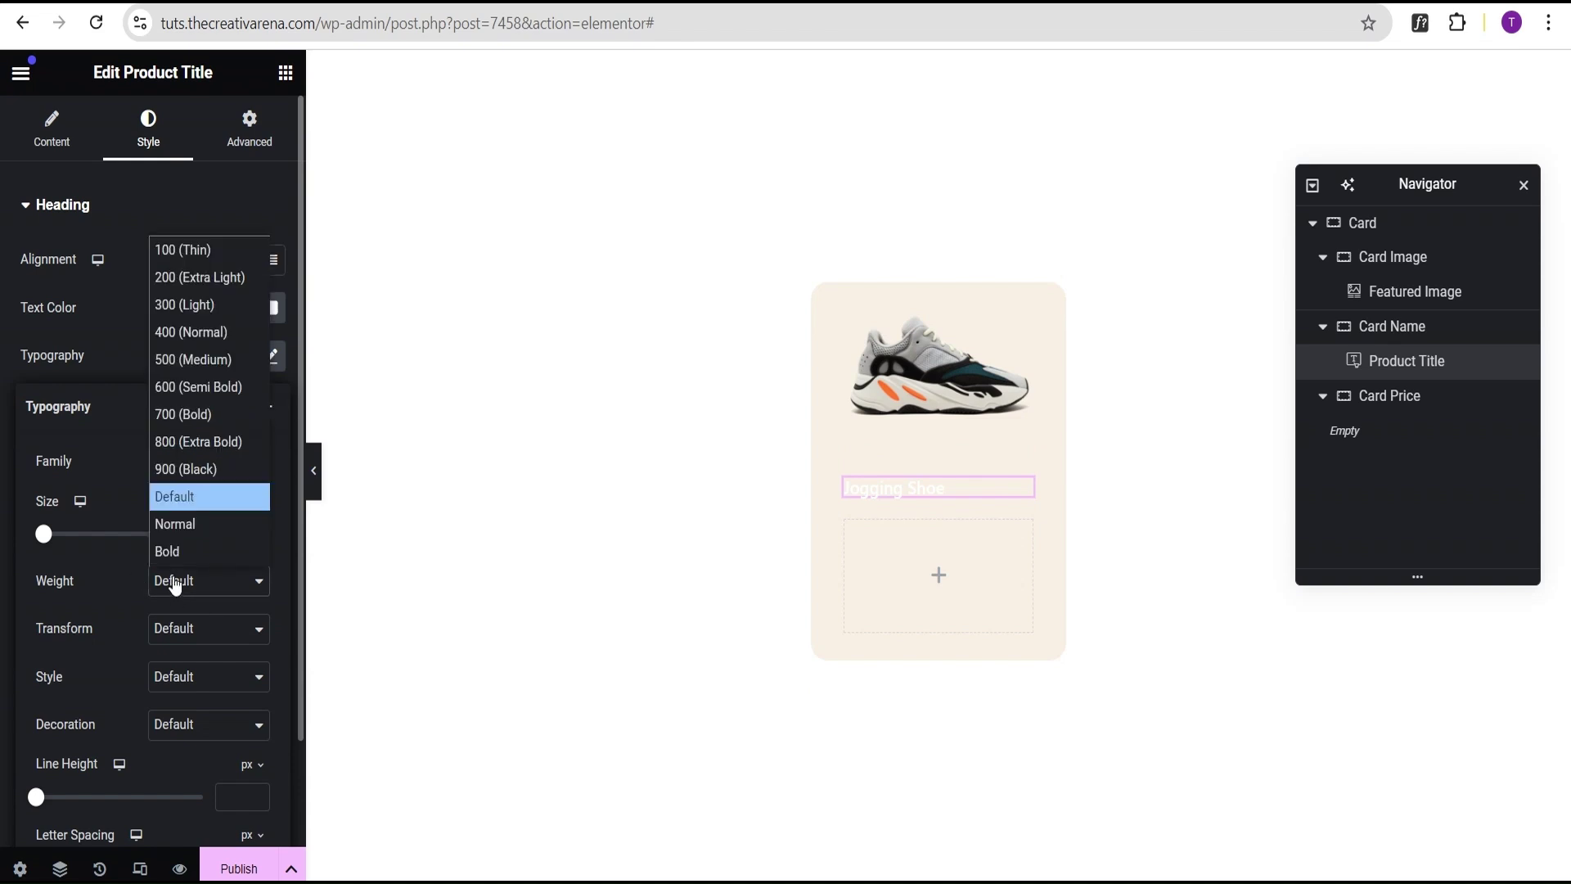
{"action": "left_click", "coordinate": [178, 361]}
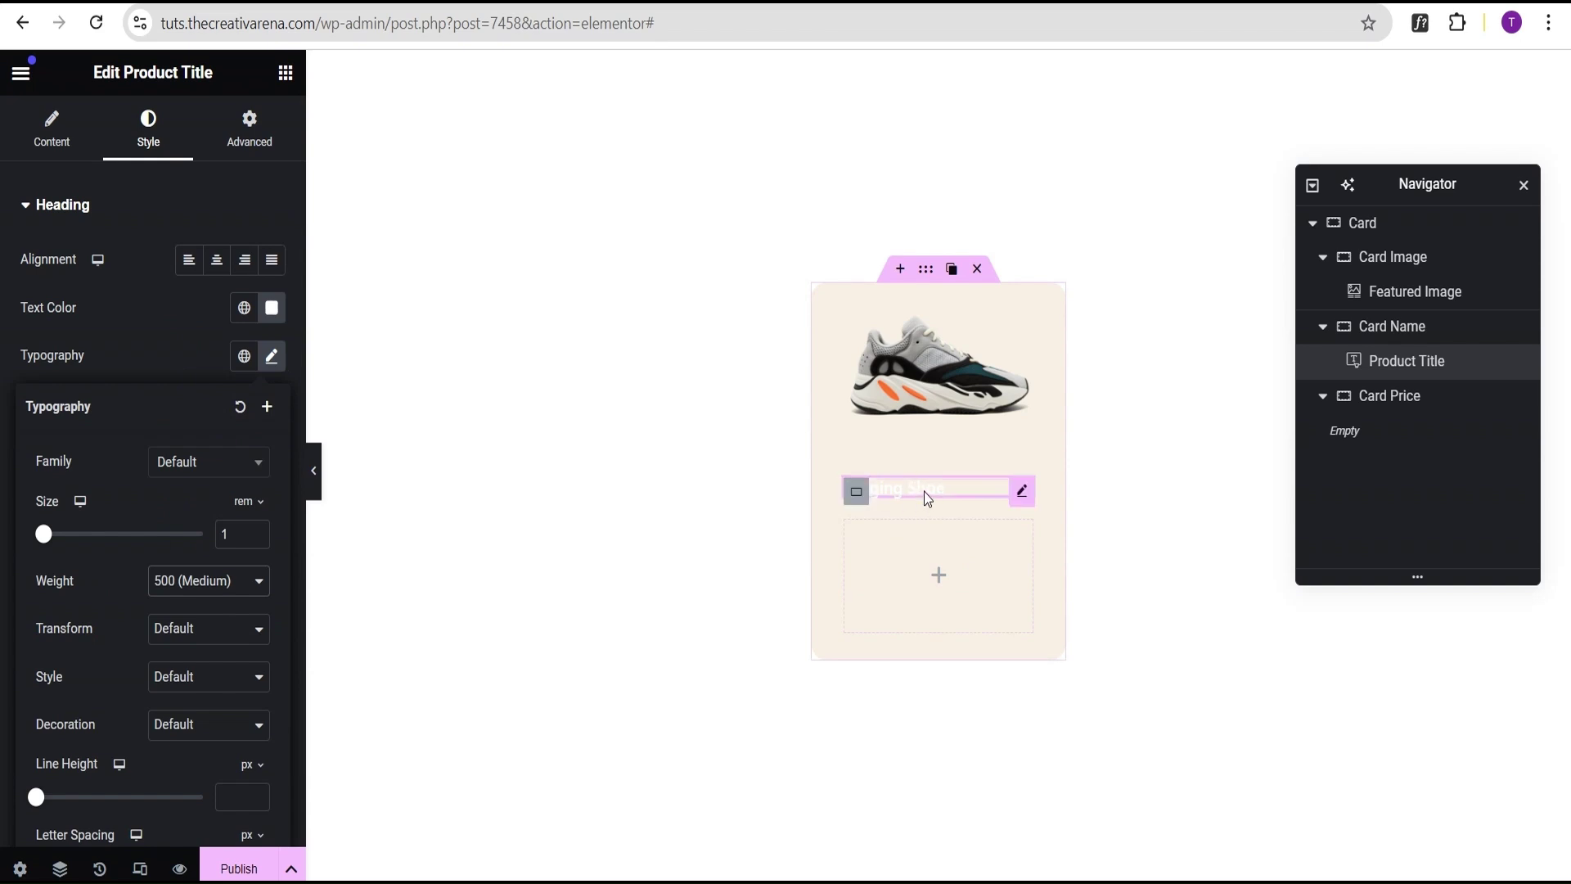
{"action": "left_click", "coordinate": [139, 354]}
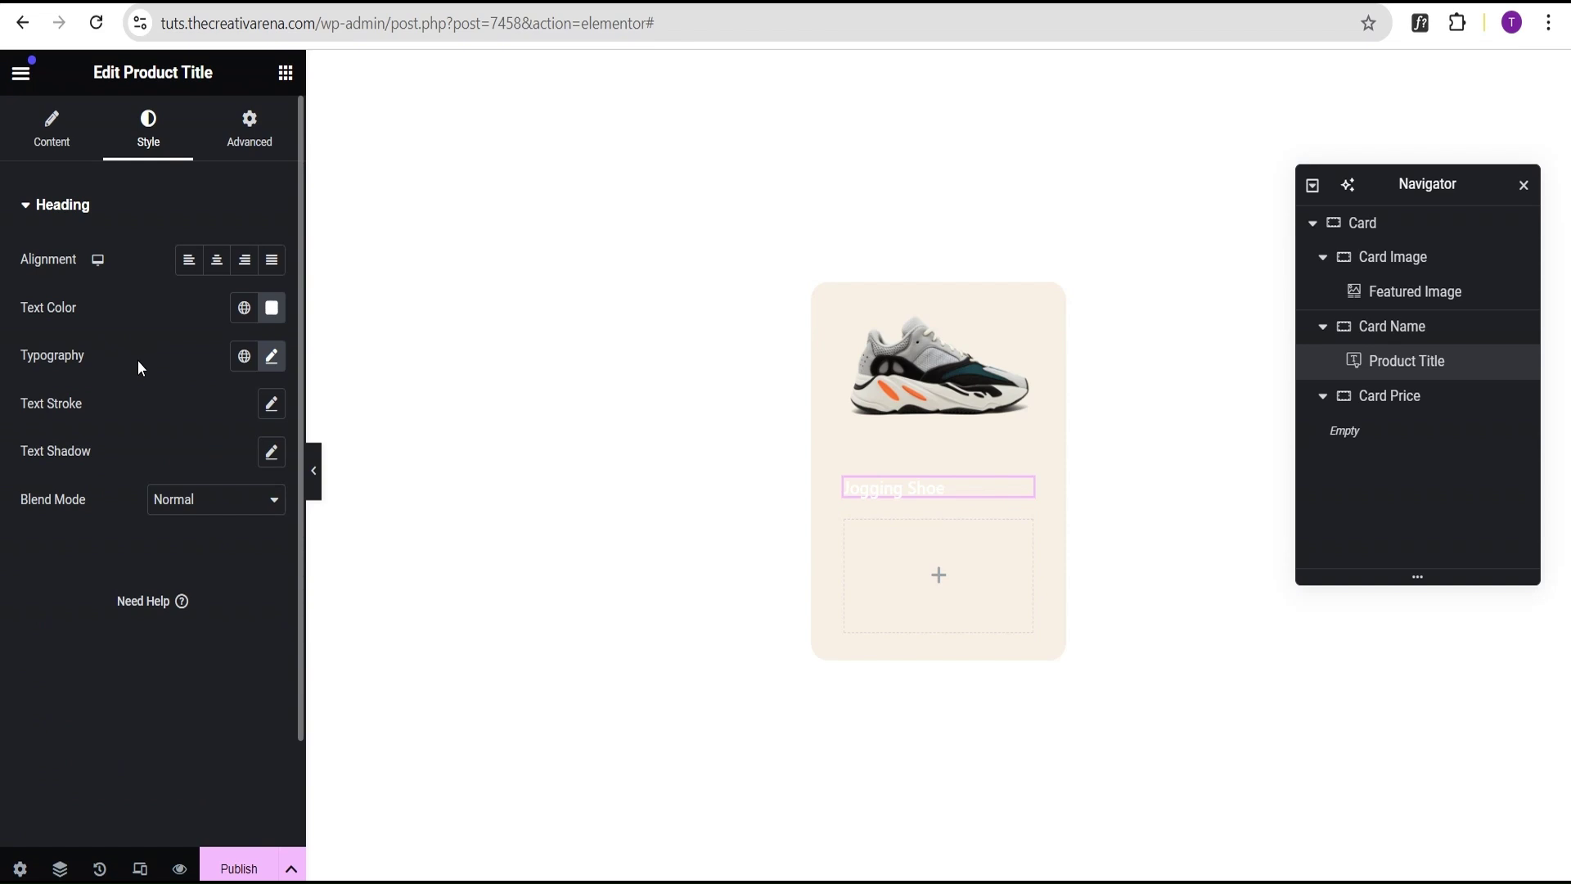
Set the Card Price container to Full Width with a horizontal row direction, items aligned to Center, and column and row gaps of 0.
{"action": "left_click", "coordinate": [1323, 329]}
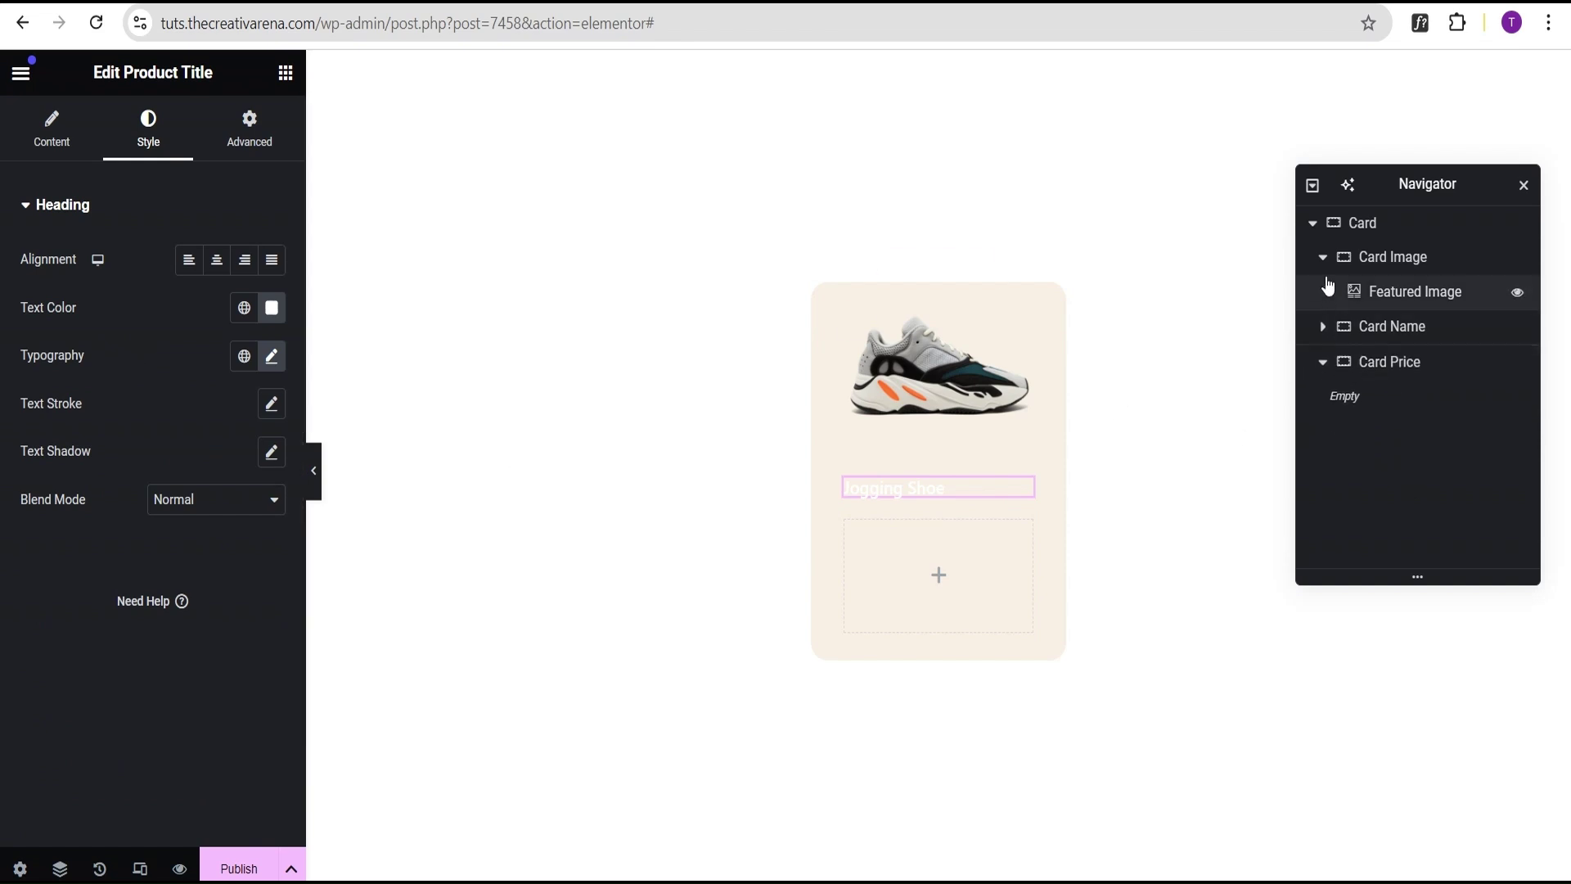
{"action": "left_click", "coordinate": [1322, 258]}
{"action": "left_click", "coordinate": [1392, 329]}
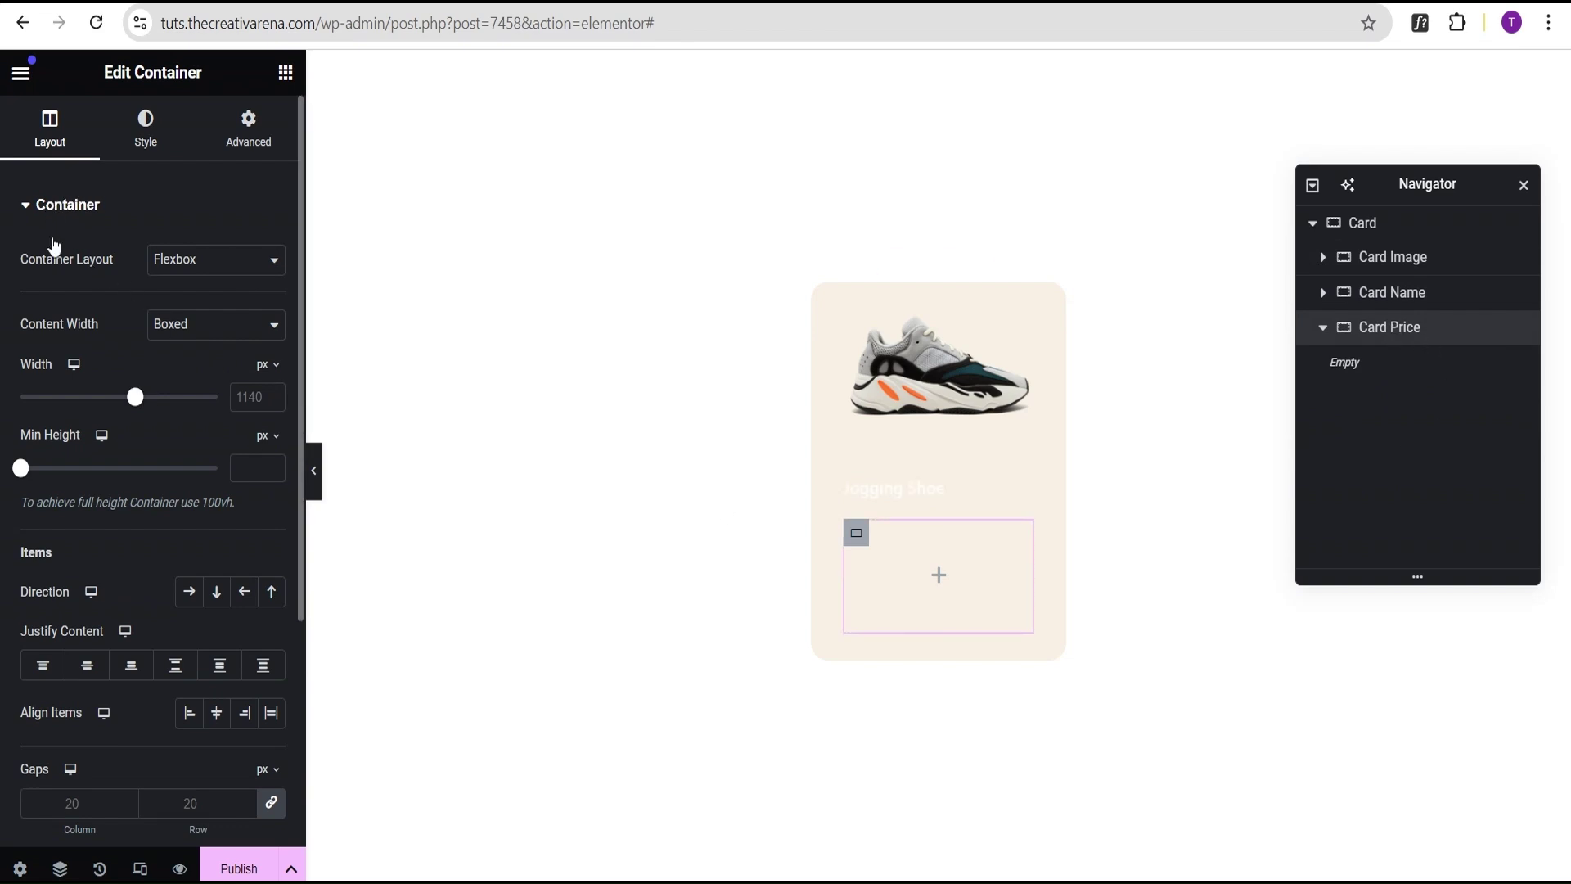
{"action": "left_click", "coordinate": [197, 330]}
{"action": "left_click", "coordinate": [192, 381]}
{"action": "scroll", "coordinate": [155, 450], "scroll_direction": "down", "scroll_amount": 1}
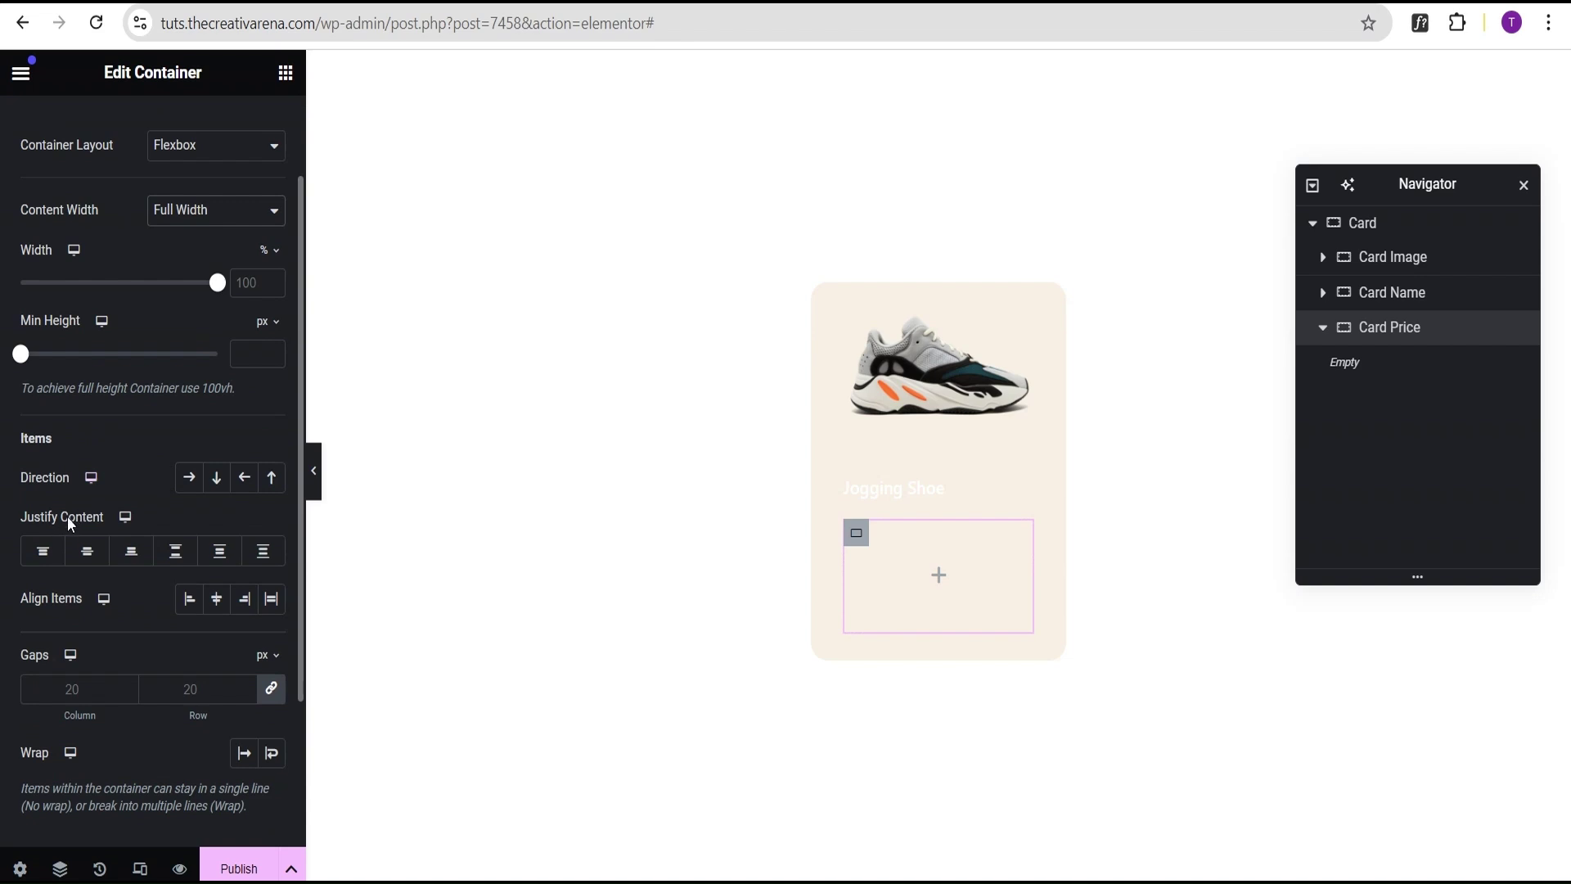
{"action": "left_click", "coordinate": [189, 478]}
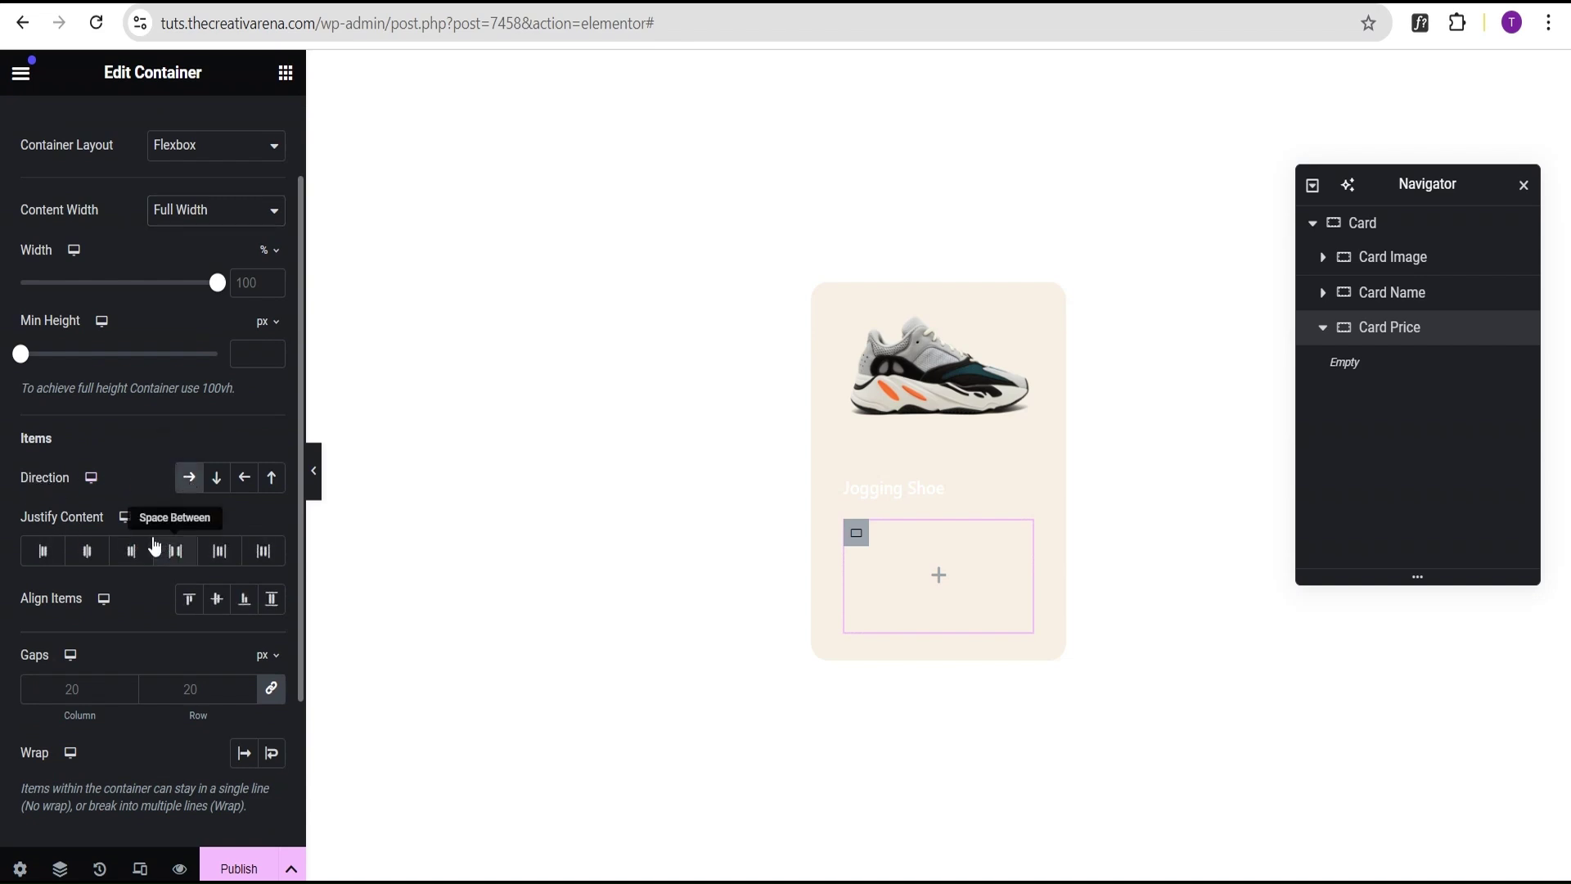
{"action": "left_click", "coordinate": [215, 600]}
{"action": "left_click", "coordinate": [247, 692]}
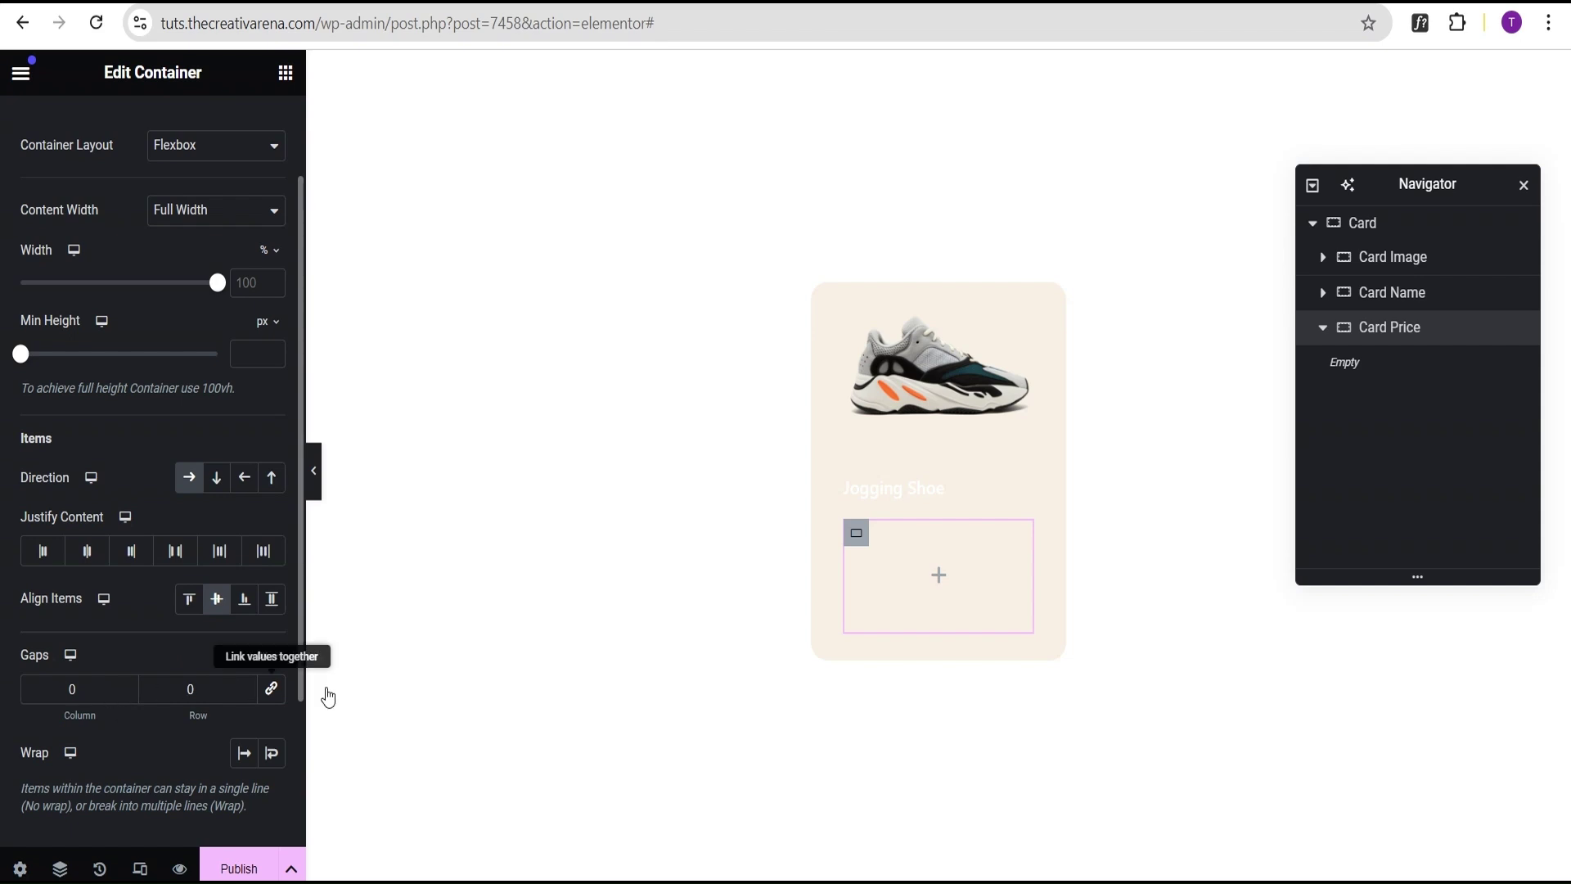
Add a nested container inside the Card Price container and duplicate it.
{"action": "left_click", "coordinate": [939, 576]}
{"action": "scroll", "coordinate": [207, 649], "scroll_direction": "down", "scroll_amount": 3}
{"action": "left_click_drag", "start_coordinate": [82, 695], "coordinate": [923, 582]}
{"action": "left_click", "coordinate": [880, 537]}
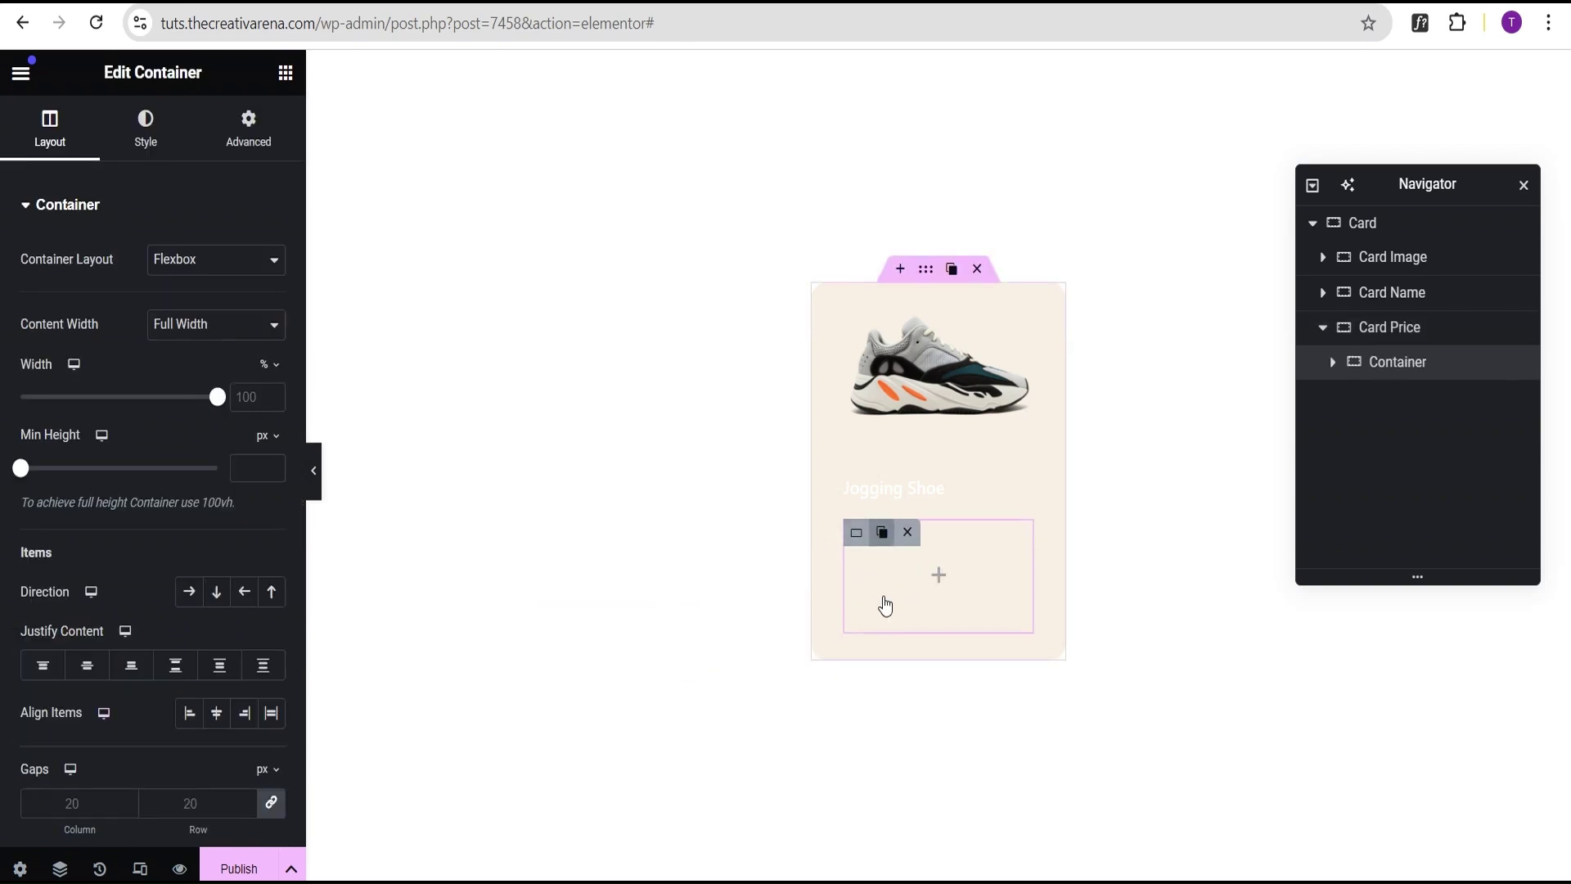
Rename the two containers nested in Card Price as price and cart.
{"action": "double_click", "coordinate": [1402, 370]}
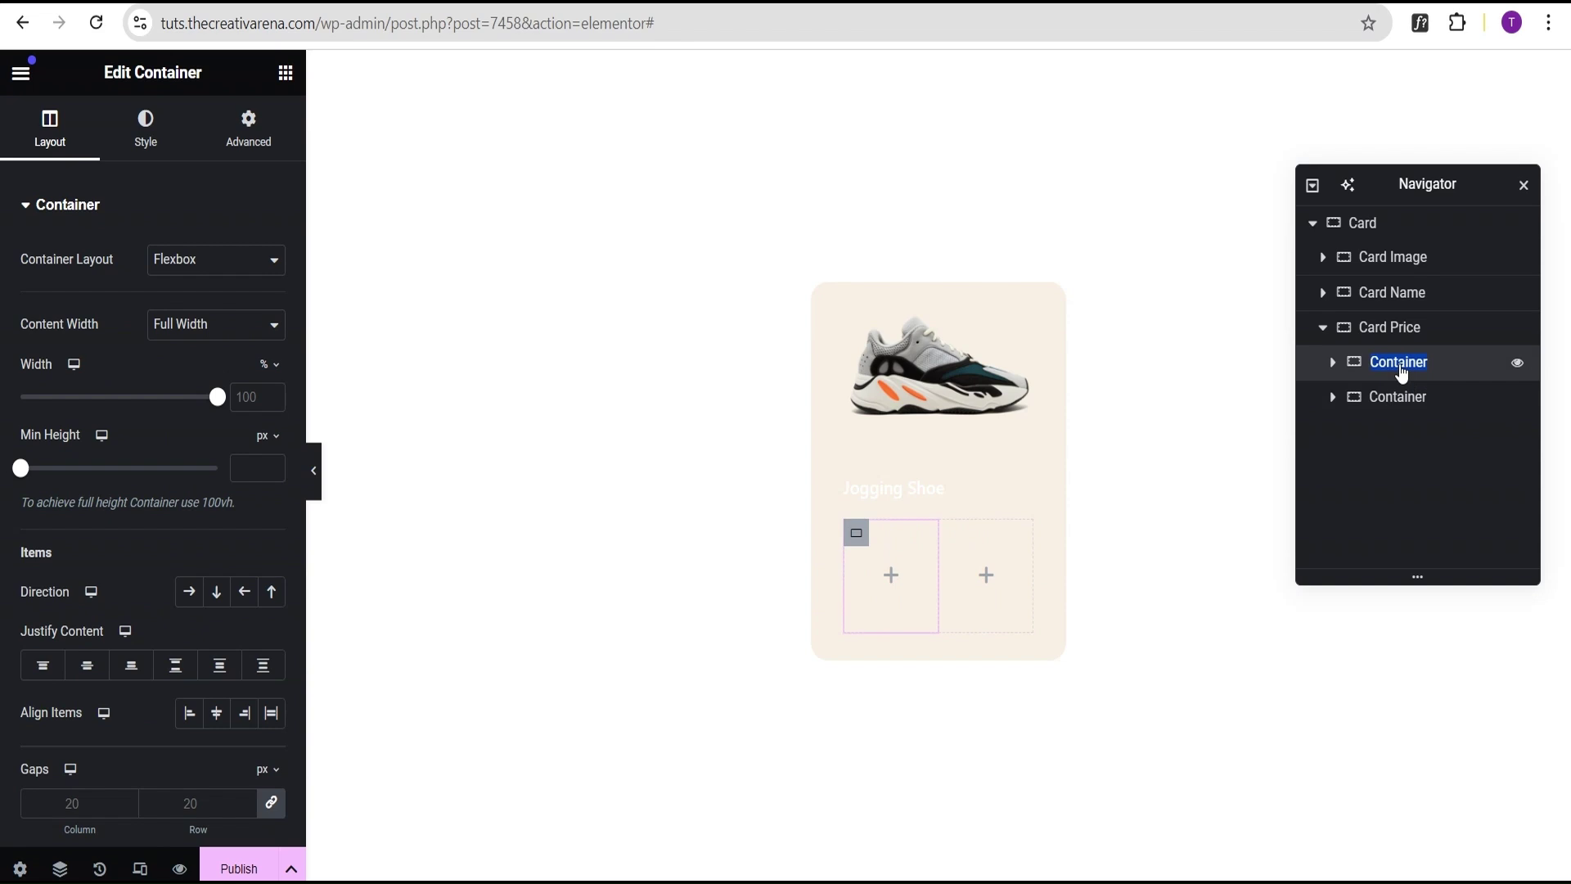
{"action": "type", "text": "price"}
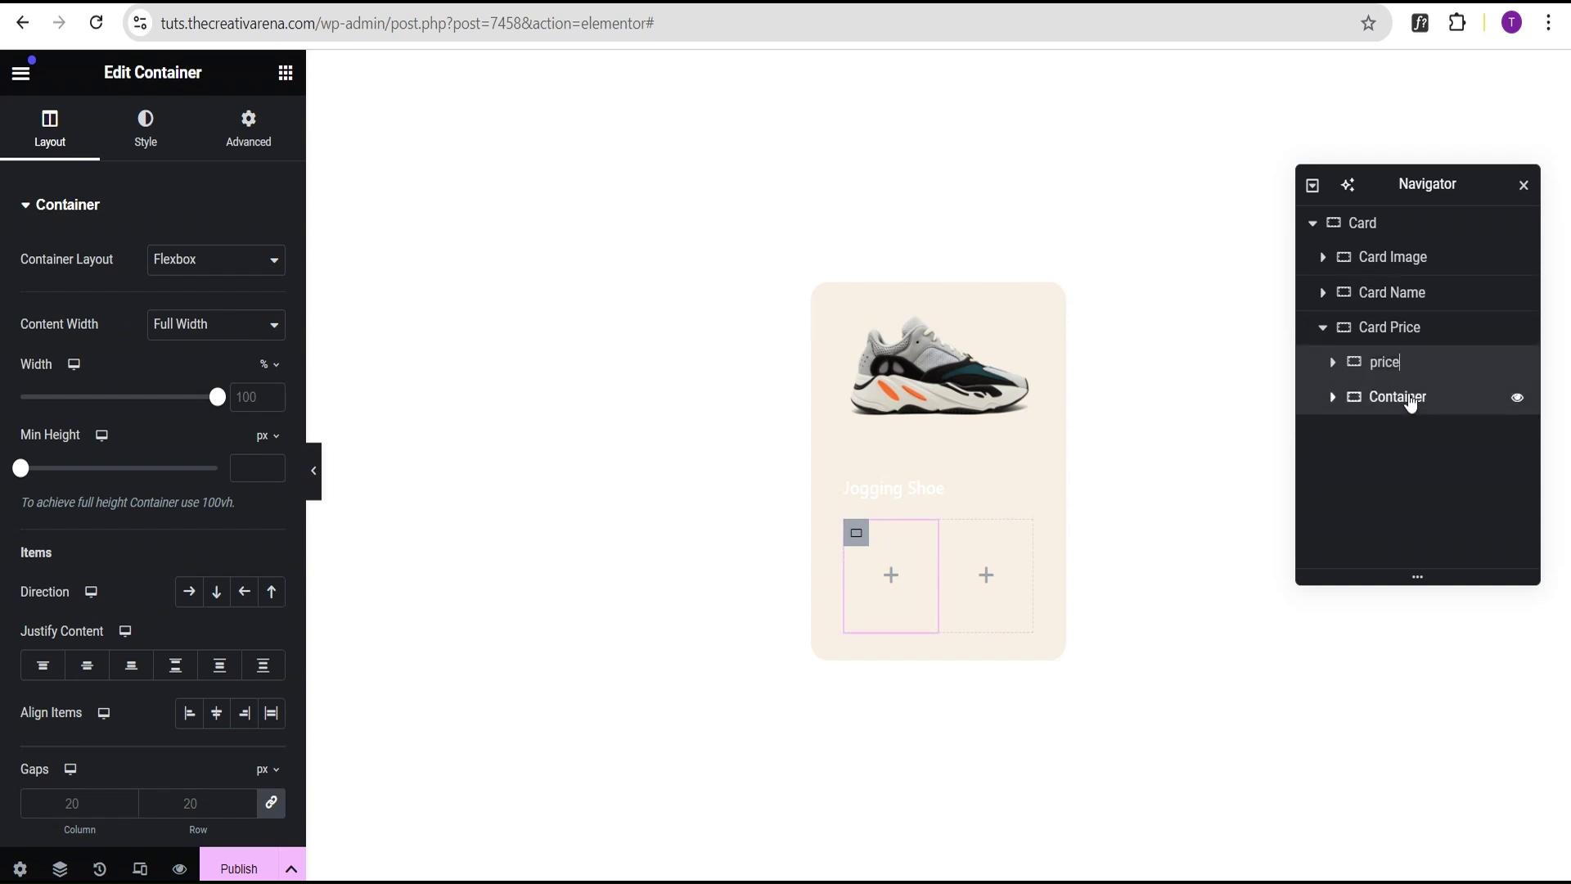
{"action": "double_click", "coordinate": [1407, 399]}
{"action": "type", "text": "cart"}
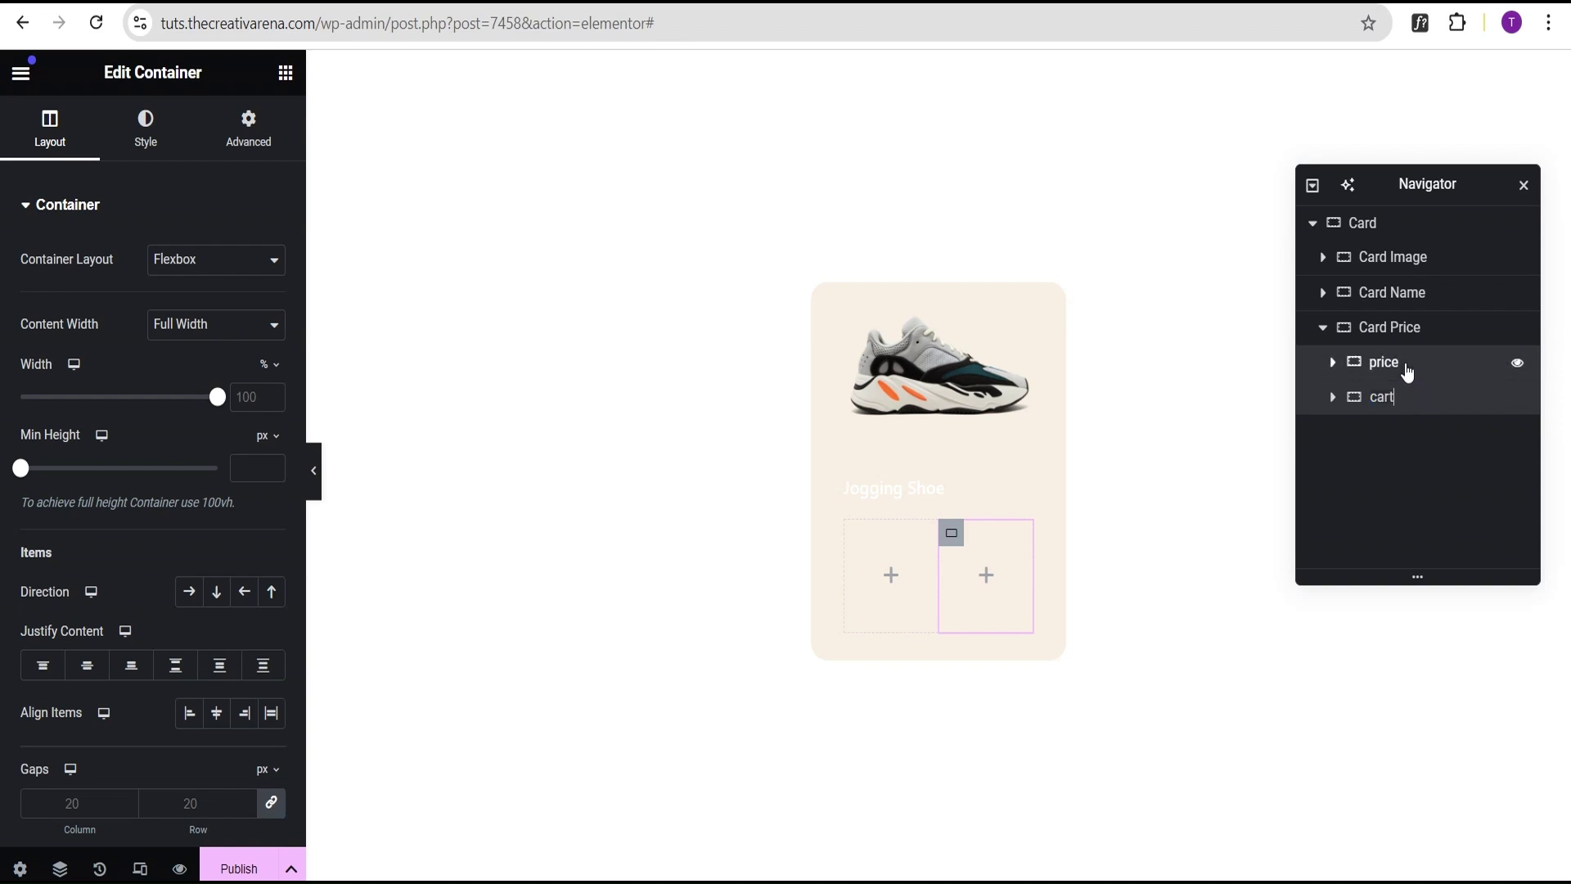
Set the price container's width to 60%, with justify content and align items both at Center.
{"action": "left_click", "coordinate": [1406, 370]}
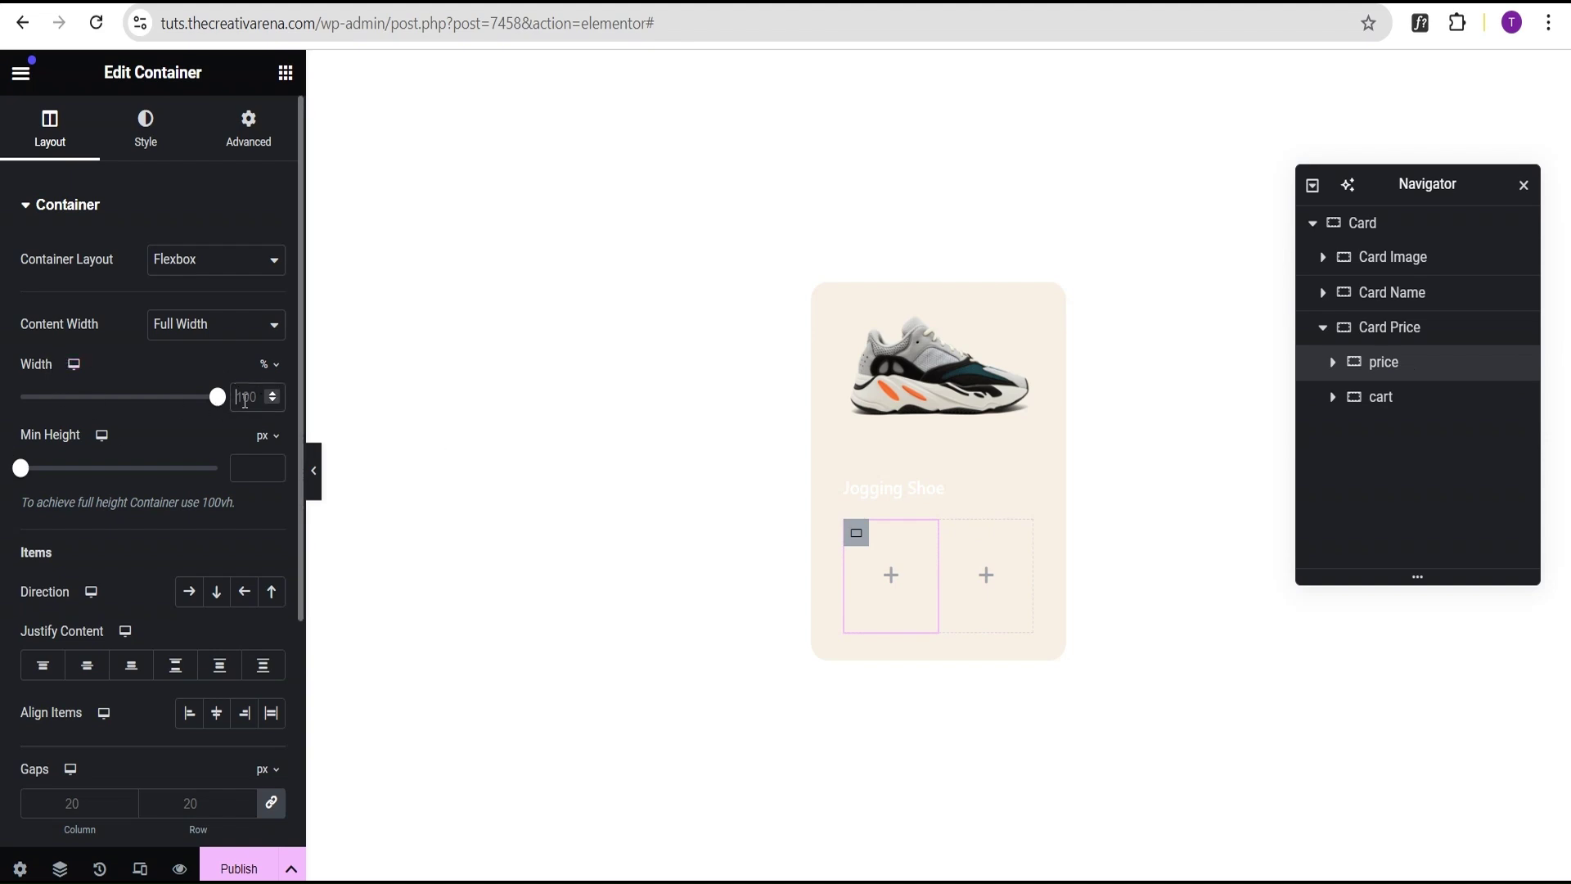
{"action": "type", "text": "60"}
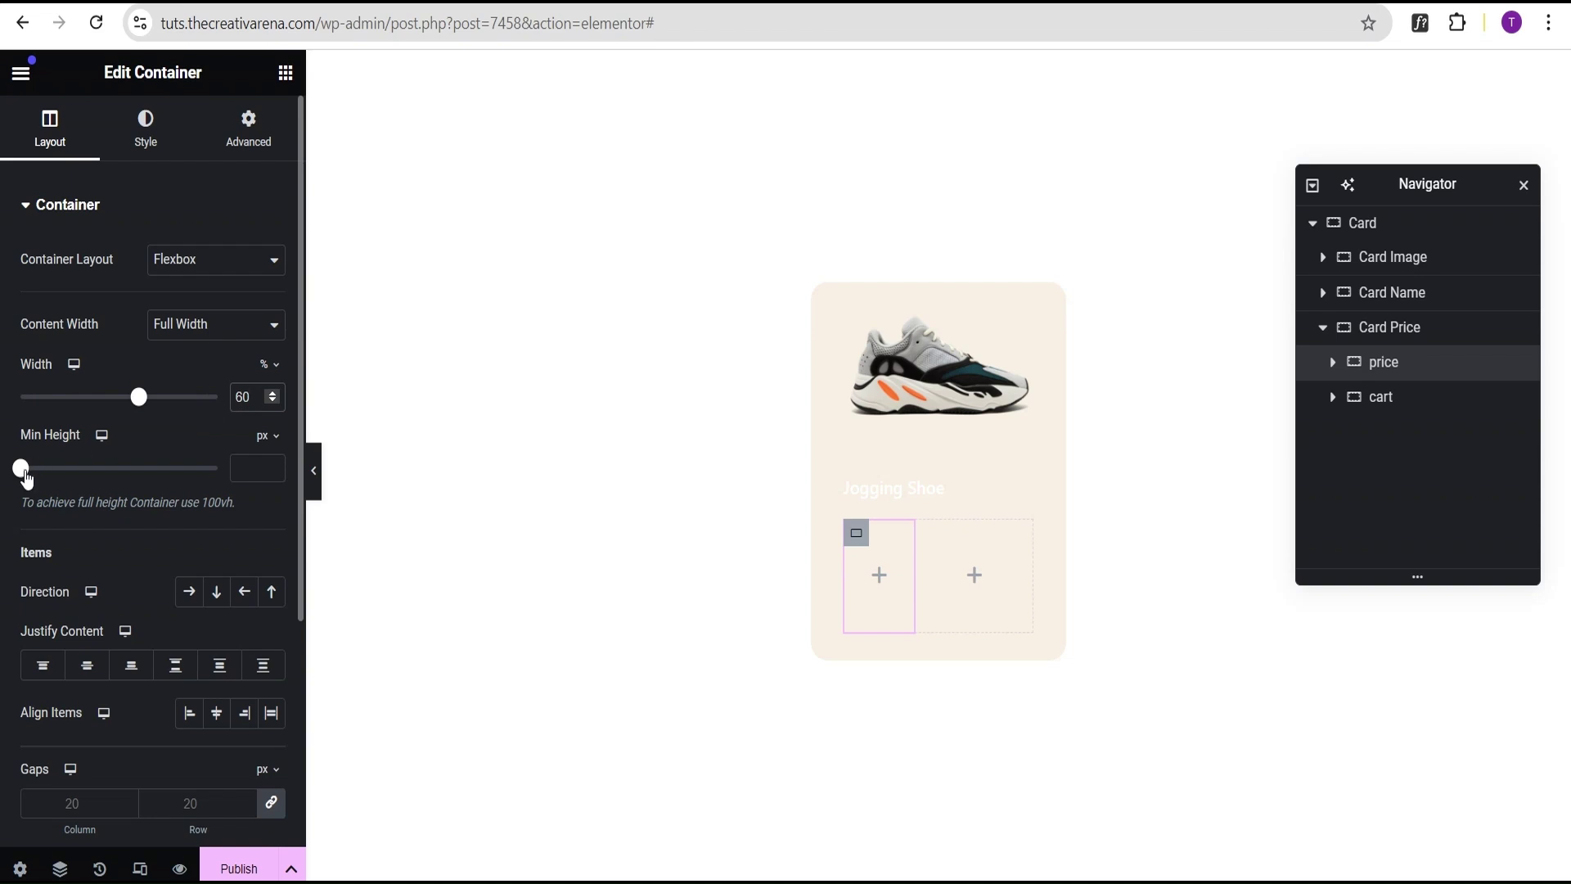
{"action": "left_click", "coordinate": [87, 665]}
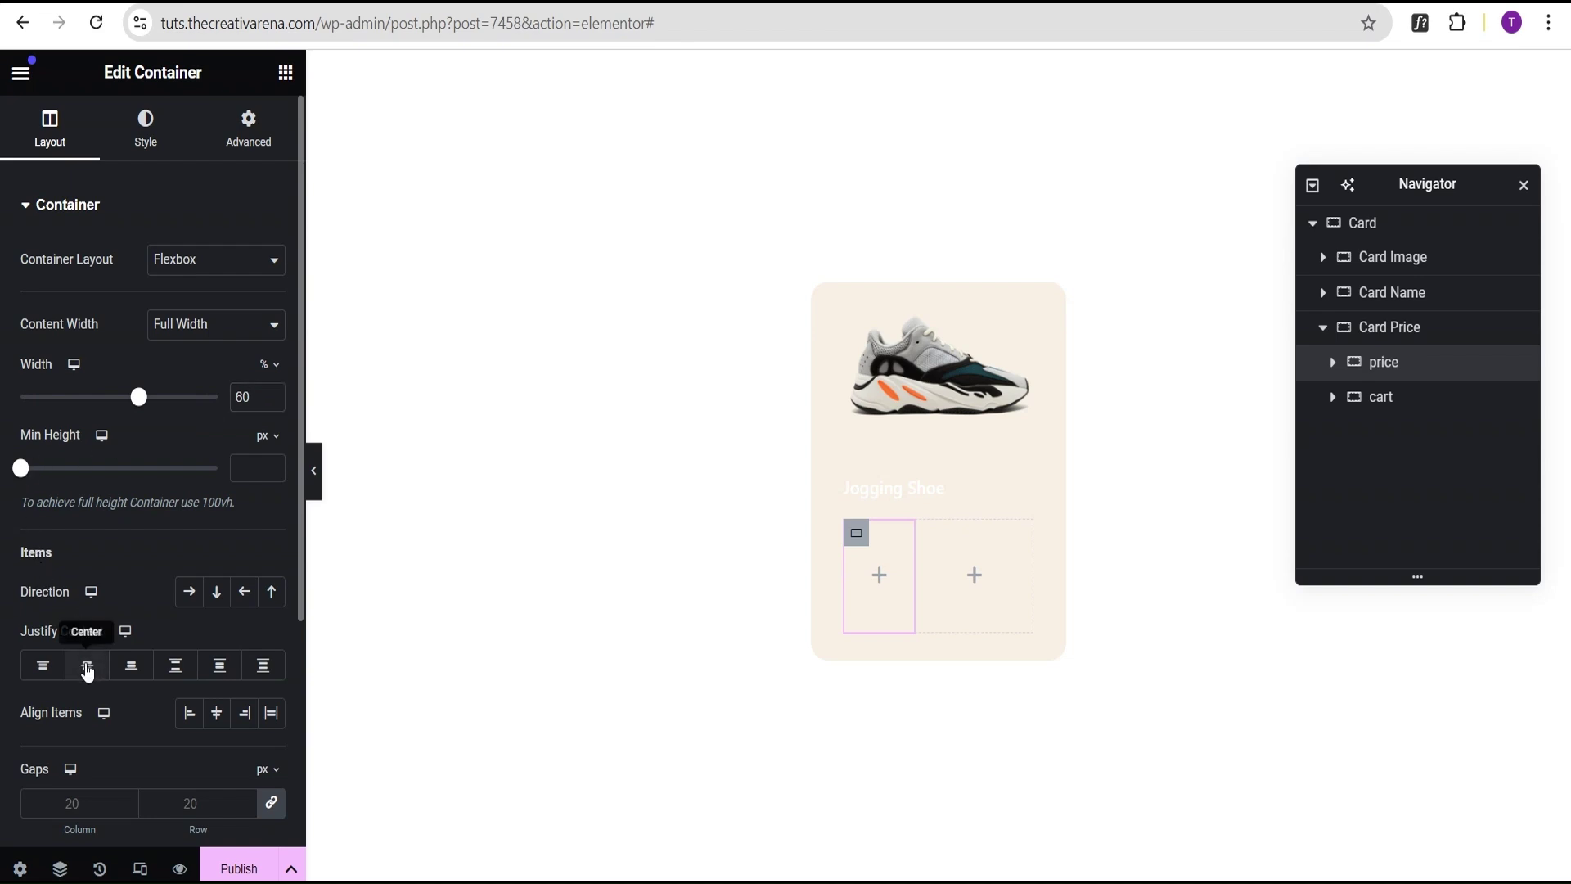
{"action": "left_click", "coordinate": [216, 718]}
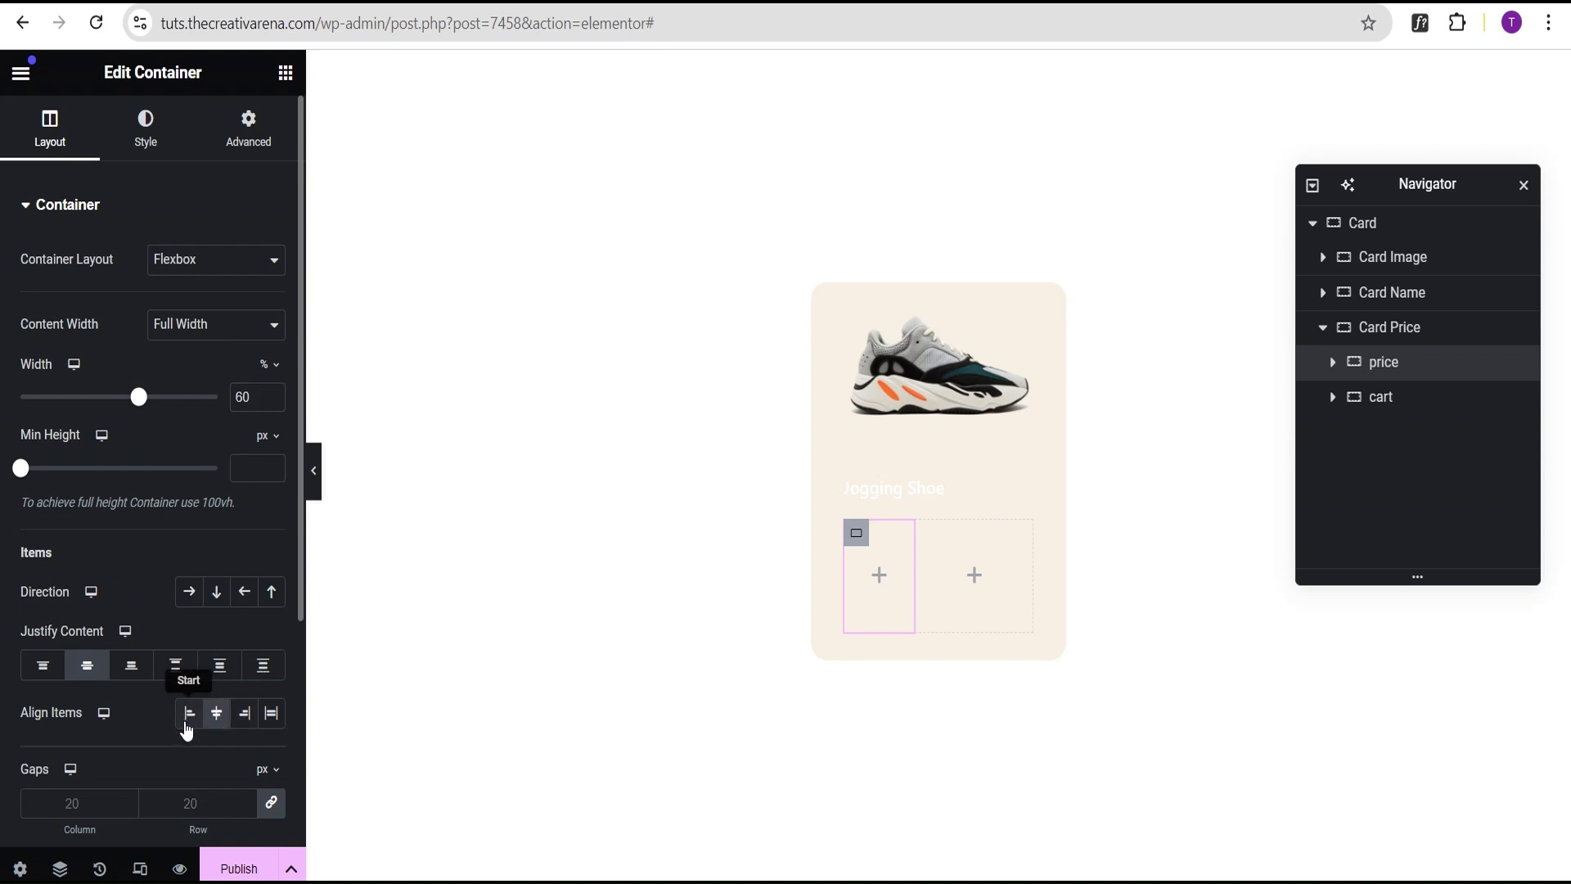
Set the cart container's width to 40%, with justify content and align items both at Center.
{"action": "left_click", "coordinate": [1398, 403]}
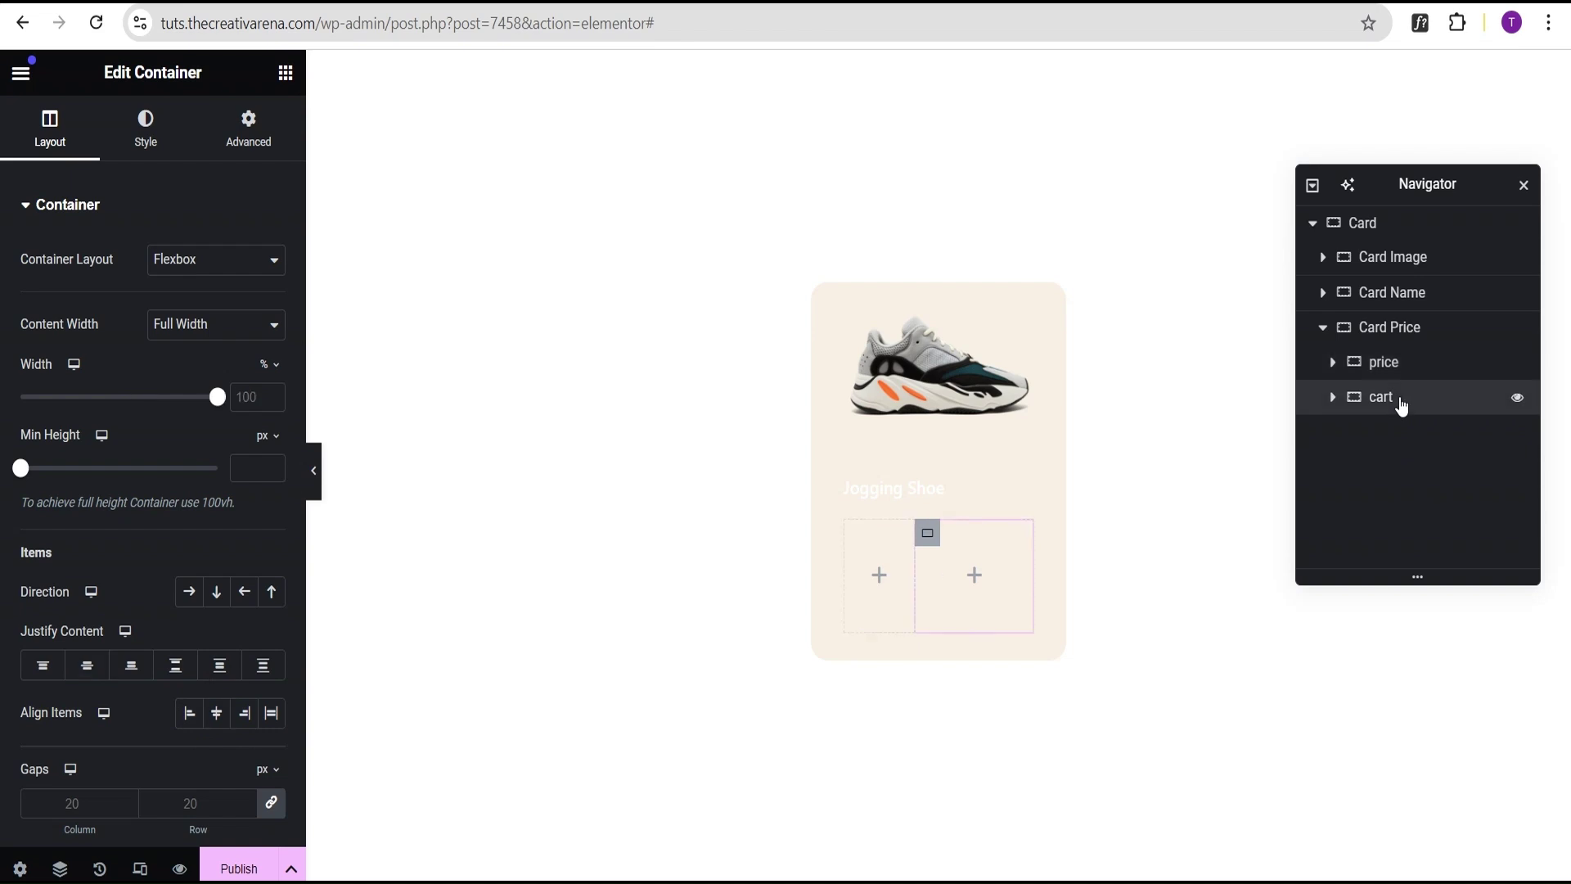
{"action": "left_click", "coordinate": [255, 398]}
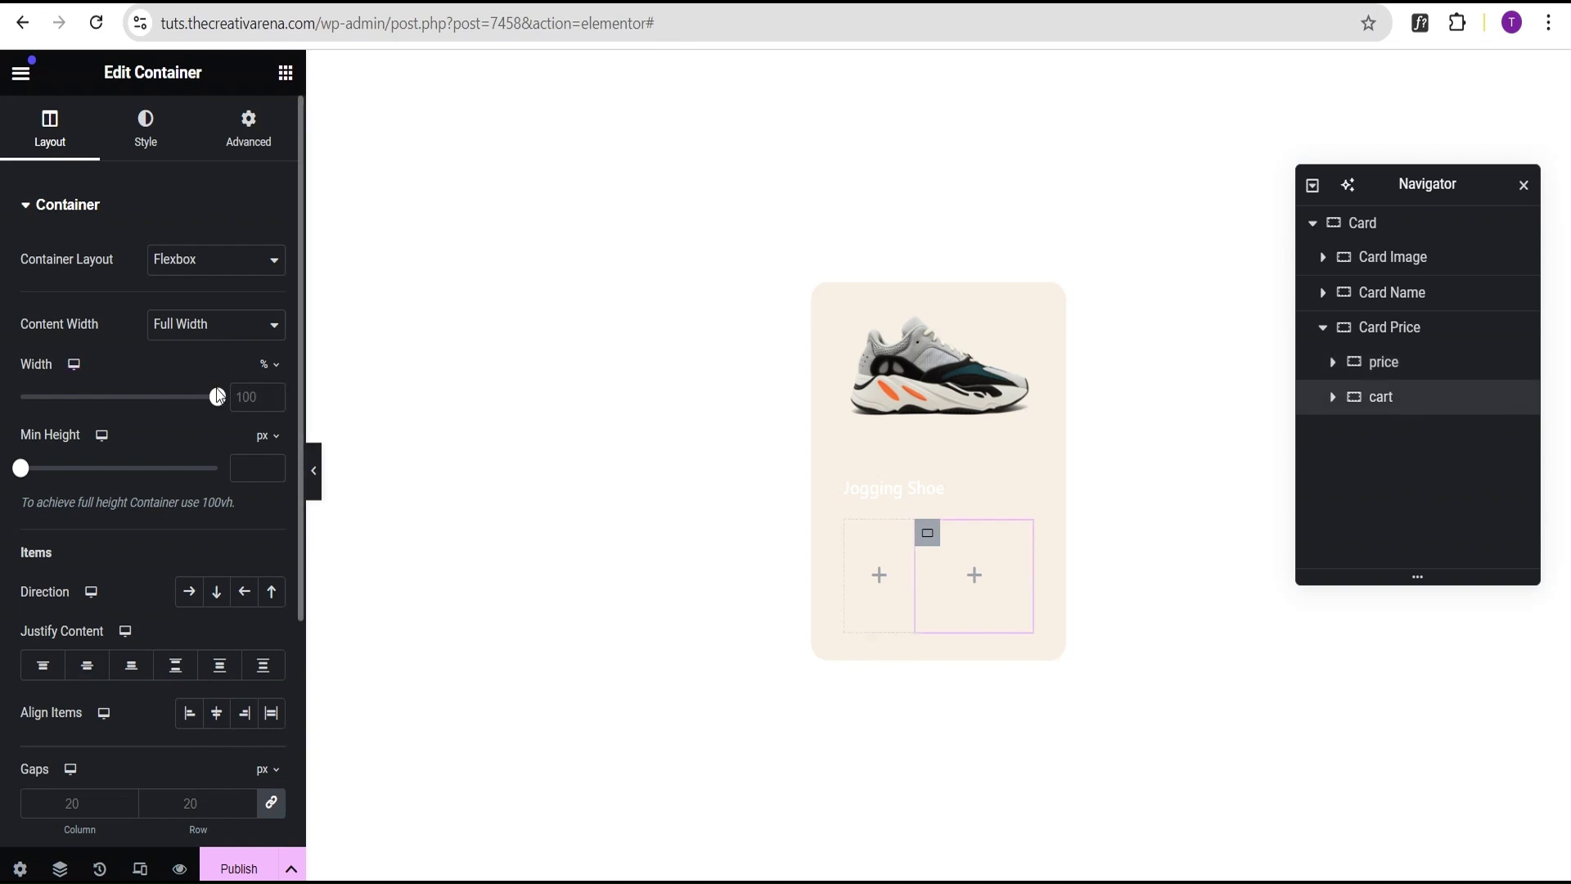
{"action": "type", "text": "40"}
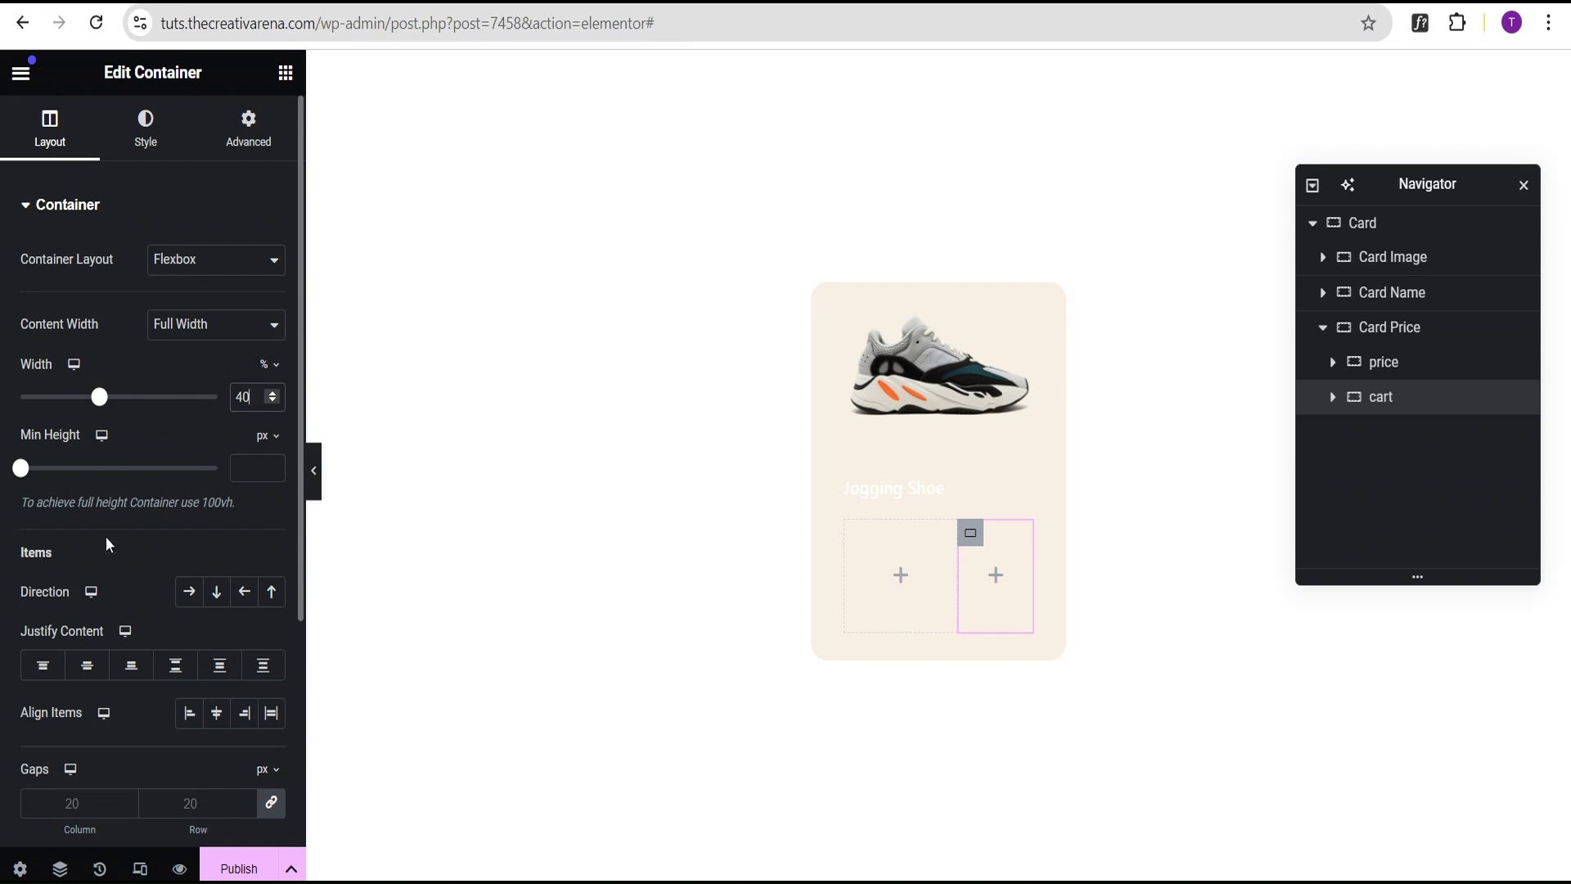
{"action": "left_click", "coordinate": [90, 671]}
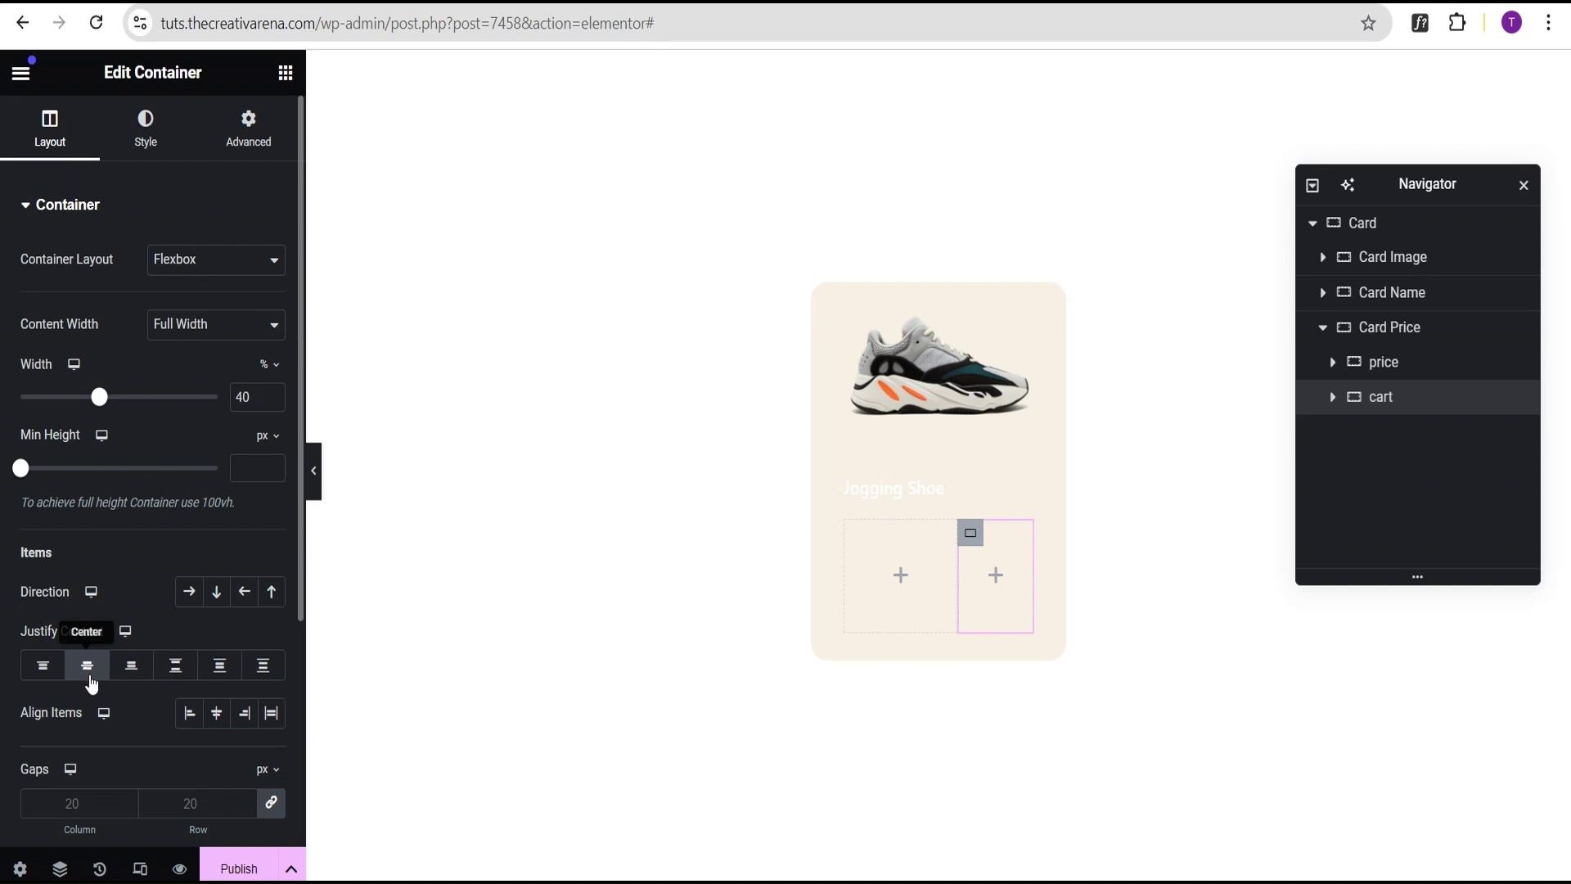
{"action": "left_click", "coordinate": [216, 713]}
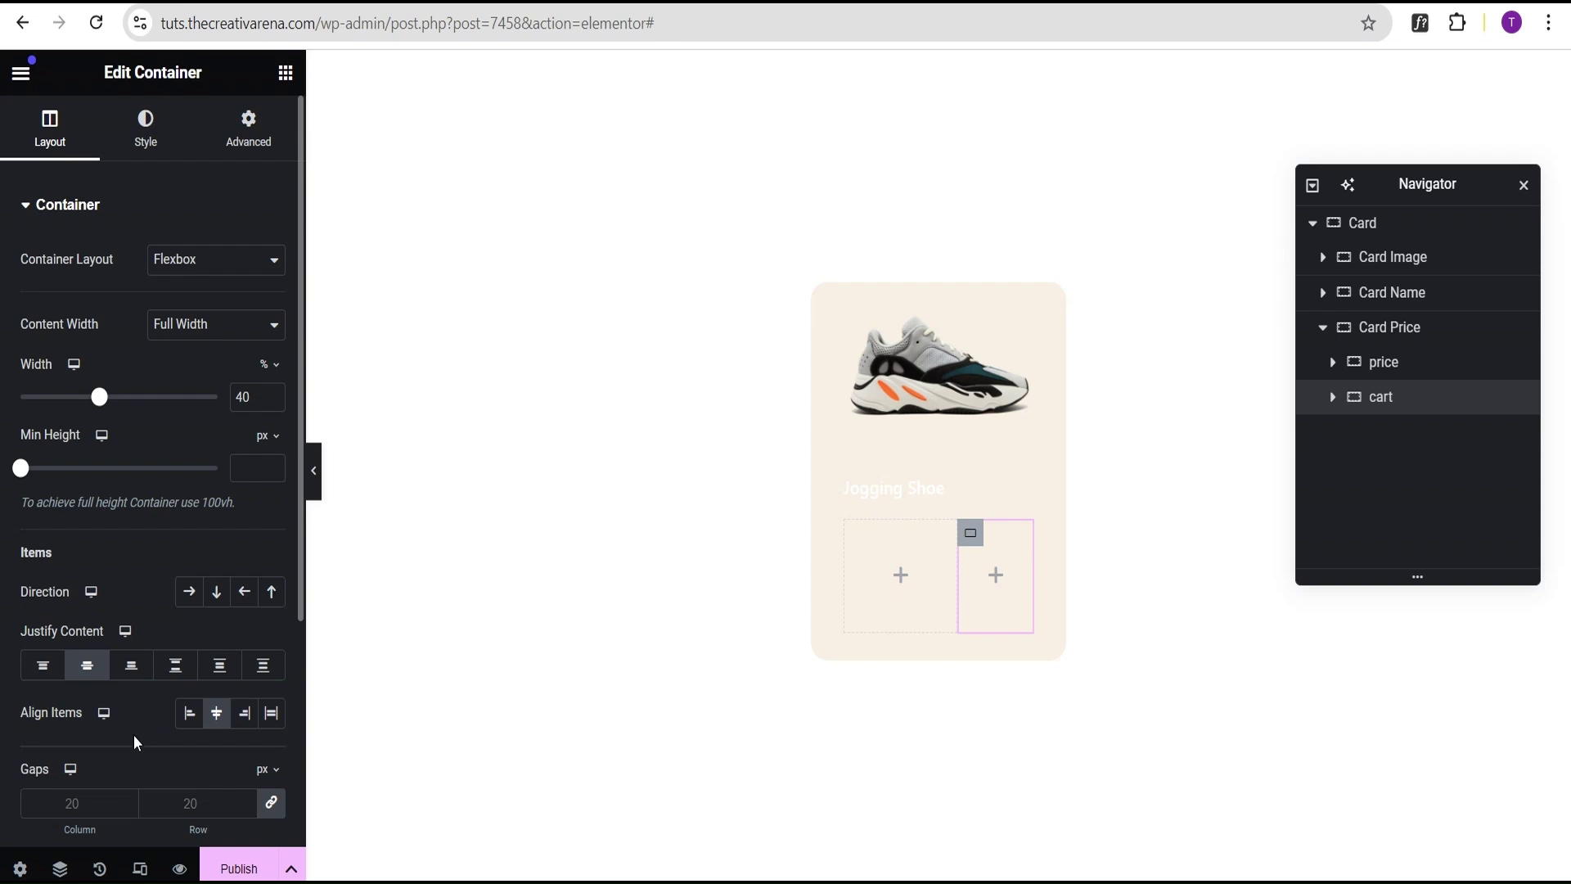
Add a Product Price widget to the price container and set its price color to a7a7a7.
{"action": "left_click", "coordinate": [902, 576]}
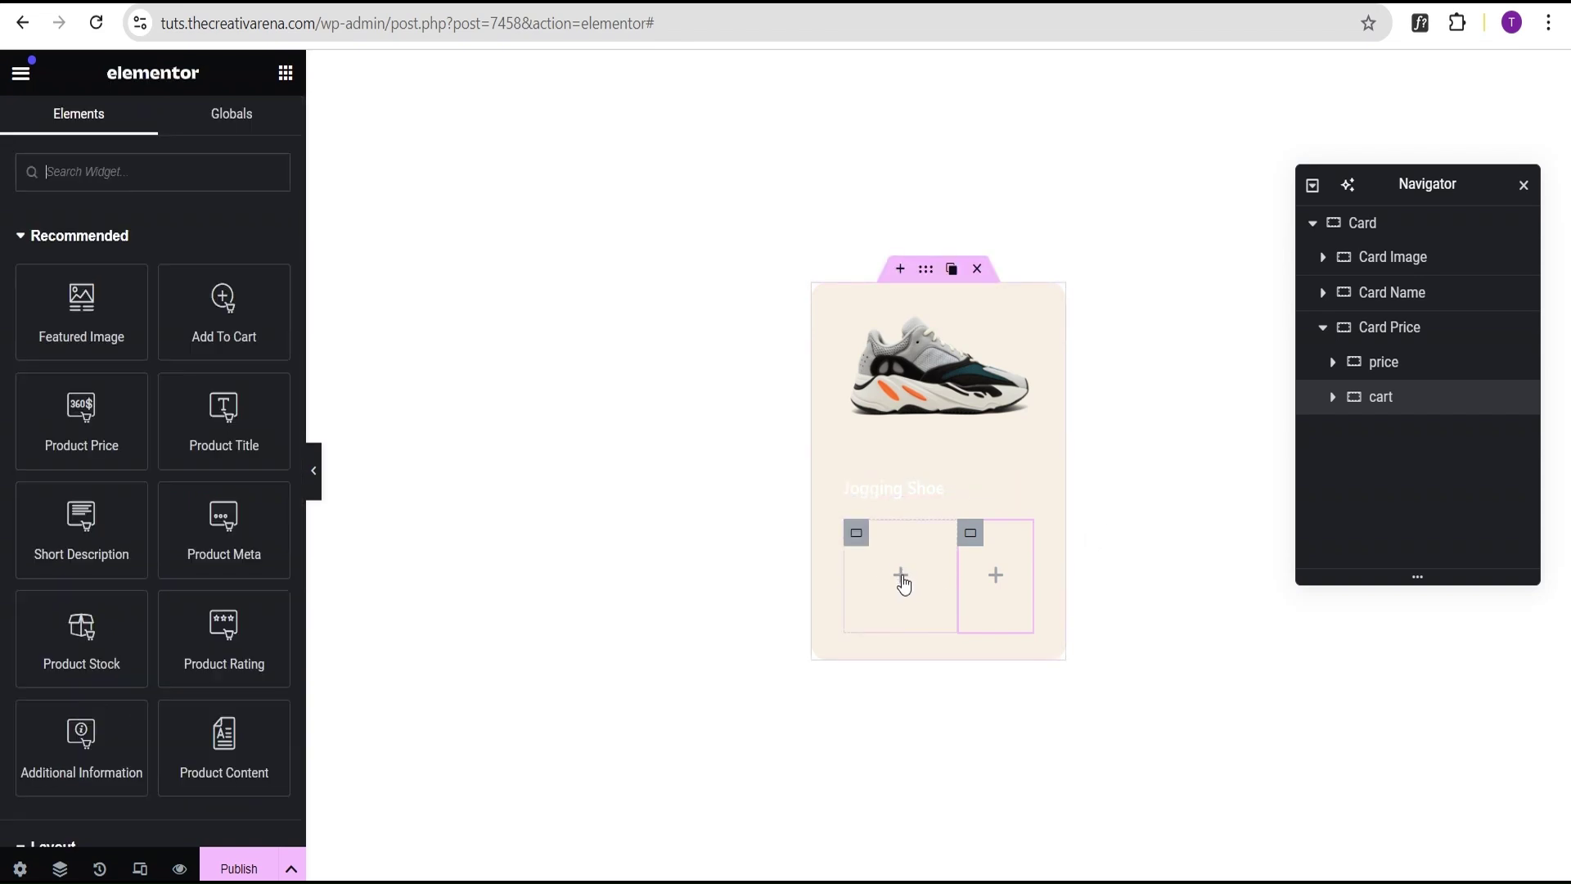
{"action": "left_click_drag", "start_coordinate": [107, 429], "coordinate": [894, 578]}
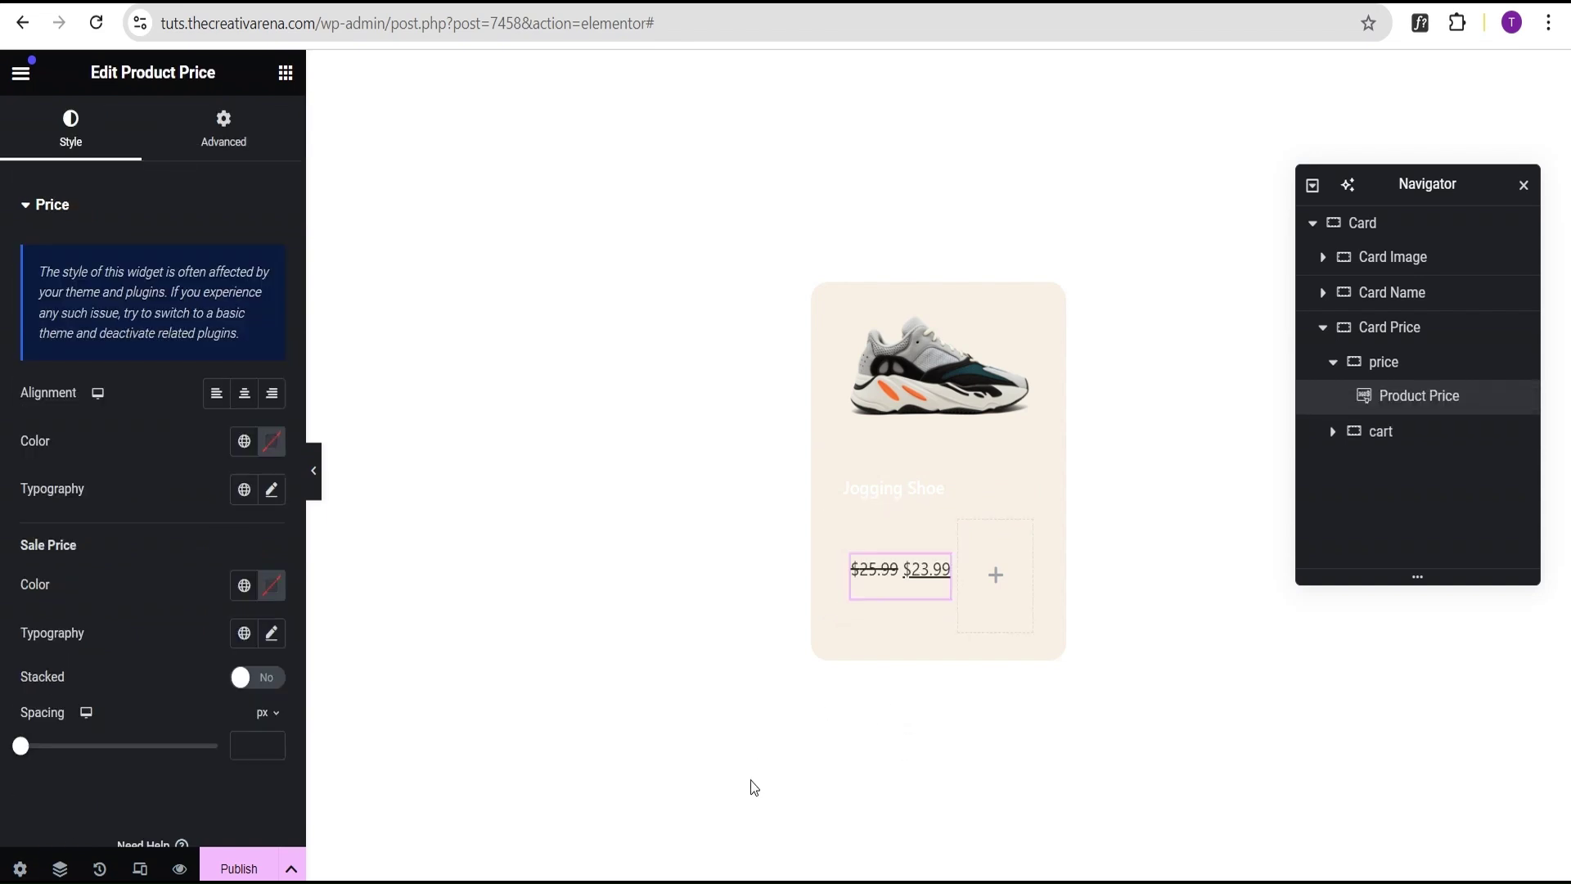
{"action": "left_click", "coordinate": [270, 442]}
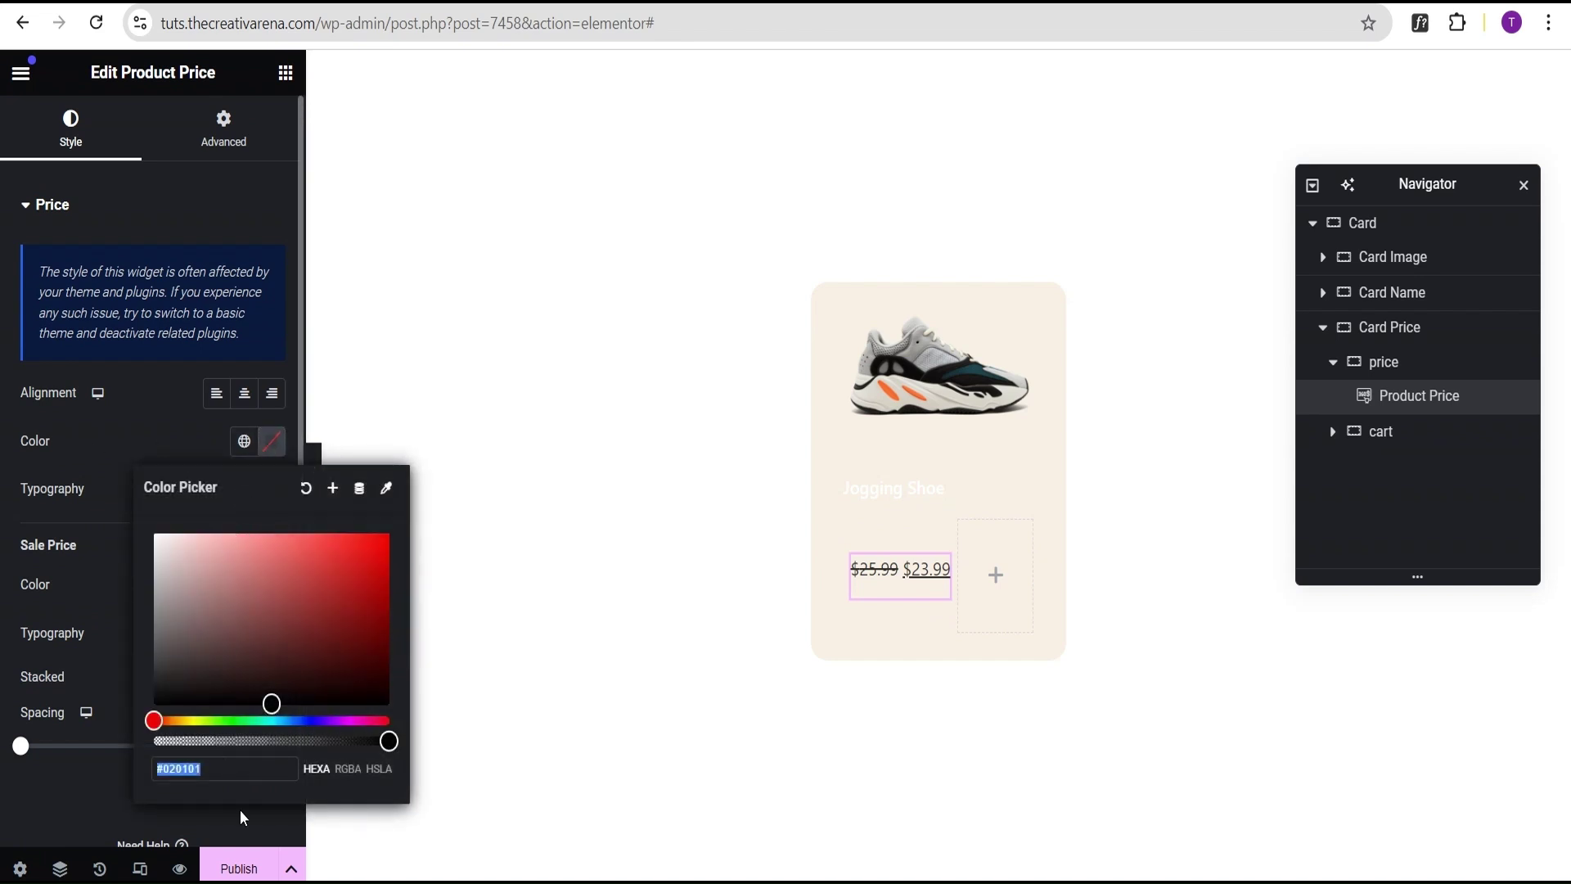
{"action": "type", "text": "a7"}
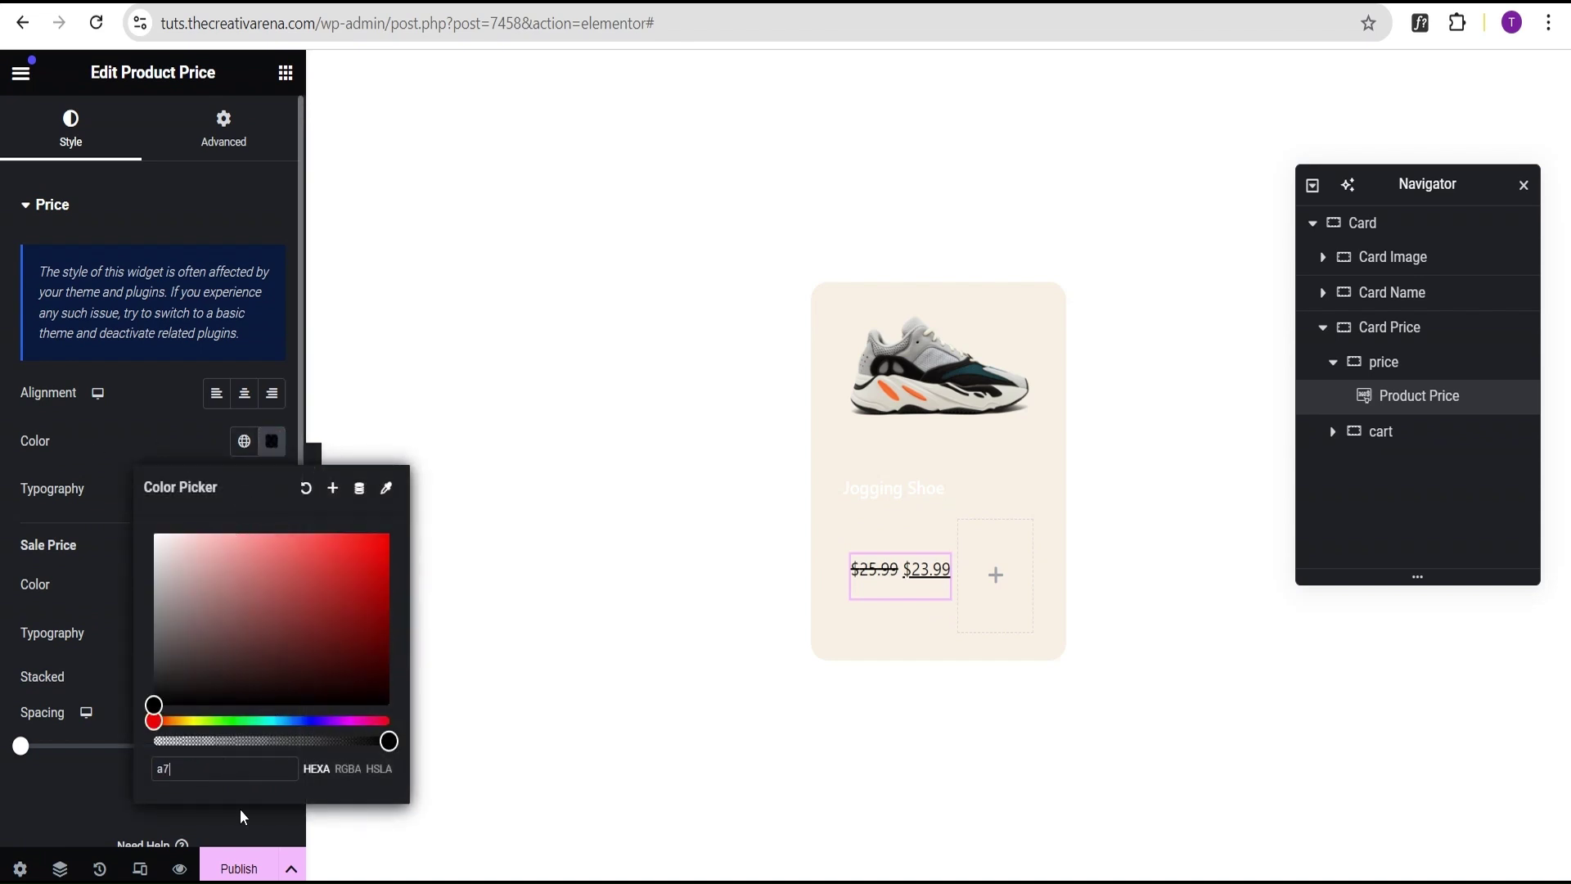
{"action": "type", "text": "a7a7"}
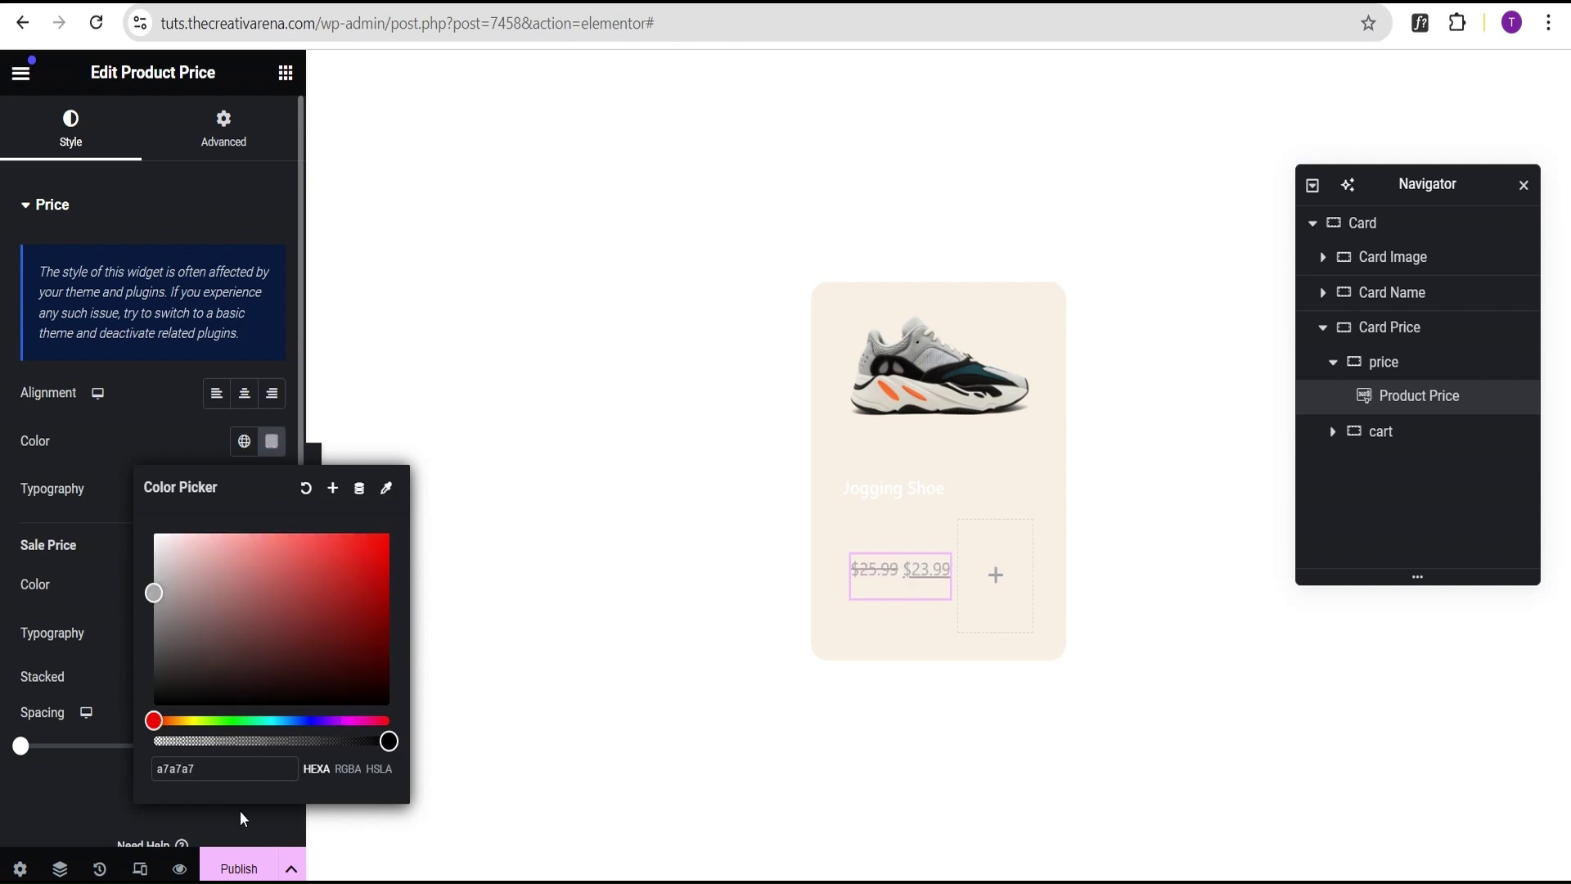
Set the regular price's typography size to 1 rem in the Product Price widget.
{"action": "left_click", "coordinate": [87, 456]}
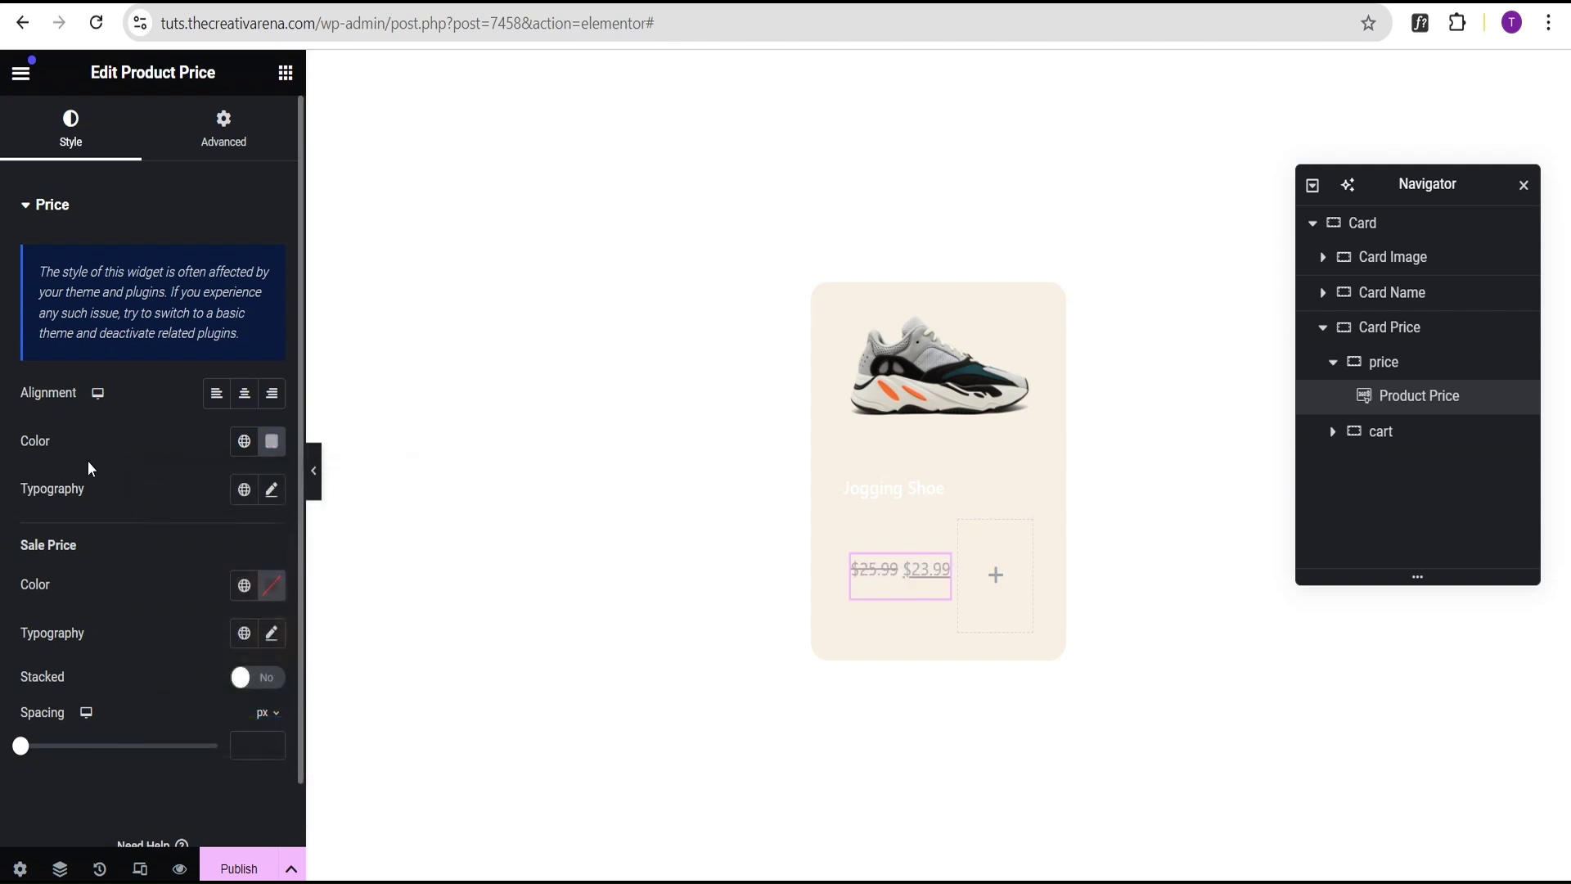
{"action": "left_click", "coordinate": [272, 491]}
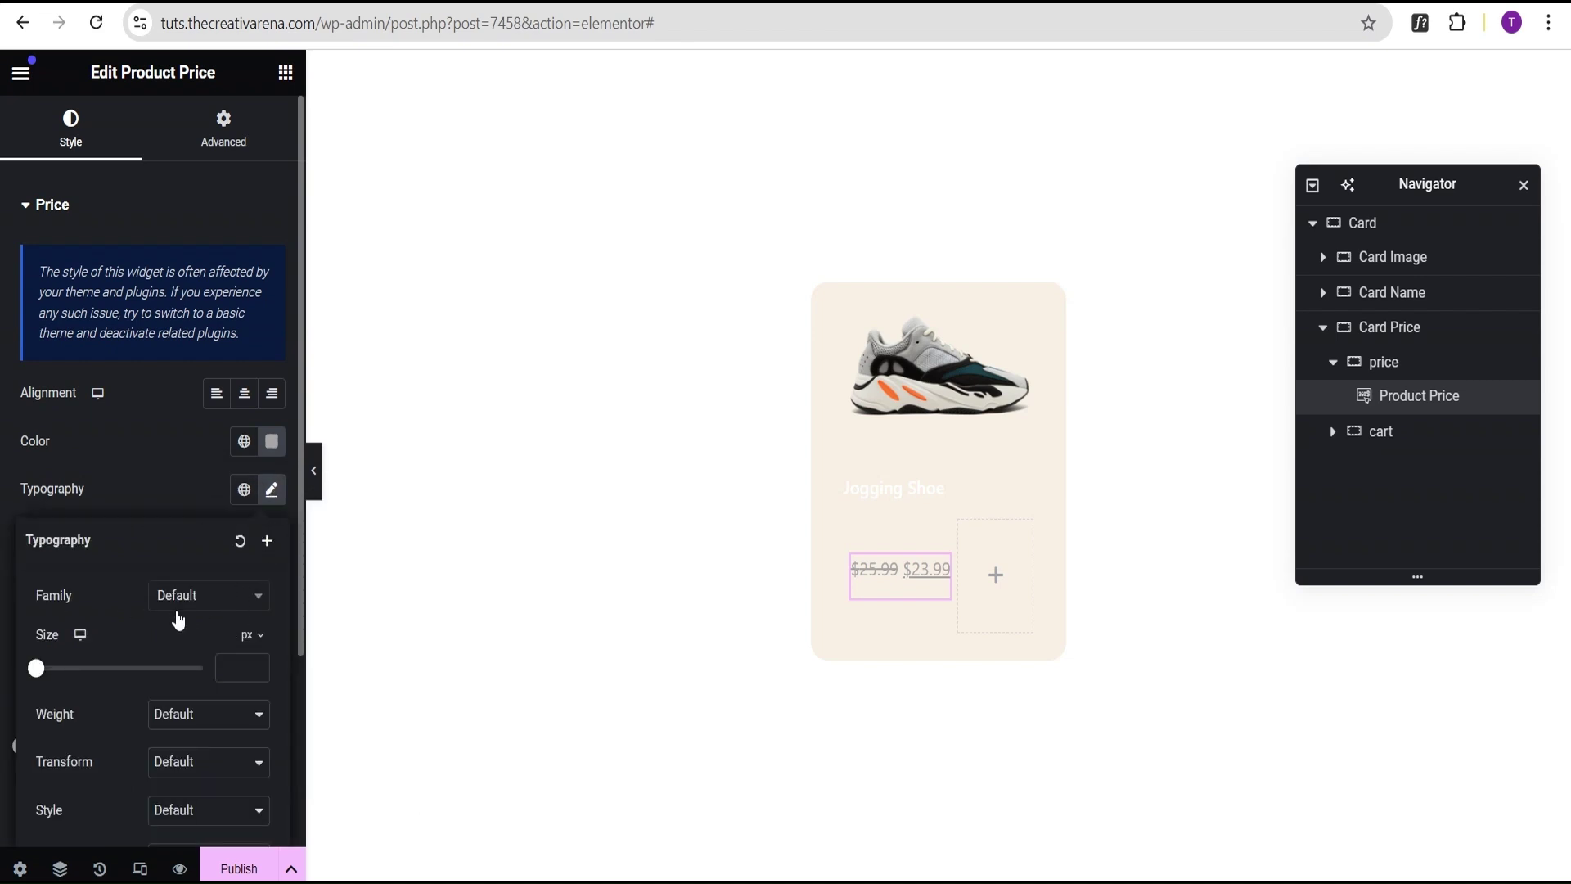
{"action": "left_click", "coordinate": [252, 643]}
{"action": "left_click", "coordinate": [246, 703]}
{"action": "left_click", "coordinate": [231, 668]}
{"action": "type", "text": "1"}
{"action": "left_click", "coordinate": [144, 470]}
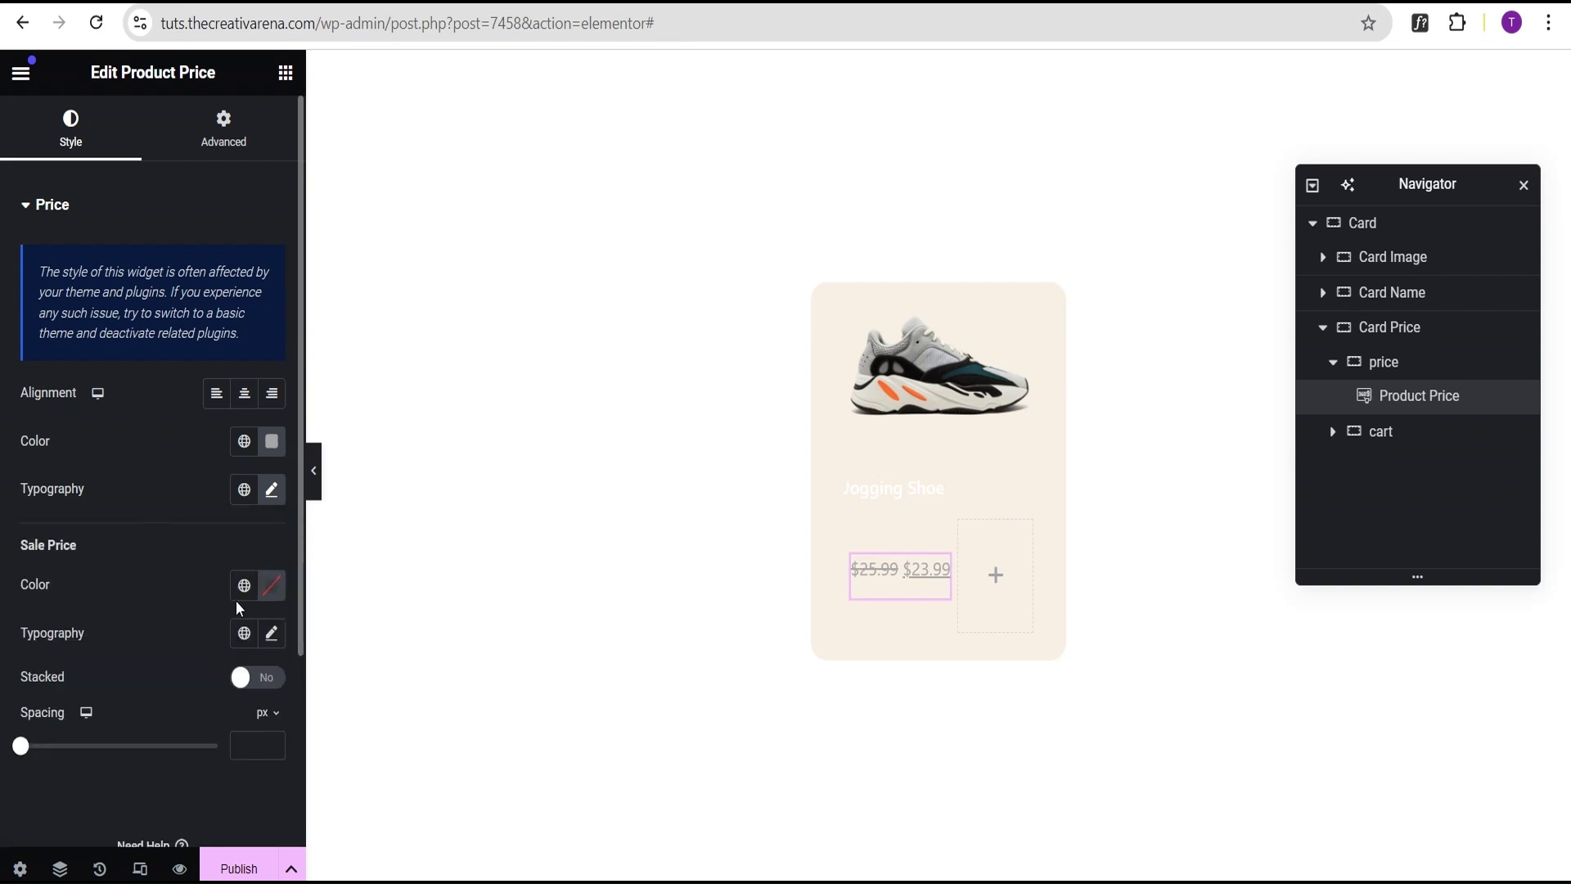
Set the sale price color to black.
{"action": "left_click", "coordinate": [271, 585]}
{"action": "left_click", "coordinate": [272, 463]}
{"action": "left_click", "coordinate": [169, 615]}
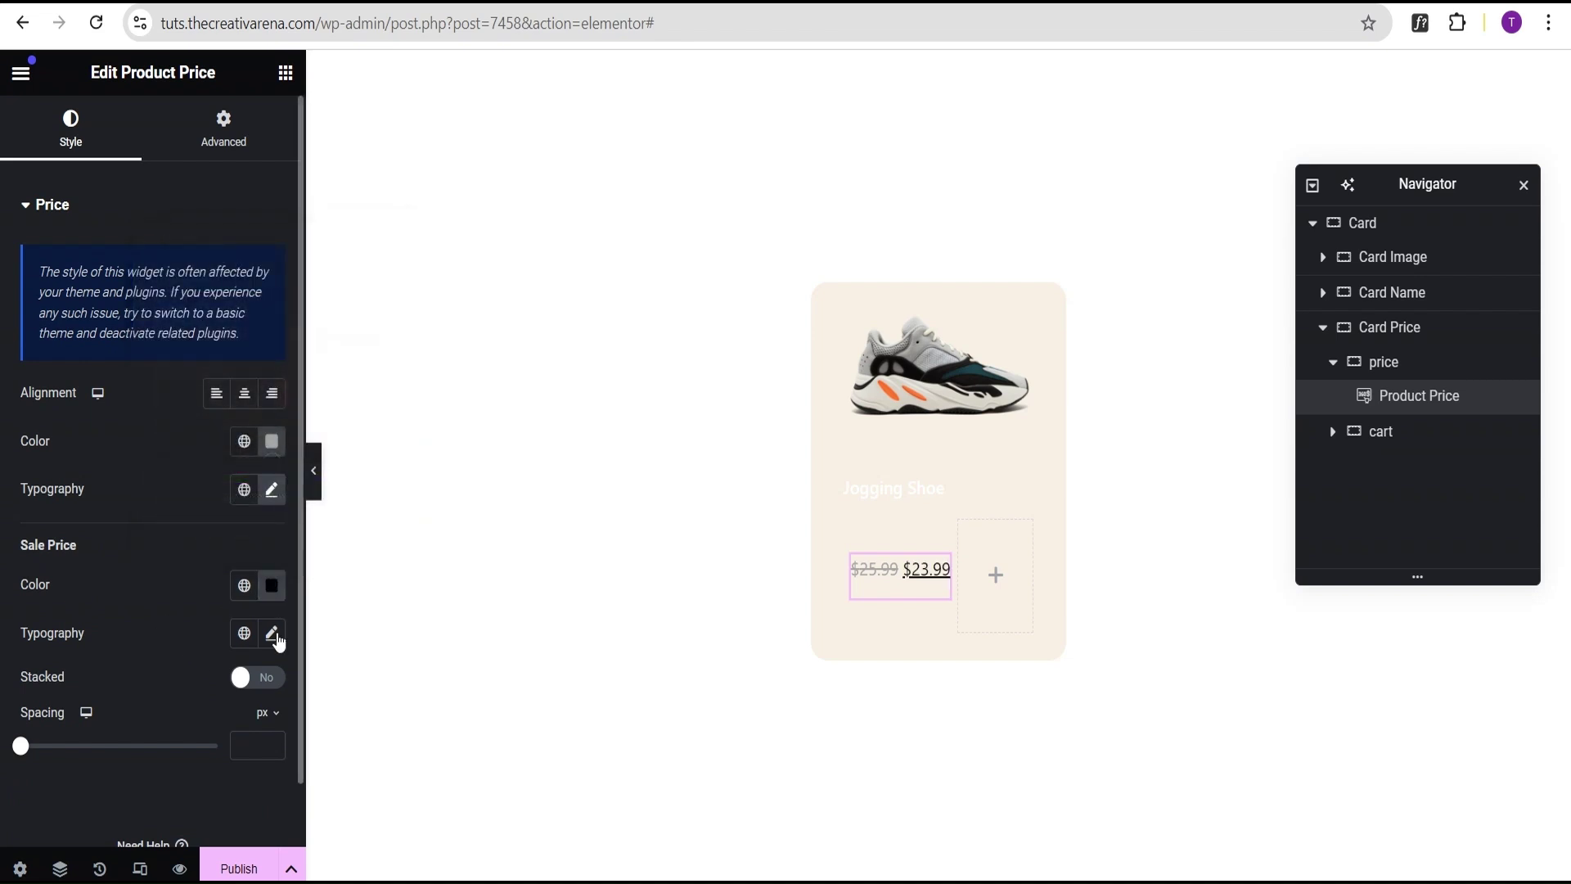
Set the sale price typography to a size of 1.1 rem and a weight of 500 (Medium).
{"action": "left_click", "coordinate": [272, 633]}
{"action": "scroll", "coordinate": [172, 652], "scroll_direction": "down", "scroll_amount": 3}
{"action": "scroll", "coordinate": [171, 652], "scroll_direction": "down", "scroll_amount": 2}
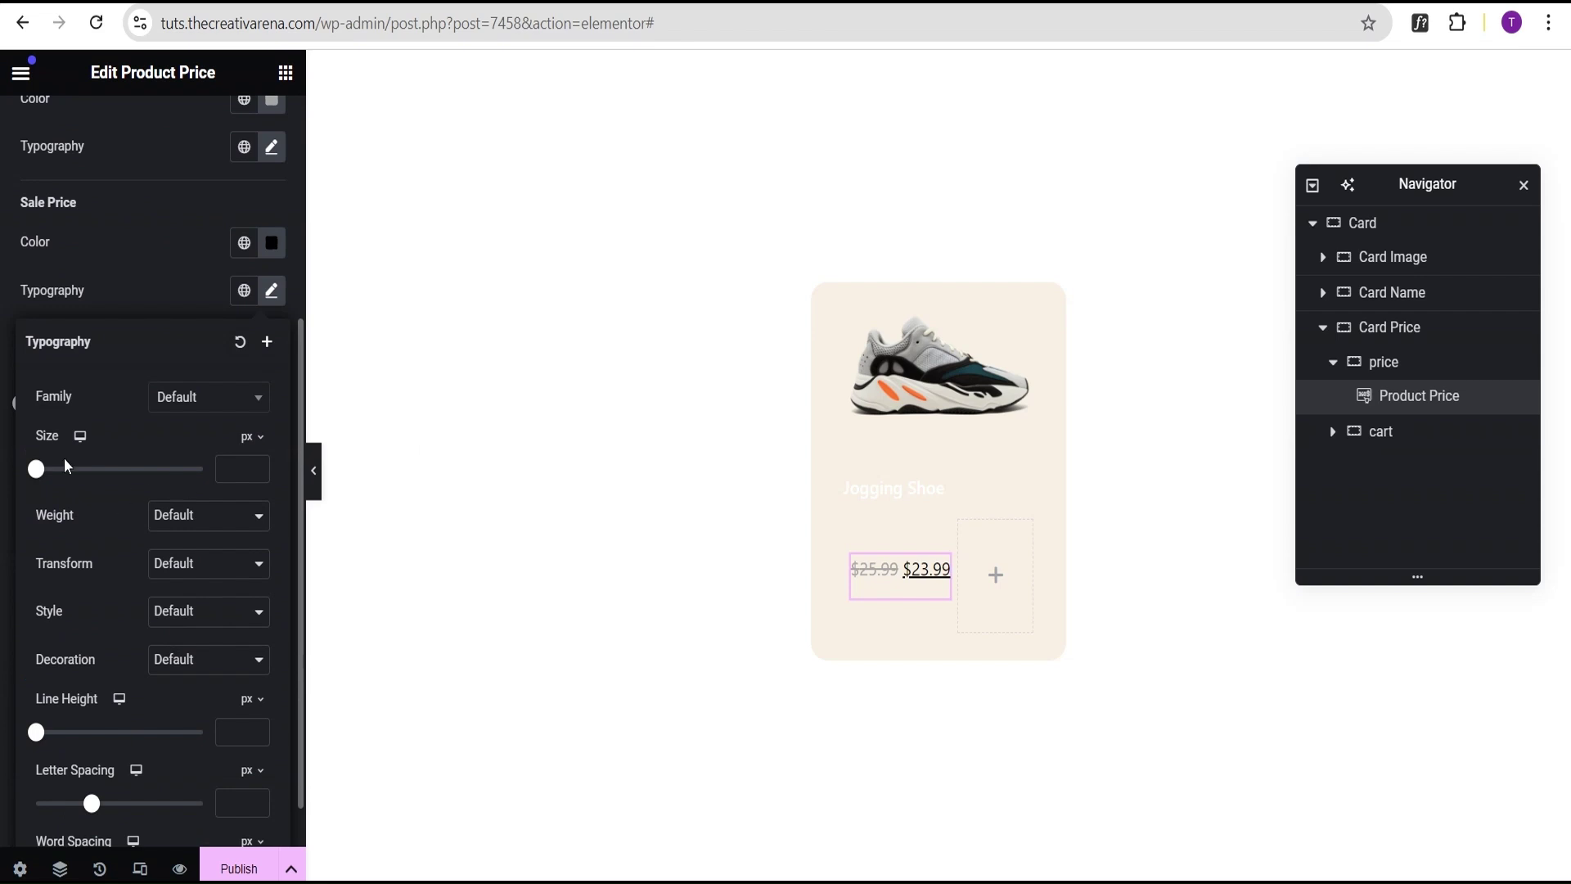
{"action": "left_click", "coordinate": [247, 446]}
{"action": "left_click", "coordinate": [247, 506]}
{"action": "type", "text": "1.1"}
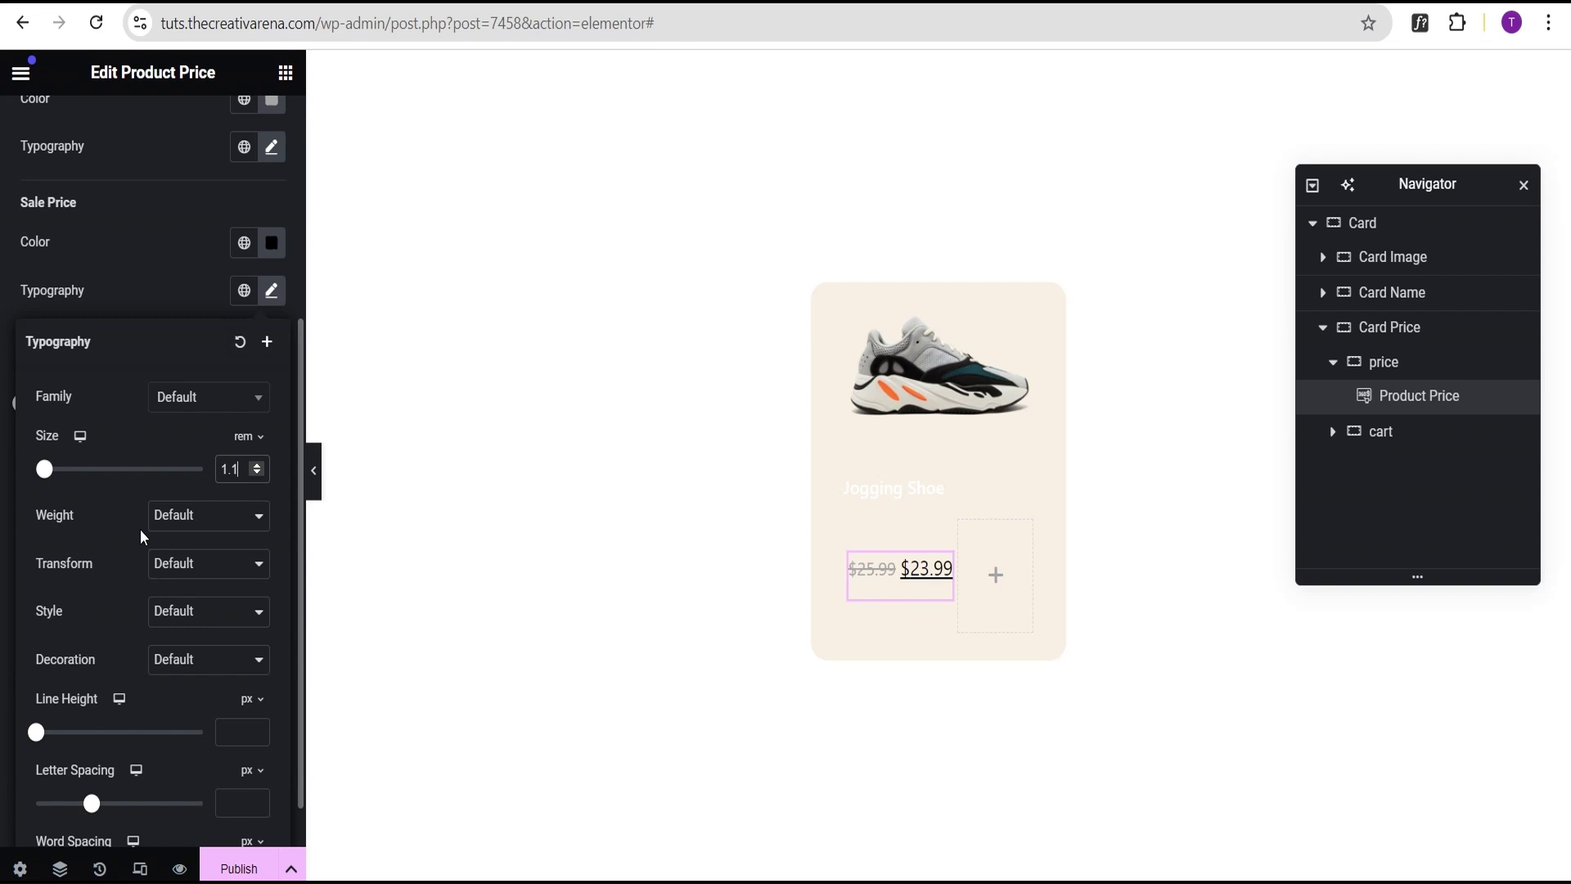
{"action": "left_click", "coordinate": [197, 516]}
{"action": "left_click", "coordinate": [199, 653]}
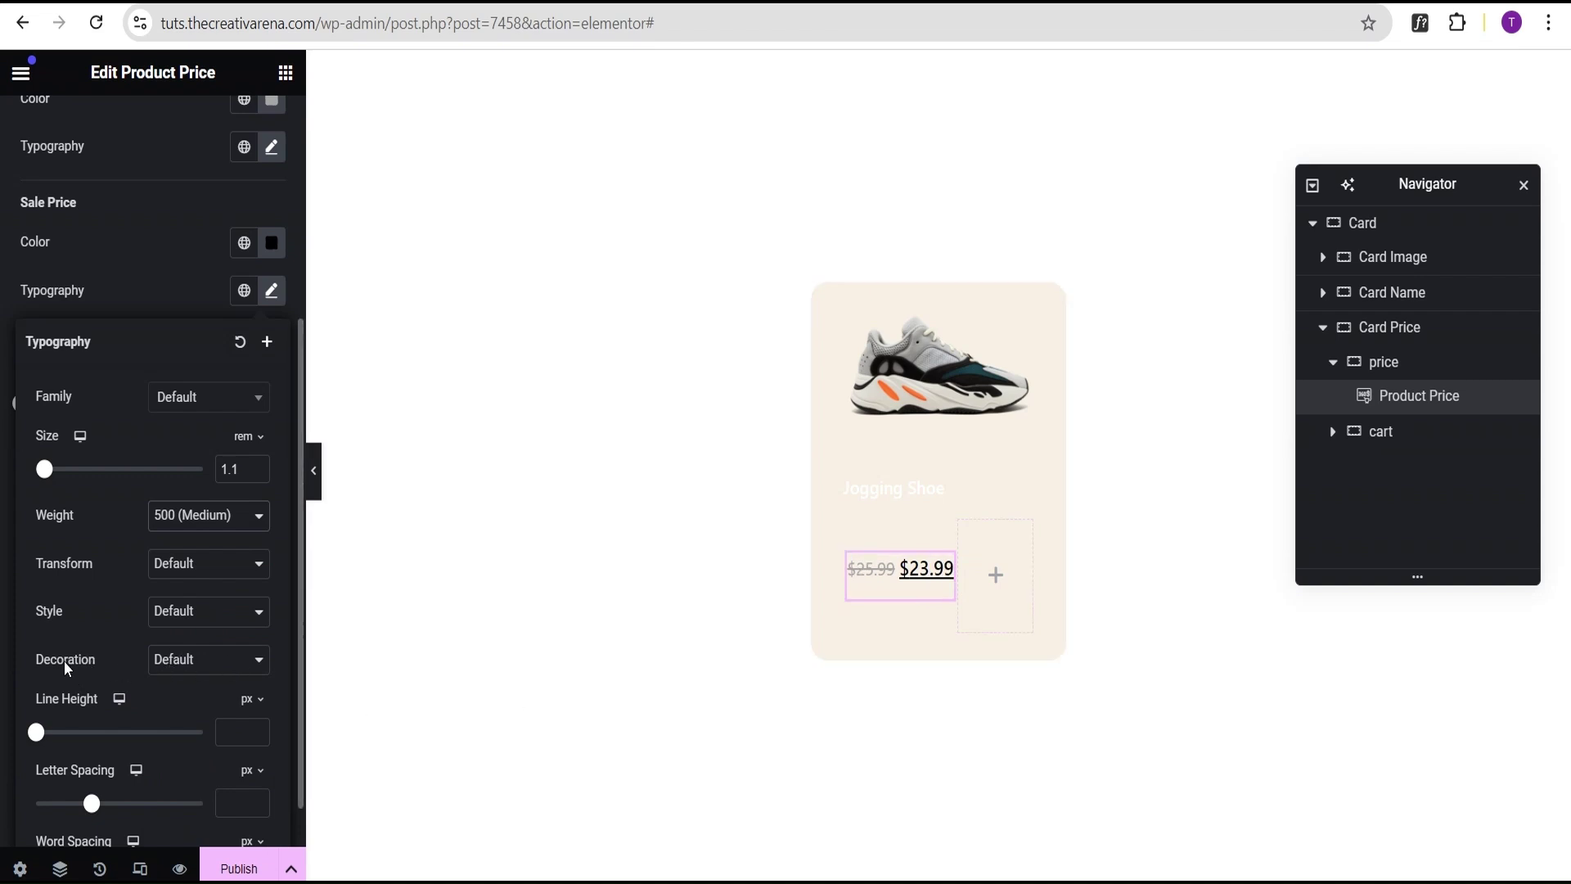
Set the sale price's text decoration to None and increase its font size to 1.2 rem.
{"action": "left_click", "coordinate": [175, 660]}
{"action": "left_click", "coordinate": [170, 794]}
{"action": "left_click", "coordinate": [256, 465]}
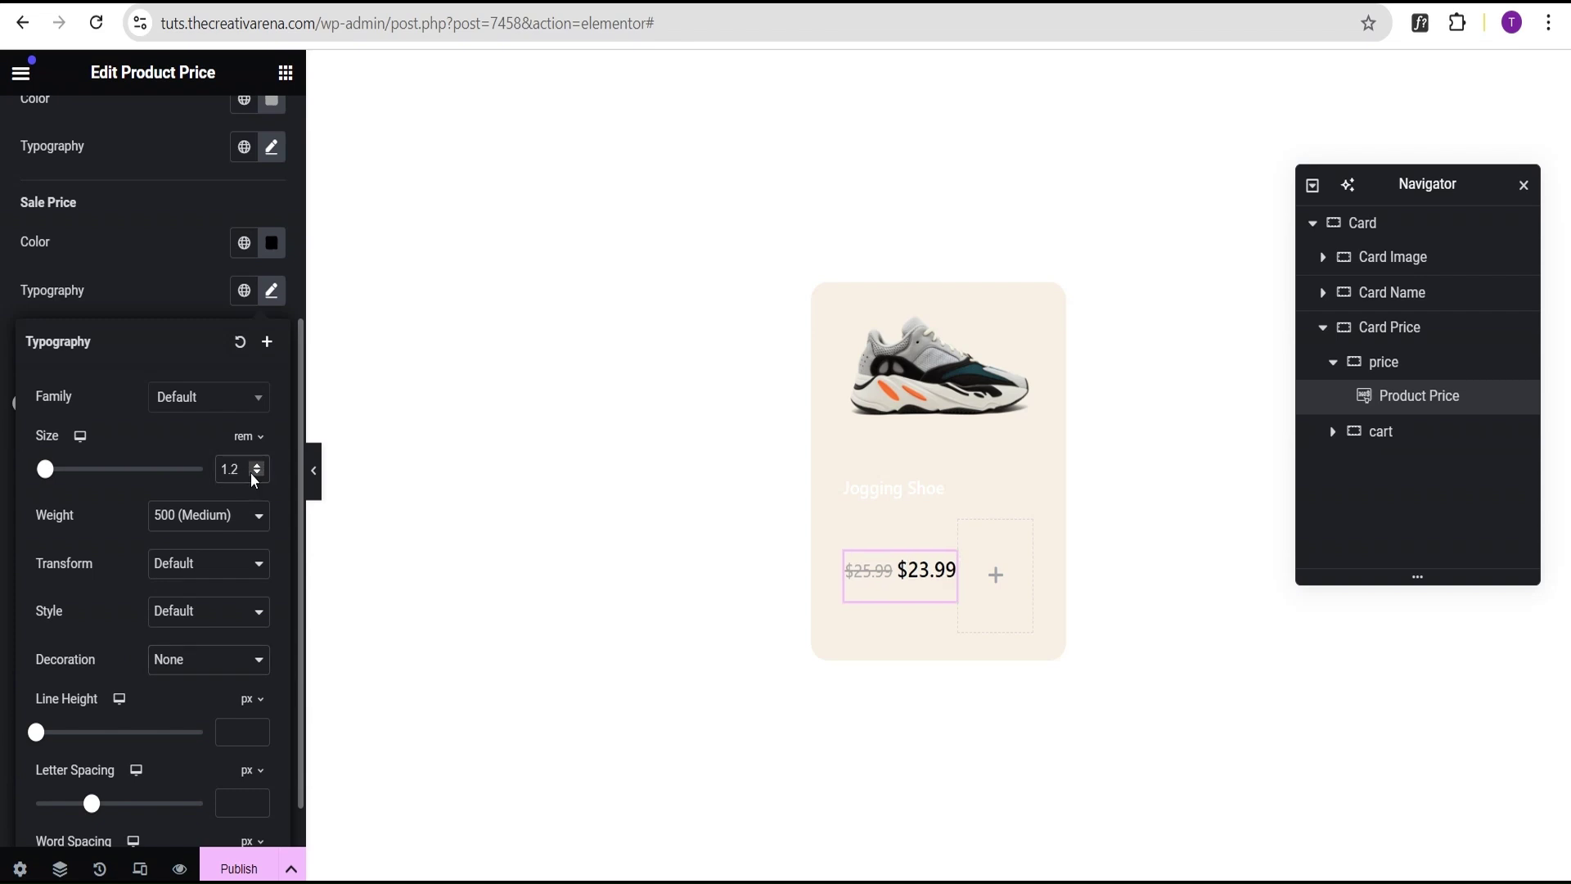
{"action": "left_click", "coordinate": [151, 296]}
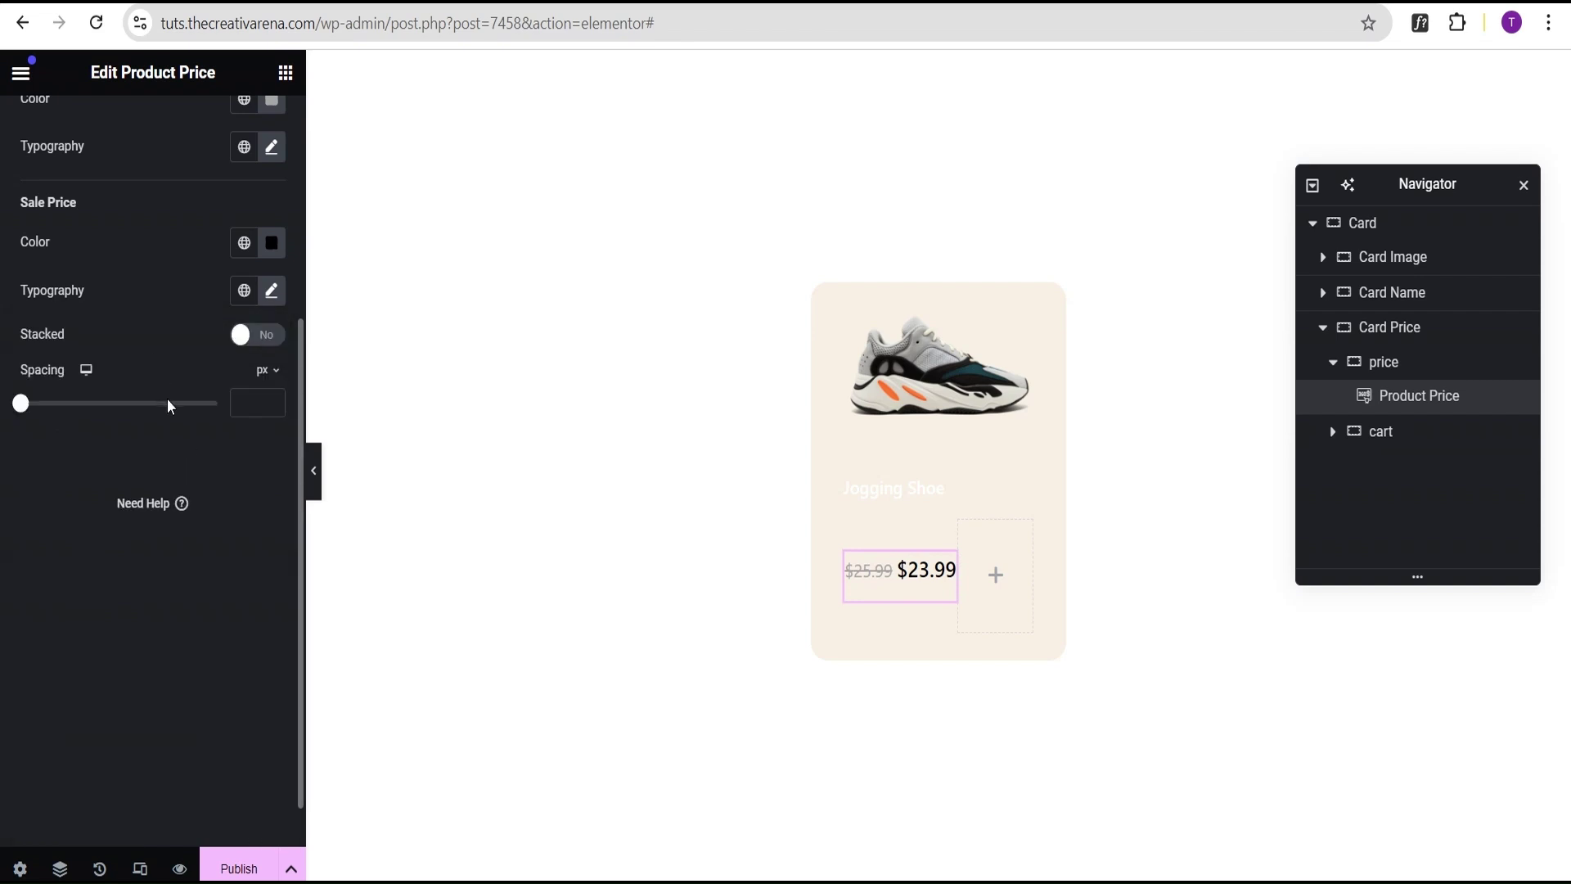
Set the spacing between the regular and sale prices to 1.3 rem.
{"action": "left_click", "coordinate": [262, 375]}
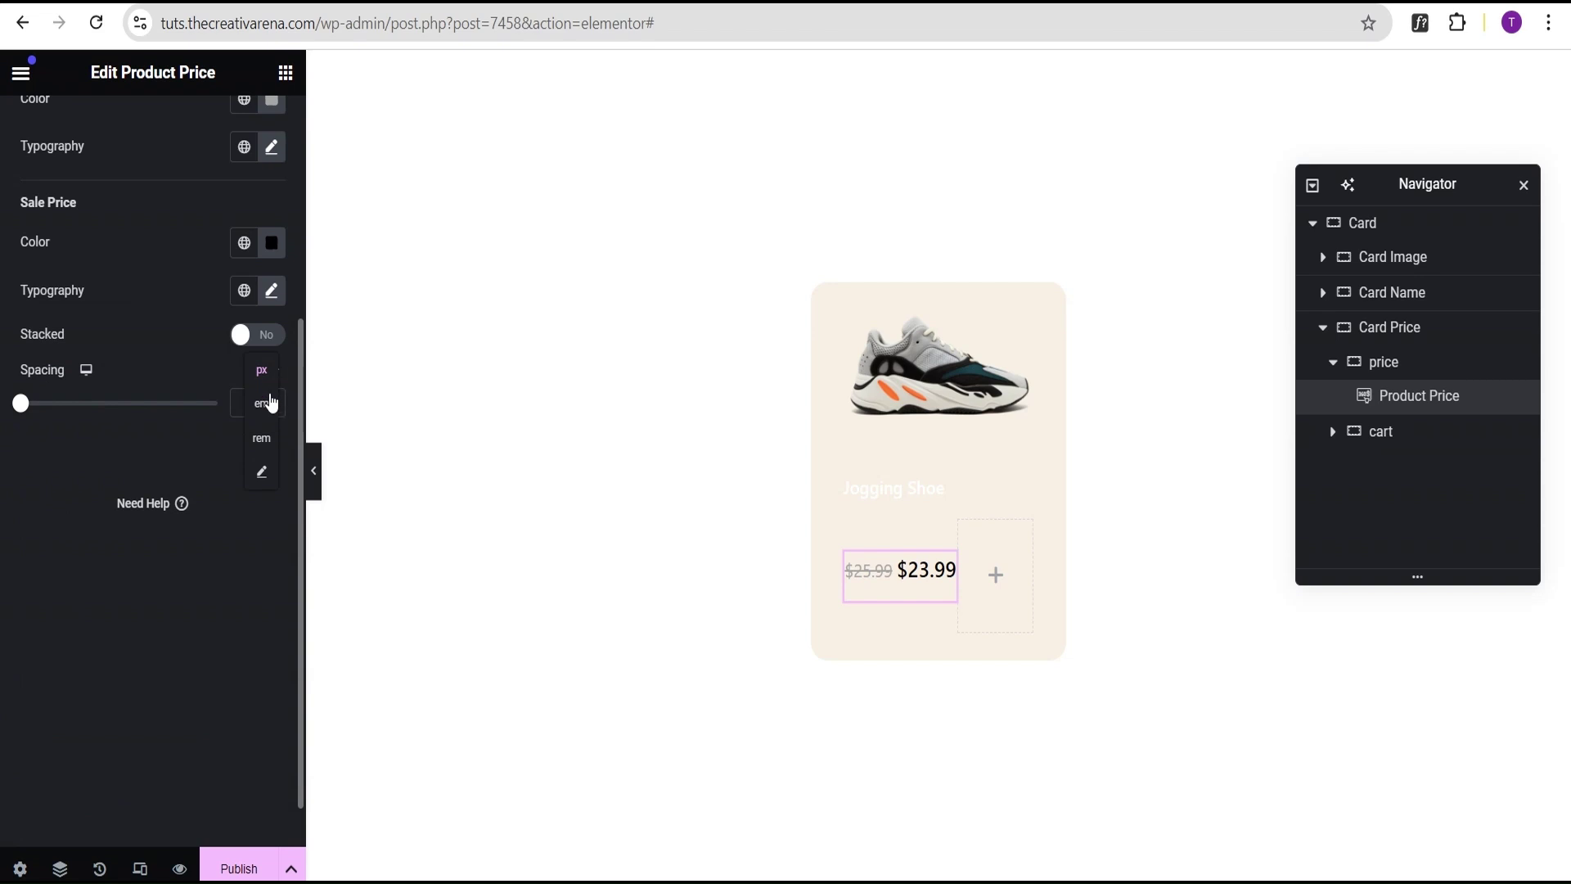
{"action": "left_click", "coordinate": [270, 446]}
{"action": "left_click", "coordinate": [254, 675]}
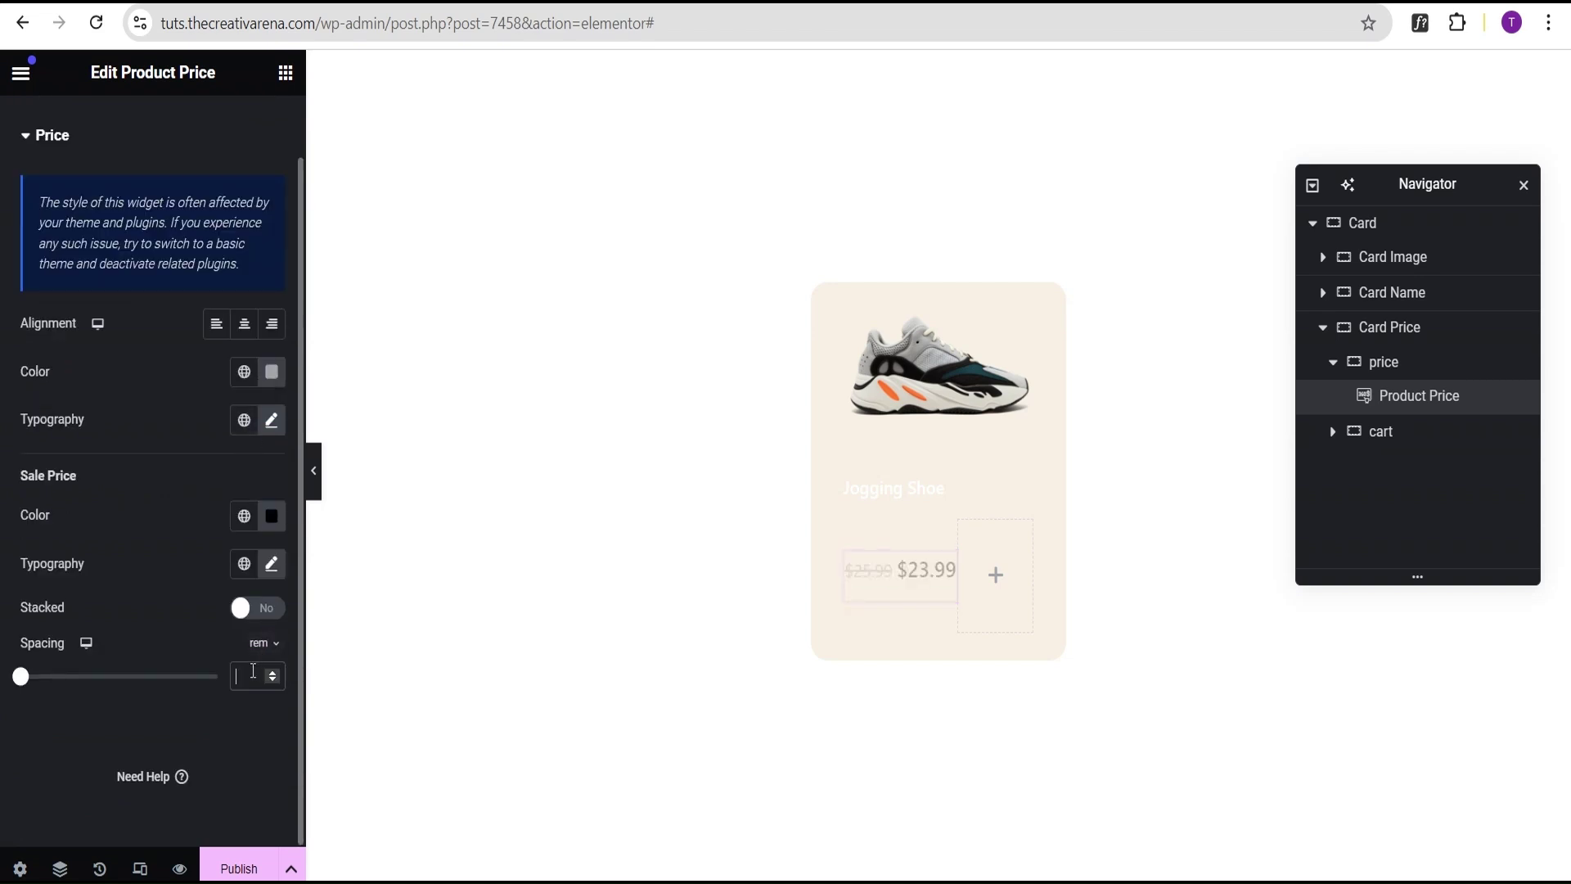
{"action": "type", "text": "1.3"}
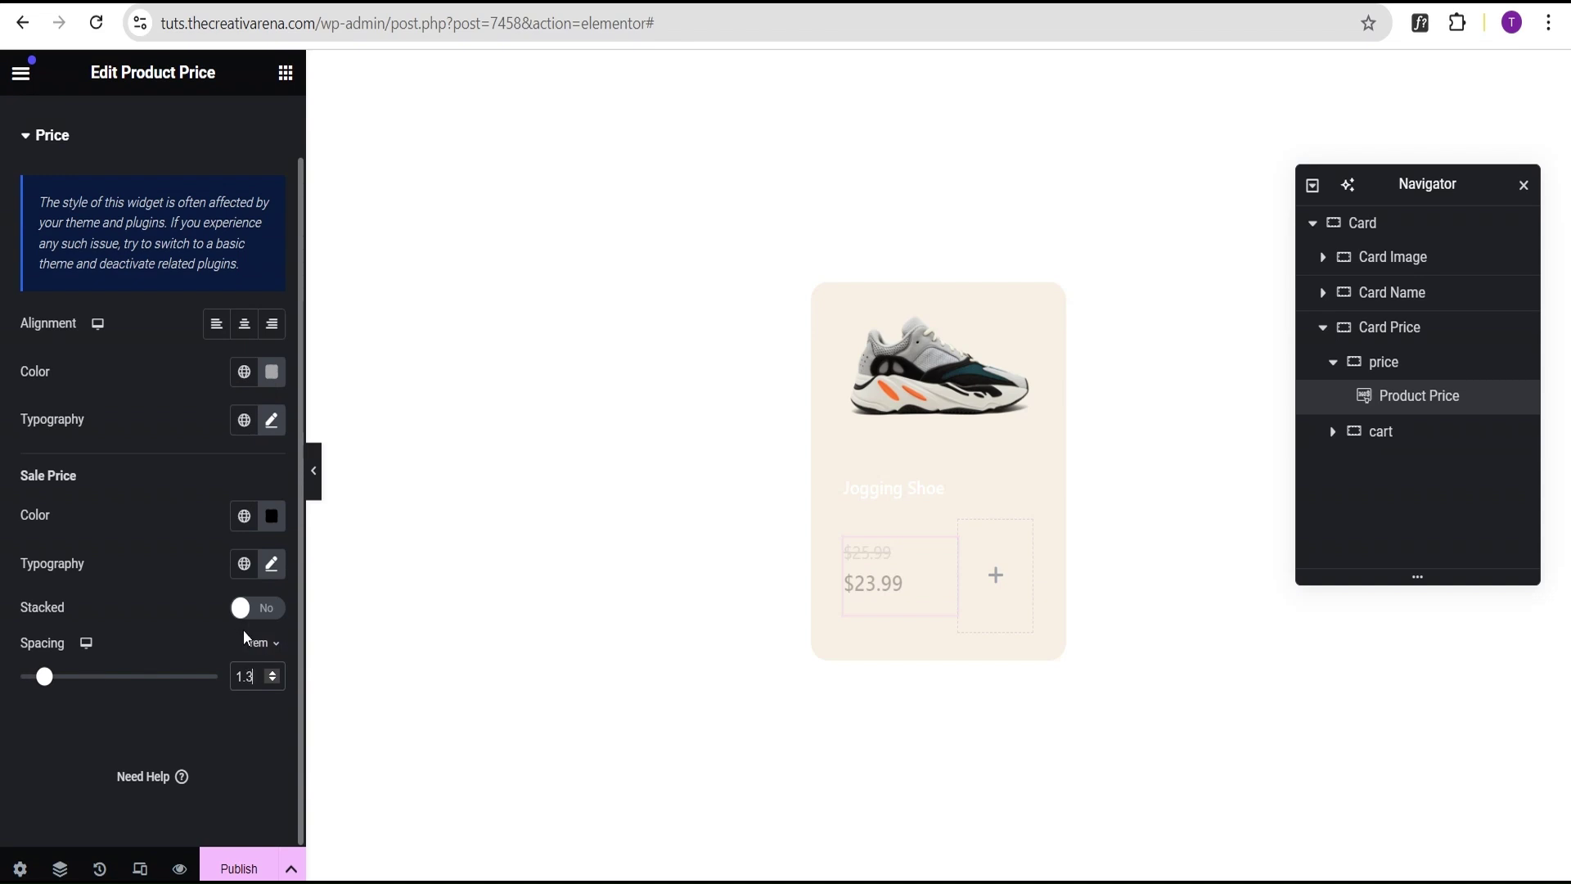
{"action": "left_click", "coordinate": [181, 585]}
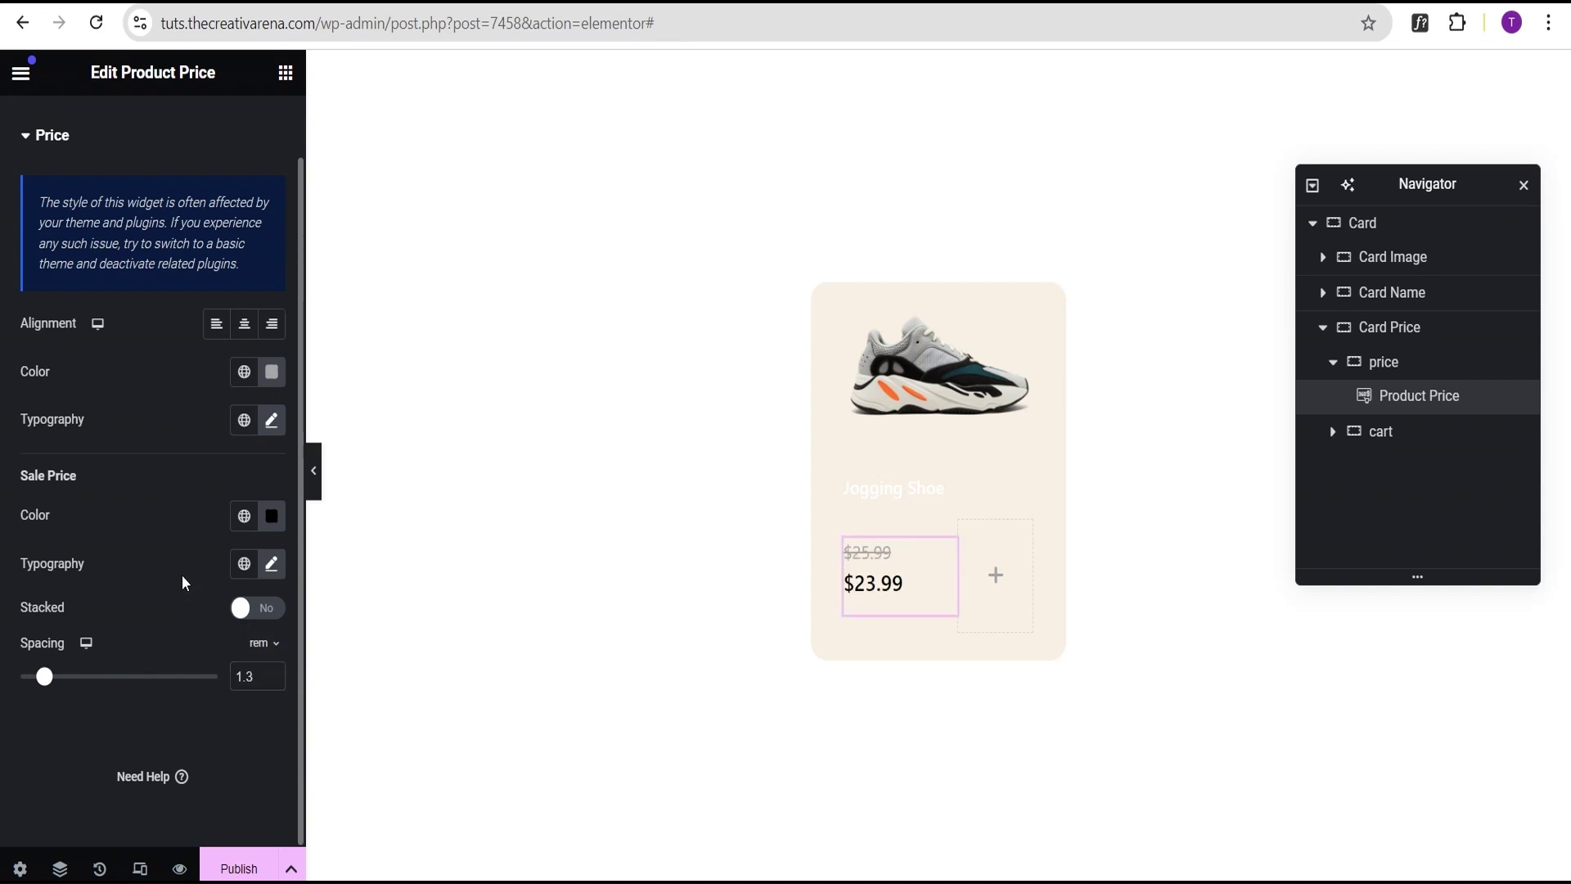
Find the Custom Add To Cart widget and add it to the empty cart container.
{"action": "left_click", "coordinate": [995, 576]}
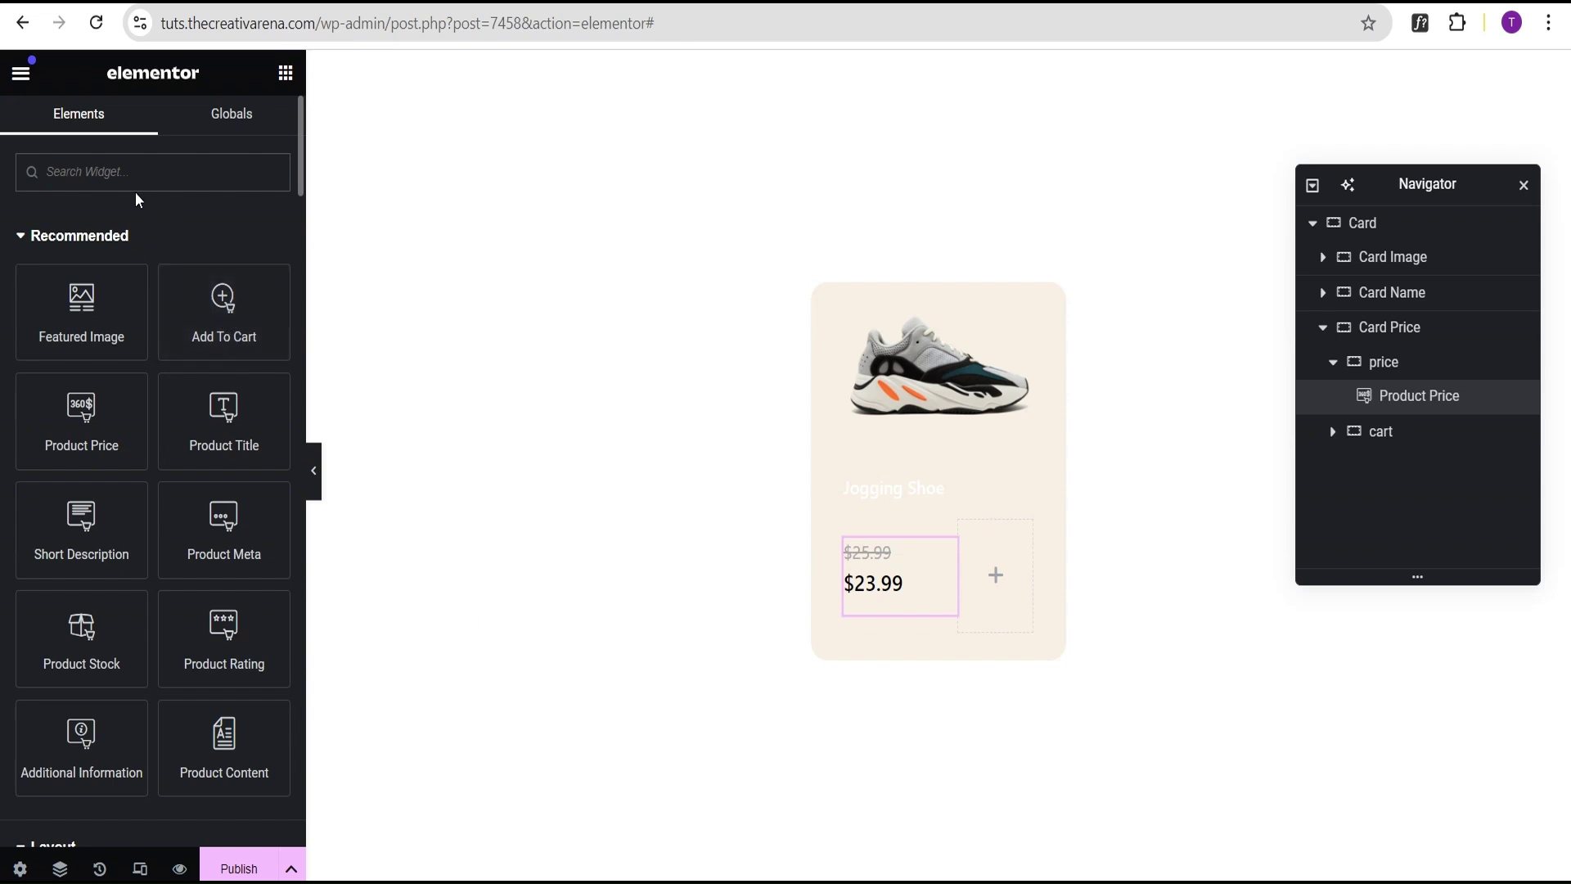
{"action": "type", "text": "add"}
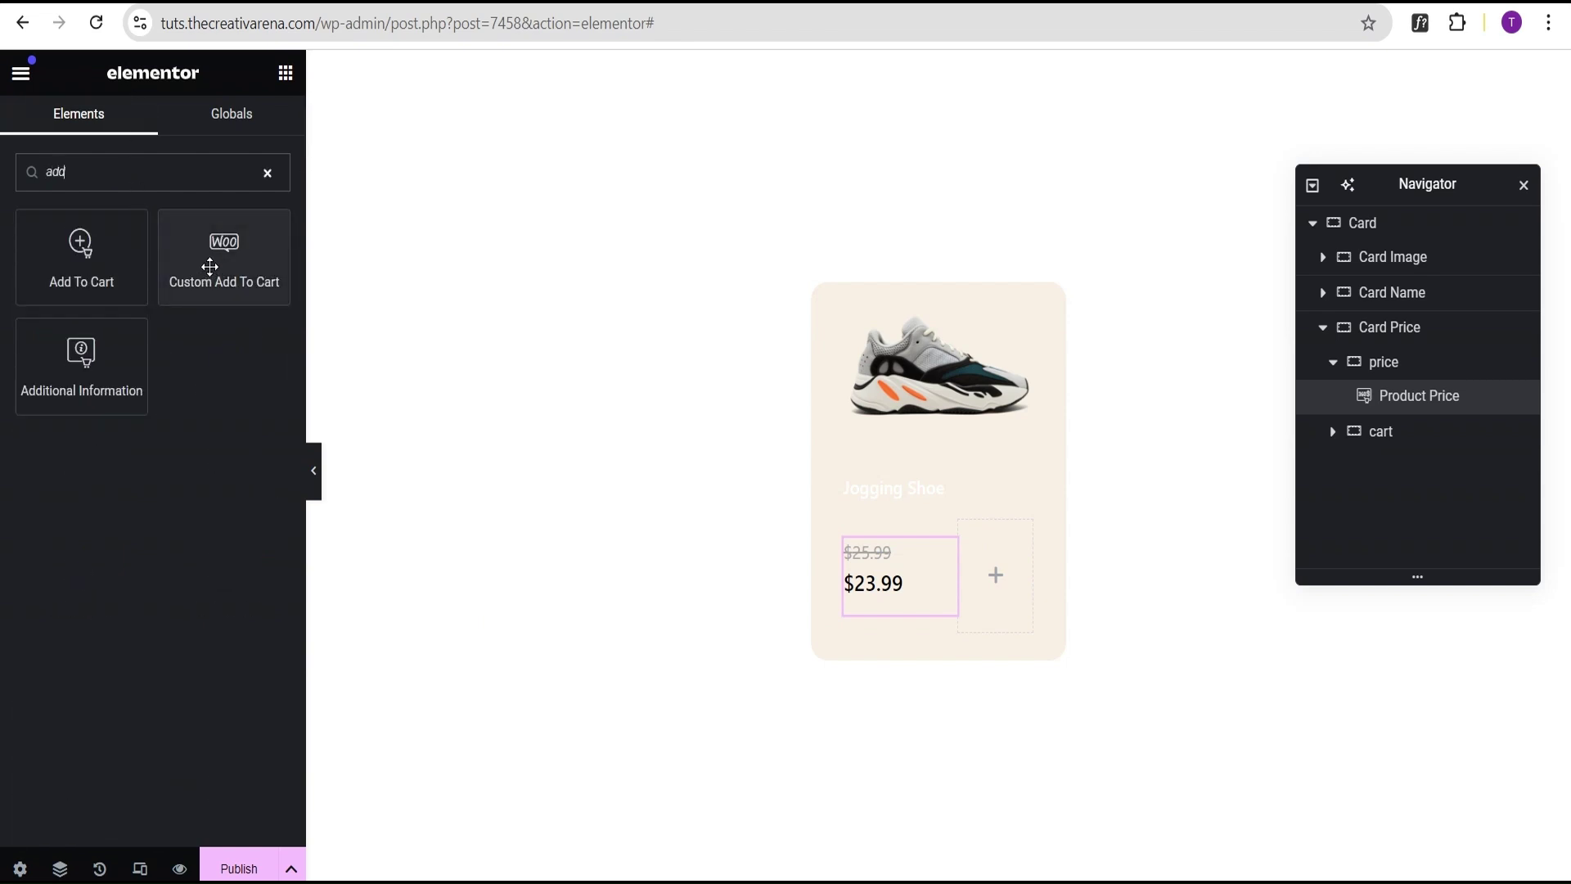
{"action": "left_click_drag", "start_coordinate": [212, 262], "coordinate": [986, 578]}
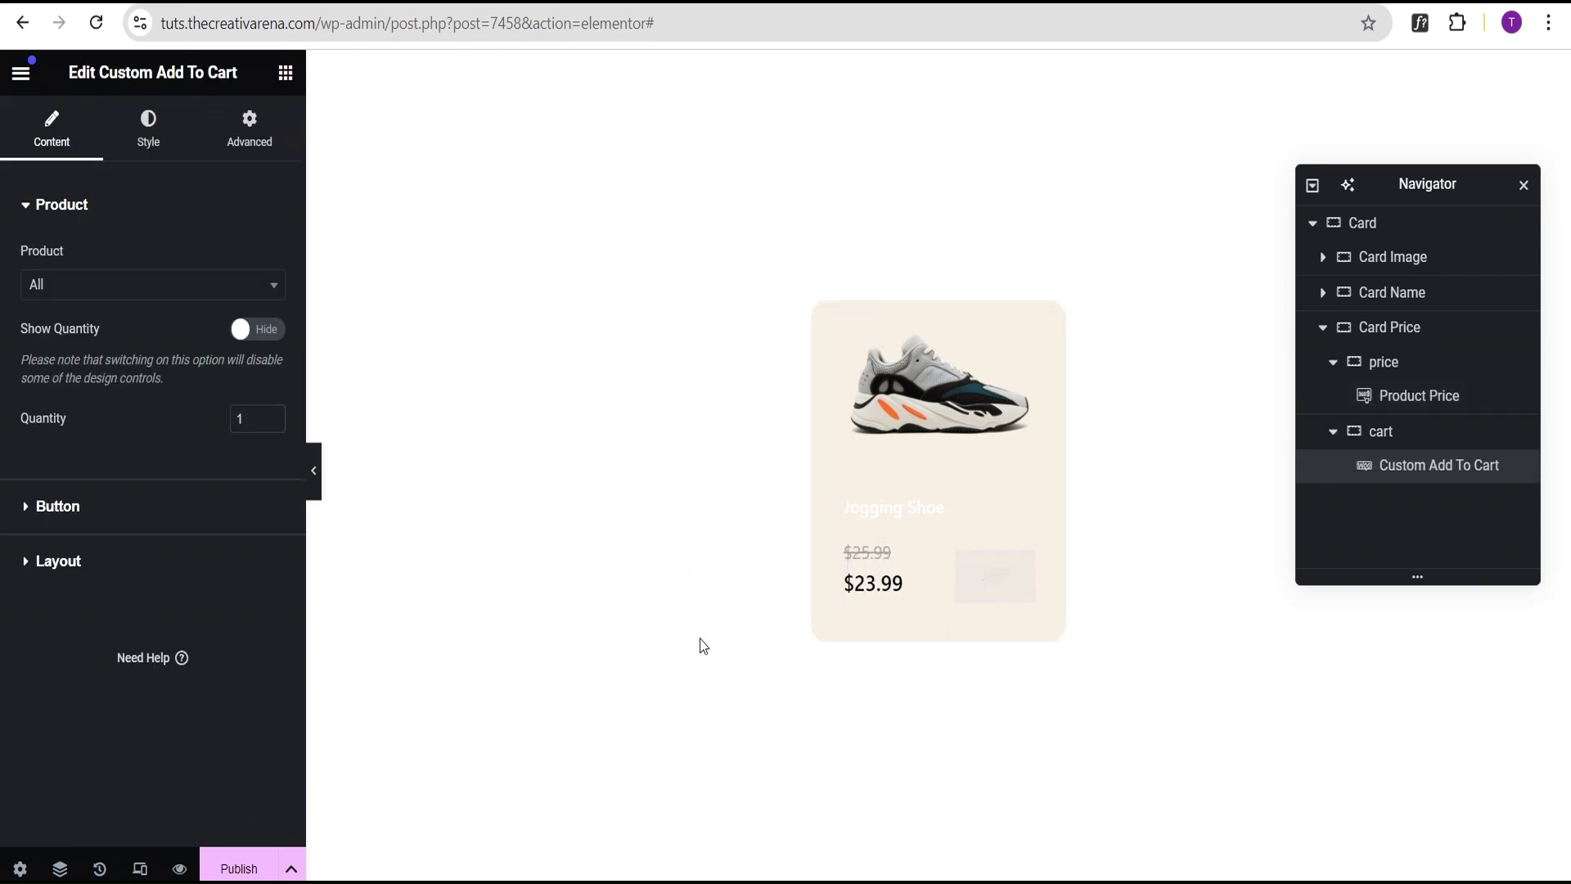
Clear the Add to Cart button's text, leaving only its cart icon.
{"action": "left_click", "coordinate": [95, 513]}
{"action": "left_click_drag", "start_coordinate": [226, 365], "coordinate": [137, 358]}
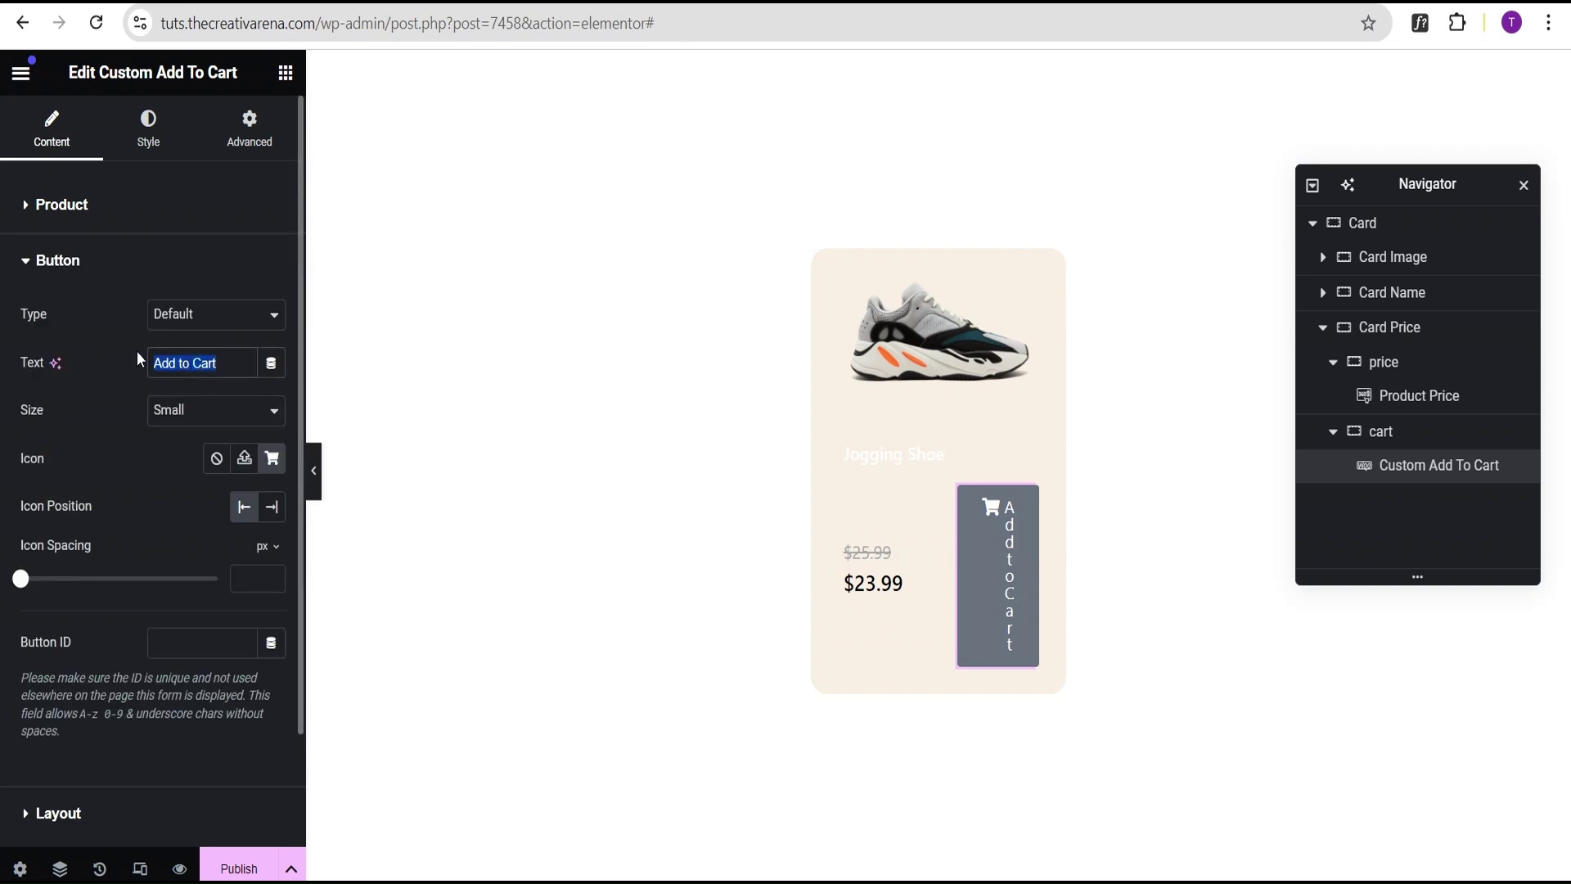
{"action": "key", "text": "BackSpace"}
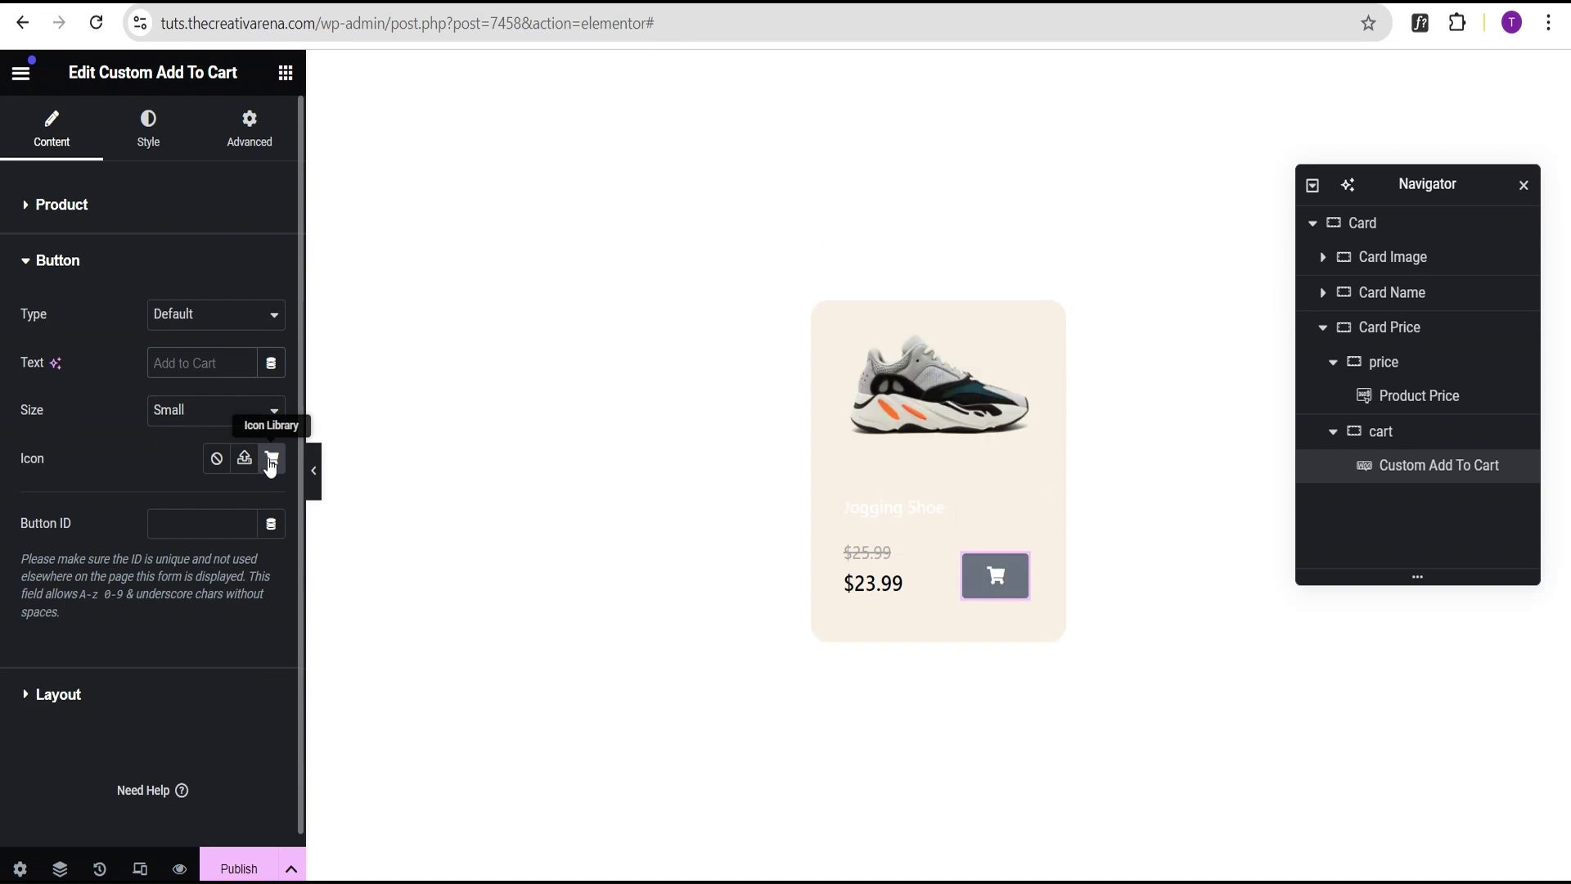
Align the cart button to the right and set its typography size to 1.5 rem.
{"action": "left_click", "coordinate": [149, 136]}
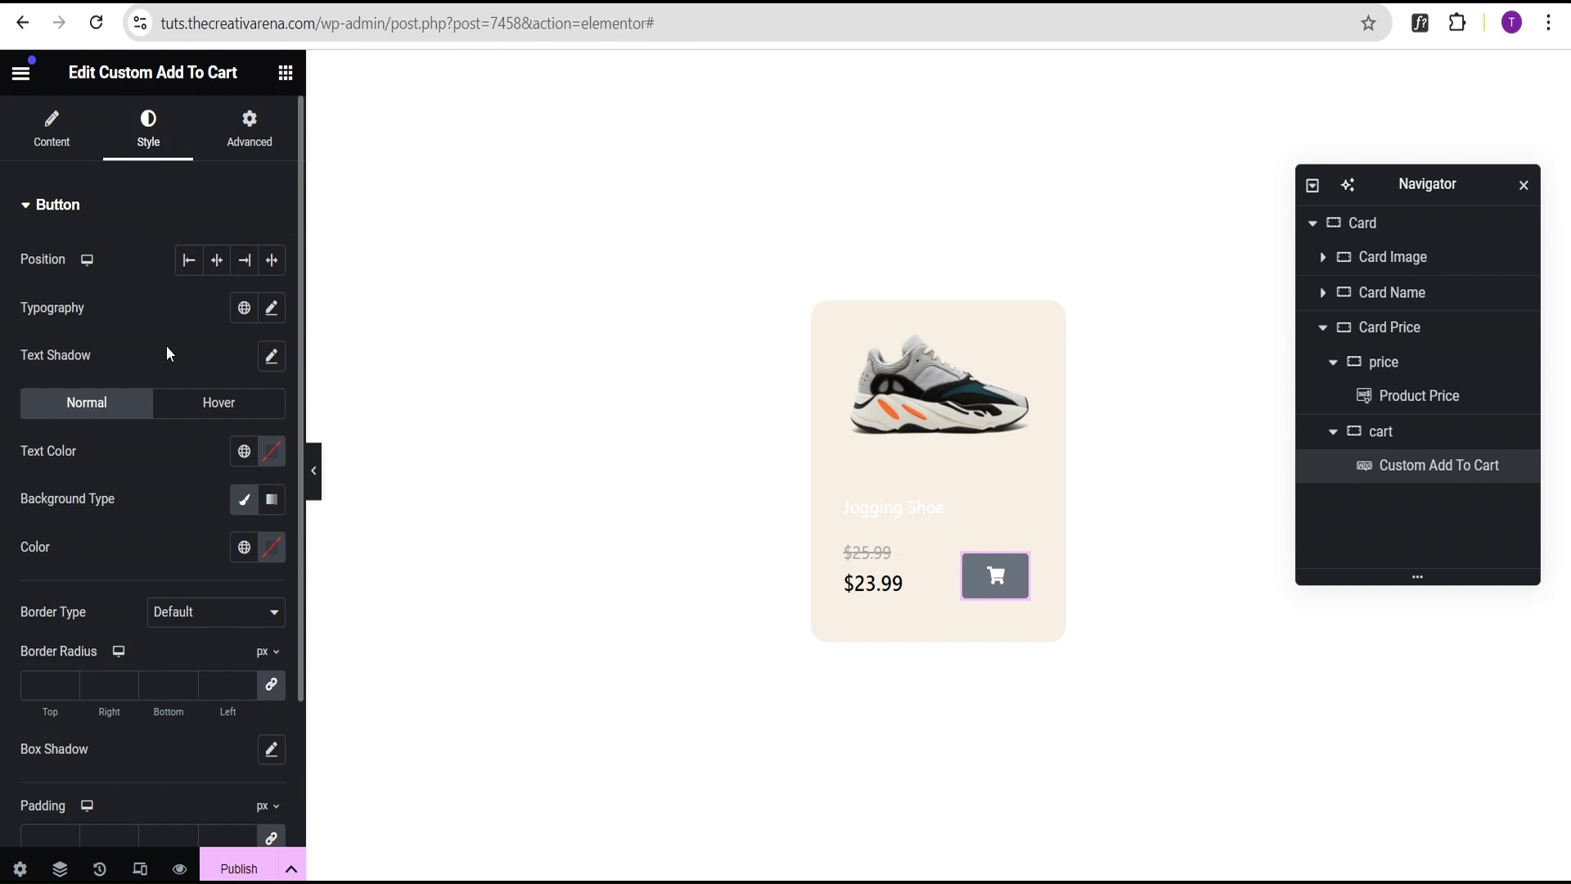
{"action": "left_click", "coordinate": [244, 260]}
{"action": "left_click", "coordinate": [273, 310]}
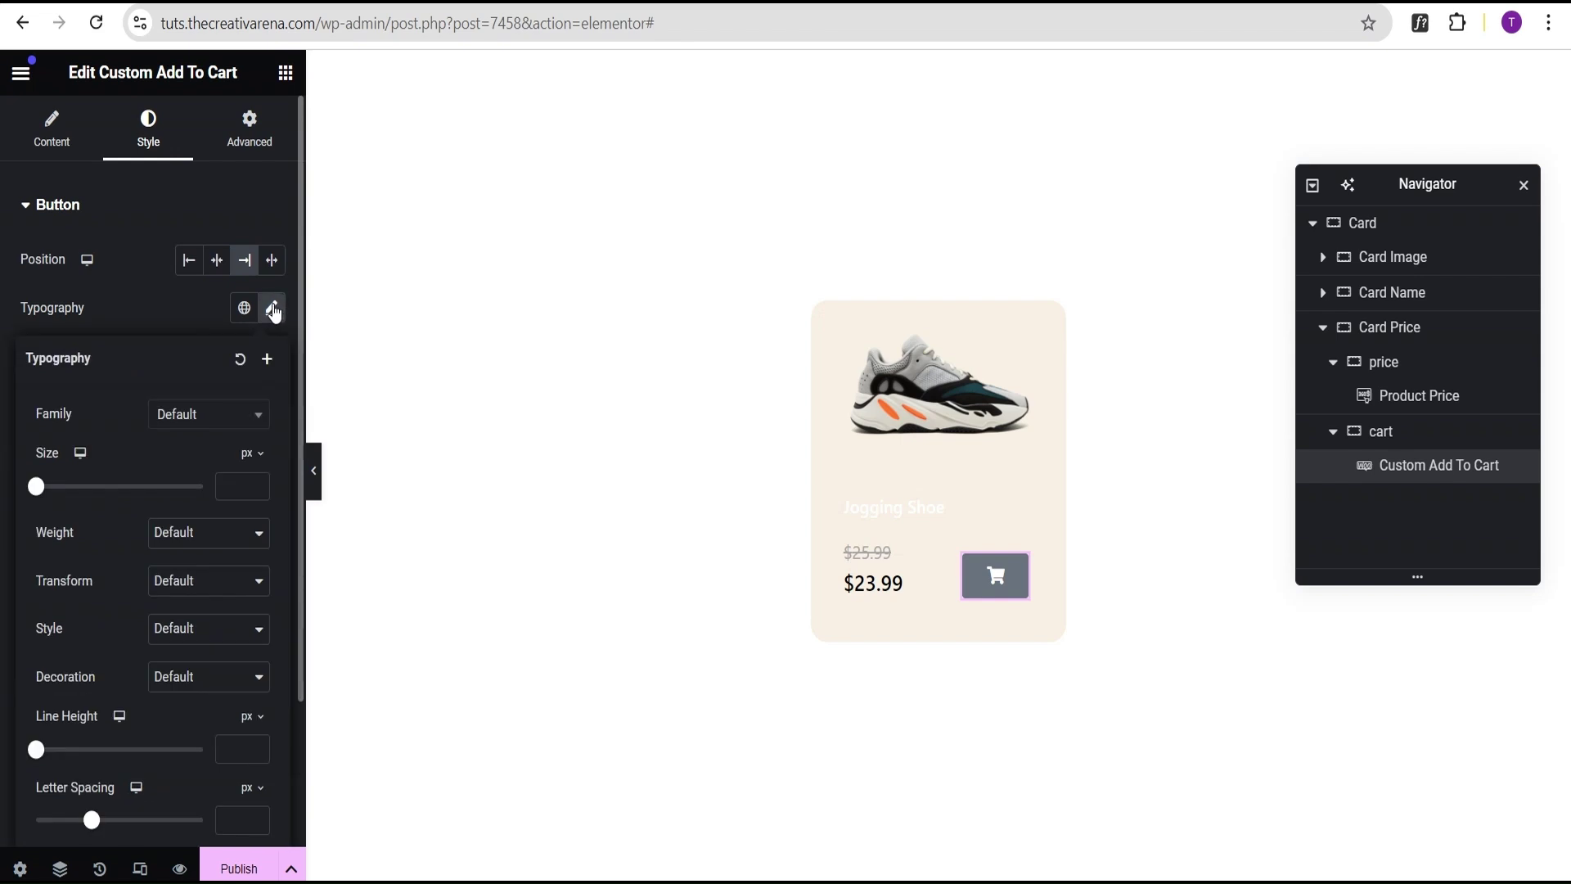
{"action": "left_click", "coordinate": [250, 465]}
{"action": "left_click", "coordinate": [245, 524]}
{"action": "left_click", "coordinate": [236, 488]}
{"action": "type", "text": "1.5"}
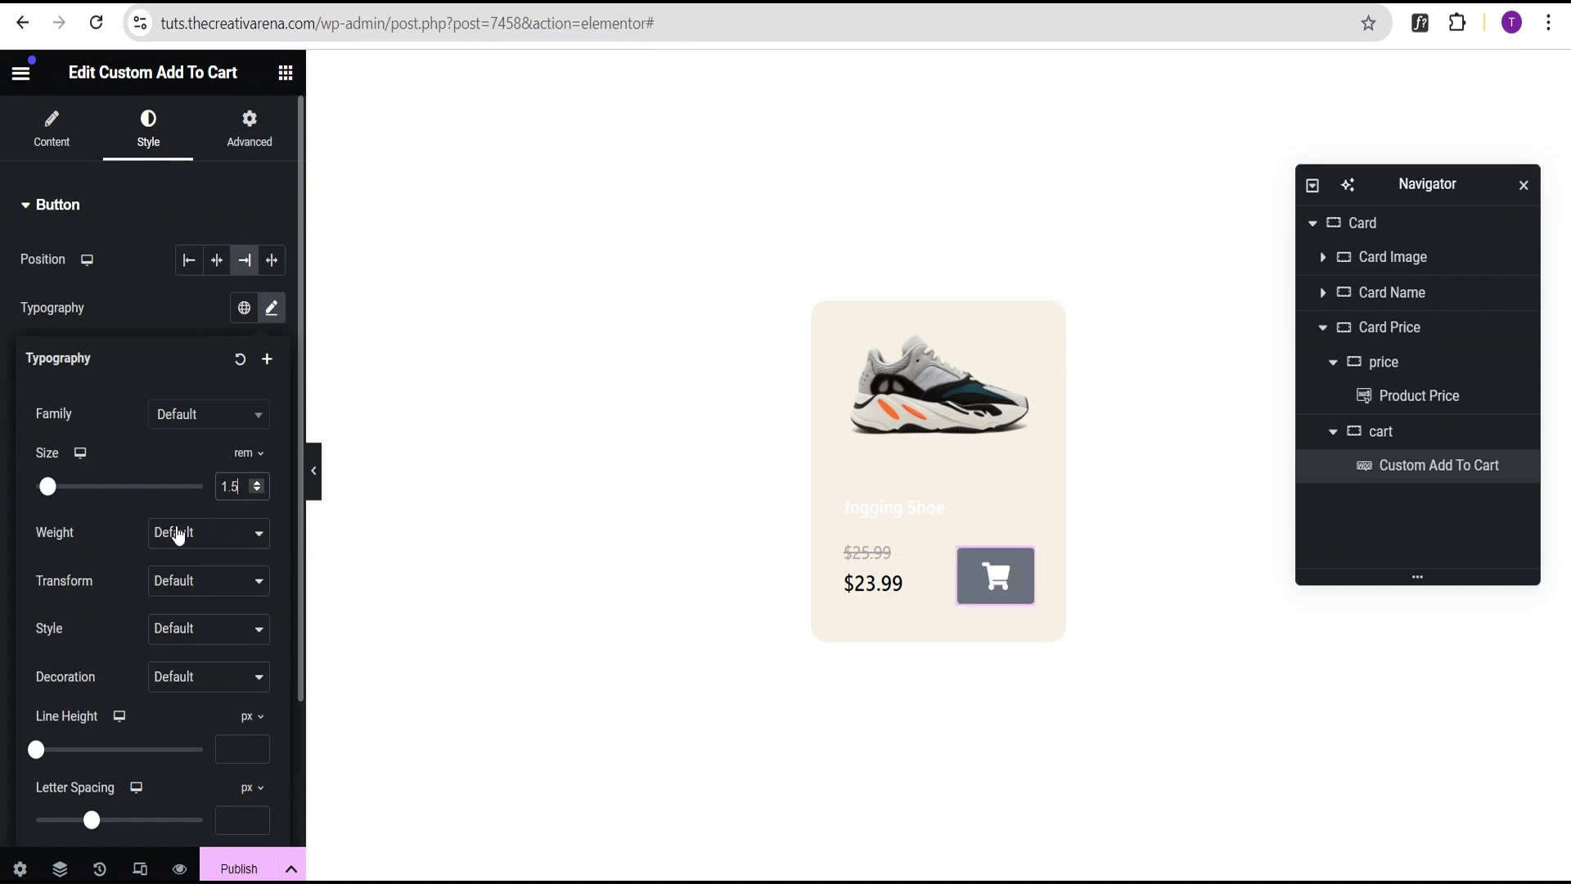
{"action": "left_click", "coordinate": [160, 318]}
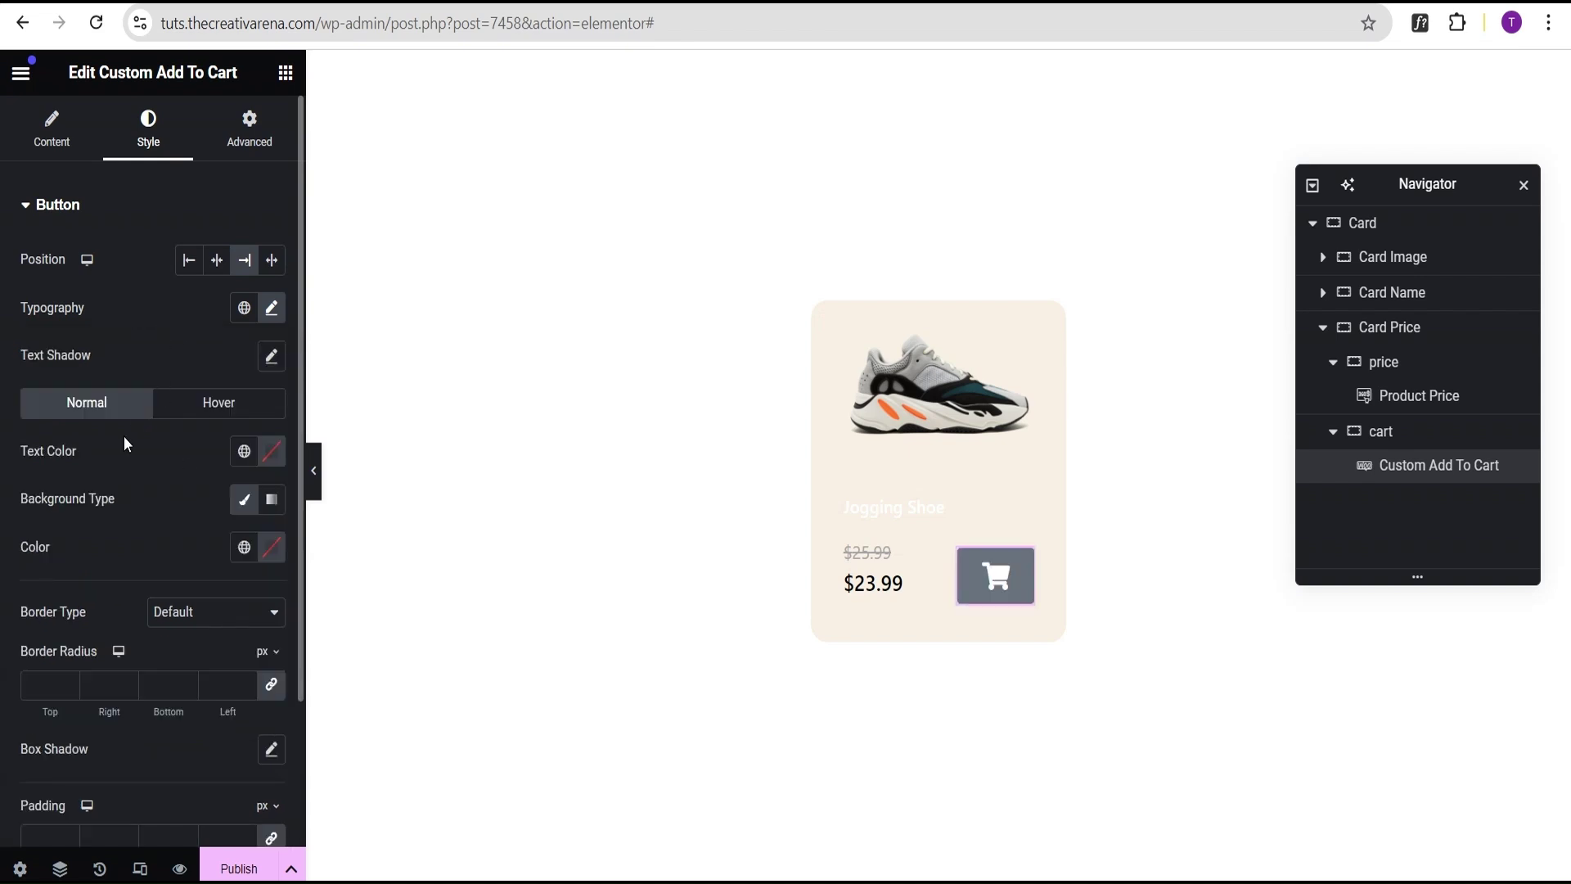
Make the cart button's normal background color fully transparent and set its text color to #000000.
{"action": "scroll", "coordinate": [78, 484], "scroll_direction": "down", "scroll_amount": 2}
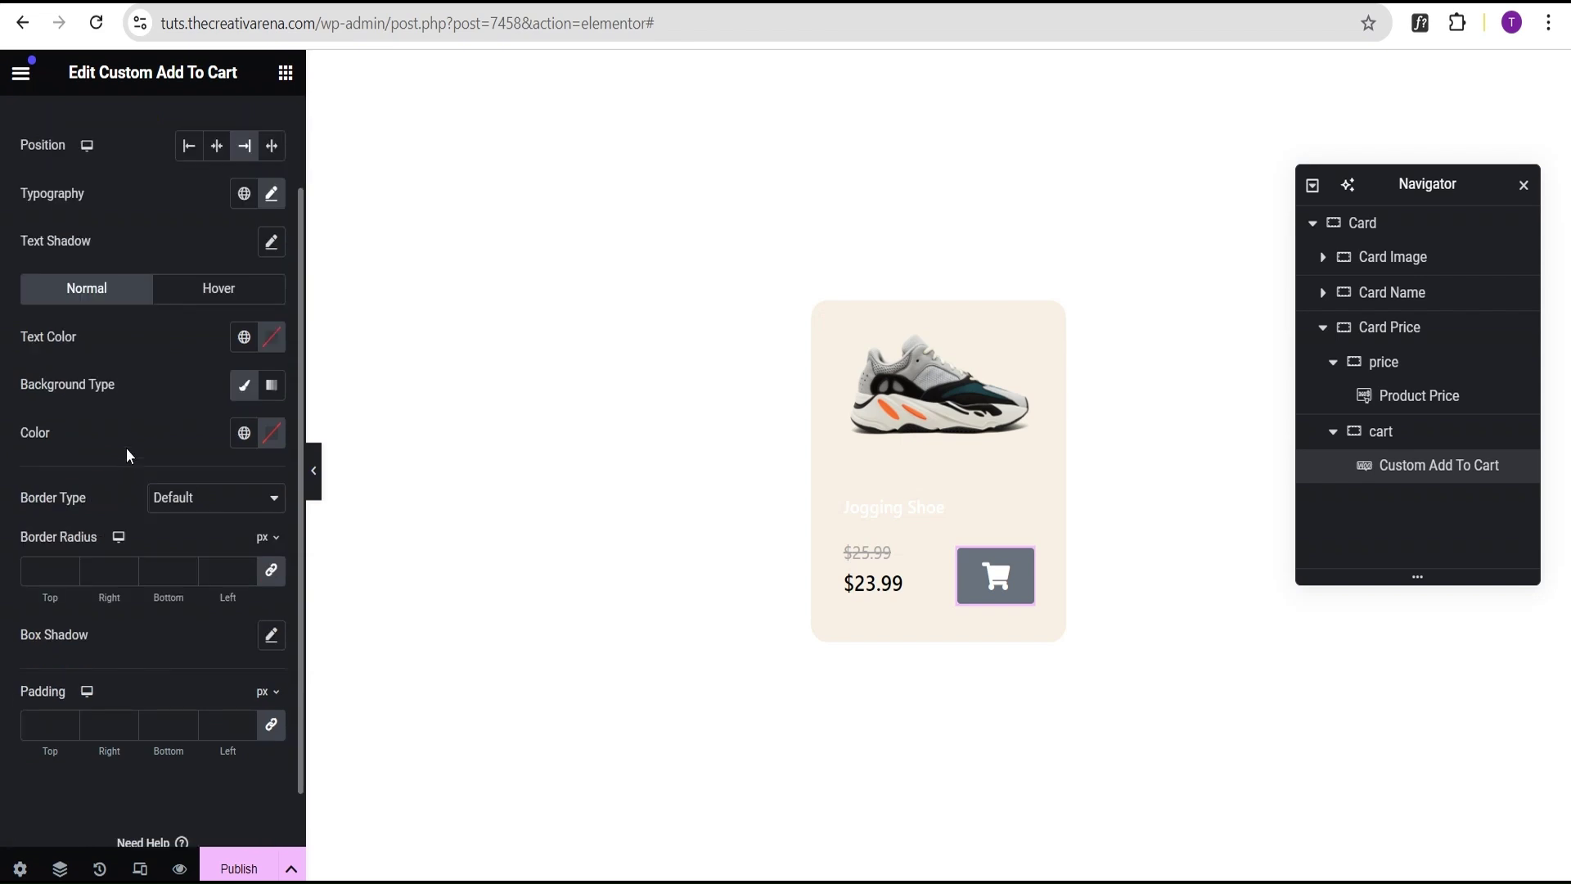
{"action": "left_click", "coordinate": [272, 432]}
{"action": "left_click_drag", "start_coordinate": [385, 734], "coordinate": [126, 733]}
{"action": "left_click", "coordinate": [271, 337]}
{"action": "left_click", "coordinate": [273, 600]}
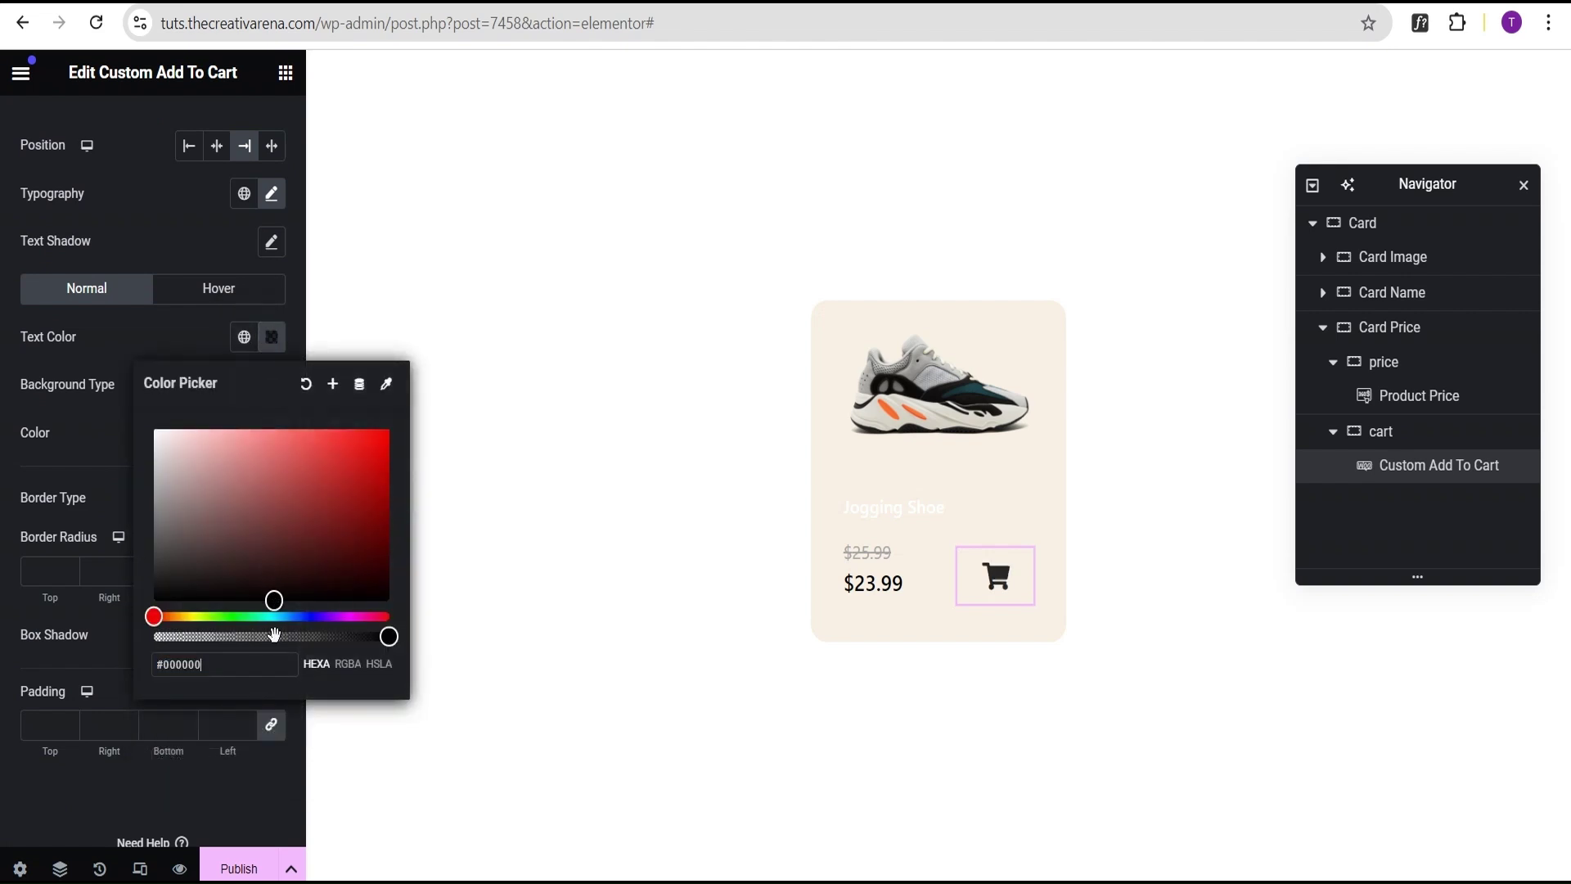
{"action": "left_click", "coordinate": [161, 346]}
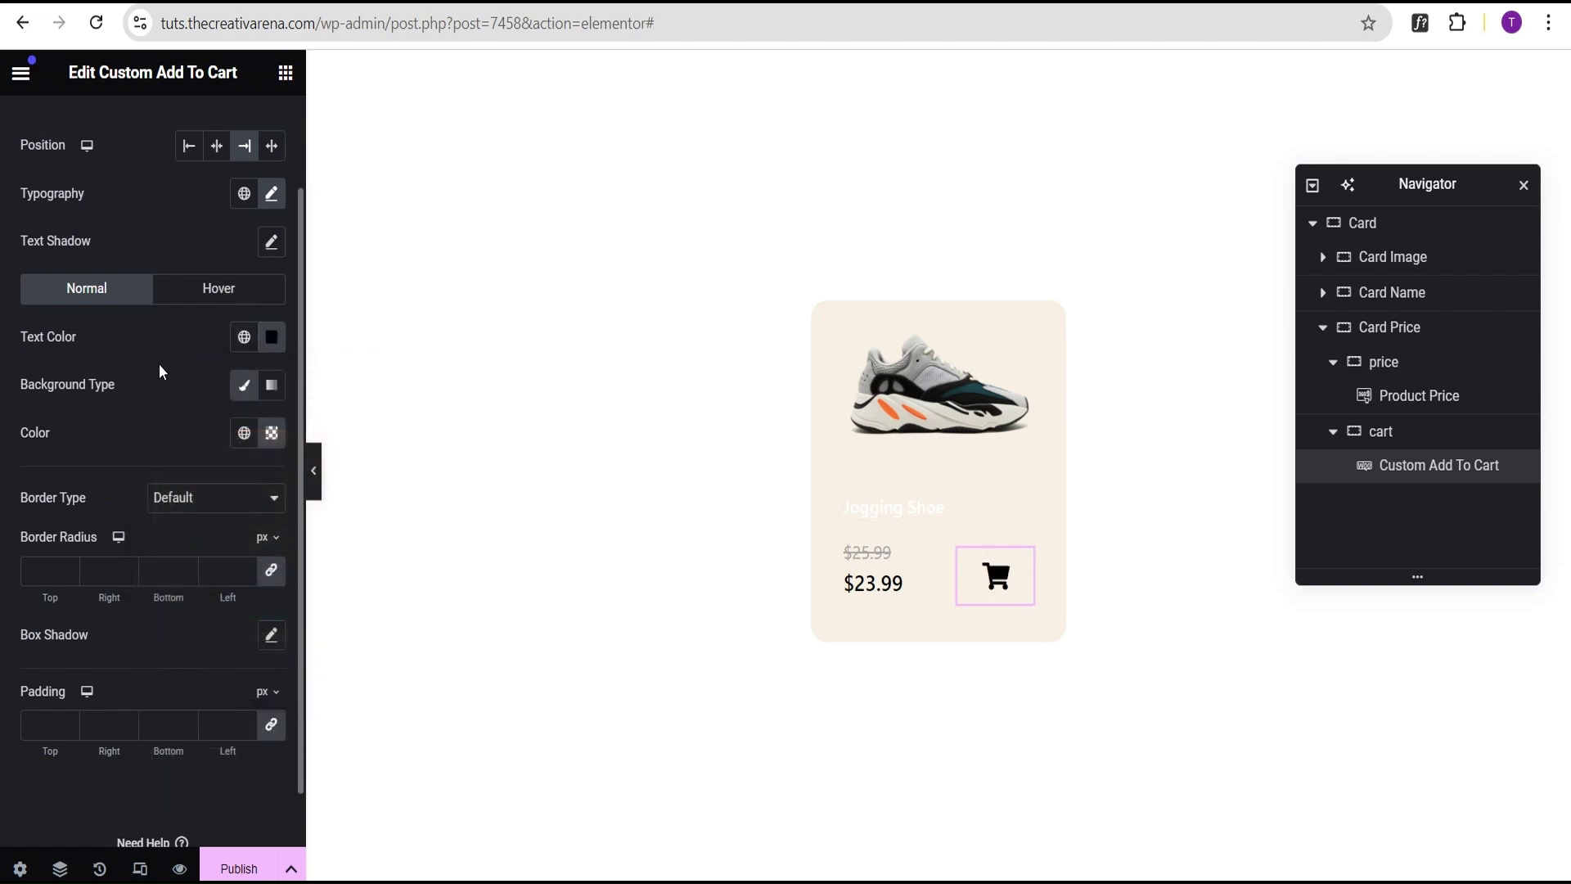
Set the cart button's hover text color to e75f15 and its unlinked padding to 0 on all four sides.
{"action": "left_click", "coordinate": [210, 286]}
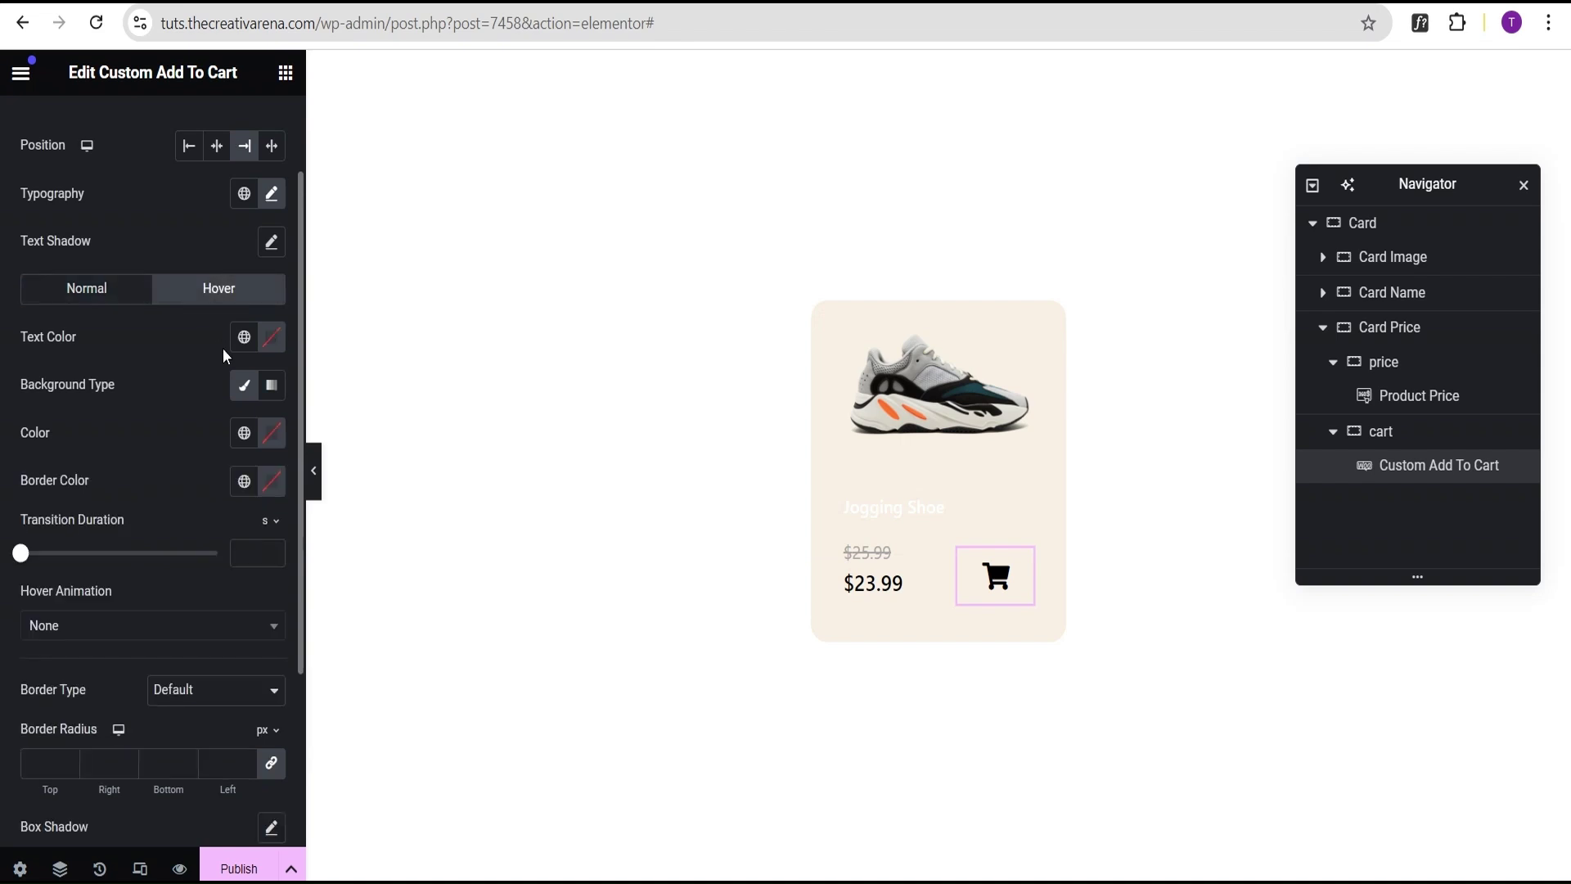
{"action": "left_click", "coordinate": [269, 338]}
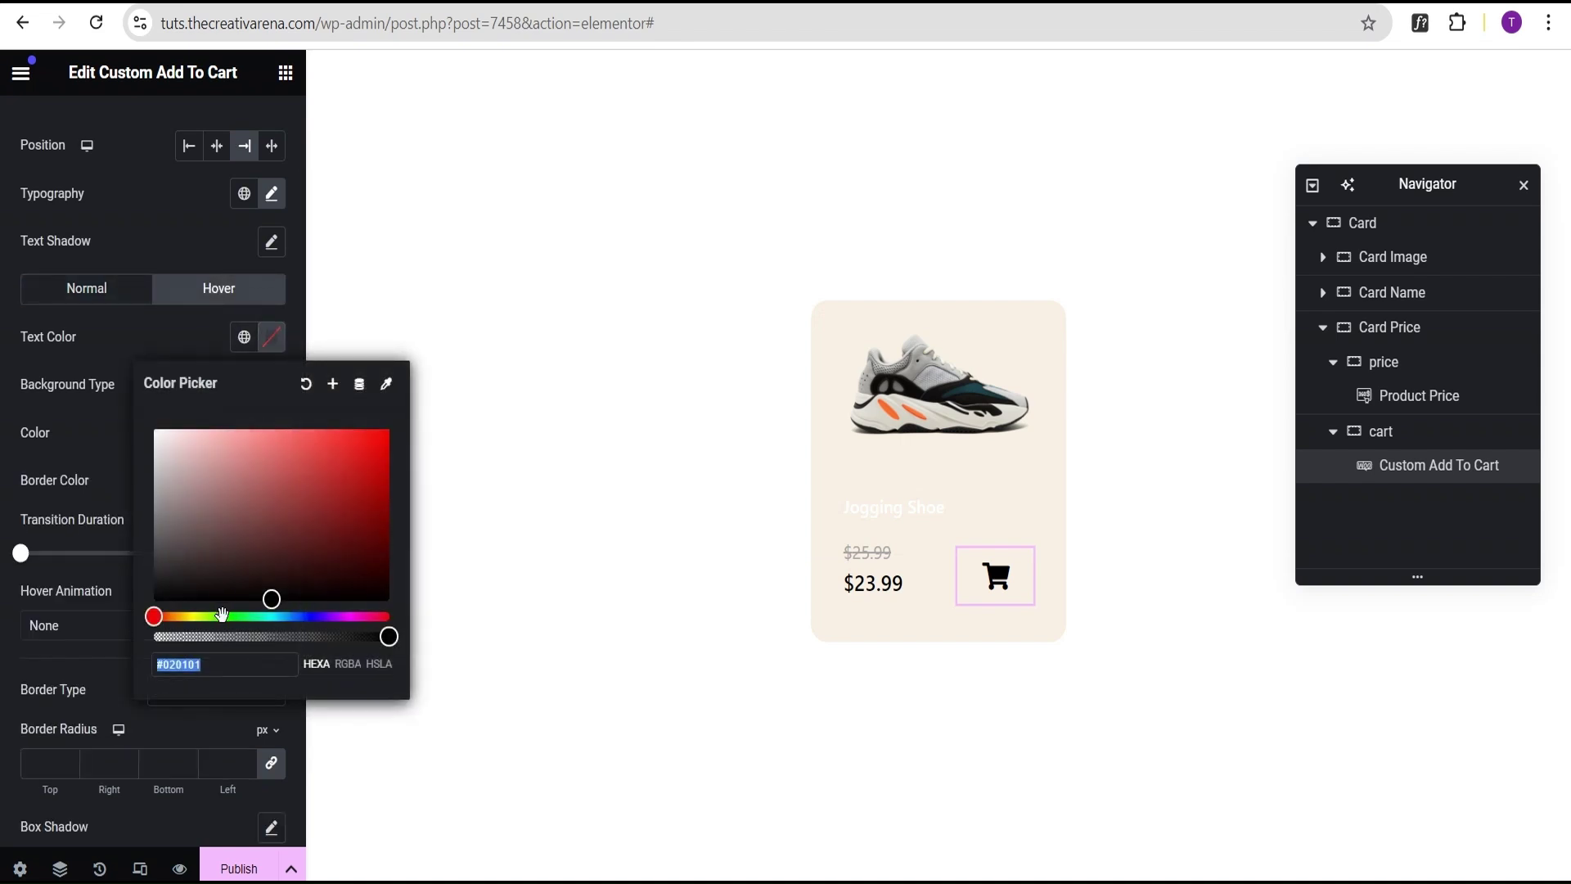
{"action": "type", "text": "e75f15"}
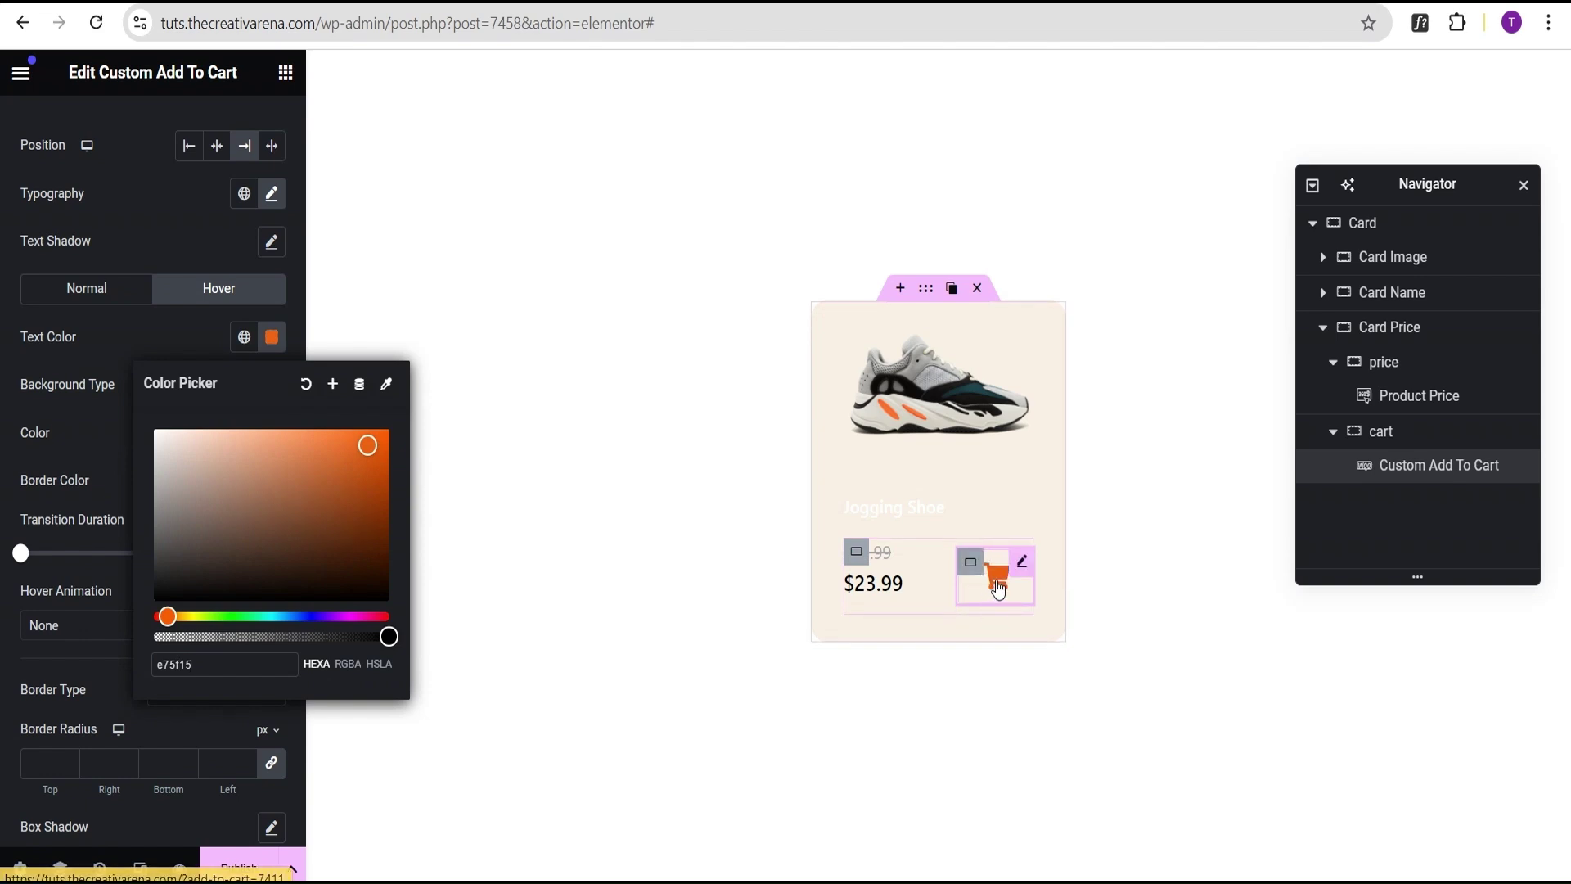
{"action": "left_click", "coordinate": [85, 425]}
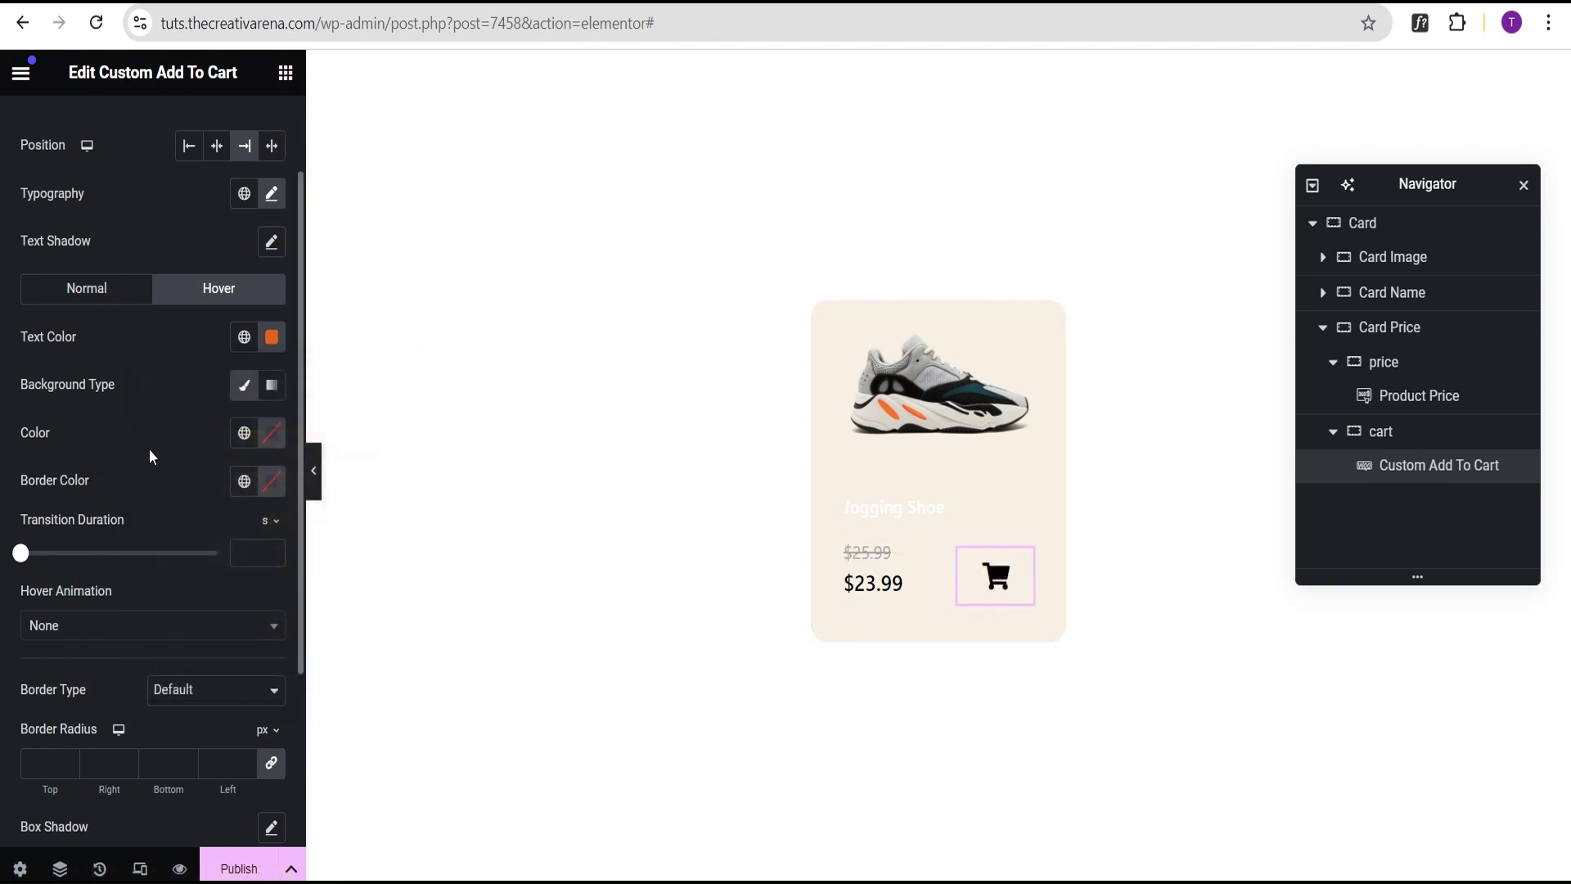
{"action": "scroll", "coordinate": [140, 530], "scroll_direction": "down", "scroll_amount": 3}
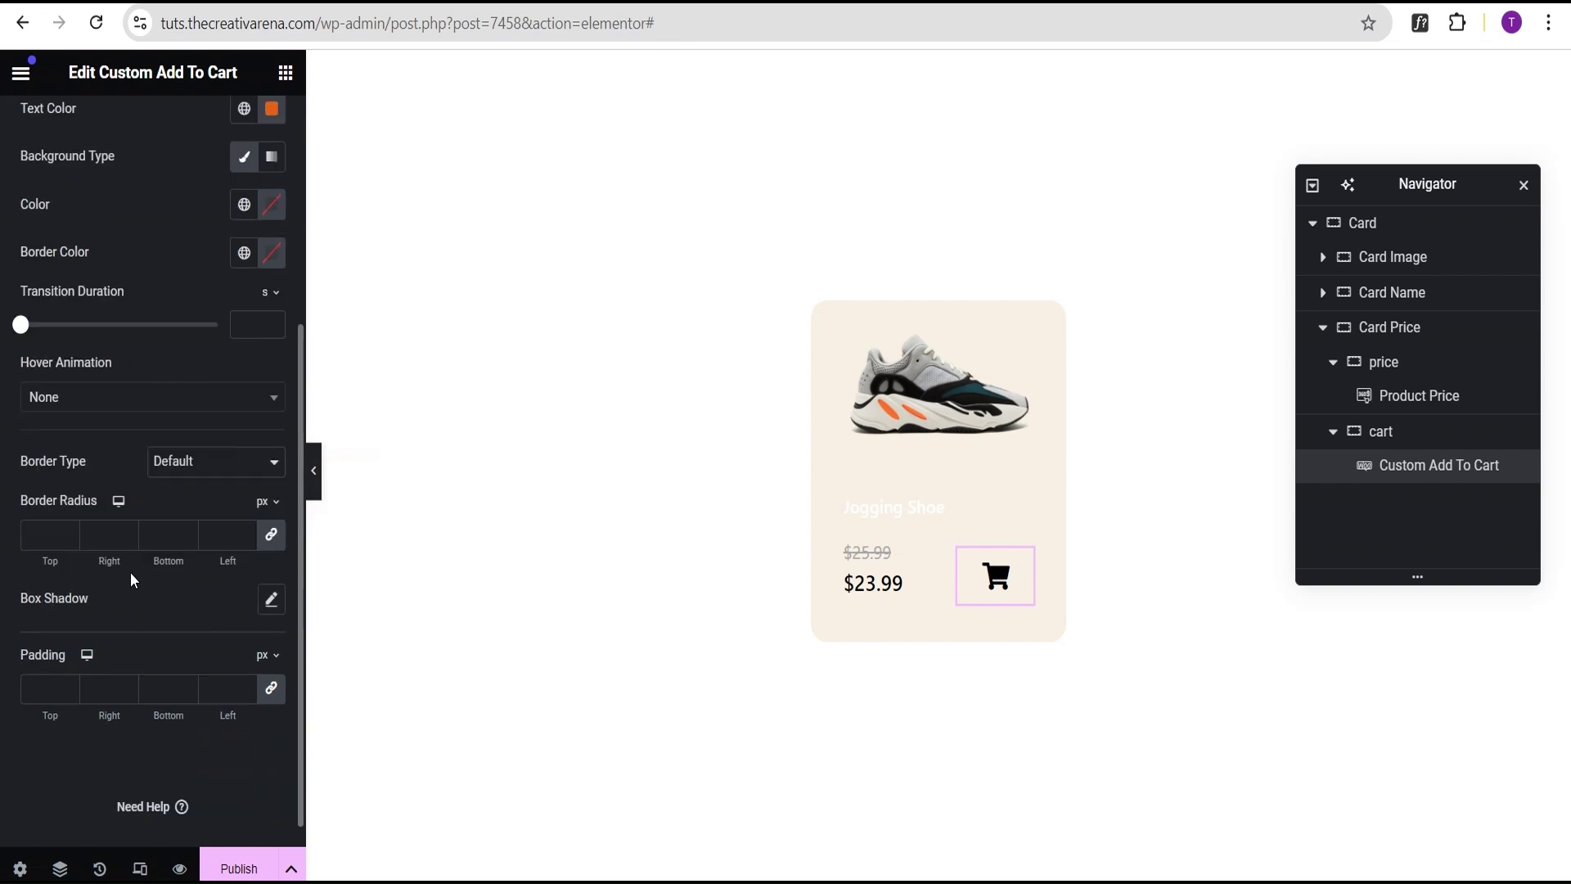
{"action": "left_click", "coordinate": [273, 693]}
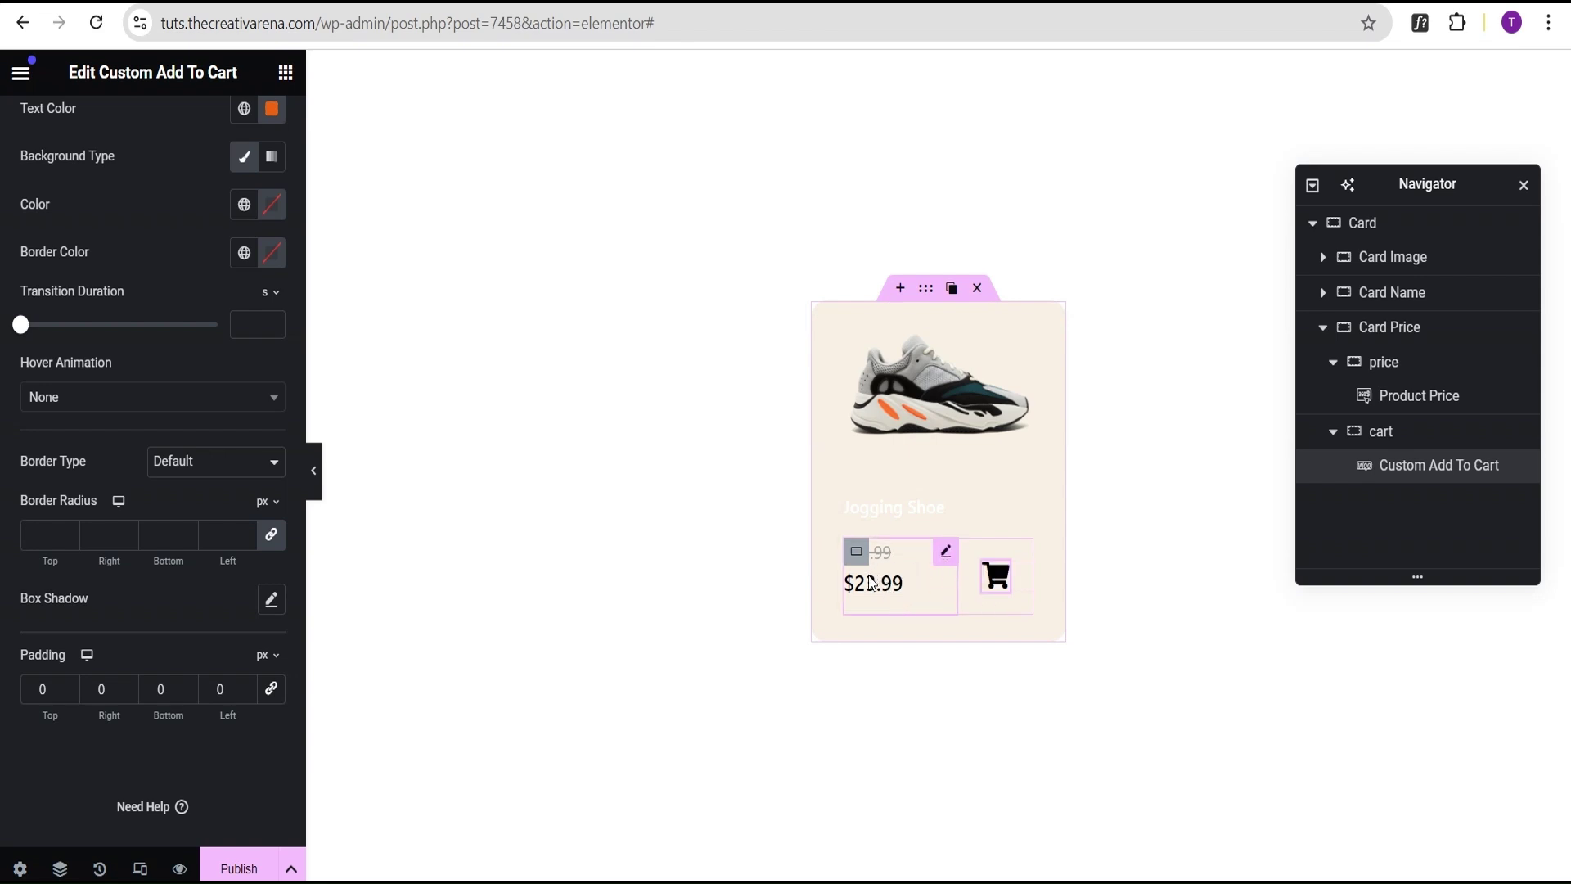
Unlink the Product Price widget's margins and set the bottom margin to -15 px, with the other sides at 0.
{"action": "left_click", "coordinate": [948, 555]}
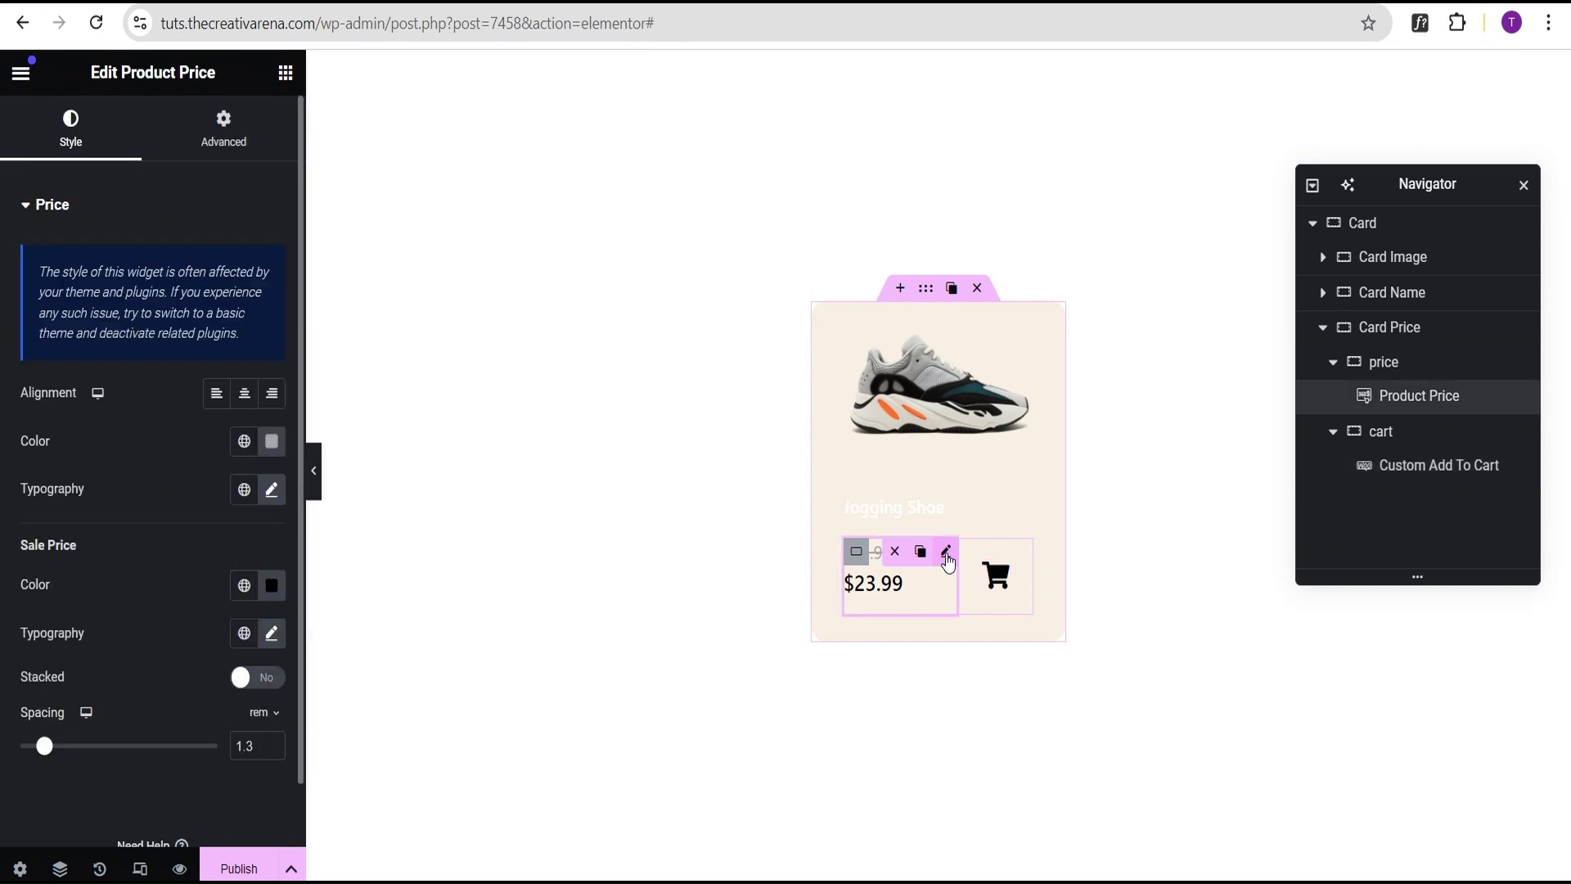
{"action": "left_click", "coordinate": [223, 127]}
{"action": "left_click", "coordinate": [271, 287]}
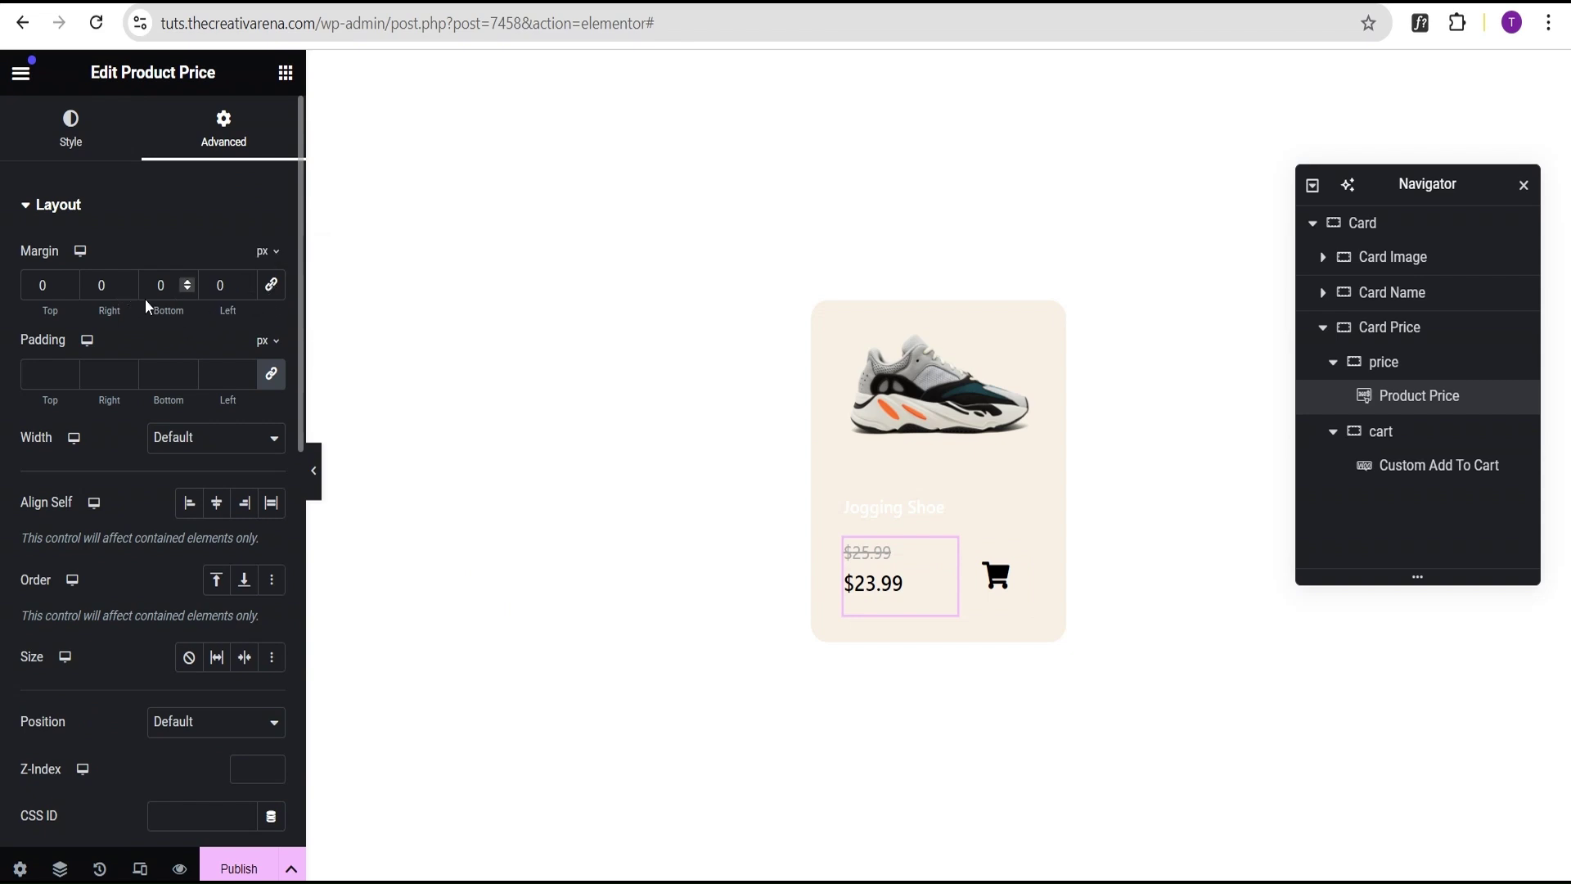
{"action": "left_click", "coordinate": [187, 290]}
{"action": "left_click", "coordinate": [187, 289]}
{"action": "left_click", "coordinate": [187, 290]}
{"action": "left_click", "coordinate": [186, 290]}
{"action": "left_click", "coordinate": [186, 289]}
{"action": "left_click", "coordinate": [187, 289]}
{"action": "left_click", "coordinate": [187, 290]}
{"action": "left_click", "coordinate": [186, 289]}
{"action": "left_click", "coordinate": [187, 290]}
{"action": "left_click", "coordinate": [186, 290]}
{"action": "left_click", "coordinate": [187, 290]}
{"action": "left_click", "coordinate": [187, 290]}
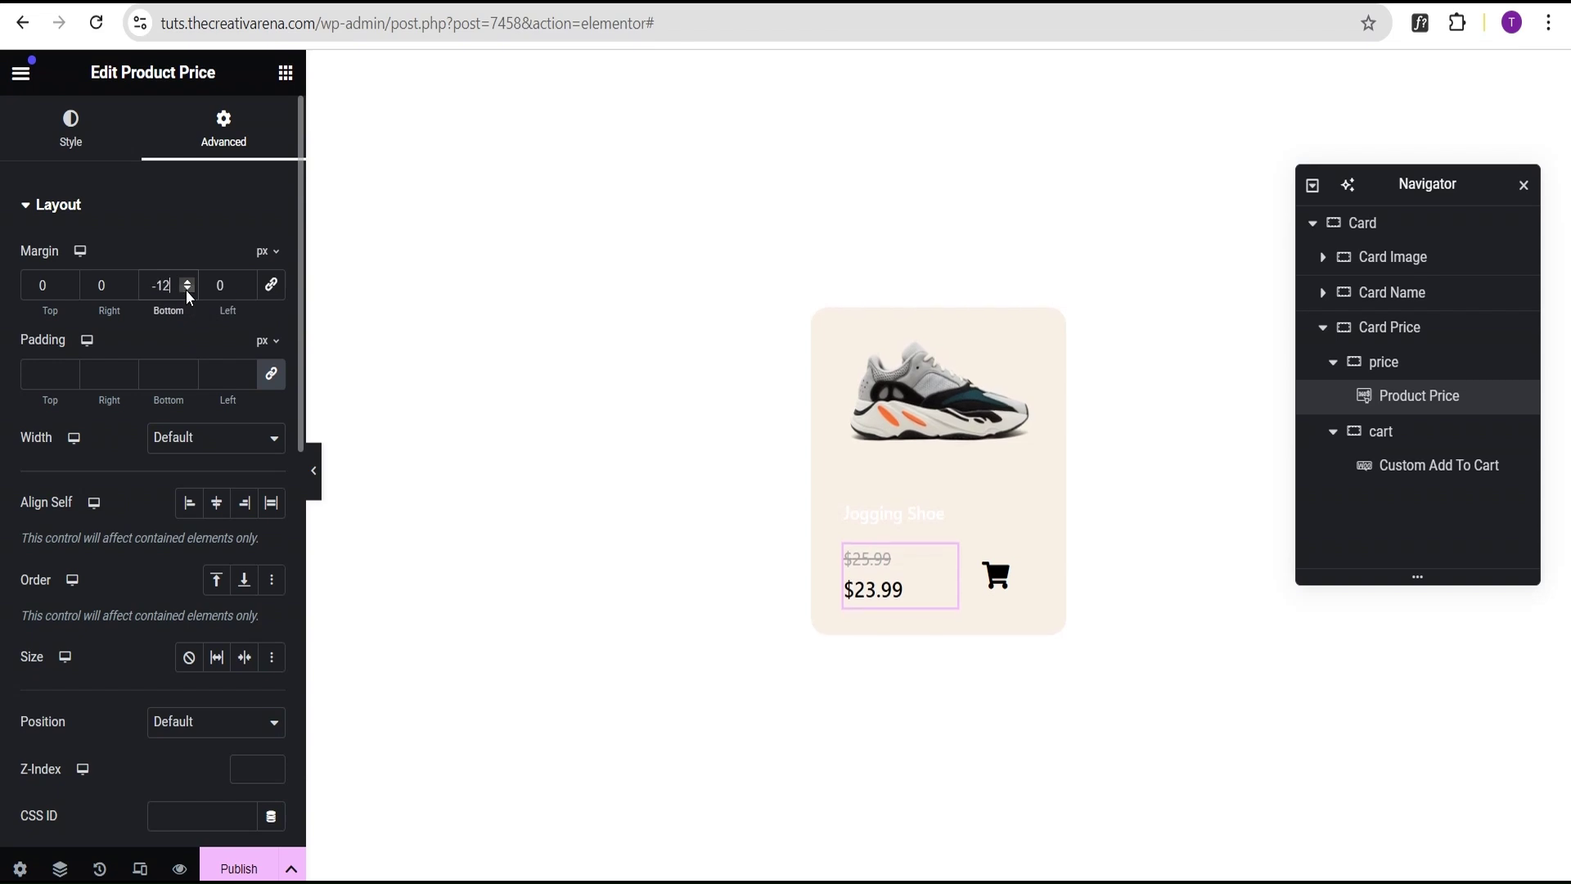
{"action": "left_click", "coordinate": [187, 290]}
{"action": "left_click", "coordinate": [186, 290]}
{"action": "left_click", "coordinate": [186, 290]}
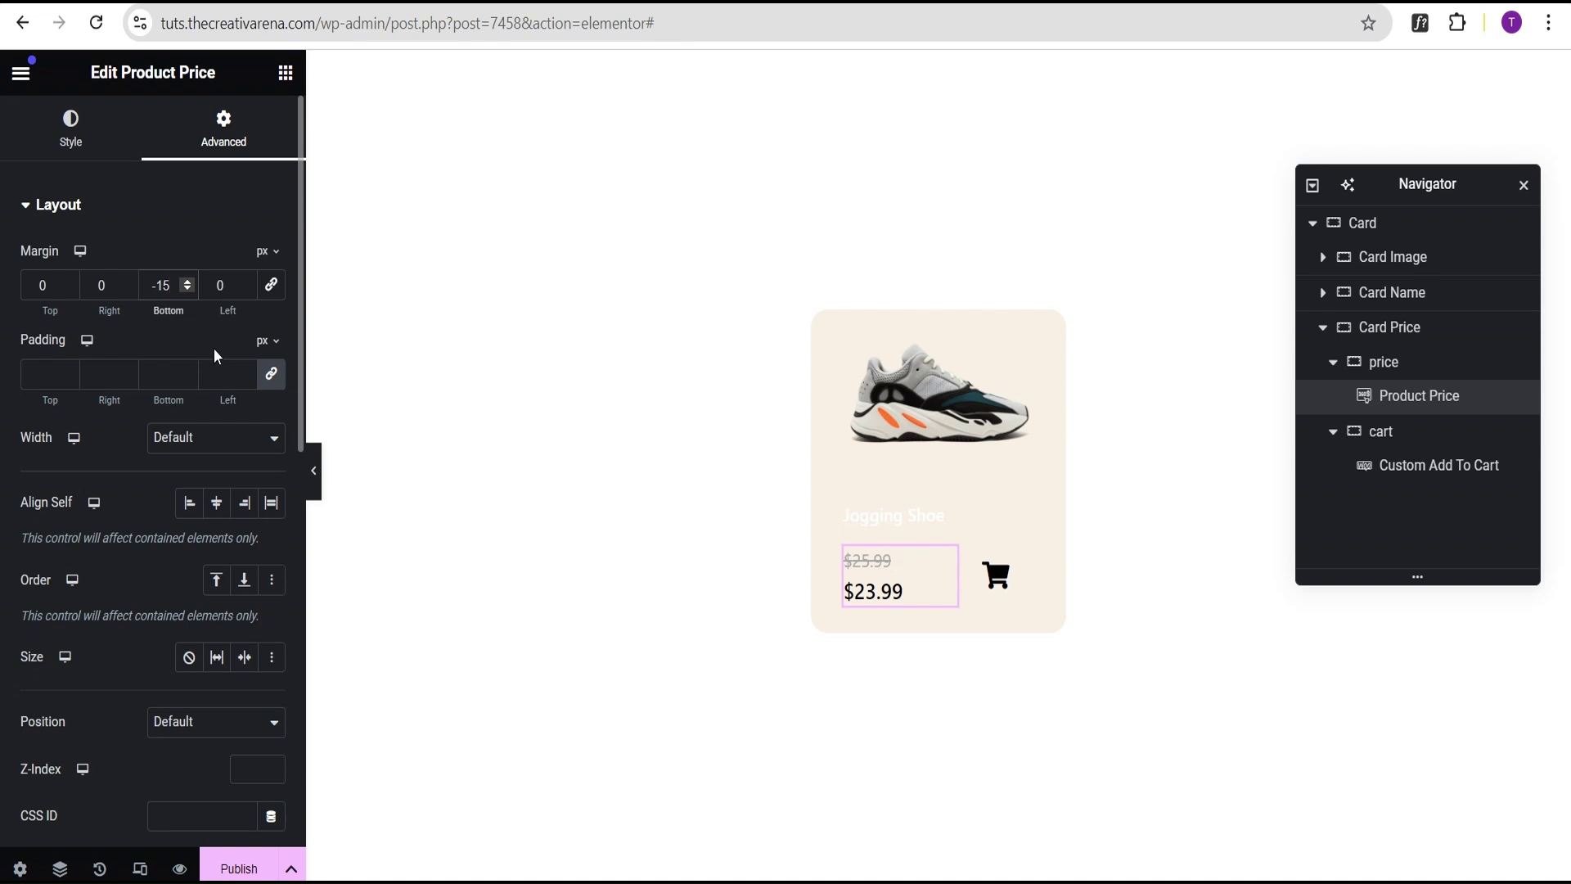
Preview the card with the editing panel hidden and check its tablet portrait layout.
{"action": "left_click", "coordinate": [308, 474]}
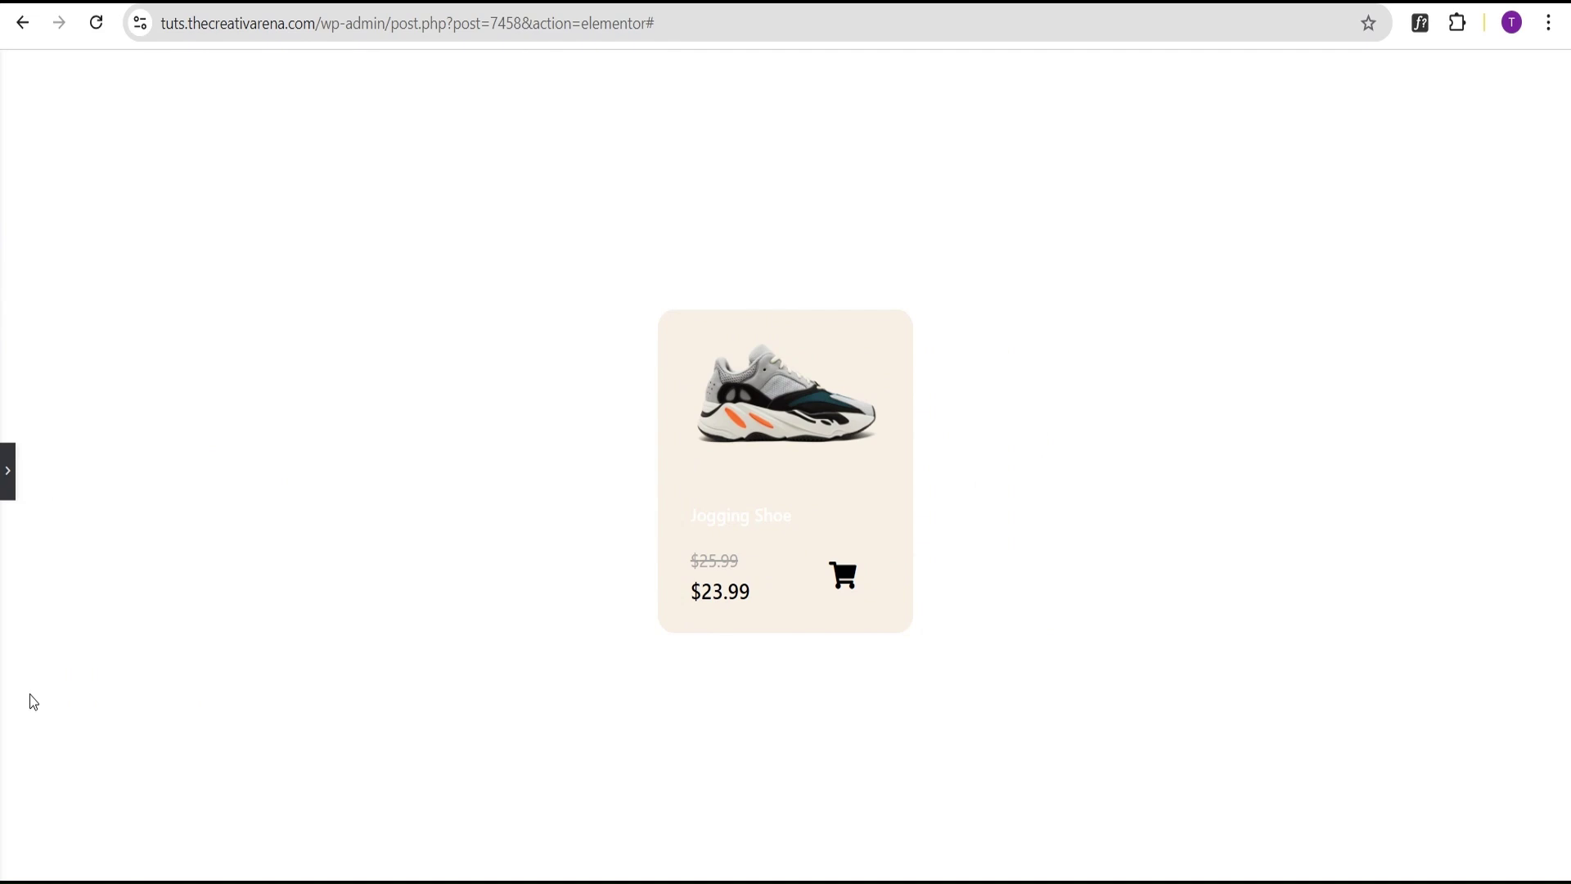
{"action": "left_click", "coordinate": [4, 481]}
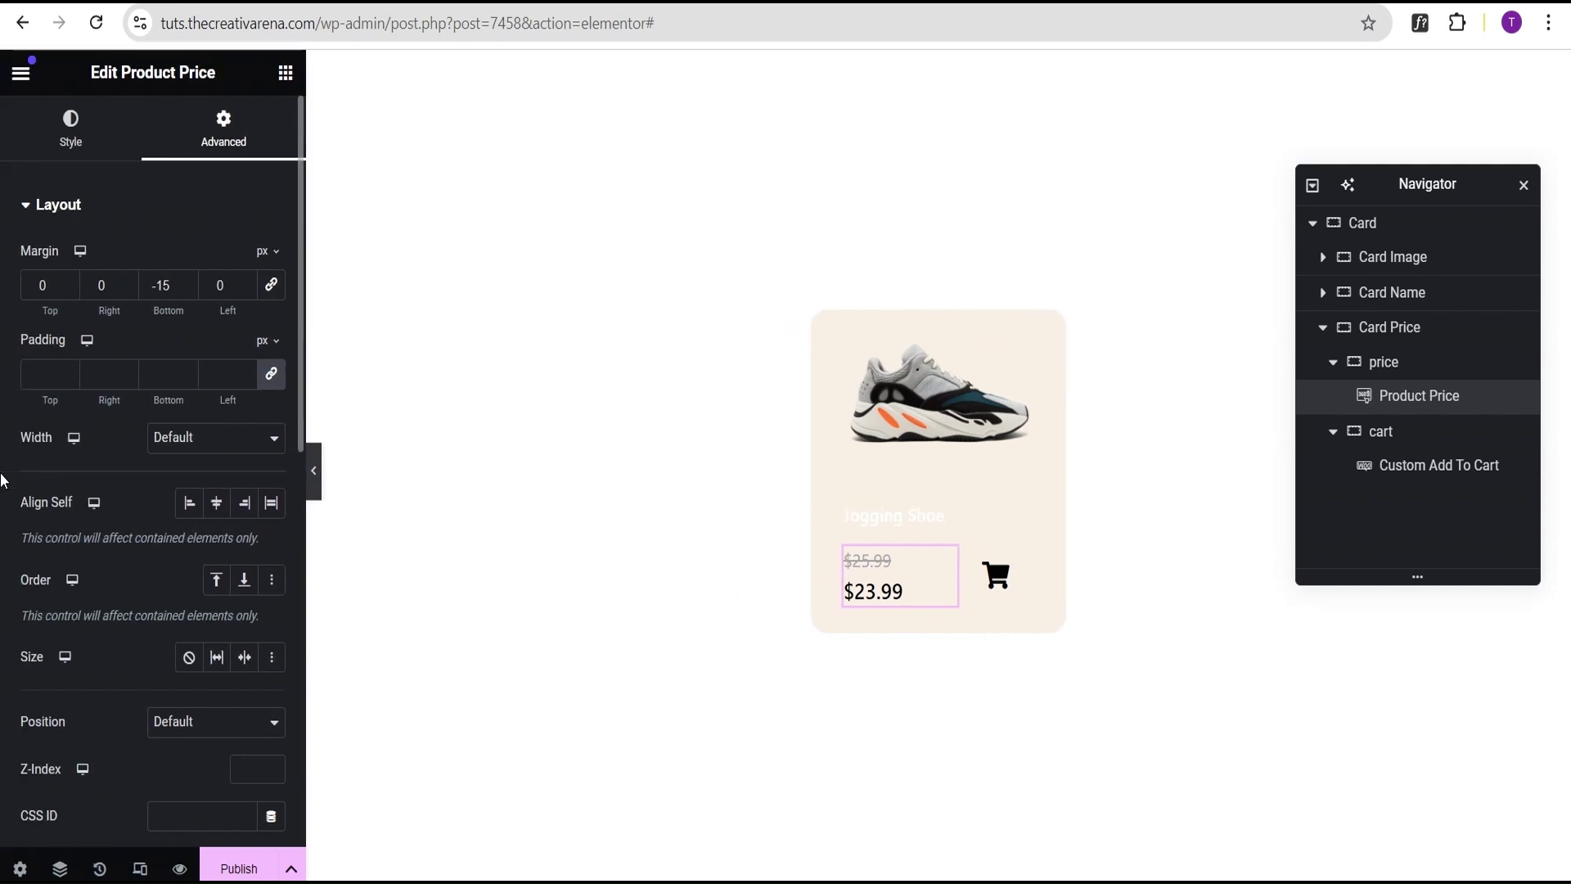
{"action": "left_click", "coordinate": [140, 869]}
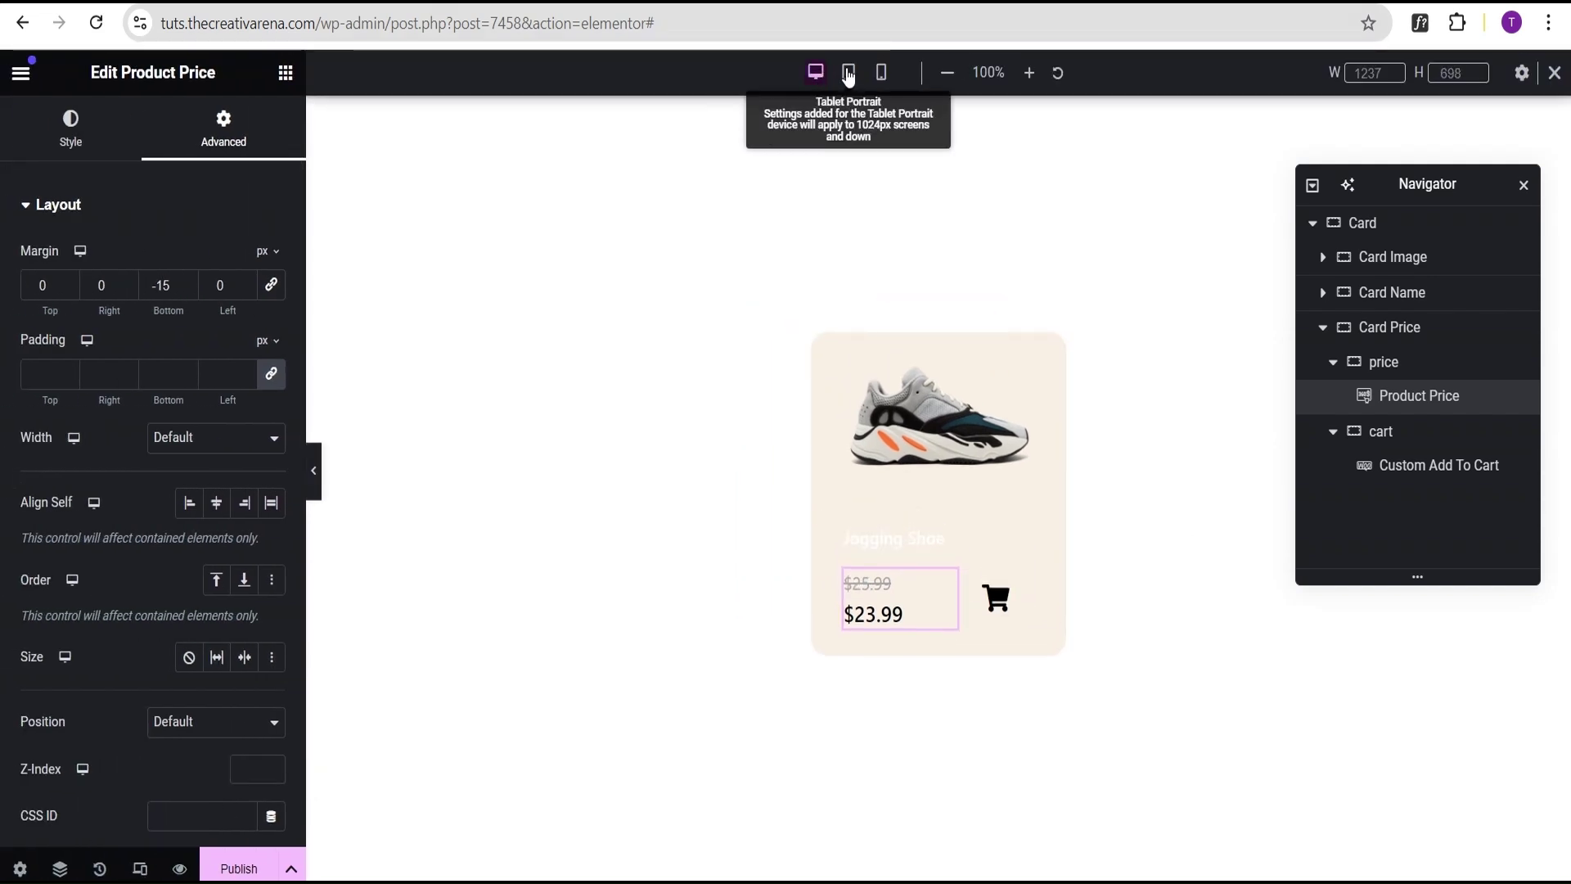
{"action": "left_click", "coordinate": [850, 74]}
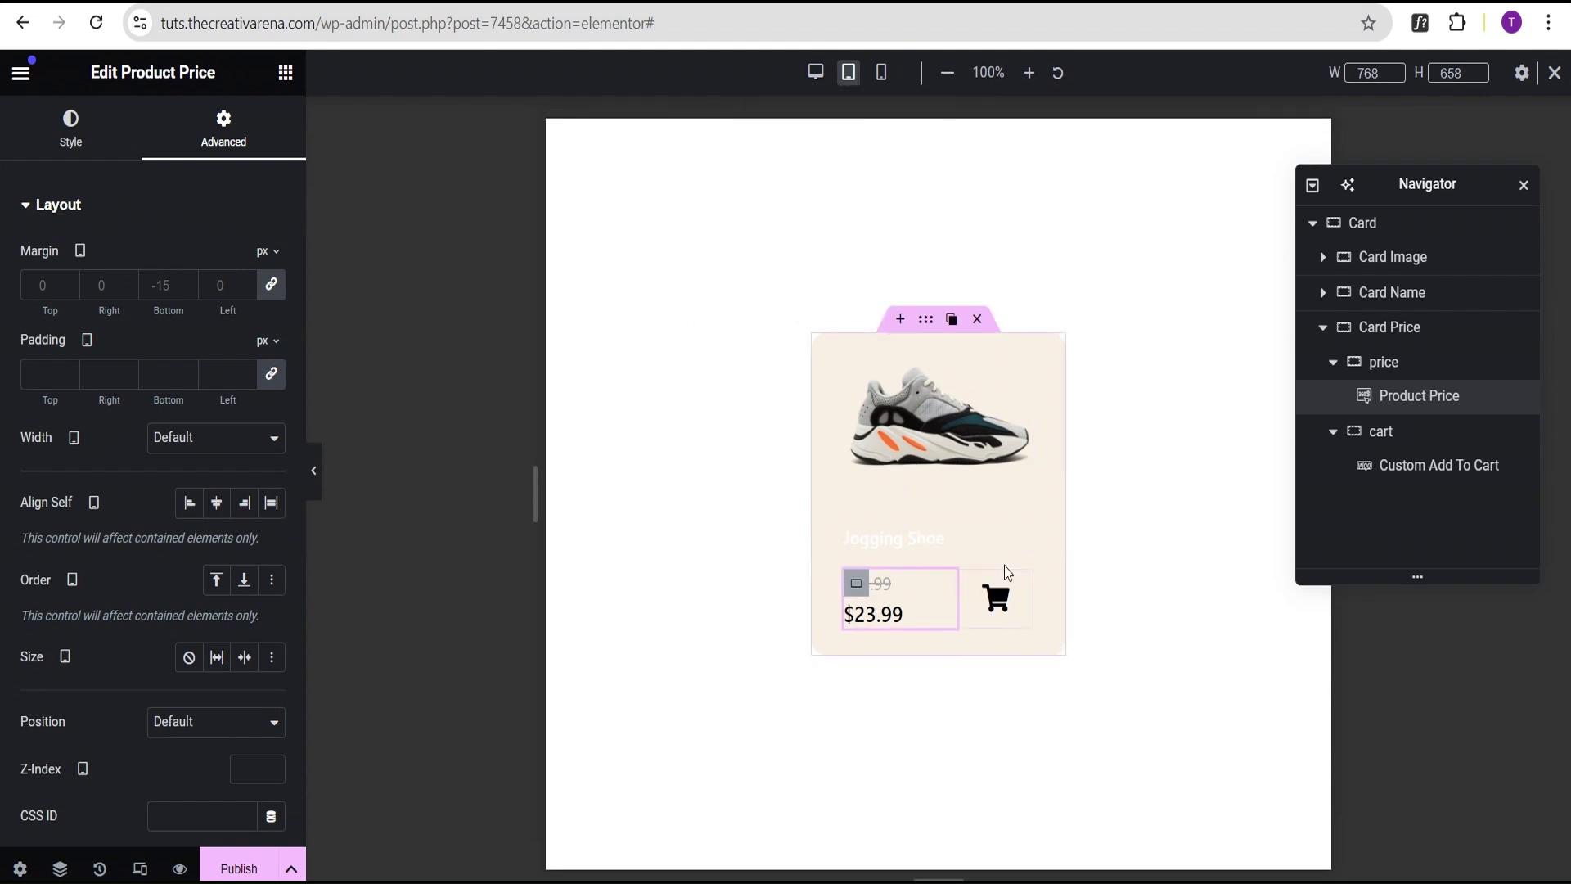
Switch to the mobile portrait view and set the Card container's width to 230 px.
{"action": "left_click", "coordinate": [882, 73]}
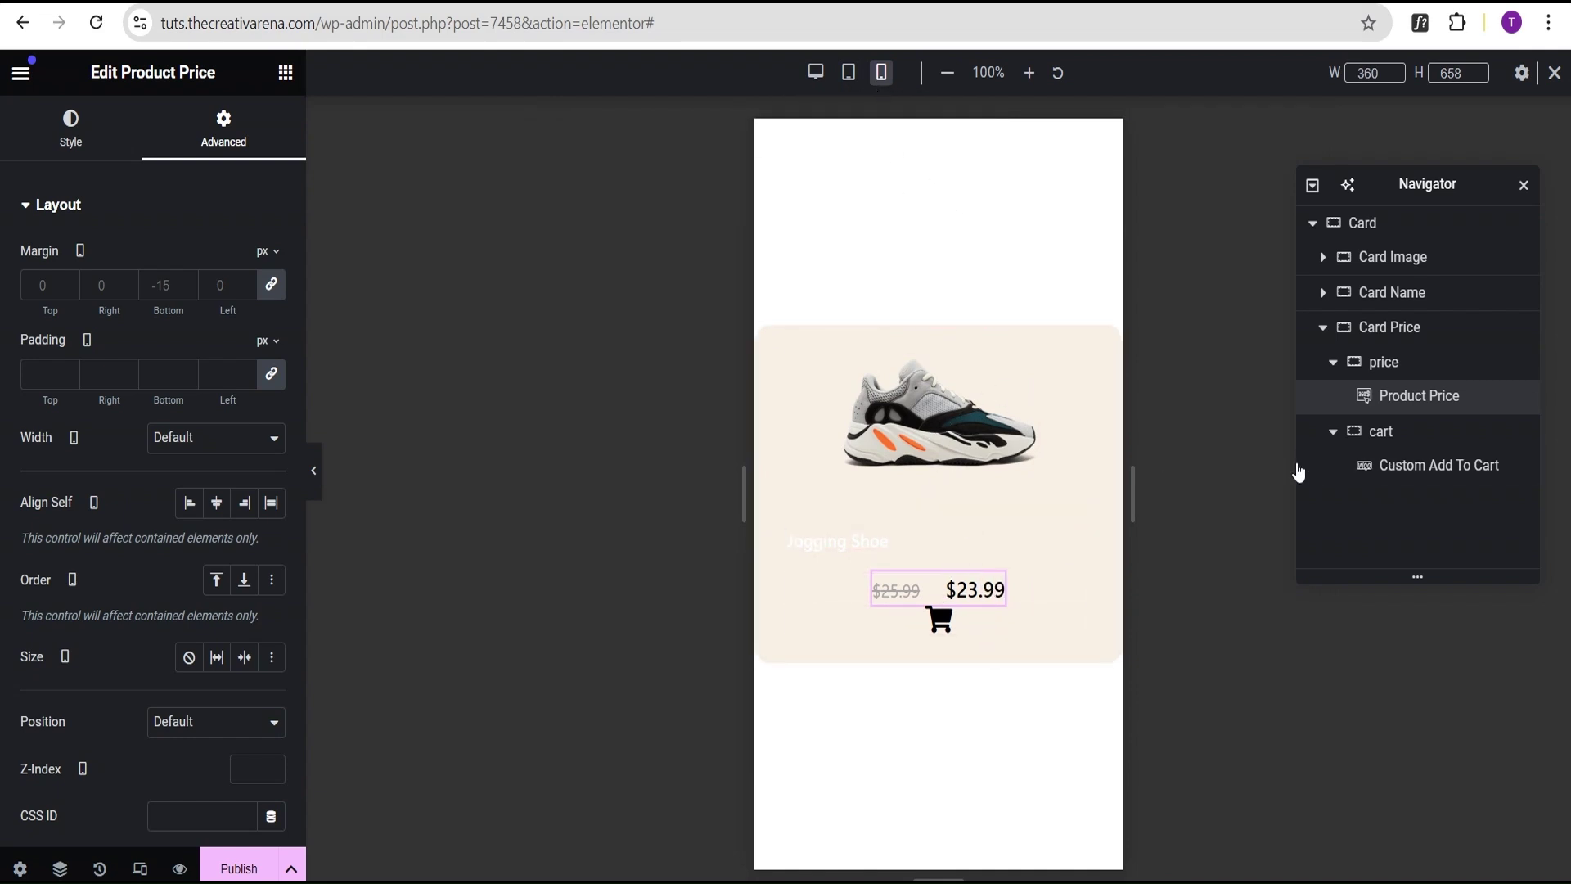
{"action": "left_click", "coordinate": [925, 316]}
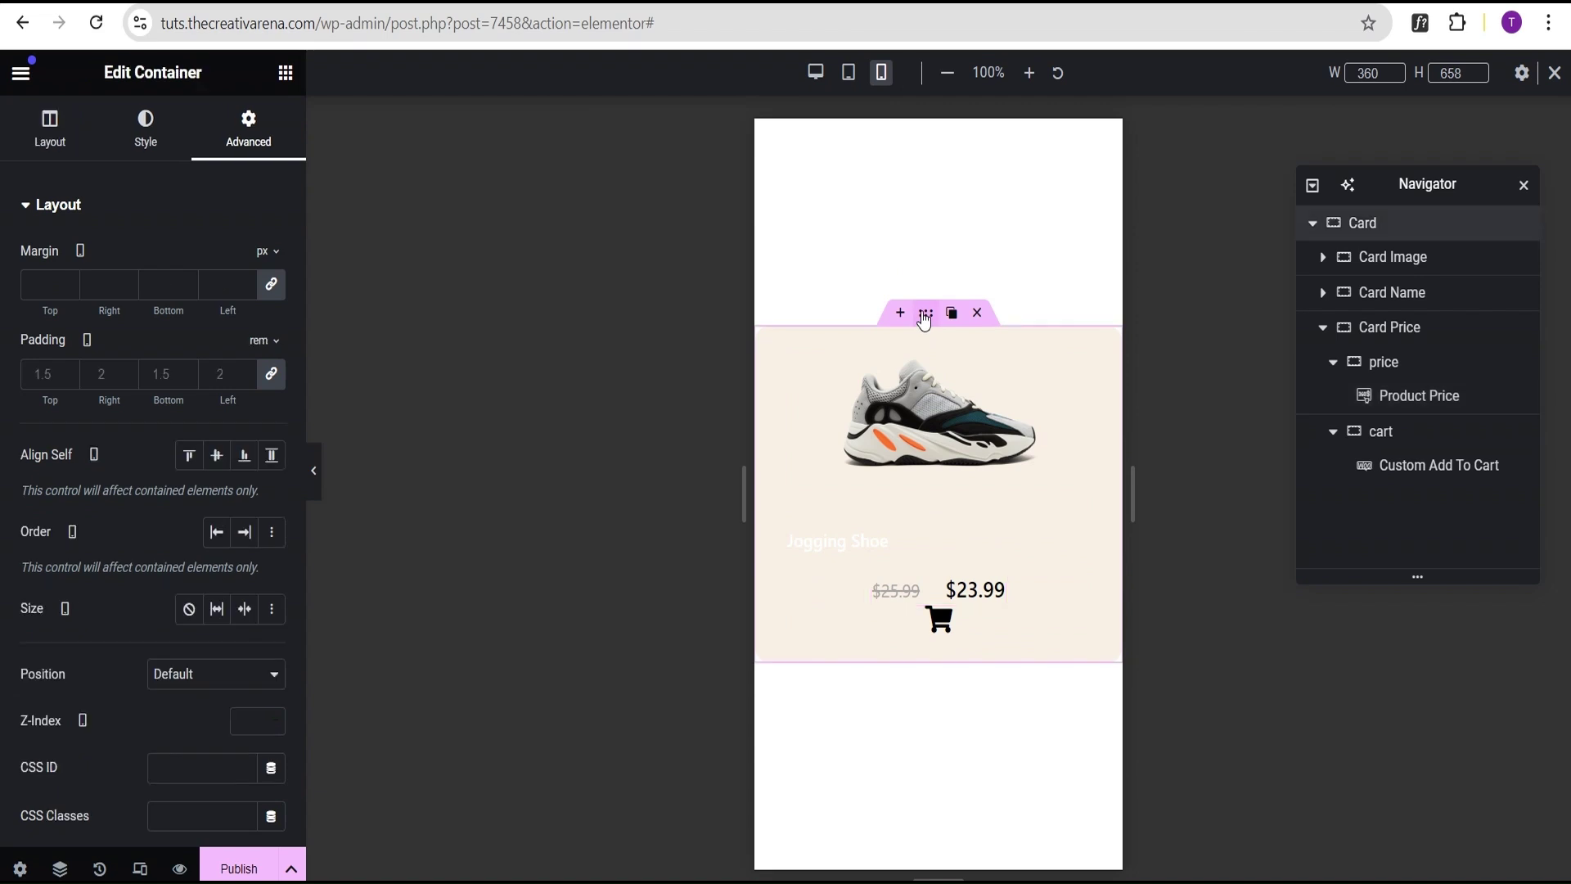
{"action": "left_click", "coordinate": [54, 156]}
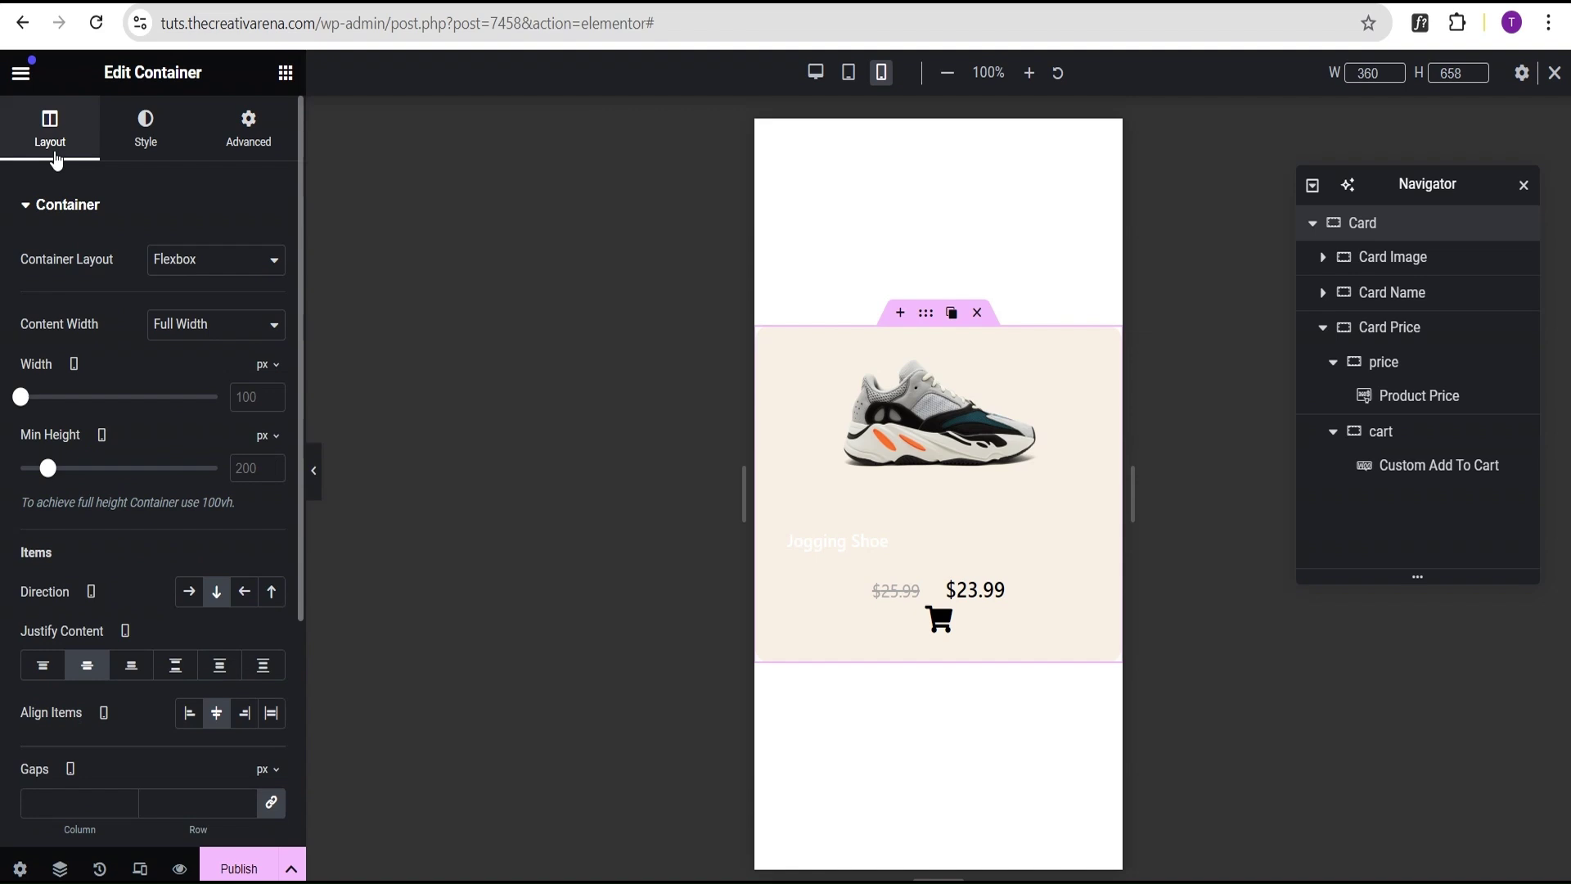
{"action": "left_click", "coordinate": [252, 398]}
{"action": "type", "text": "230"}
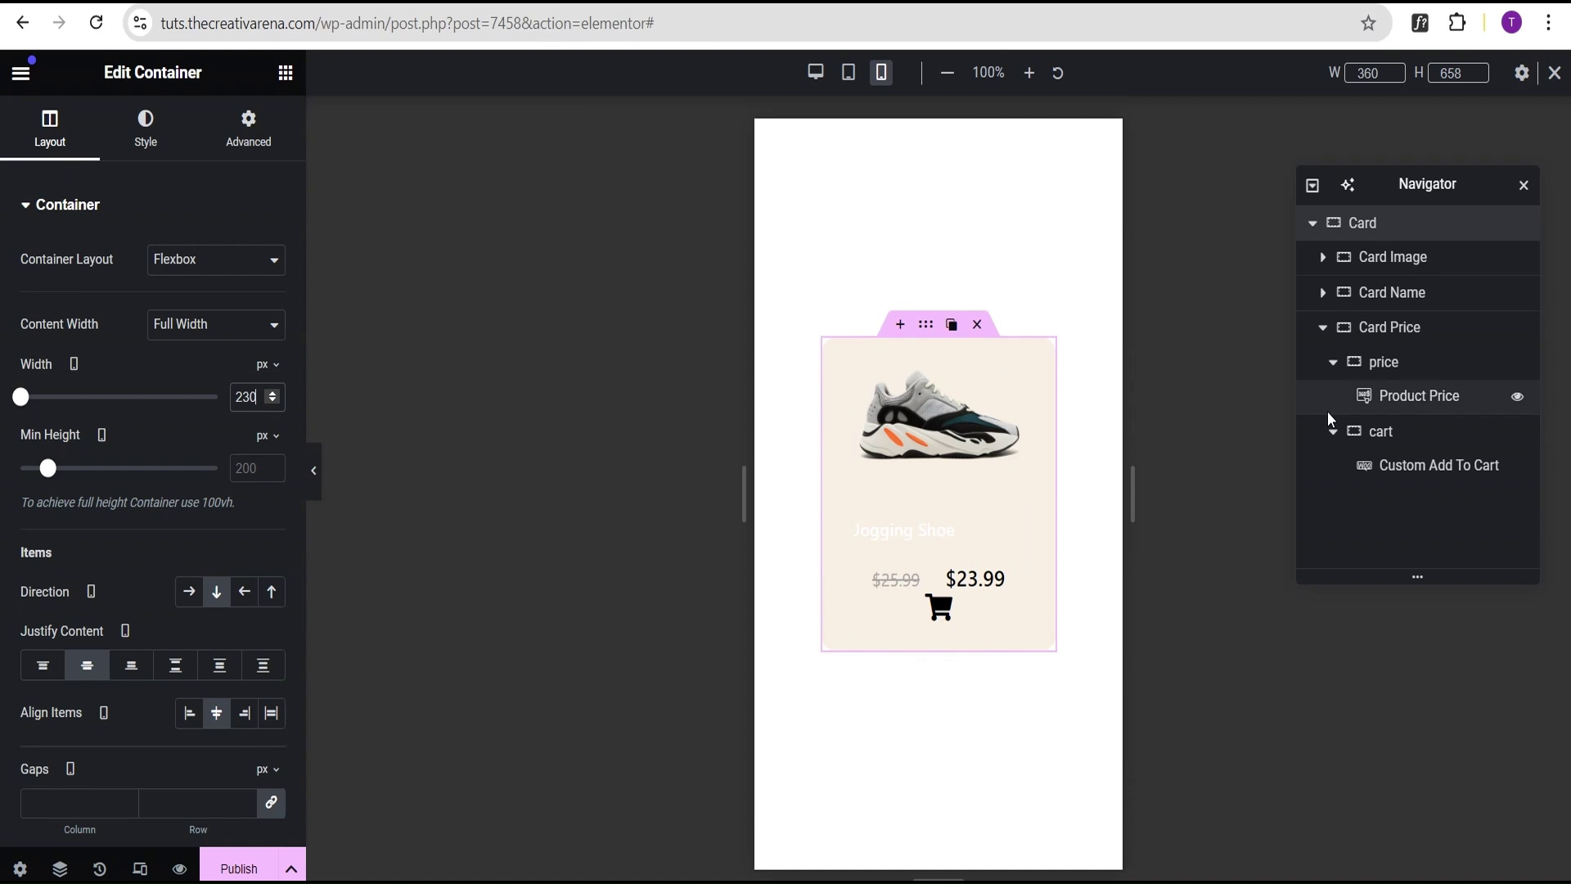
Set the Featured Image's mobile width to 150 px.
{"action": "left_click", "coordinate": [997, 396]}
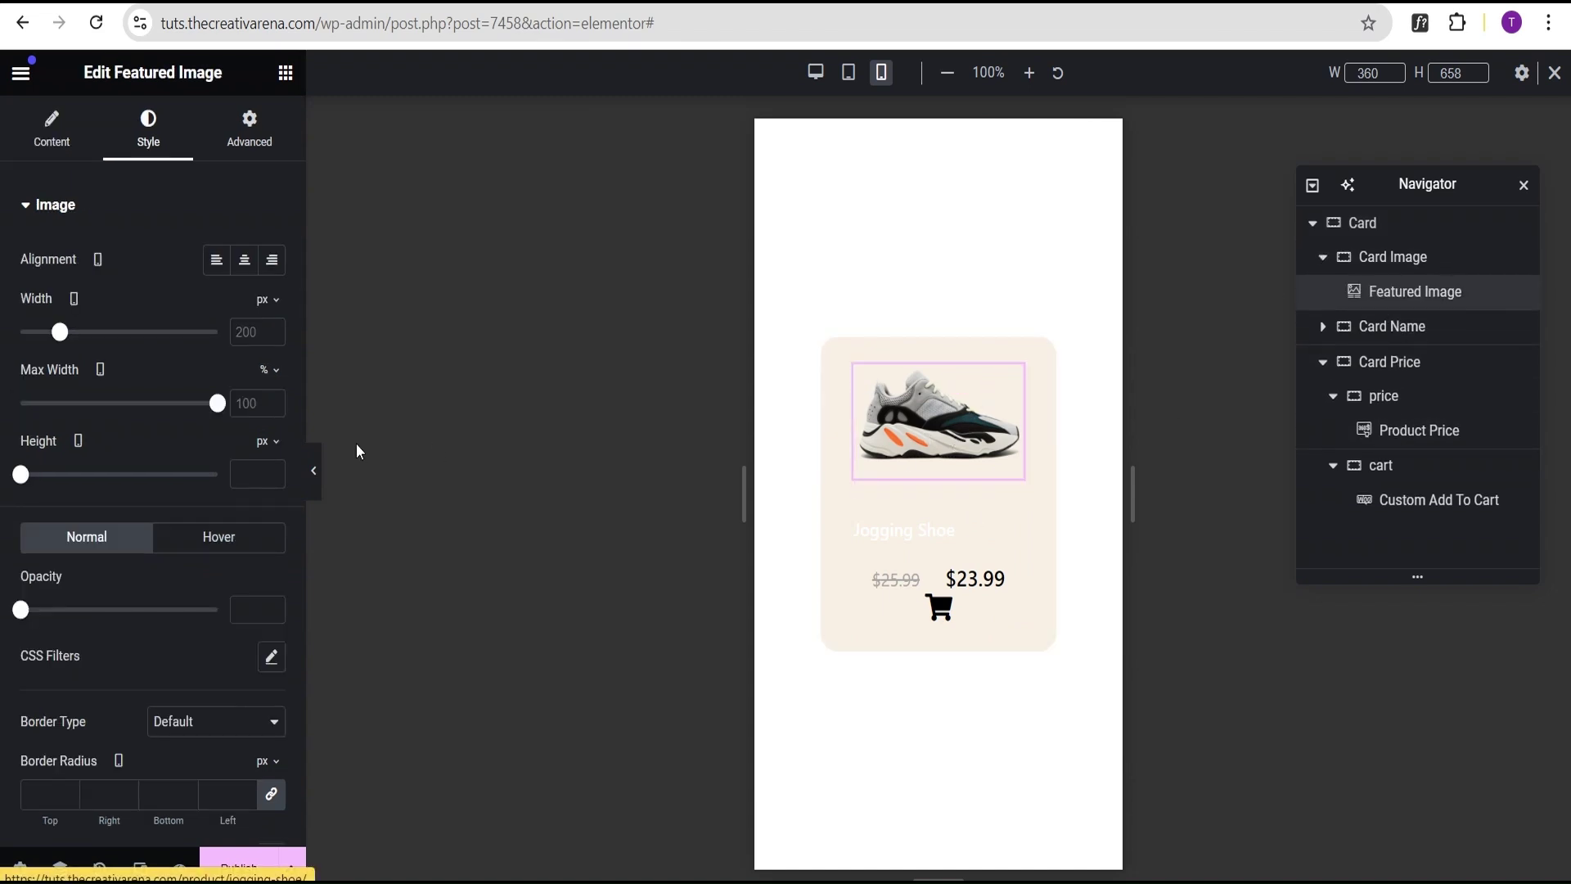
{"action": "double_click", "coordinate": [243, 331]}
{"action": "type", "text": "150"}
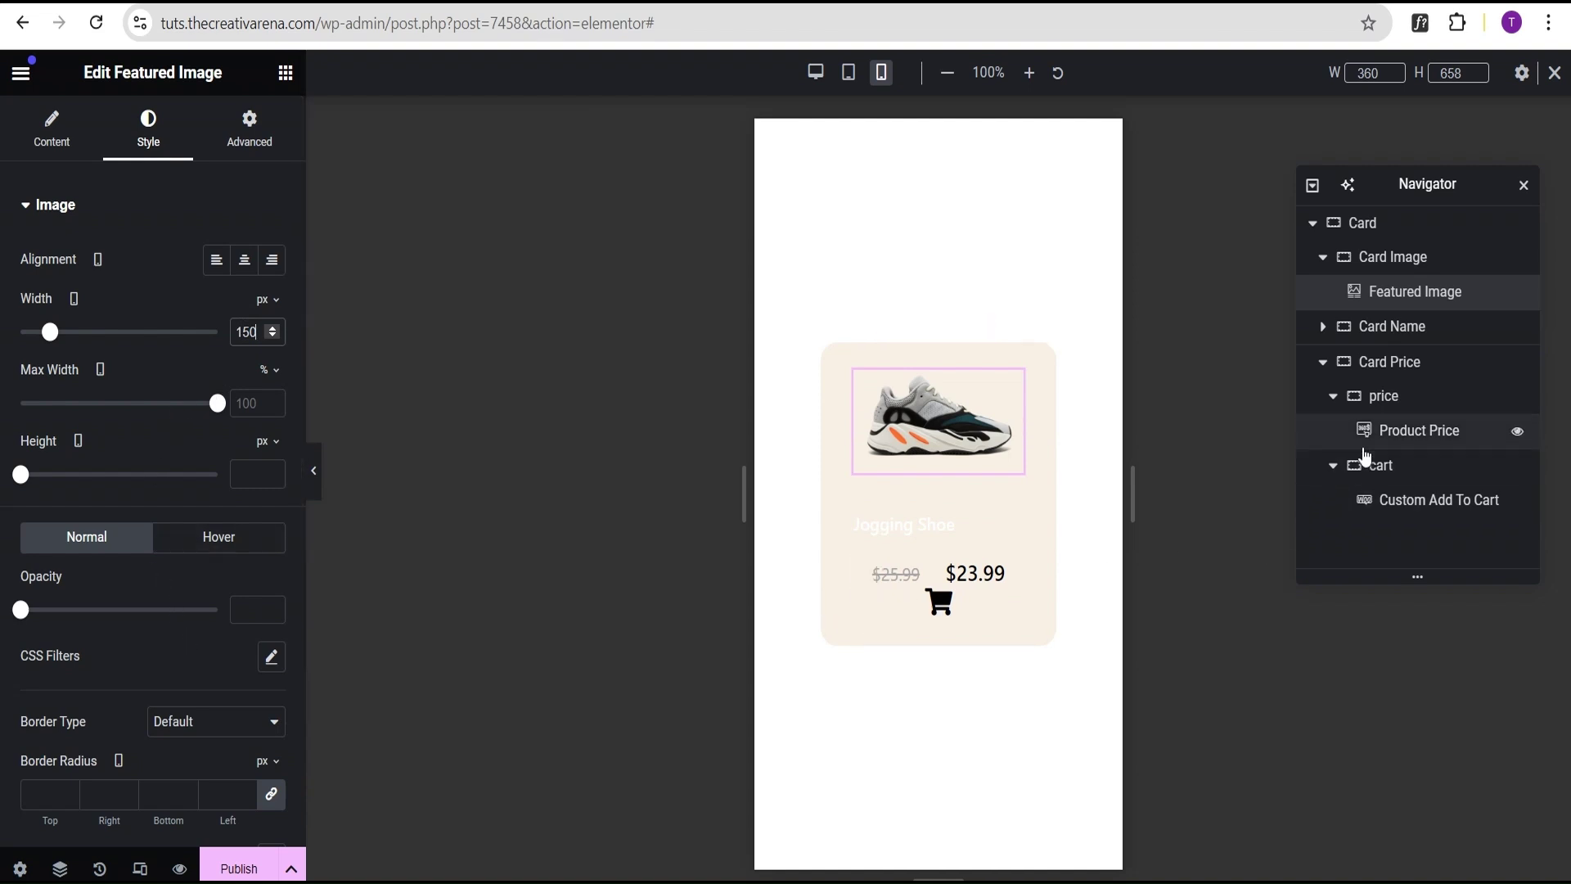
Set the Product Price's mobile typography size to 0.9 rem and its sale price typography size to 1 rem.
{"action": "left_click", "coordinate": [1411, 435]}
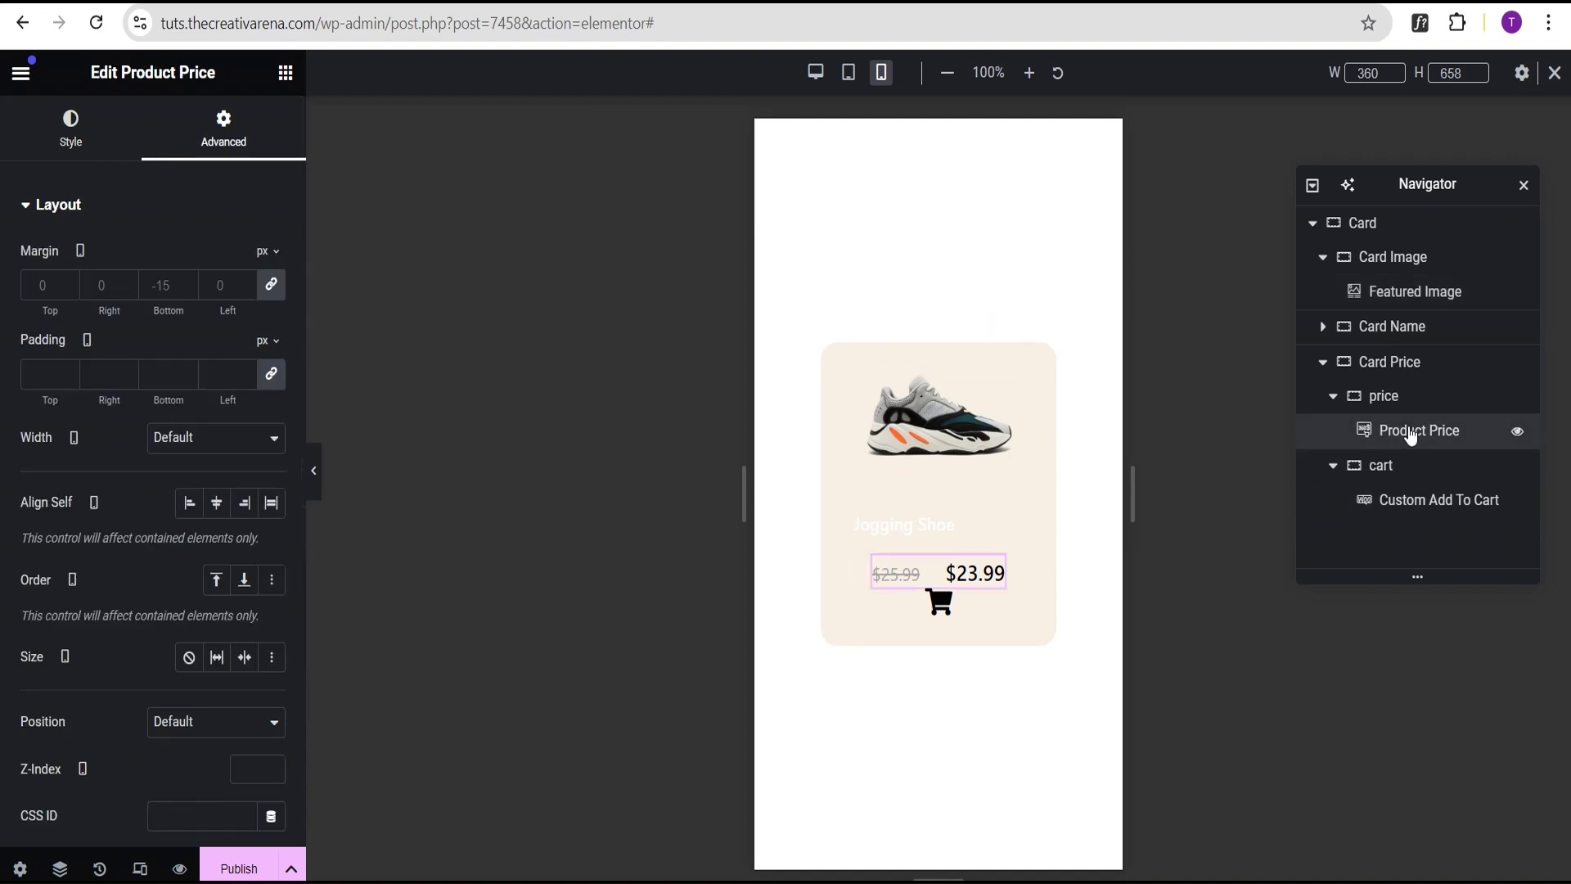
{"action": "left_click", "coordinate": [86, 159]}
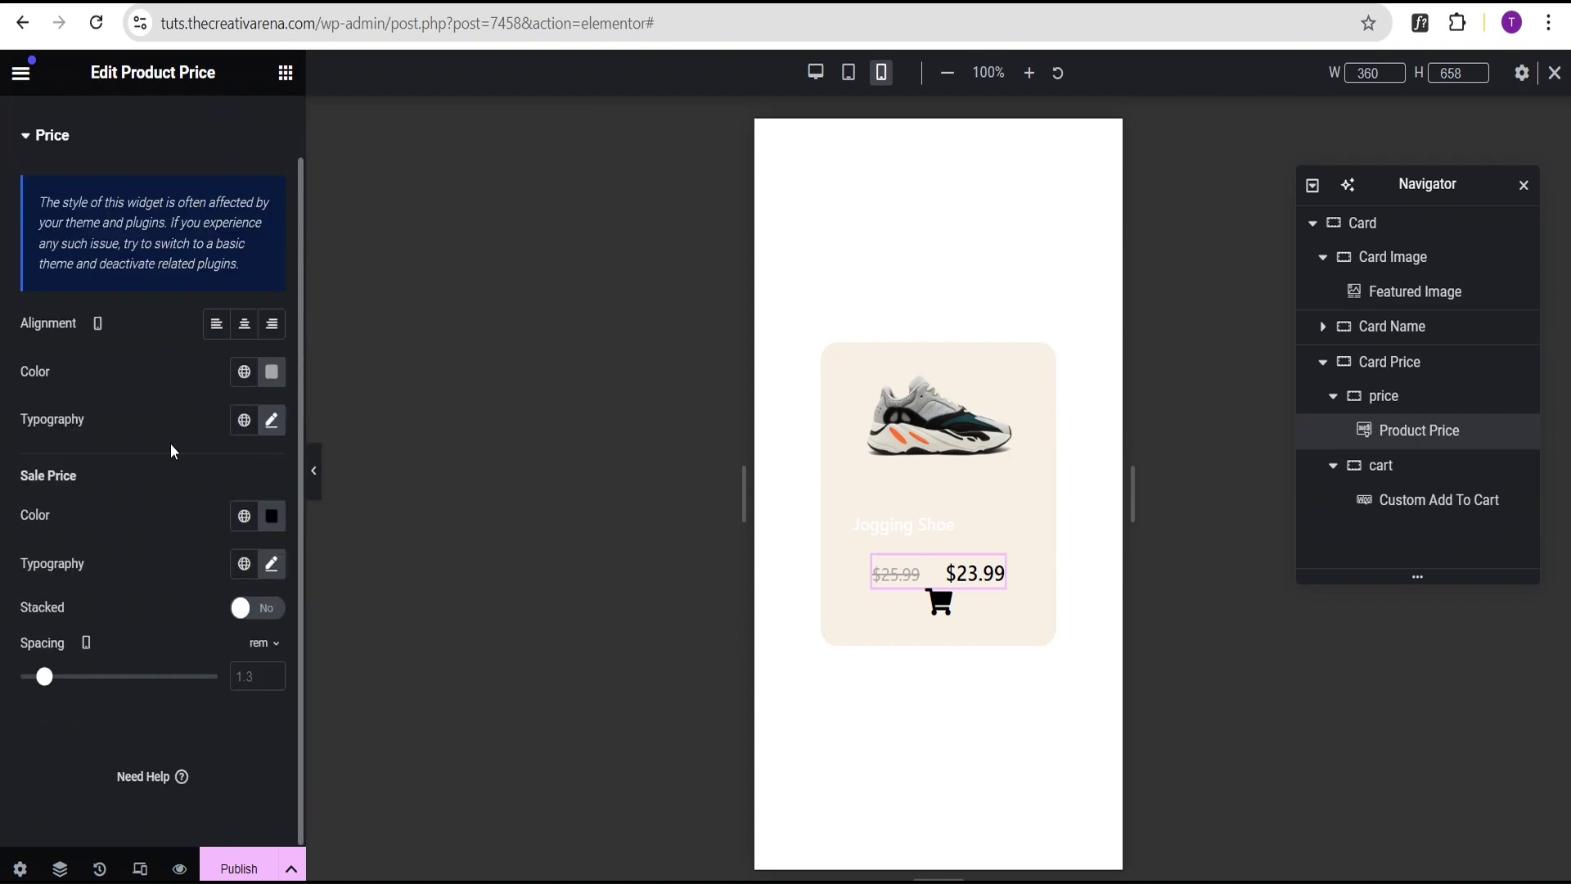
{"action": "left_click", "coordinate": [272, 422]}
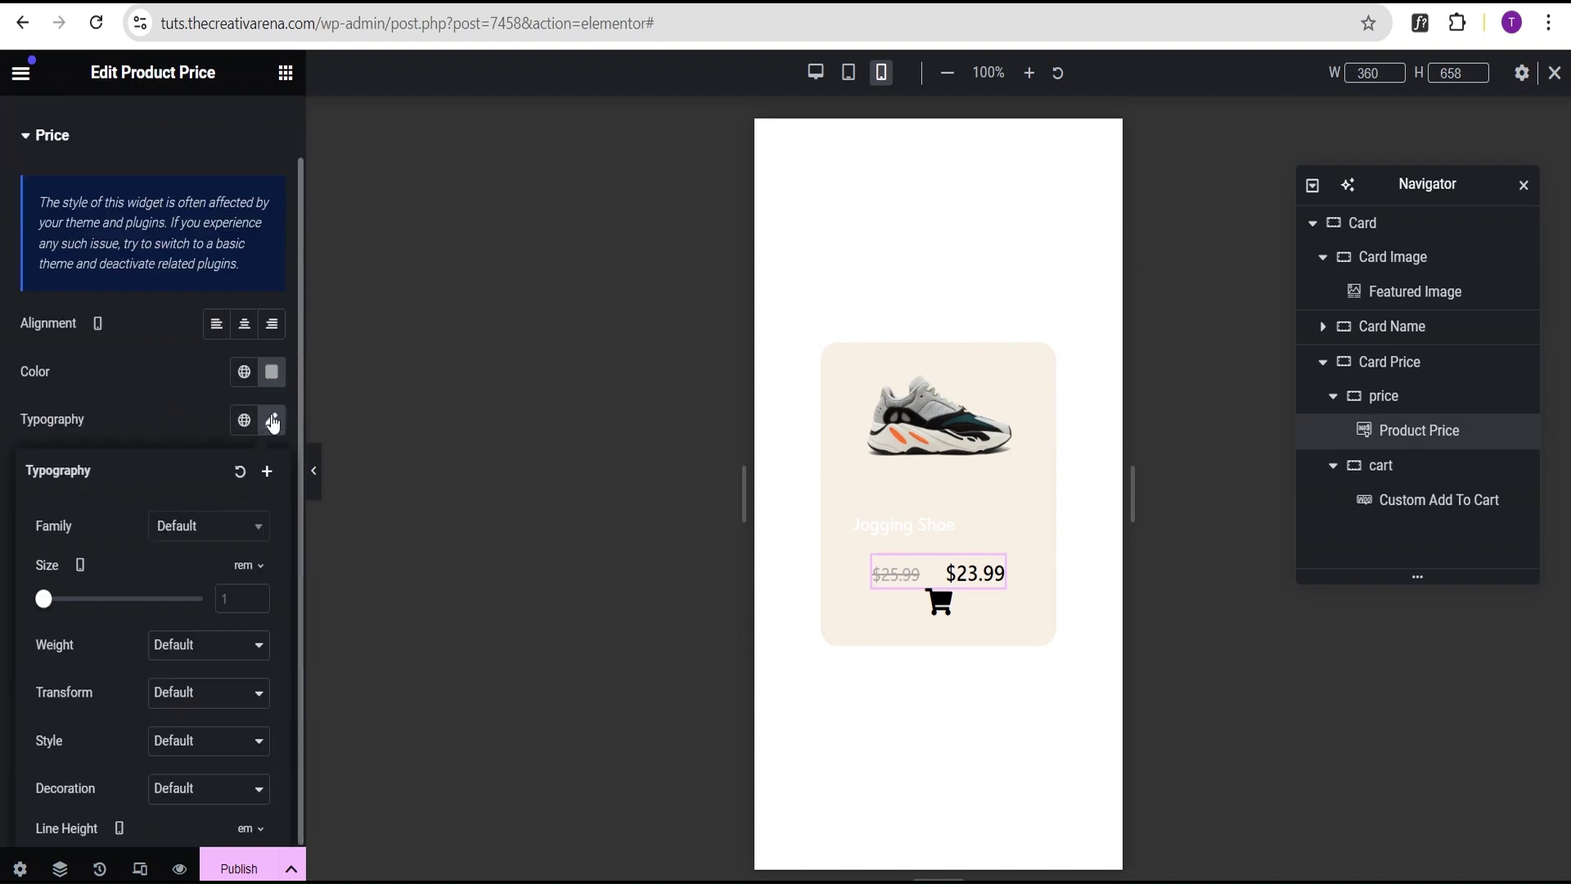
{"action": "left_click", "coordinate": [231, 599]}
{"action": "type", "text": "0.9"}
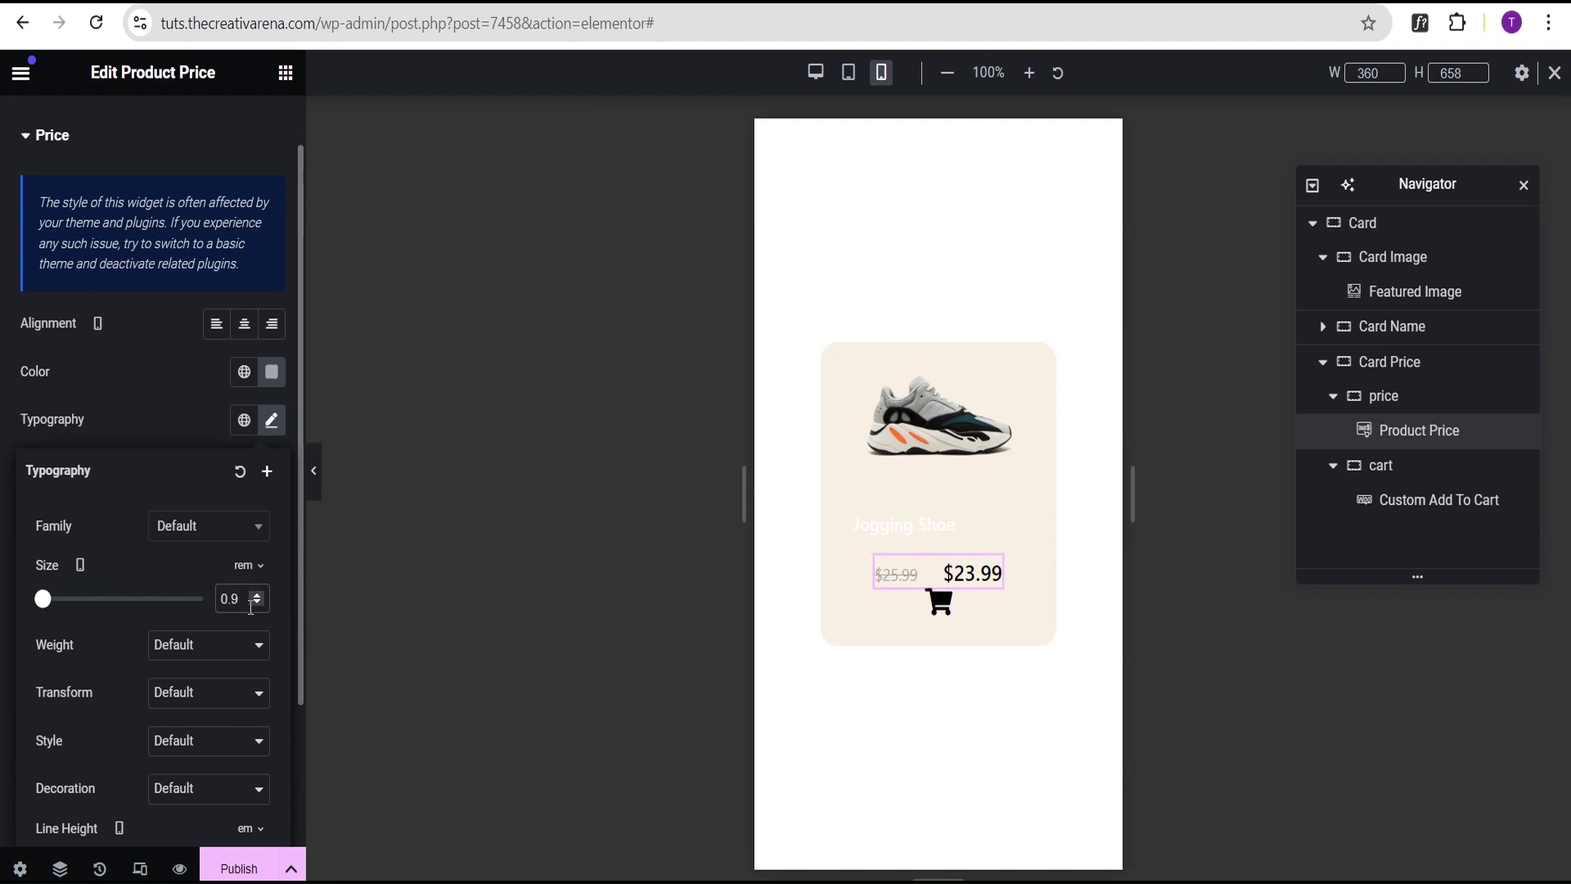
{"action": "left_click", "coordinate": [158, 396]}
{"action": "left_click", "coordinate": [271, 563]}
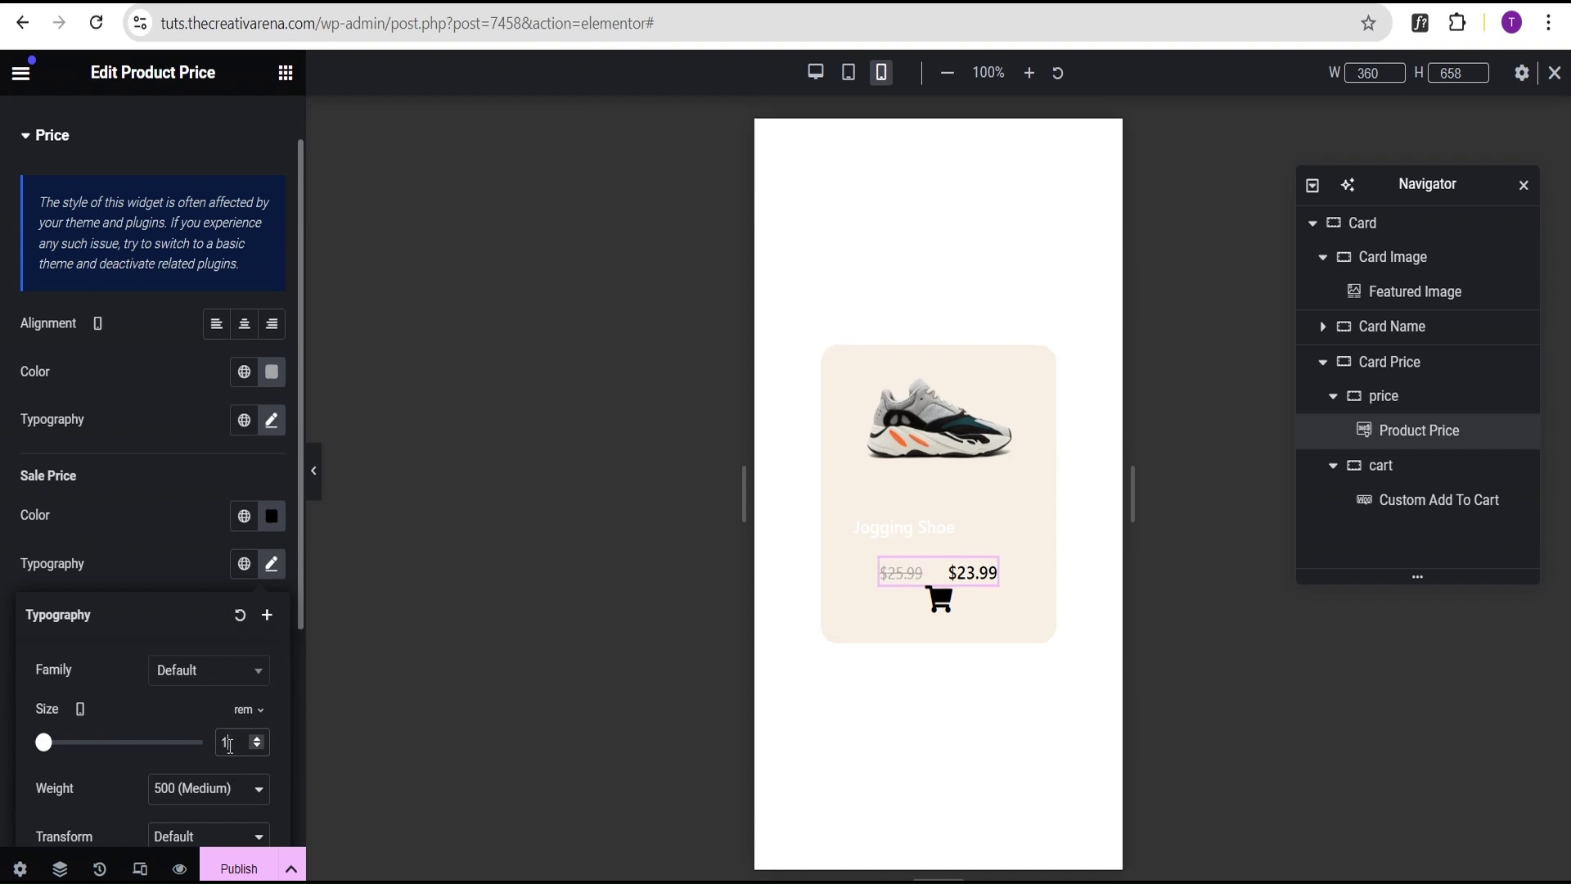
{"action": "left_click", "coordinate": [182, 529]}
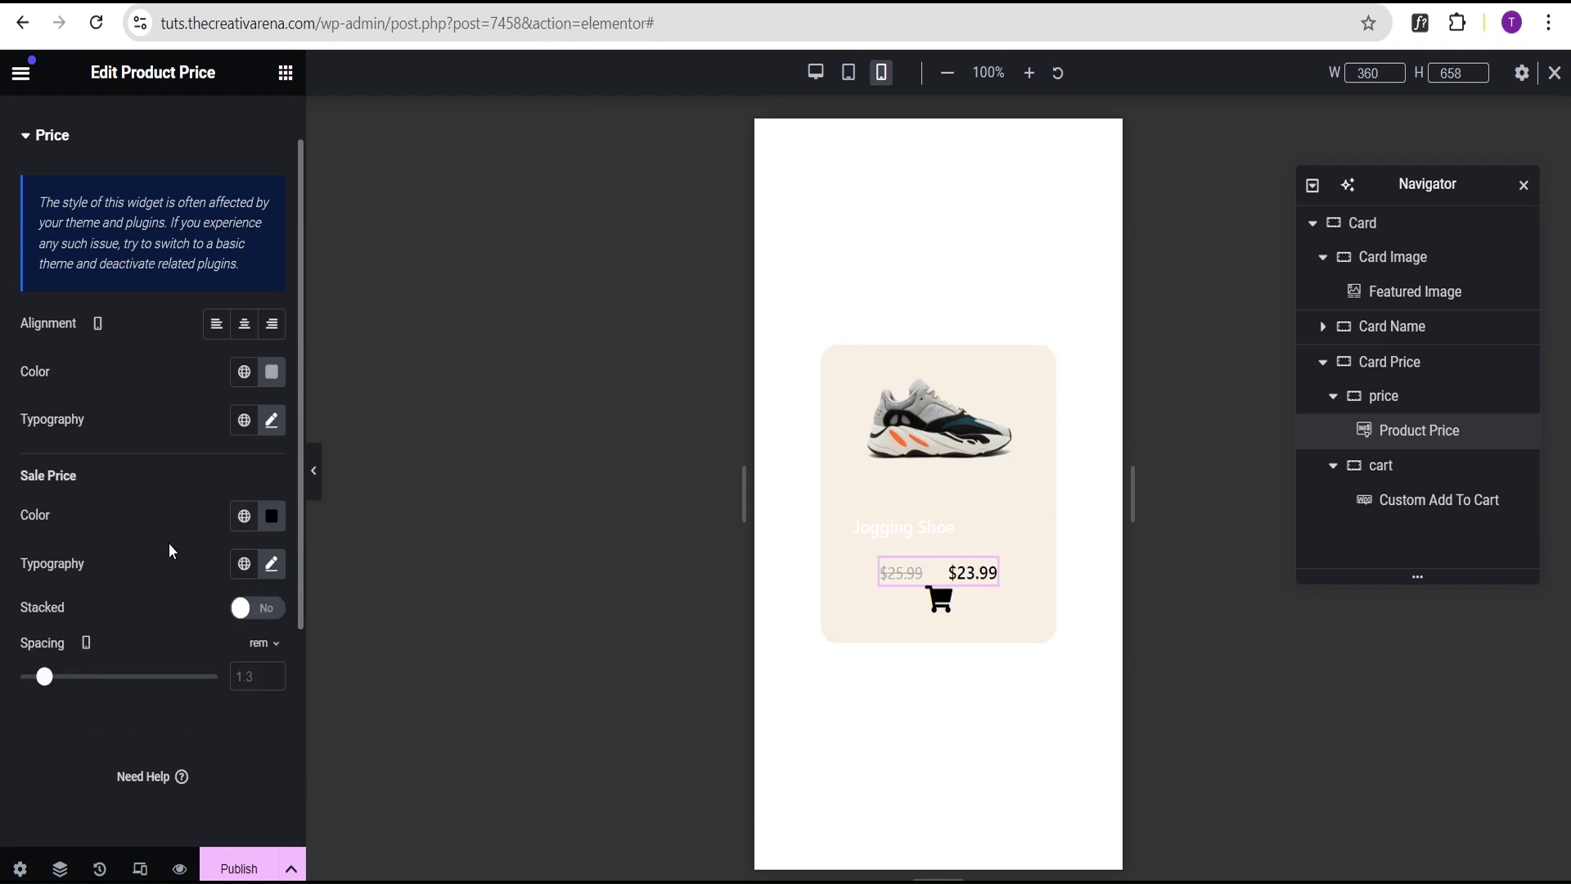
Set the price container's mobile width to 60%.
{"action": "left_click", "coordinate": [1394, 398]}
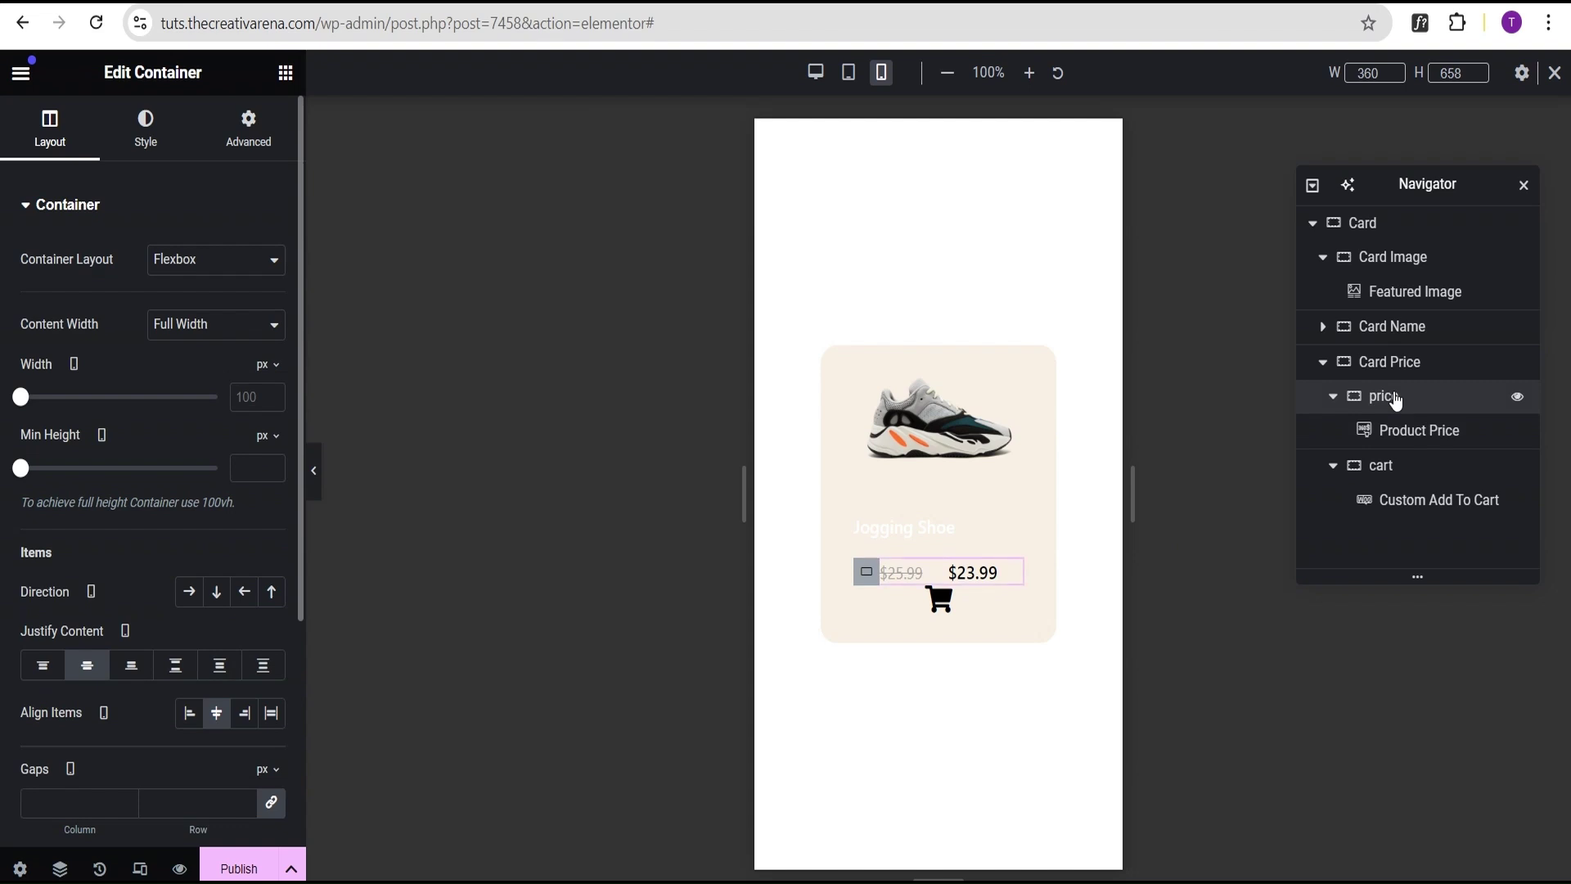
{"action": "left_click", "coordinate": [264, 365]}
{"action": "left_click", "coordinate": [262, 384]}
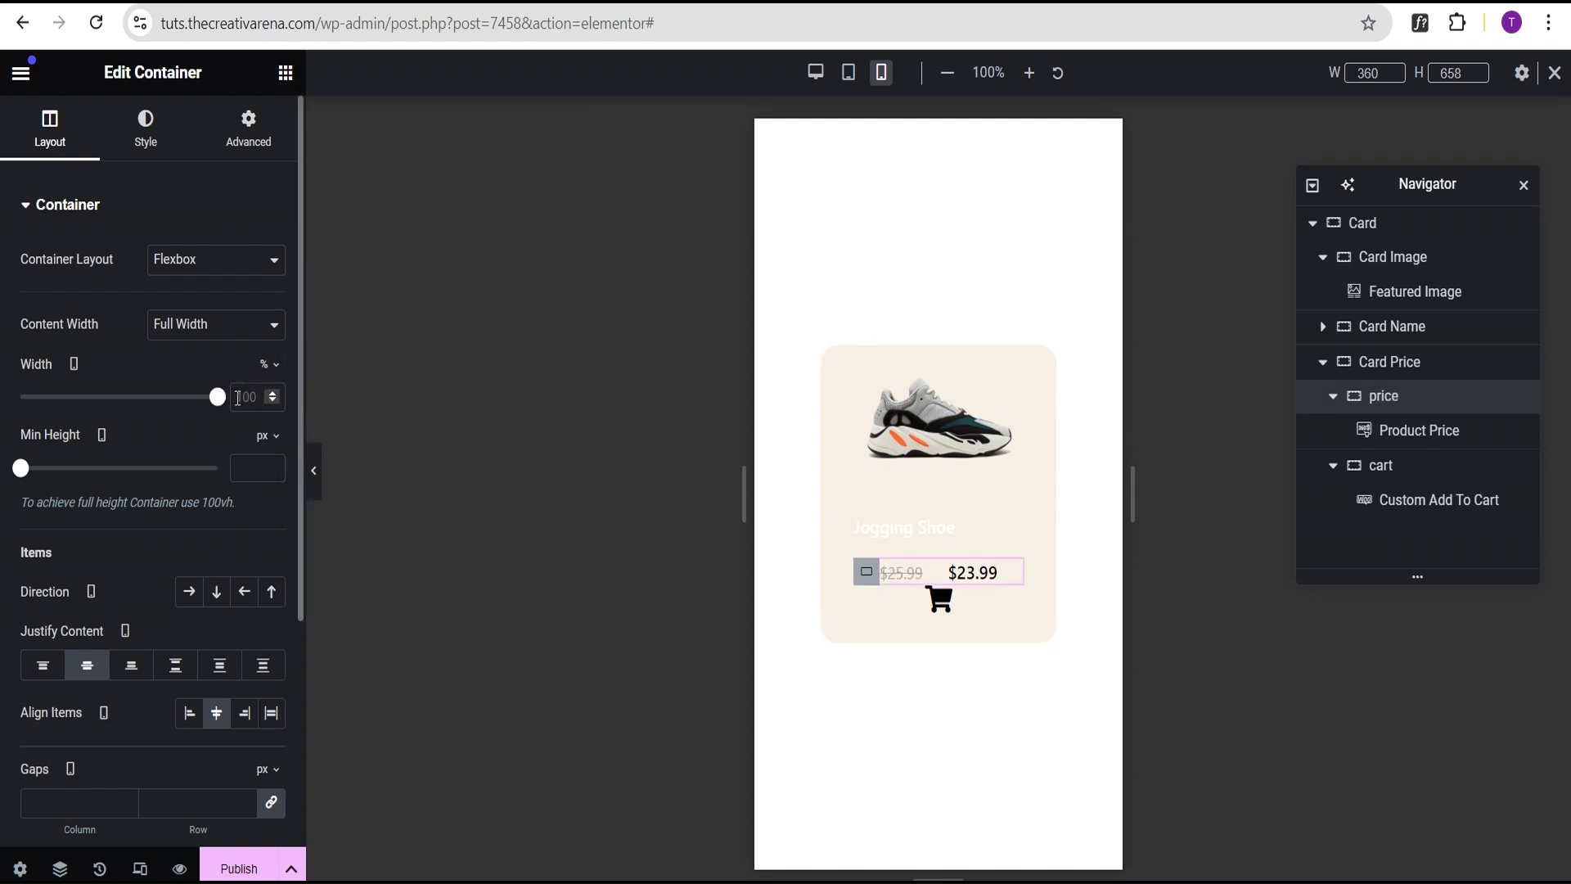
{"action": "left_click", "coordinate": [238, 398]}
{"action": "type", "text": "60"}
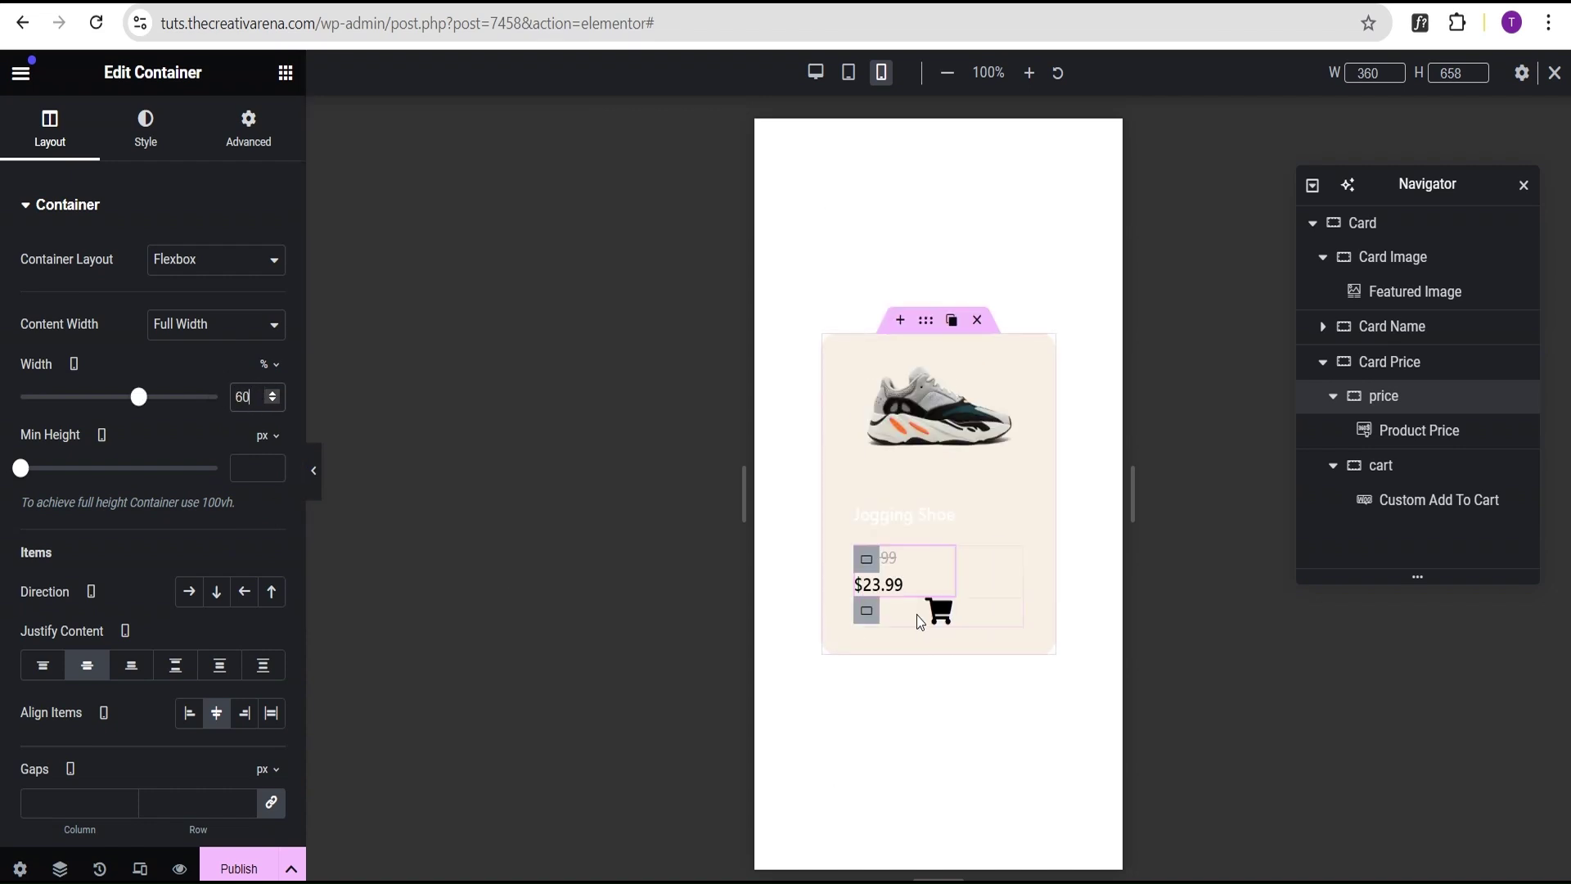
Set the cart container's mobile width to 40%.
{"action": "left_click", "coordinate": [868, 615]}
{"action": "left_click", "coordinate": [268, 368]}
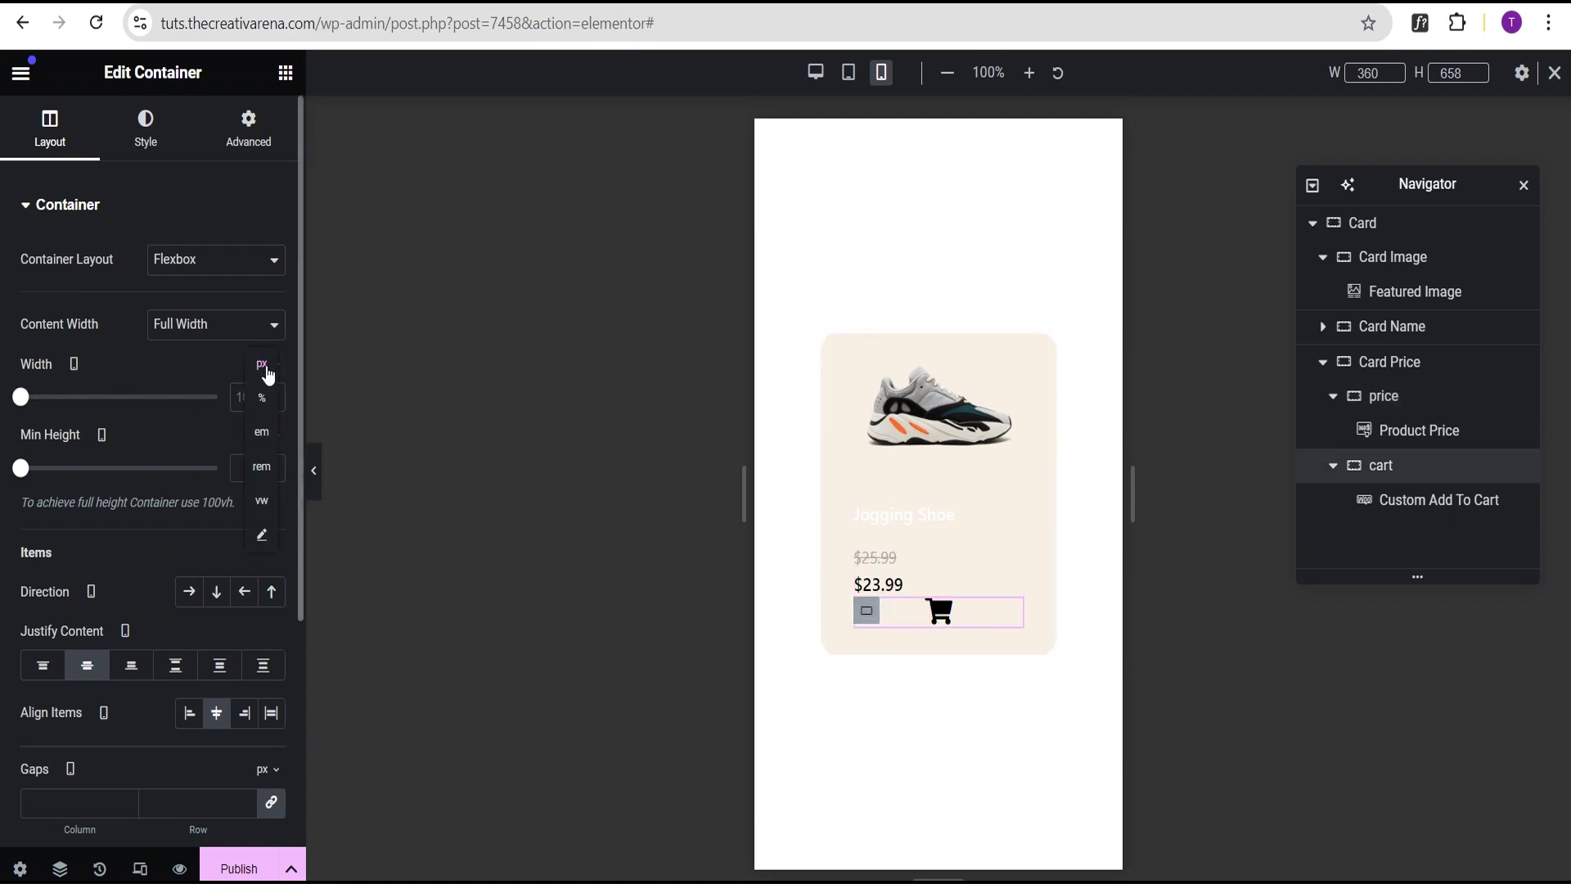
{"action": "left_click", "coordinate": [262, 399]}
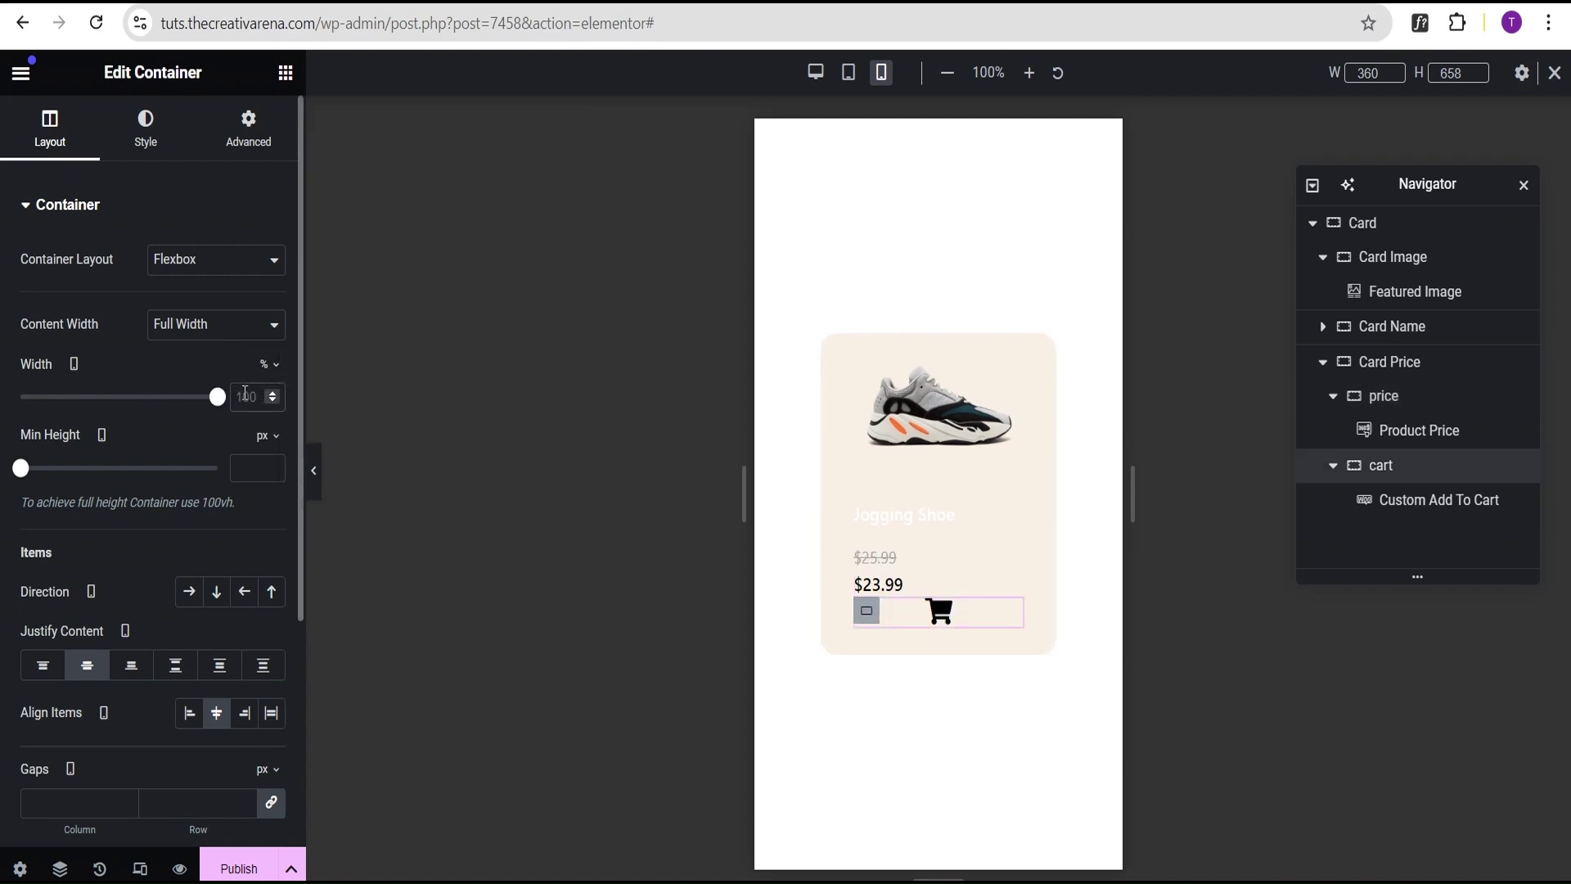
{"action": "left_click", "coordinate": [245, 396]}
{"action": "type", "text": "40"}
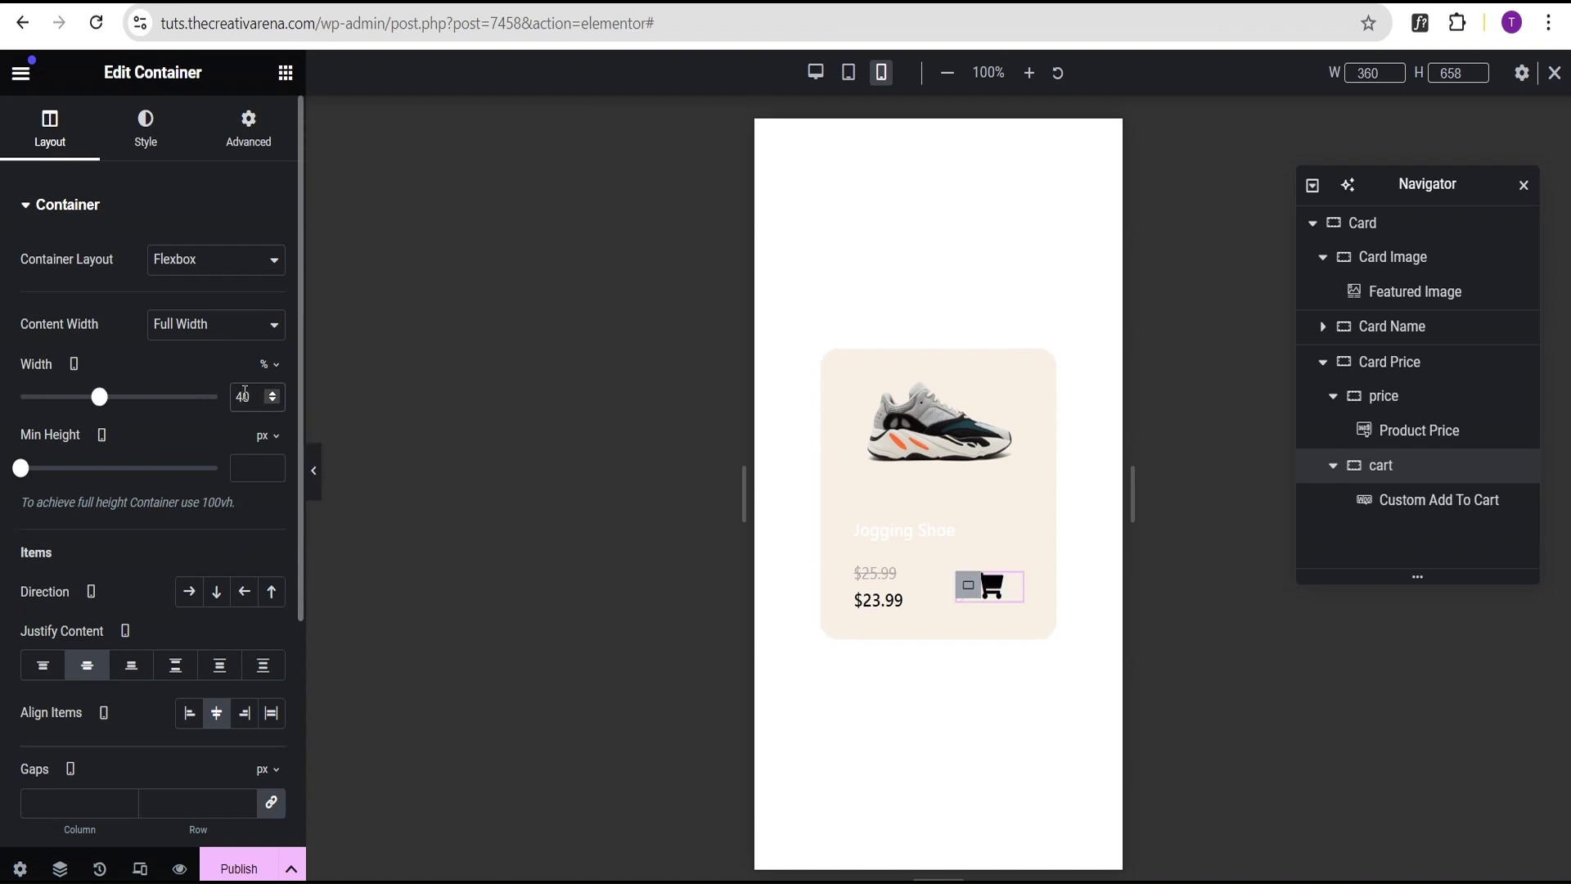
Preview the mobile card with the editing panel hidden, restore the panel and close the responsive view.
{"action": "left_click", "coordinate": [314, 473]}
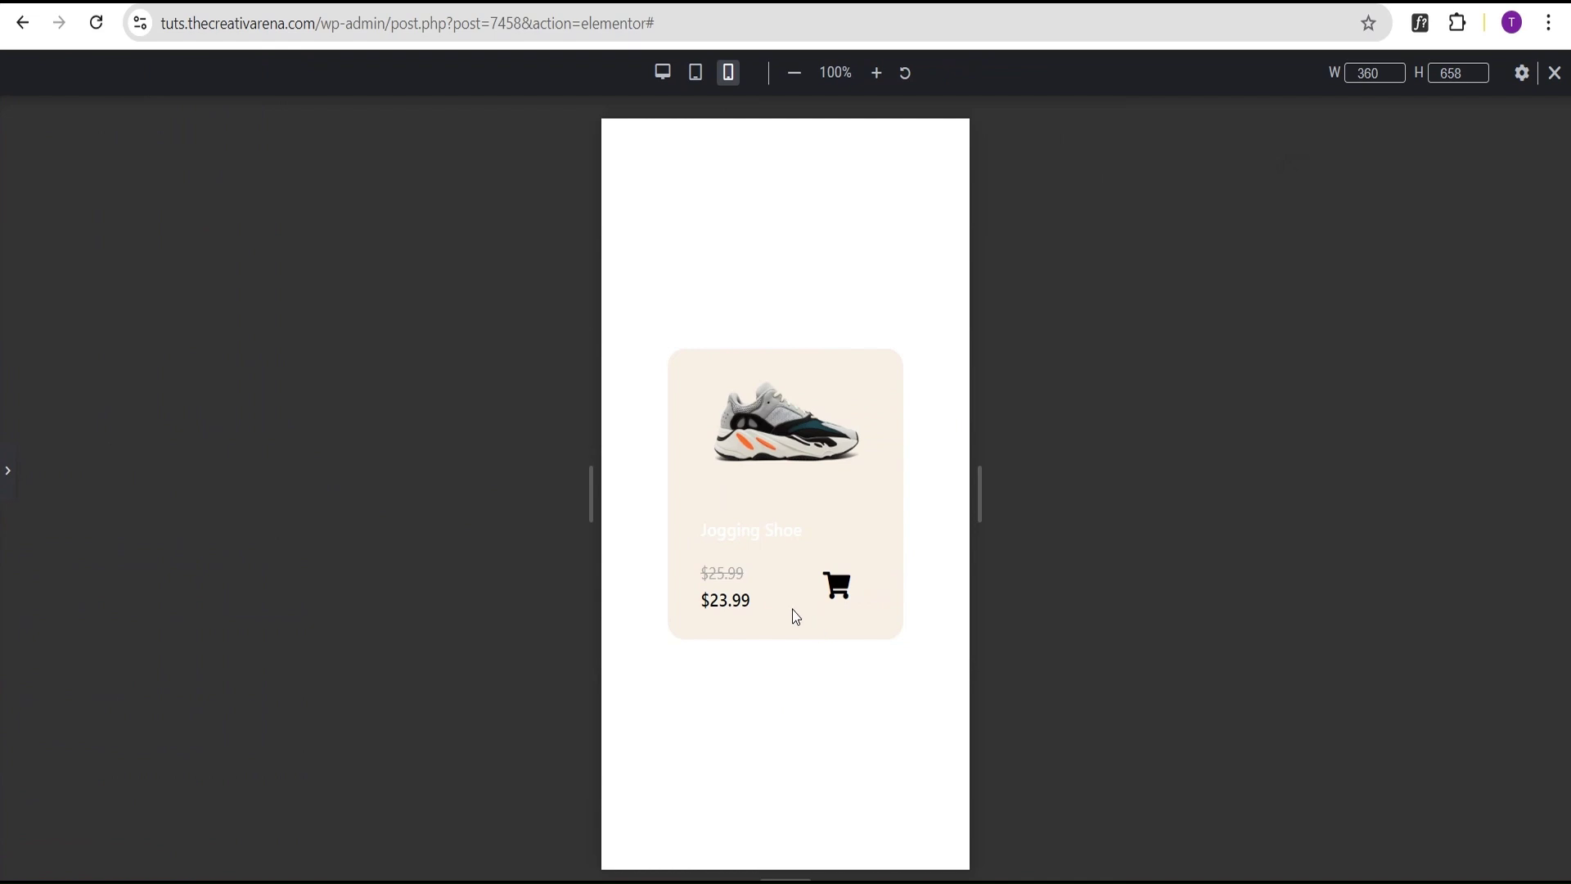
{"action": "left_click", "coordinate": [10, 478]}
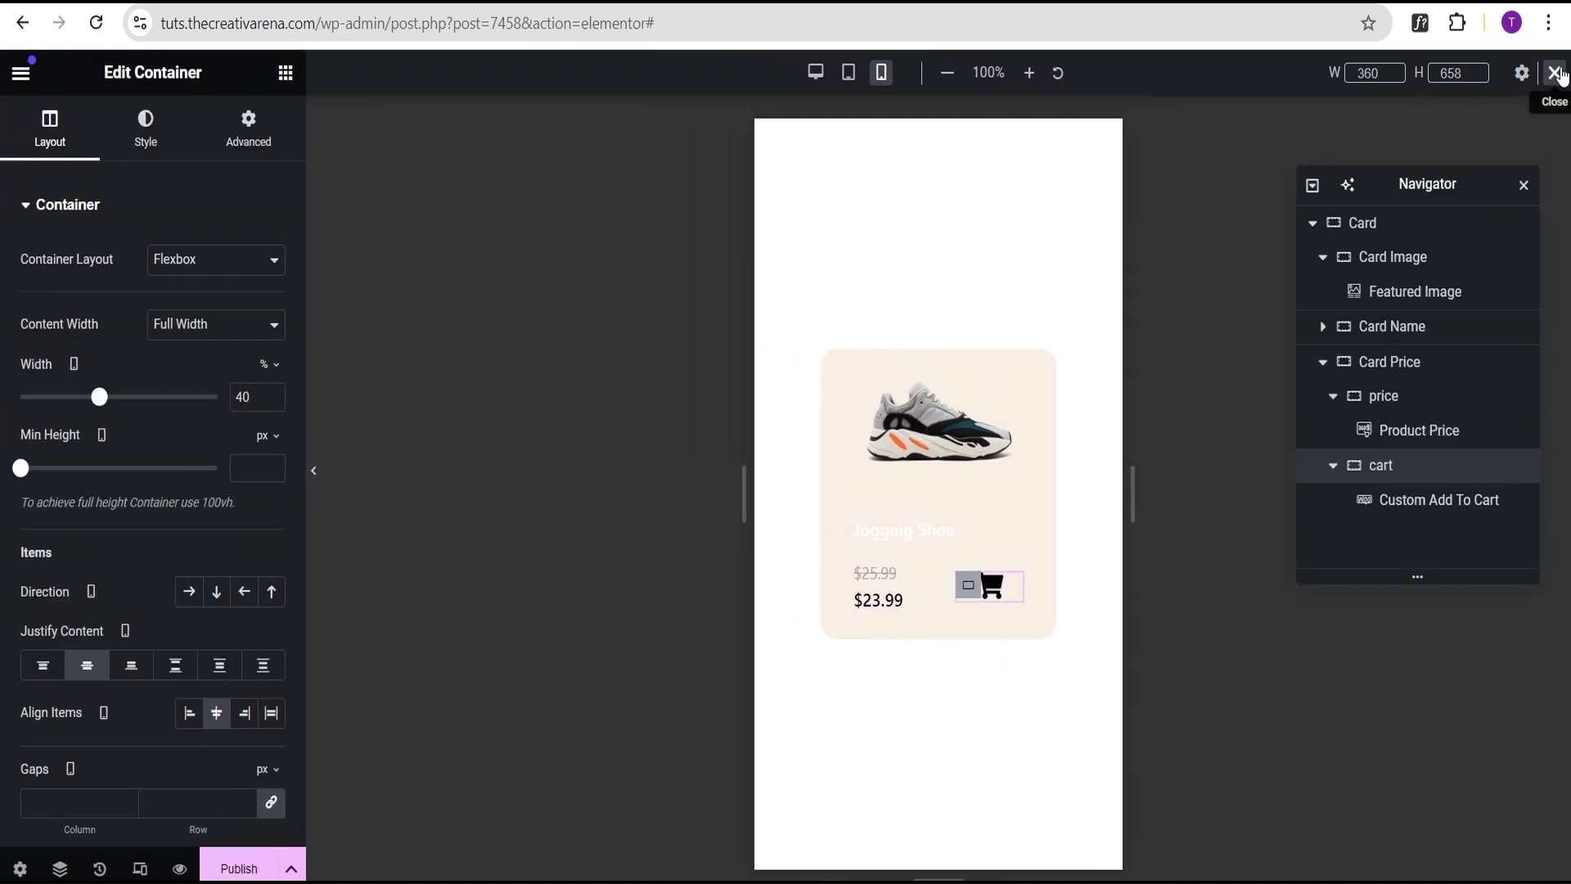
{"action": "left_click", "coordinate": [1554, 73]}
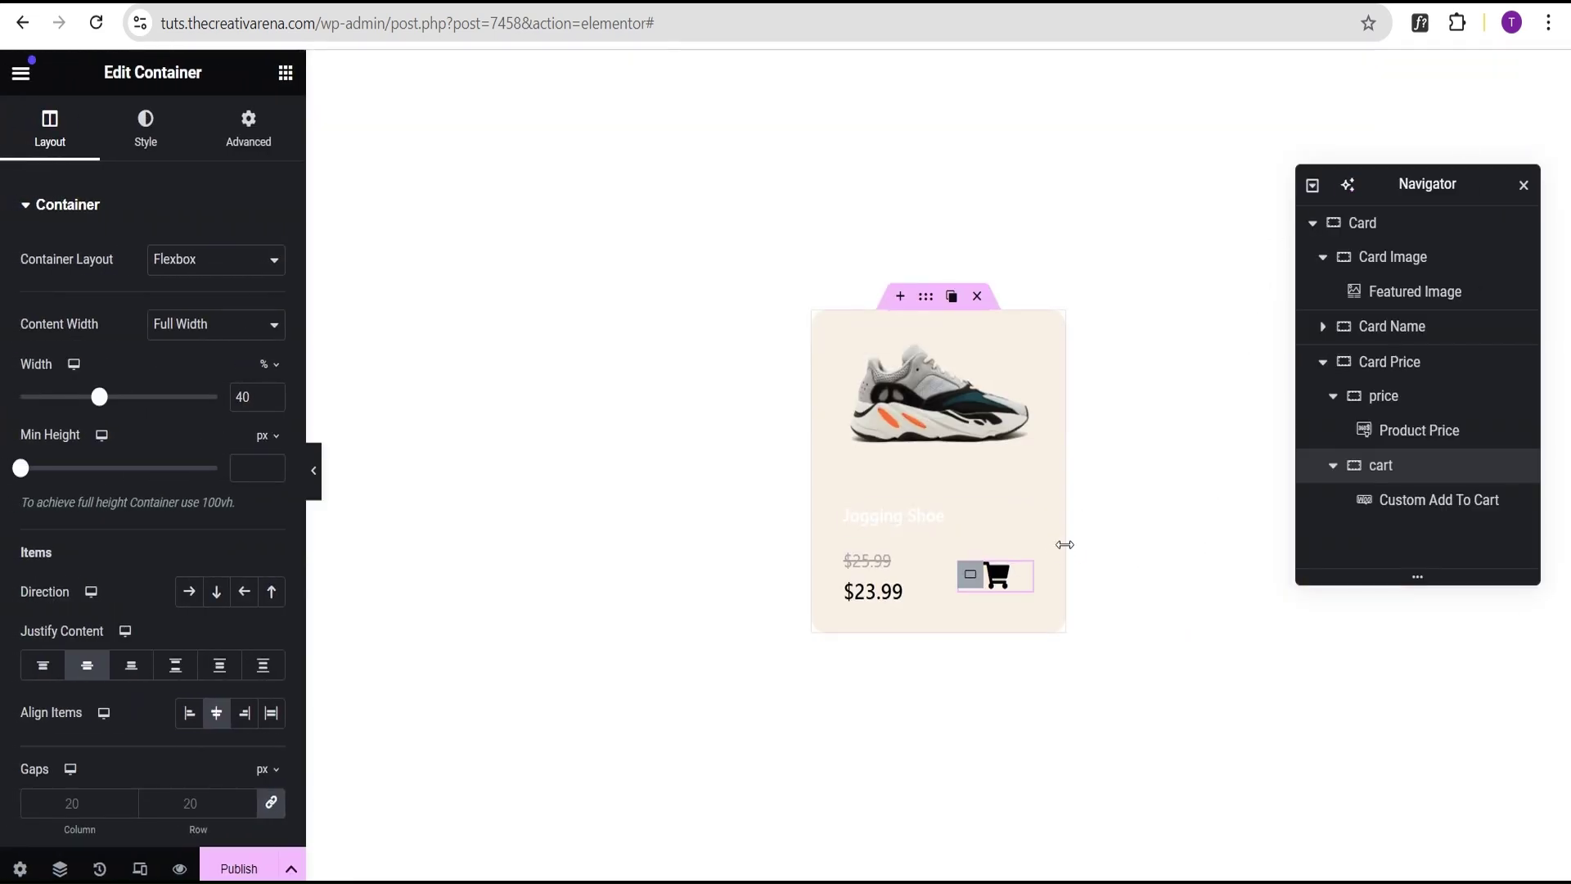
Collapse the Card Image and Card Price containers in the Navigator.
{"action": "left_click", "coordinate": [1322, 258]}
{"action": "left_click", "coordinate": [1322, 258]}
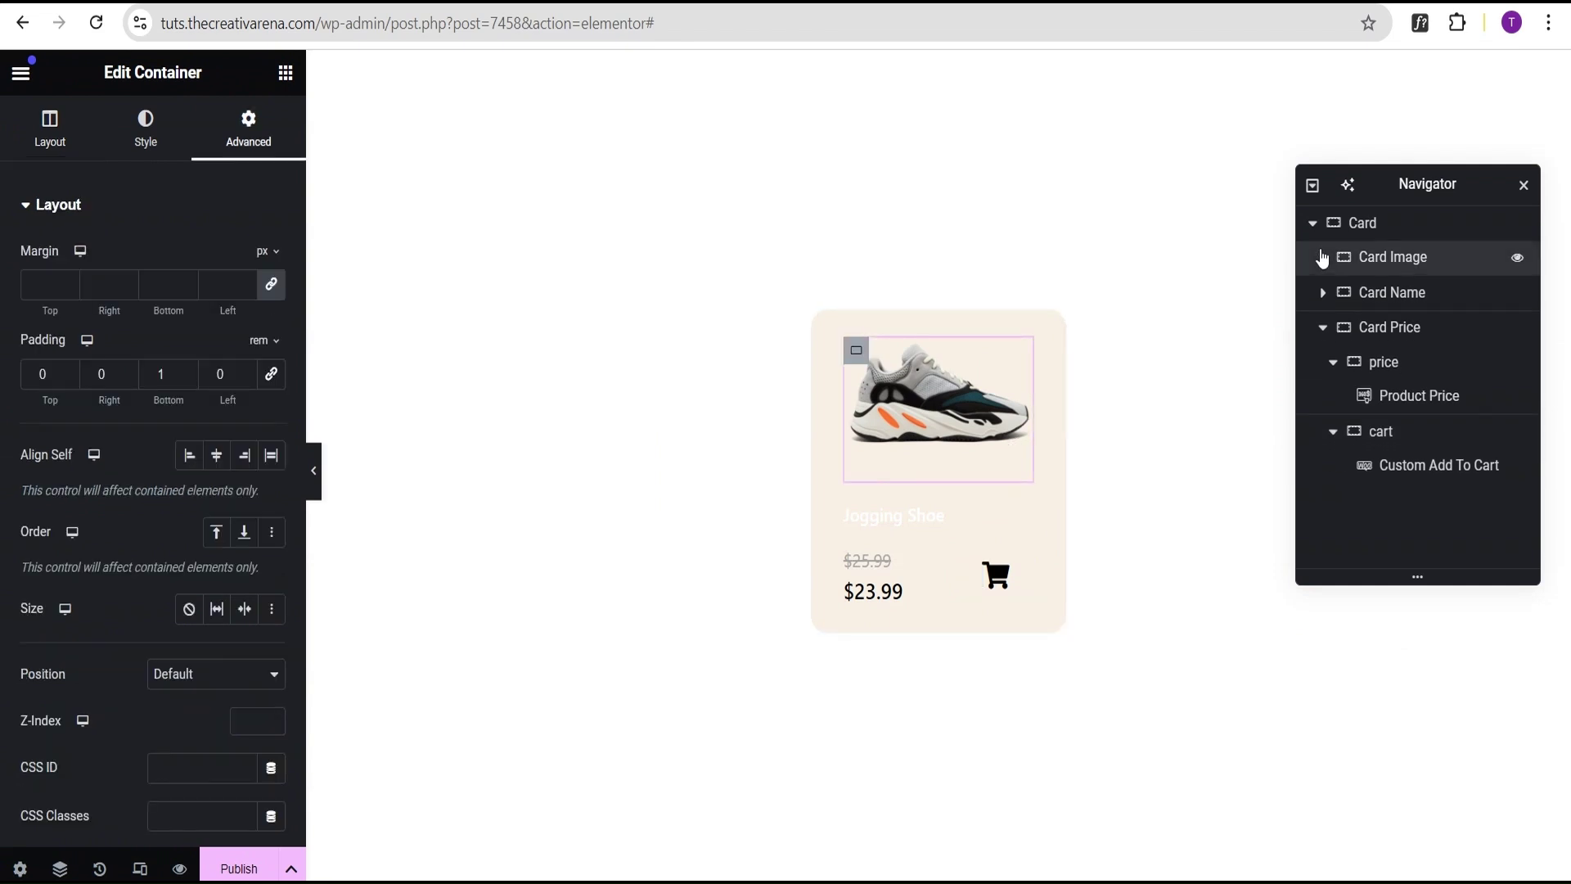
{"action": "left_click", "coordinate": [1322, 328]}
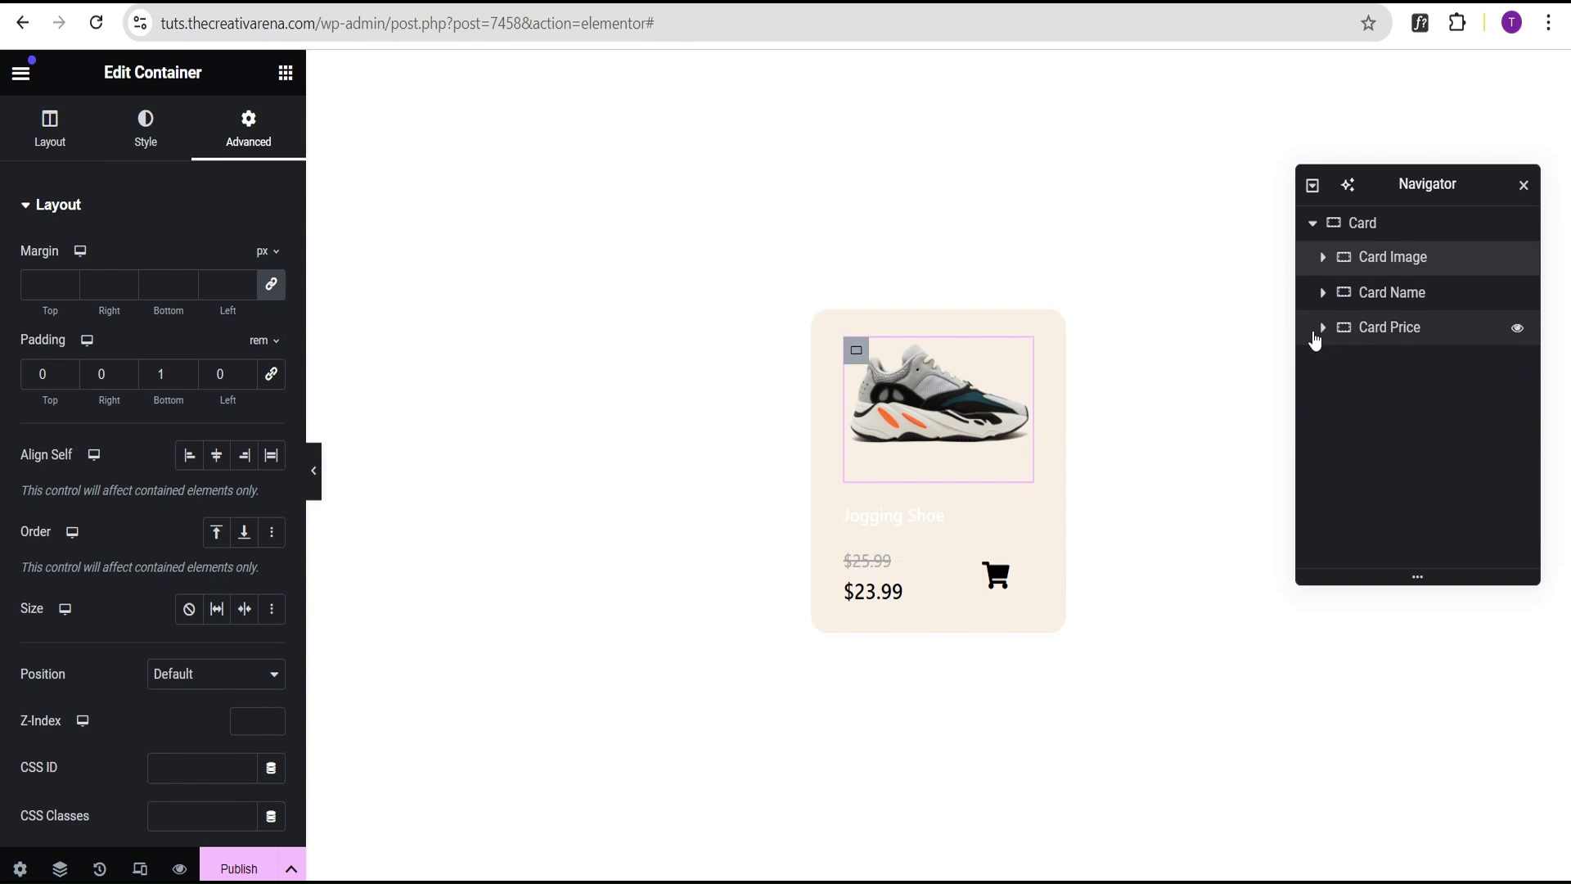
Give the Card container a classic hover background in #ebebeb and preview the hover effect with the editing panel hidden.
{"action": "left_click", "coordinate": [1391, 227]}
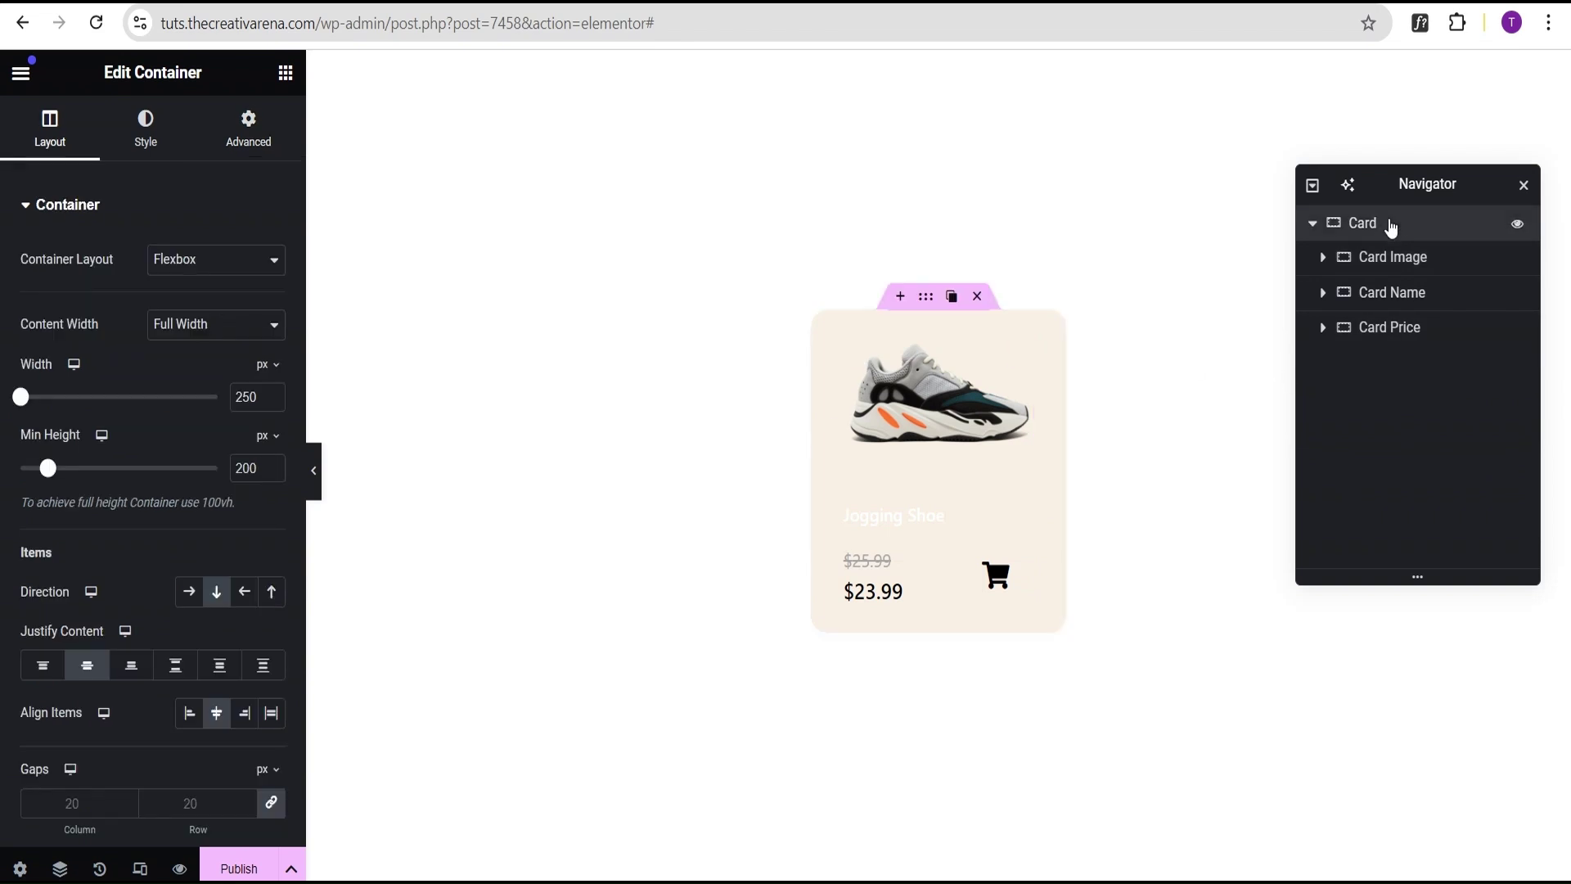
{"action": "left_click", "coordinate": [148, 143]}
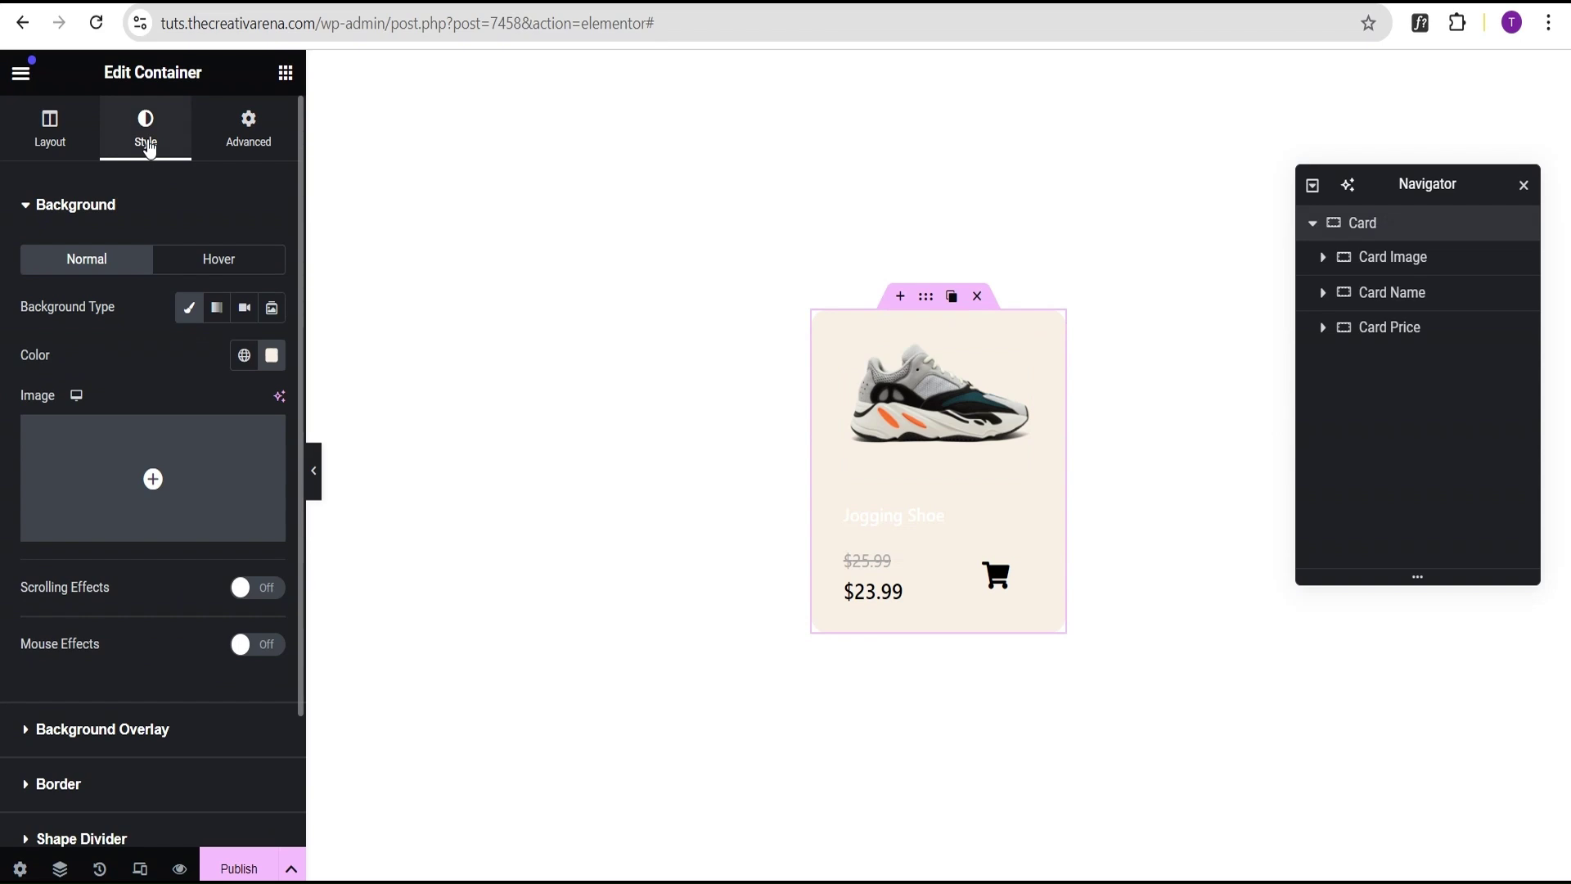
{"action": "left_click", "coordinate": [204, 260]}
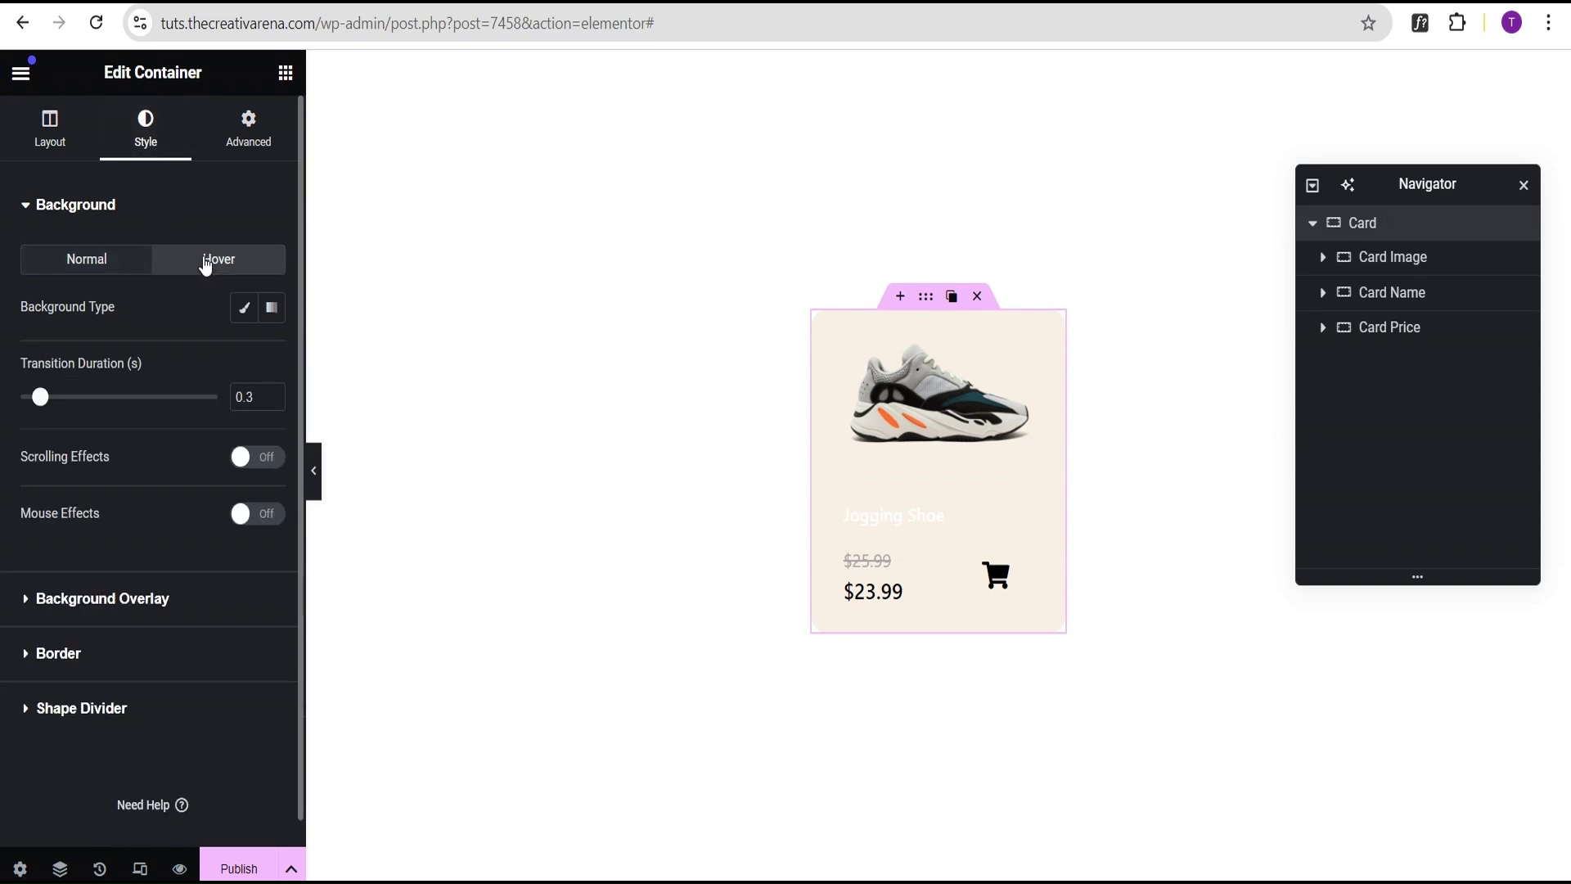
{"action": "left_click", "coordinate": [243, 308]}
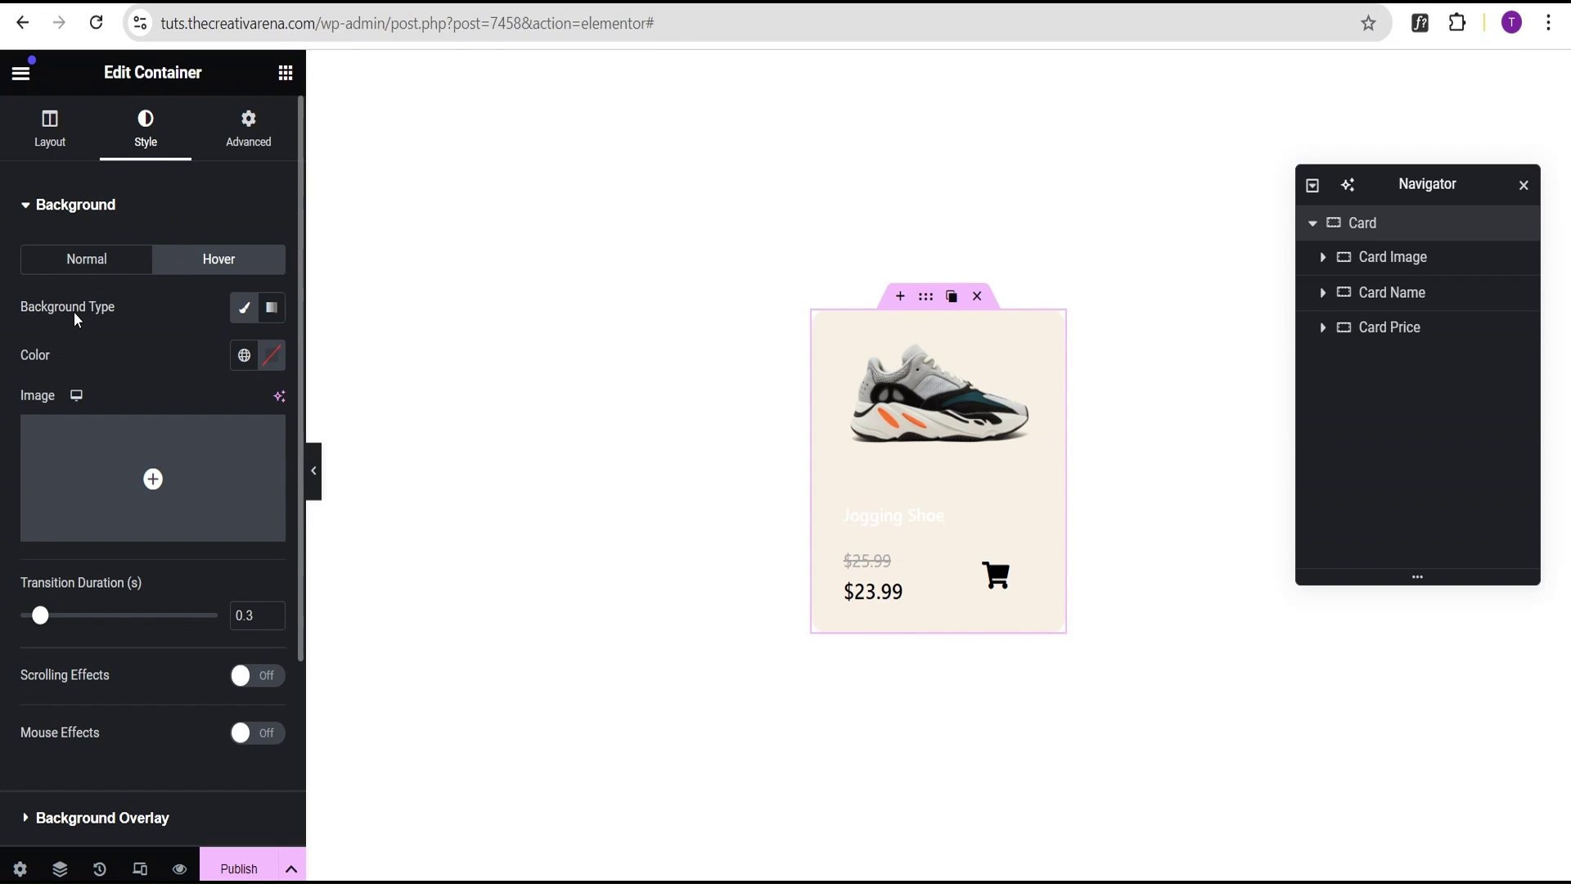
{"action": "left_click", "coordinate": [272, 356]}
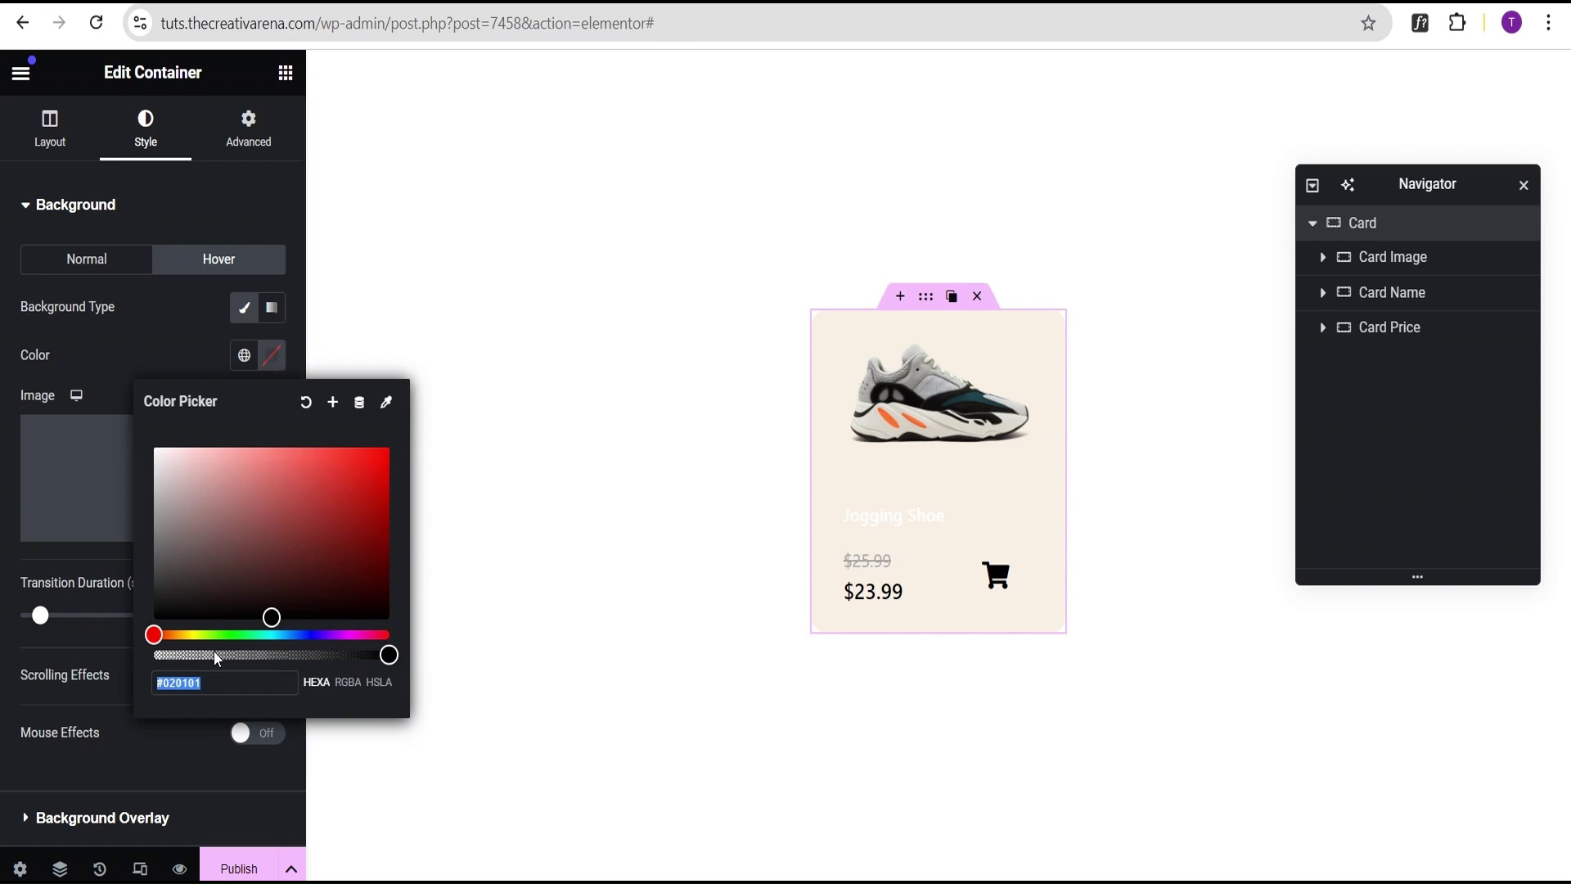
{"action": "type", "text": "ebebeb"}
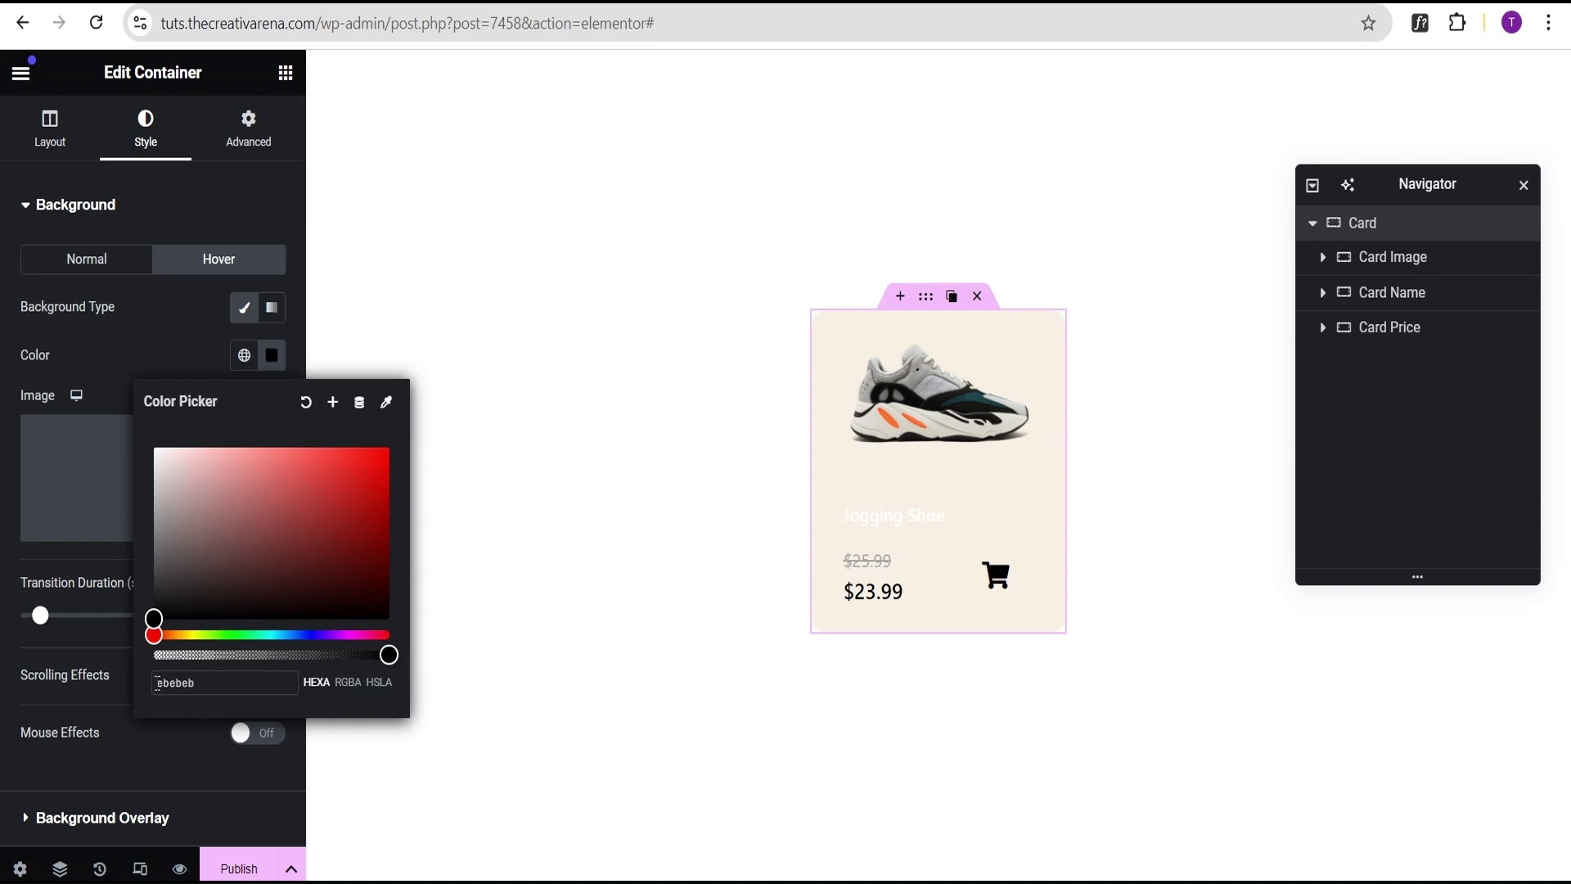
{"action": "type", "text": "#"}
{"action": "left_click", "coordinate": [171, 360]}
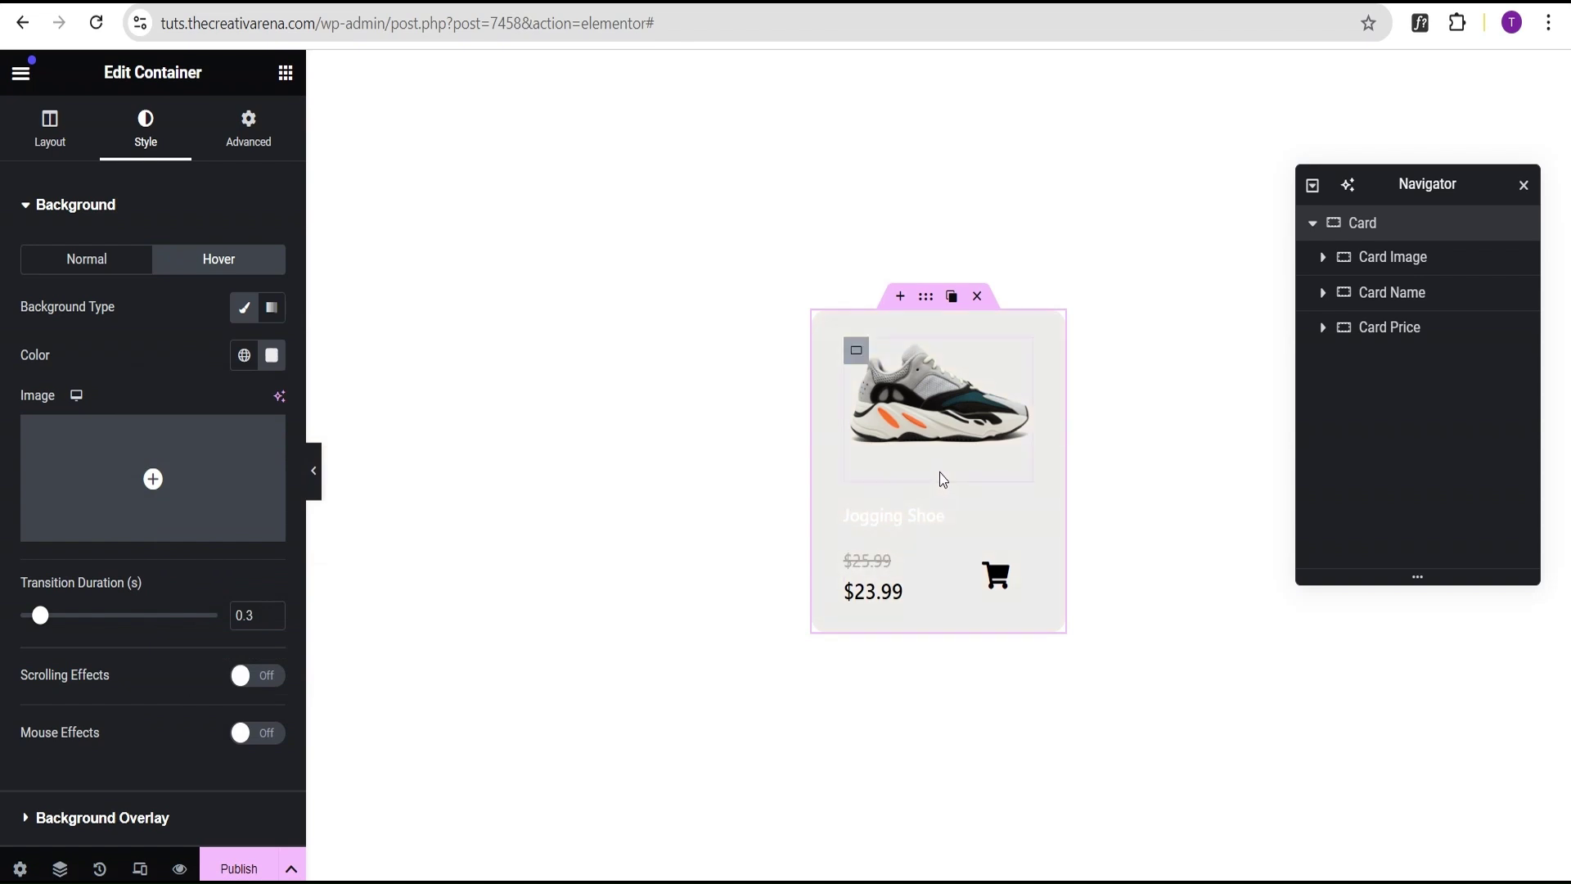
{"action": "left_click", "coordinate": [313, 471]}
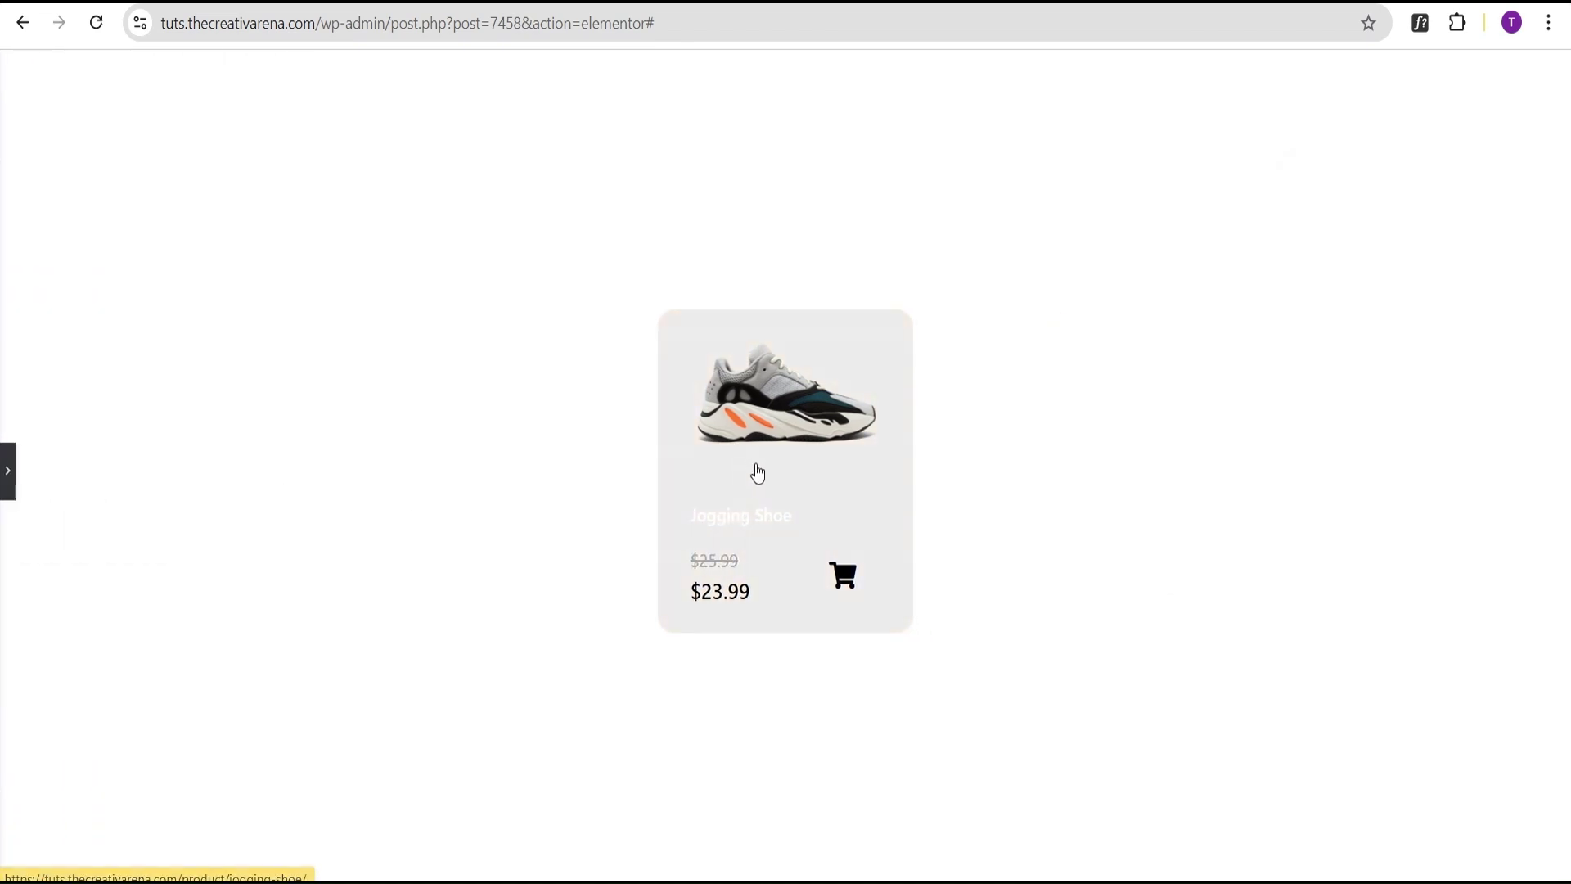
Restore the editing panel, switch to Visual Studio Code and copy the entire contents of product cards.css.
{"action": "left_click", "coordinate": [7, 471]}
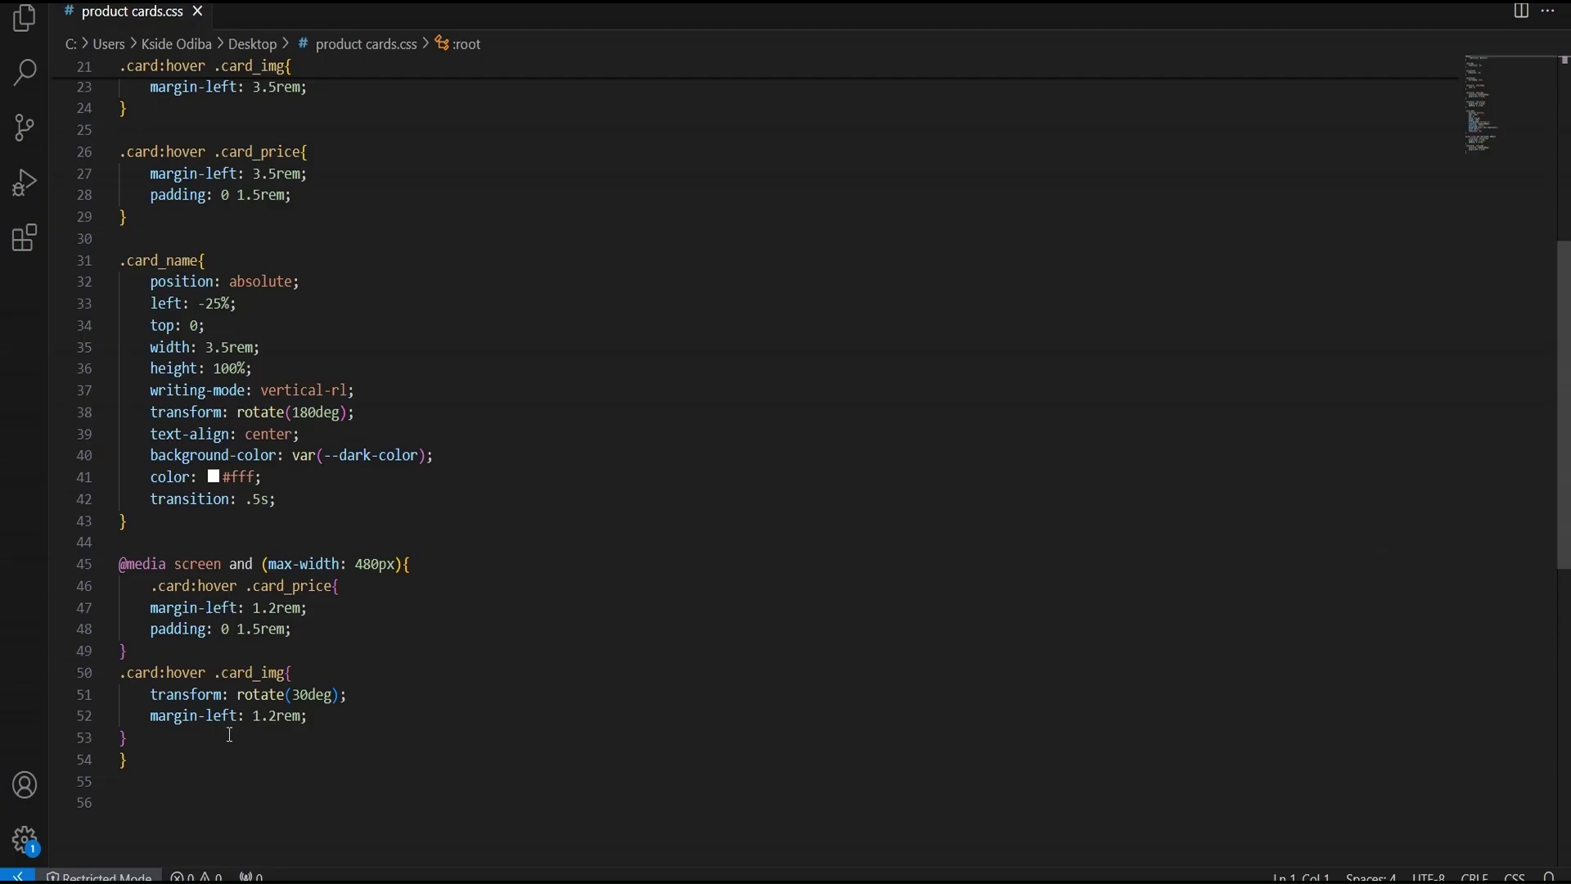
{"action": "left_click_drag", "start_coordinate": [170, 775], "coordinate": [82, 74]}
{"action": "scroll", "coordinate": [154, 67], "scroll_direction": "up", "scroll_amount": 2}
{"action": "right_click", "coordinate": [142, 82]}
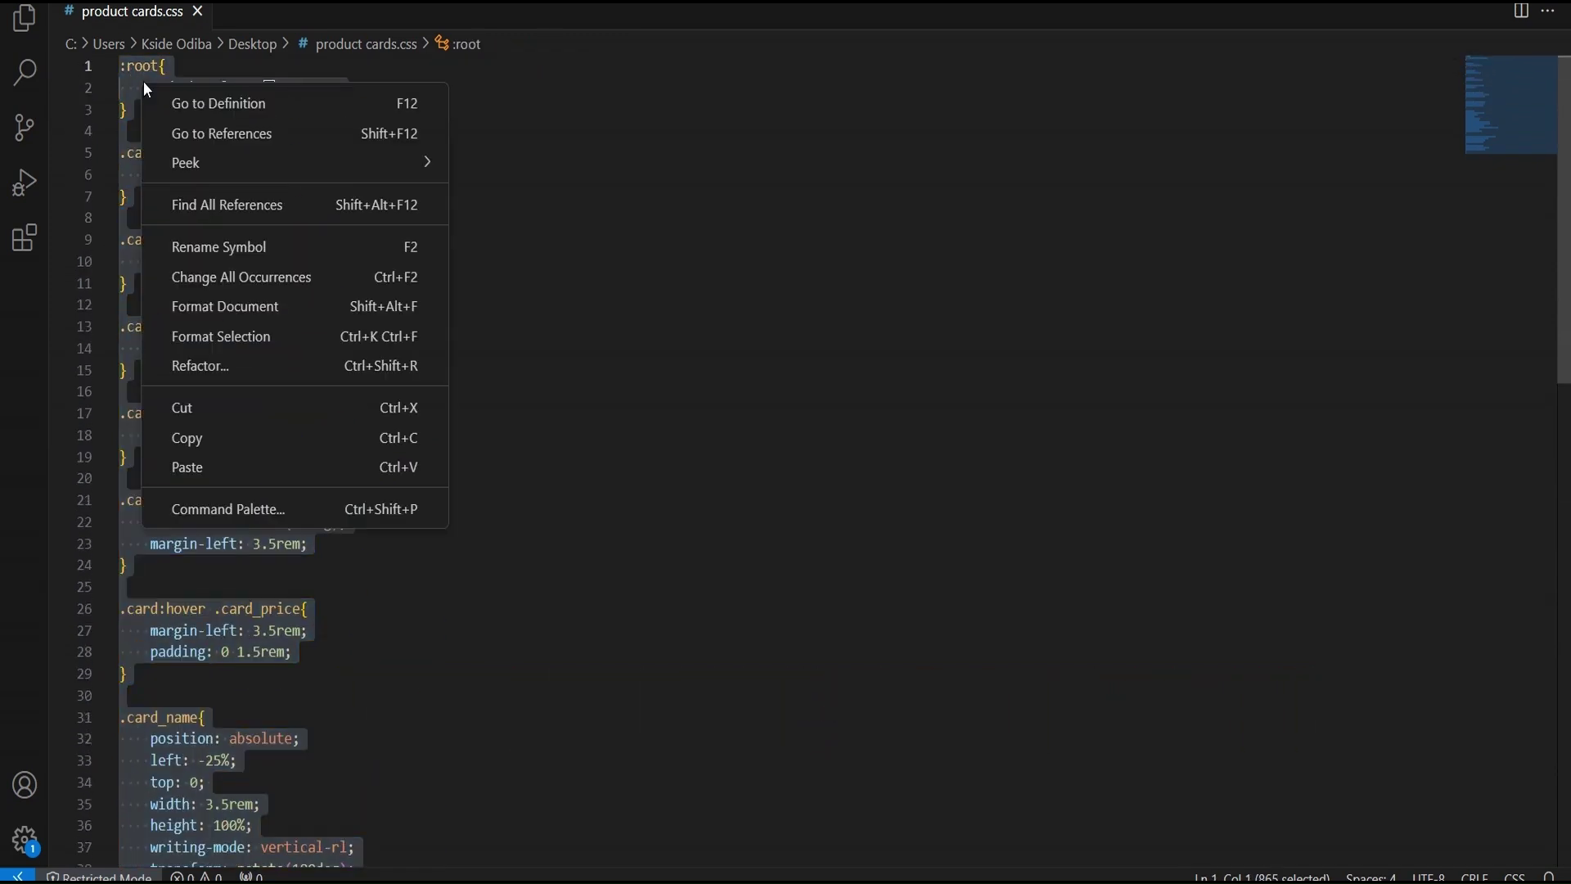
{"action": "right_click", "coordinate": [125, 96]}
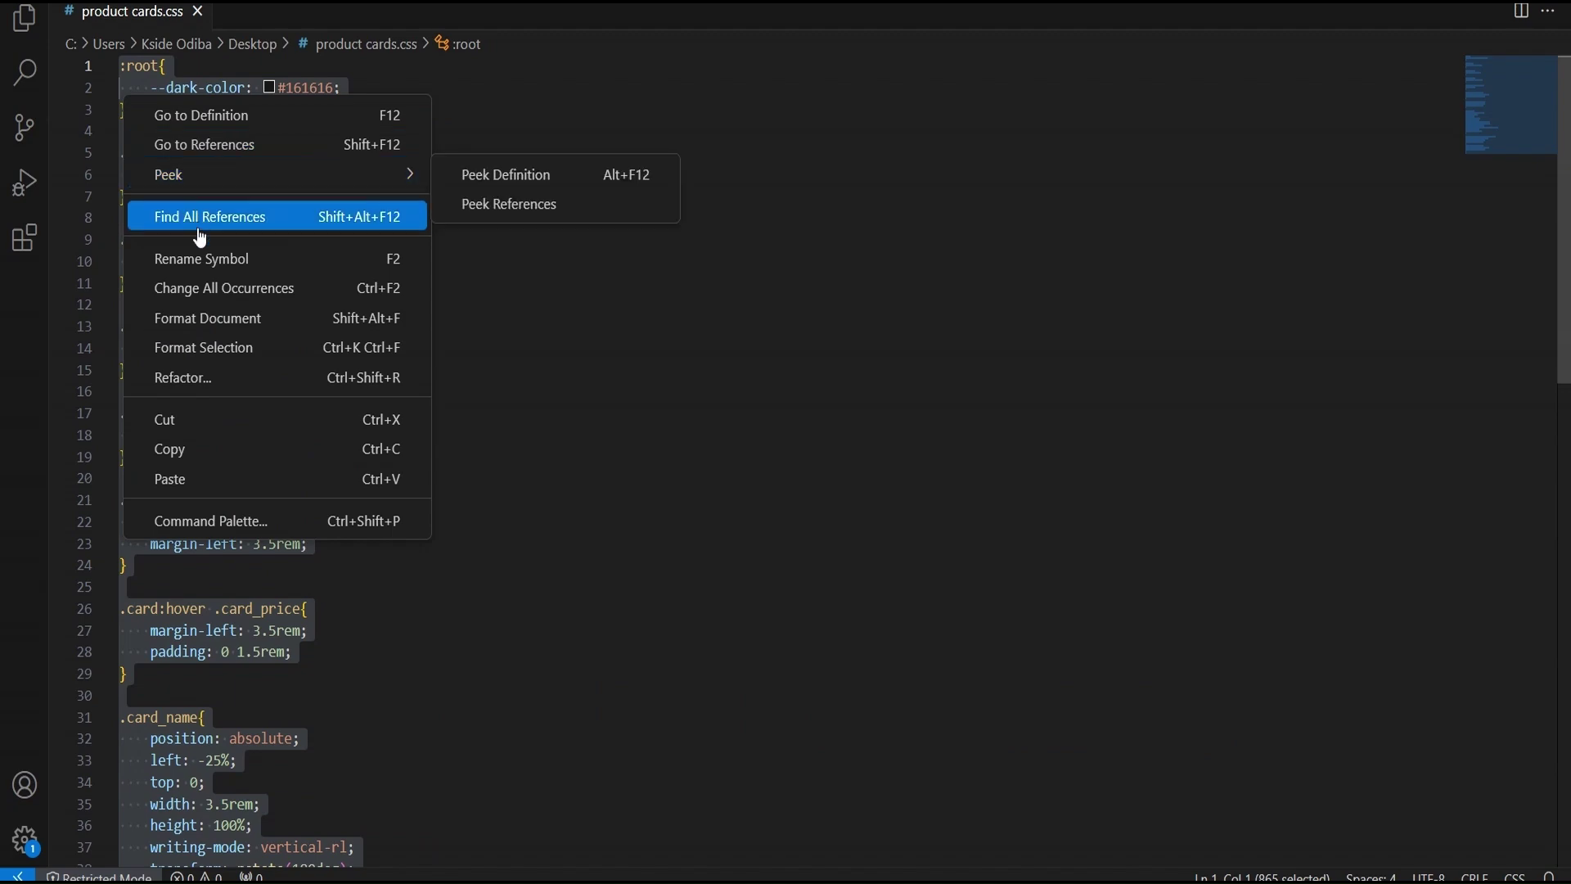
{"action": "left_click", "coordinate": [218, 461]}
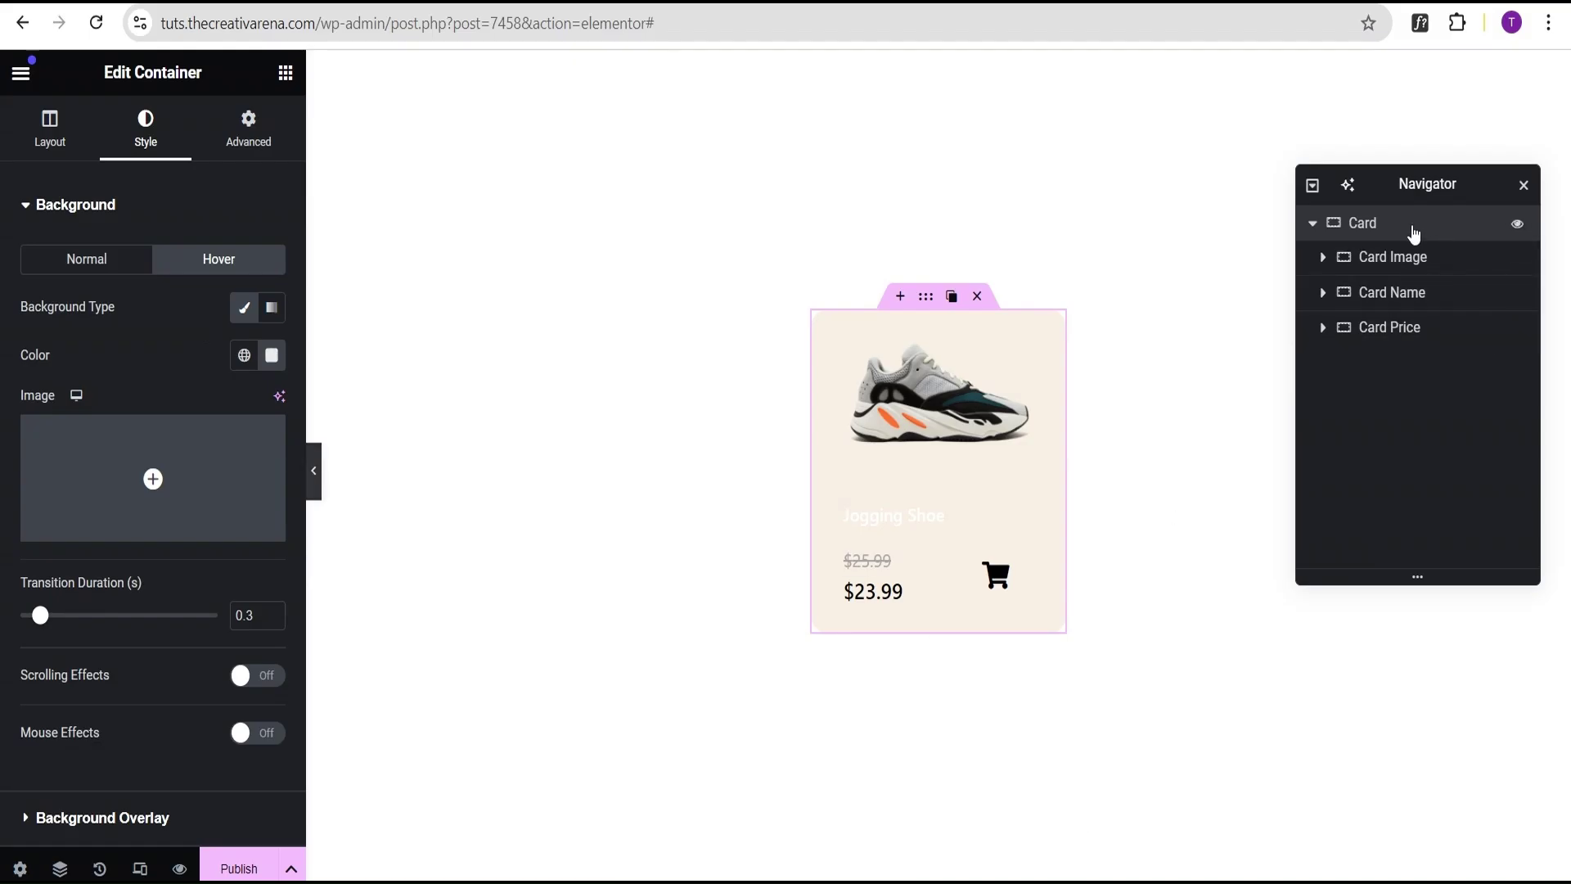
Return to Elementor and paste the copied stylesheet into the Card container's custom CSS.
{"action": "left_click", "coordinate": [250, 132]}
{"action": "left_click", "coordinate": [200, 203]}
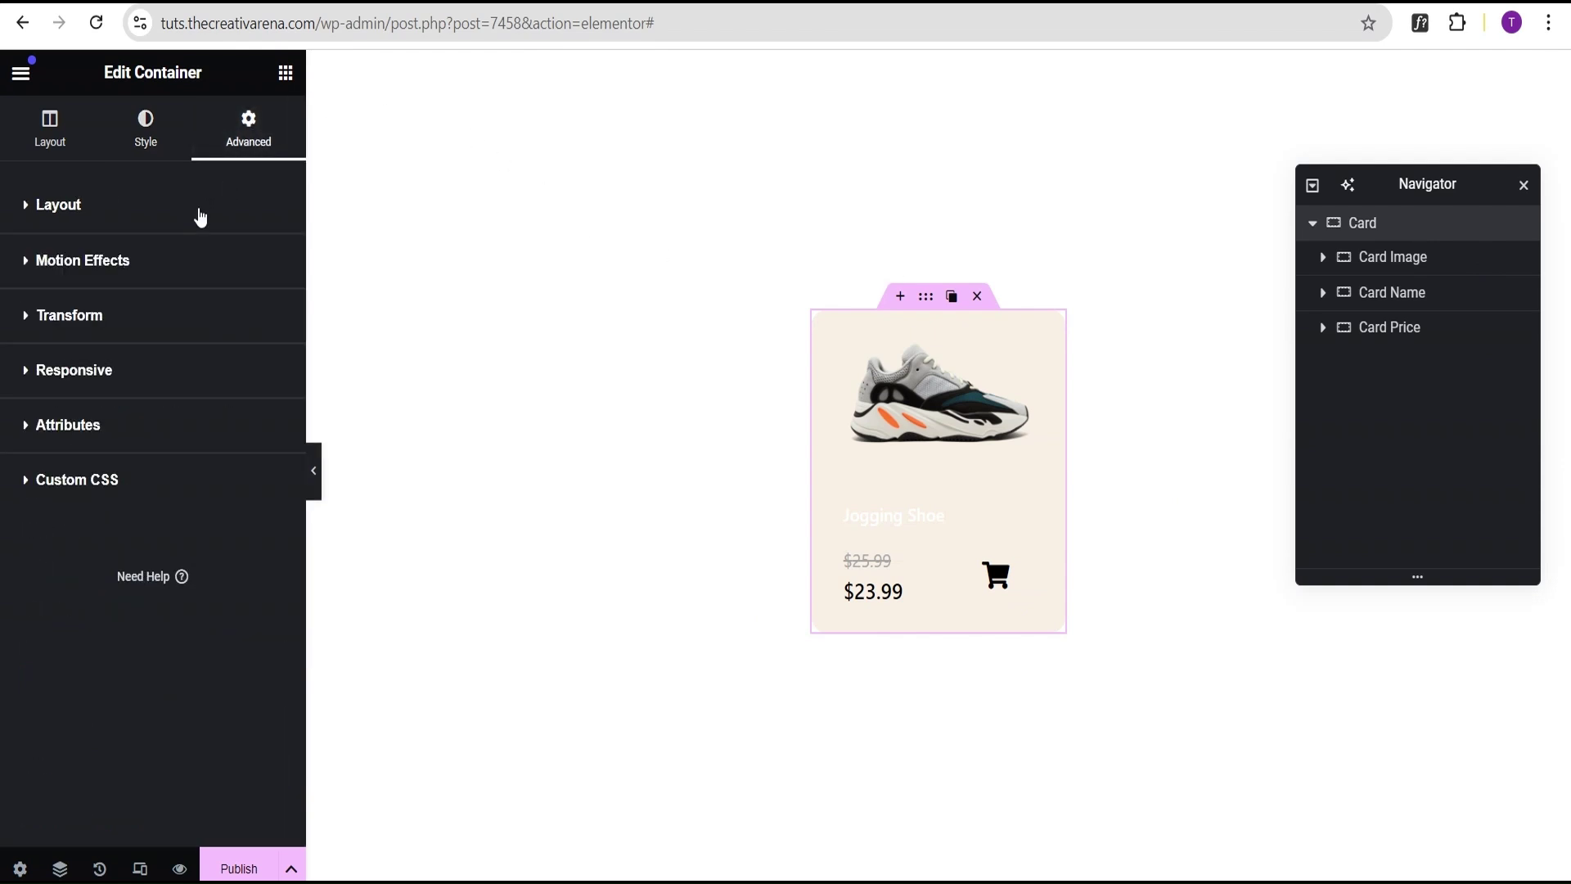
{"action": "left_click", "coordinate": [106, 482]}
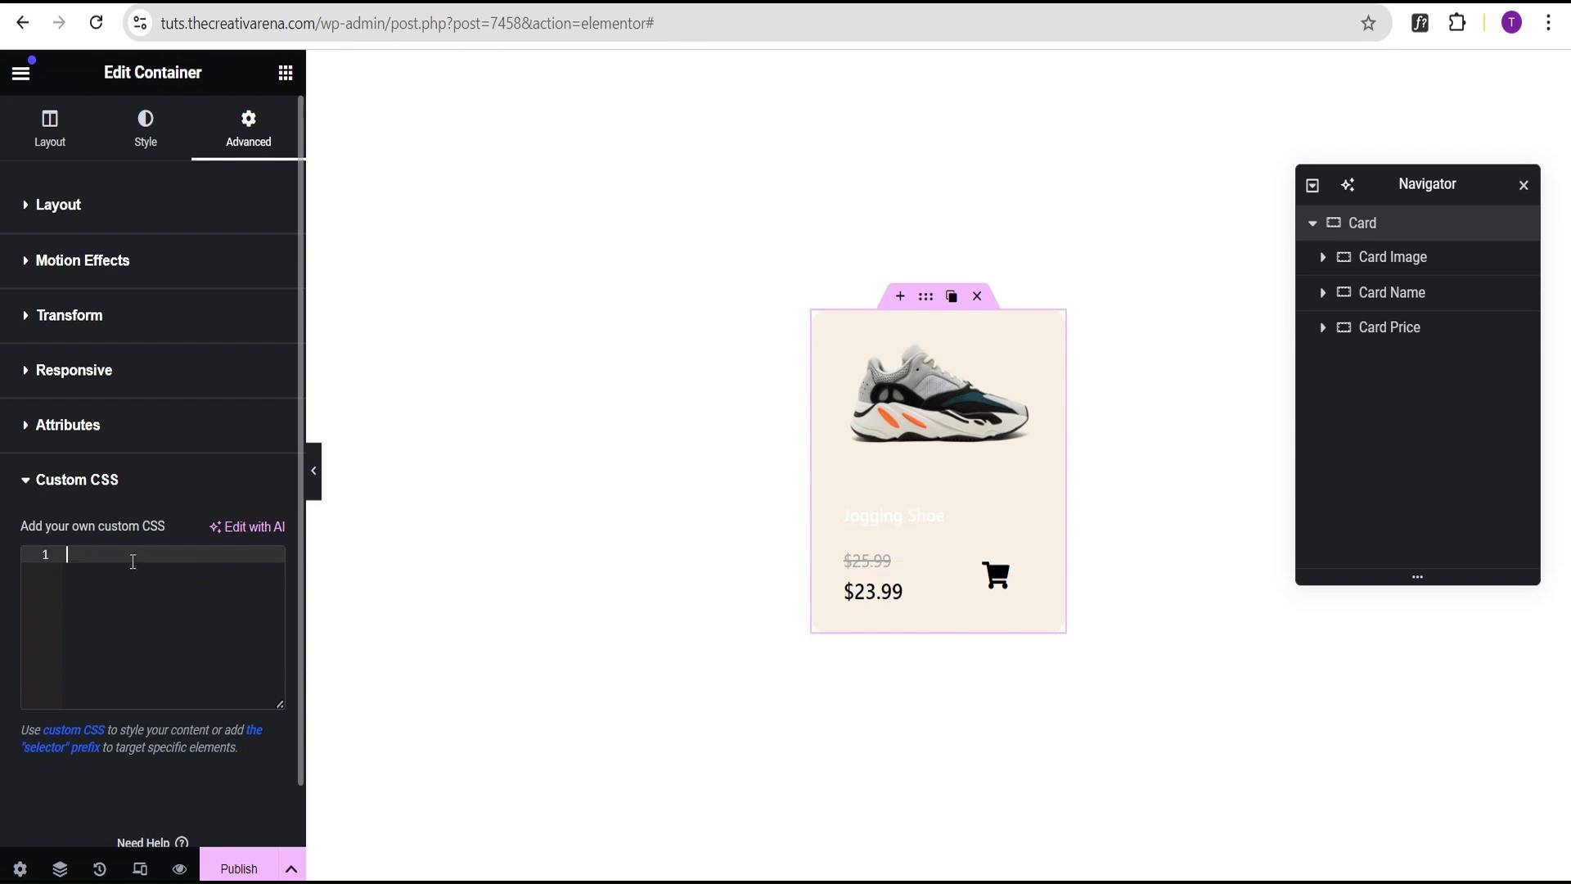
{"action": "right_click", "coordinate": [133, 560]}
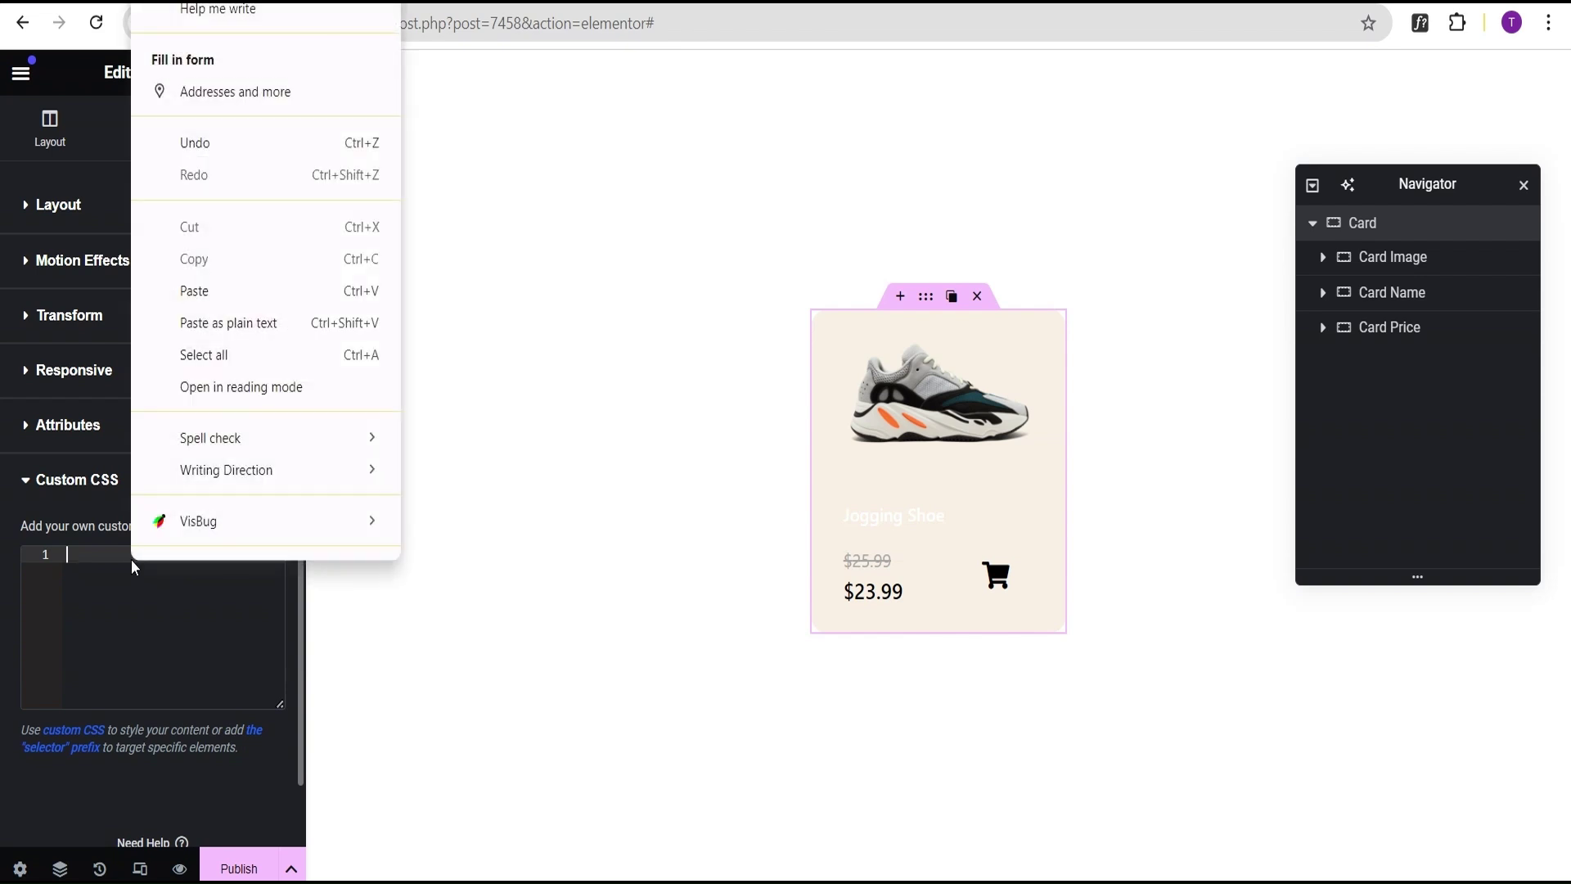
{"action": "left_click", "coordinate": [201, 292]}
{"action": "scroll", "coordinate": [131, 667], "scroll_direction": "down", "scroll_amount": 2}
{"action": "scroll", "coordinate": [150, 626], "scroll_direction": "down", "scroll_amount": 2}
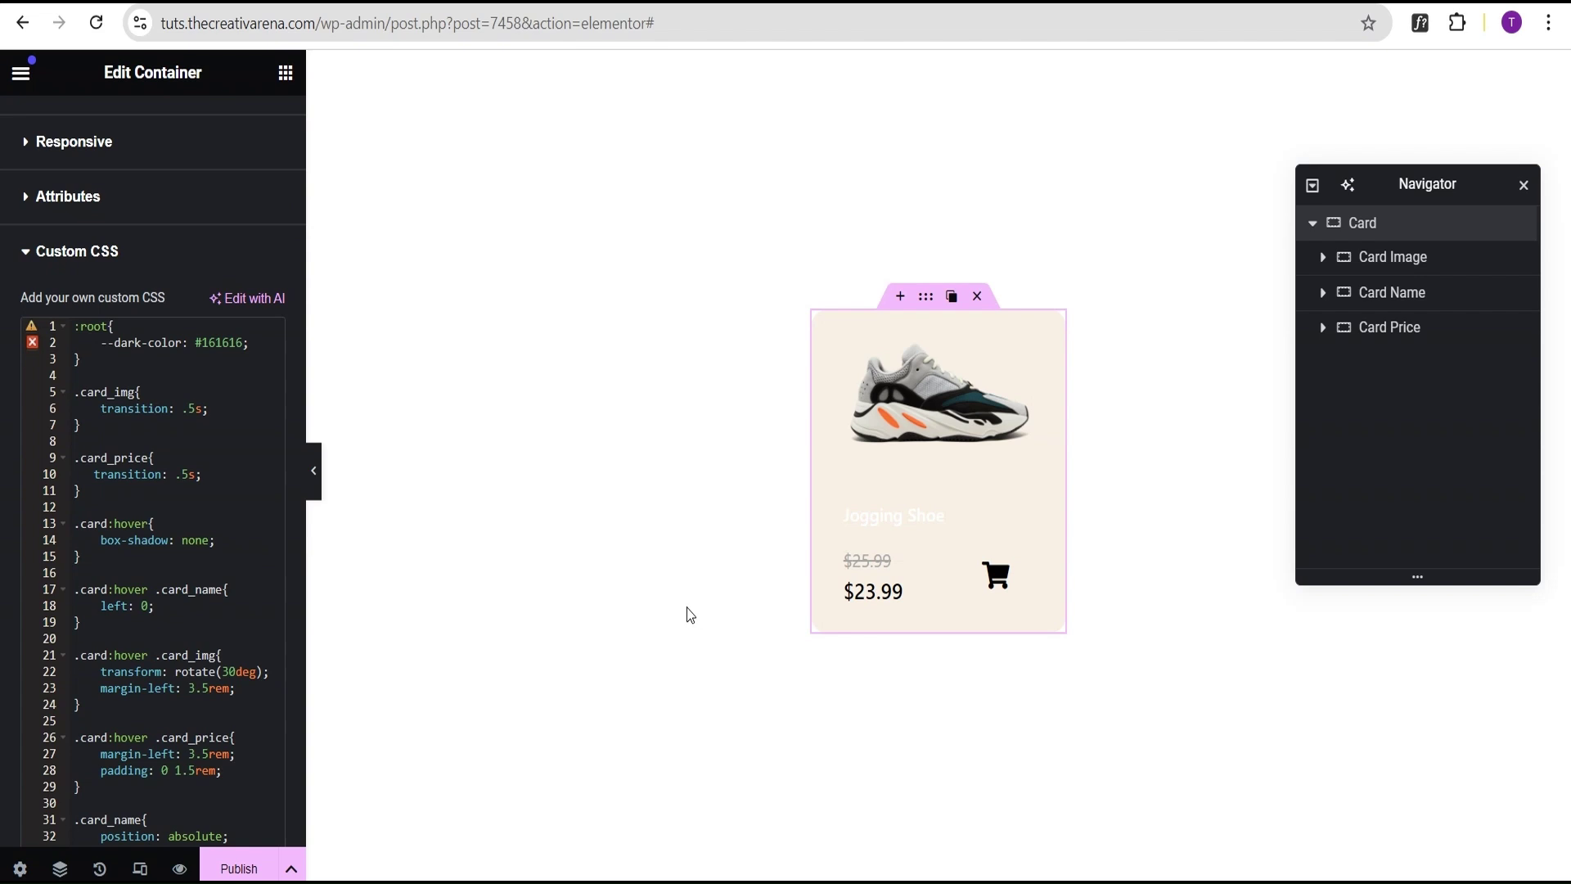
Copy the class name card from the custom CSS and assign it as the Card container's CSS class.
{"action": "left_click_drag", "start_coordinate": [107, 524], "coordinate": [88, 525]}
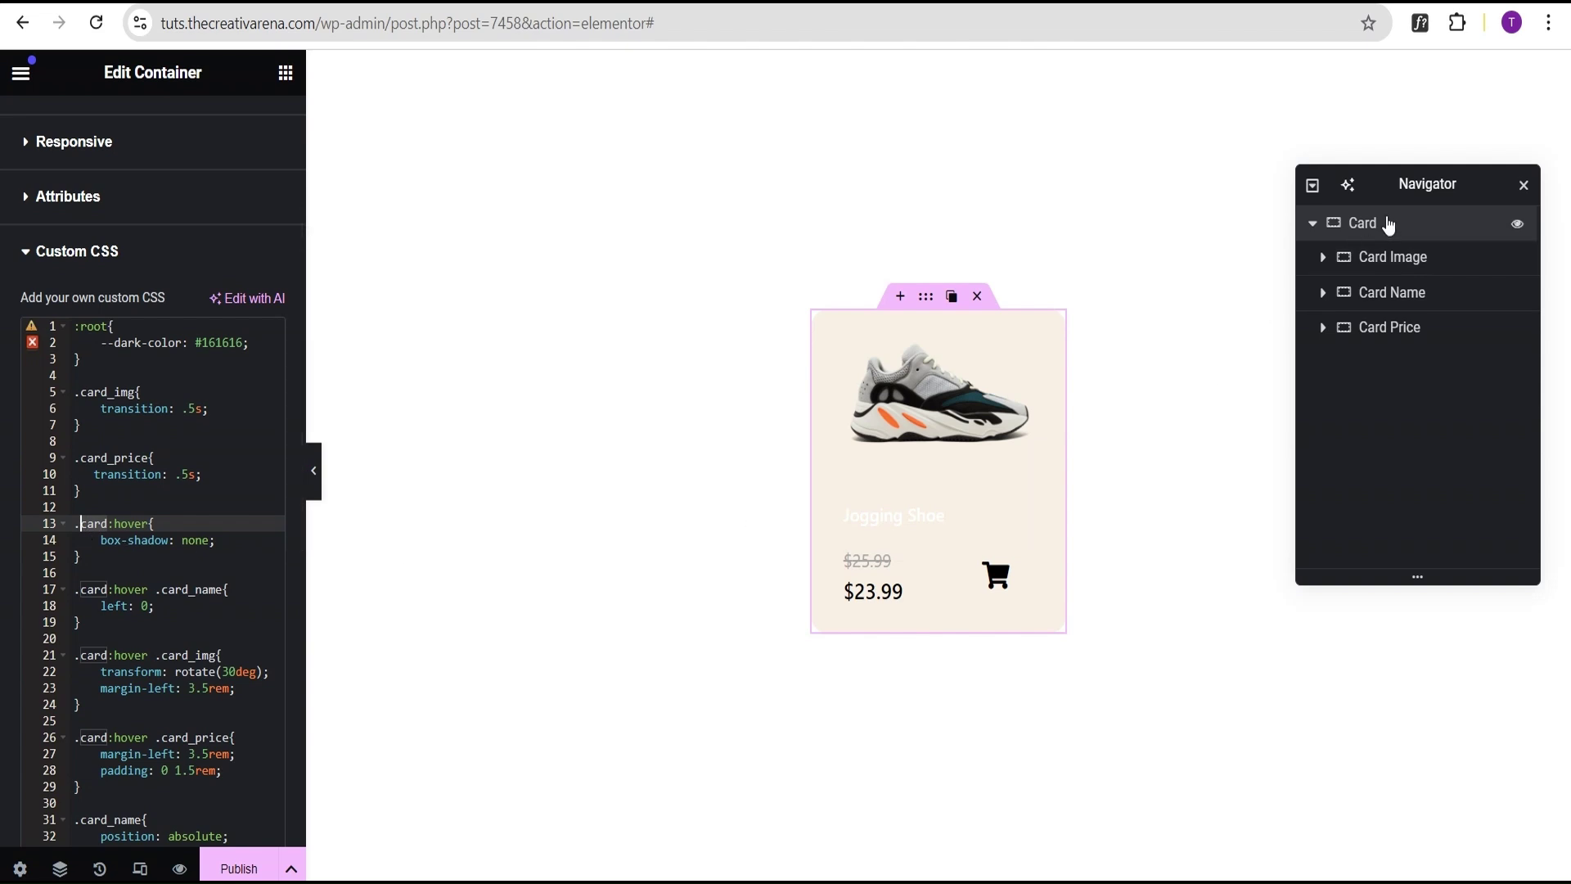
{"action": "scroll", "coordinate": [149, 213], "scroll_direction": "up", "scroll_amount": 3}
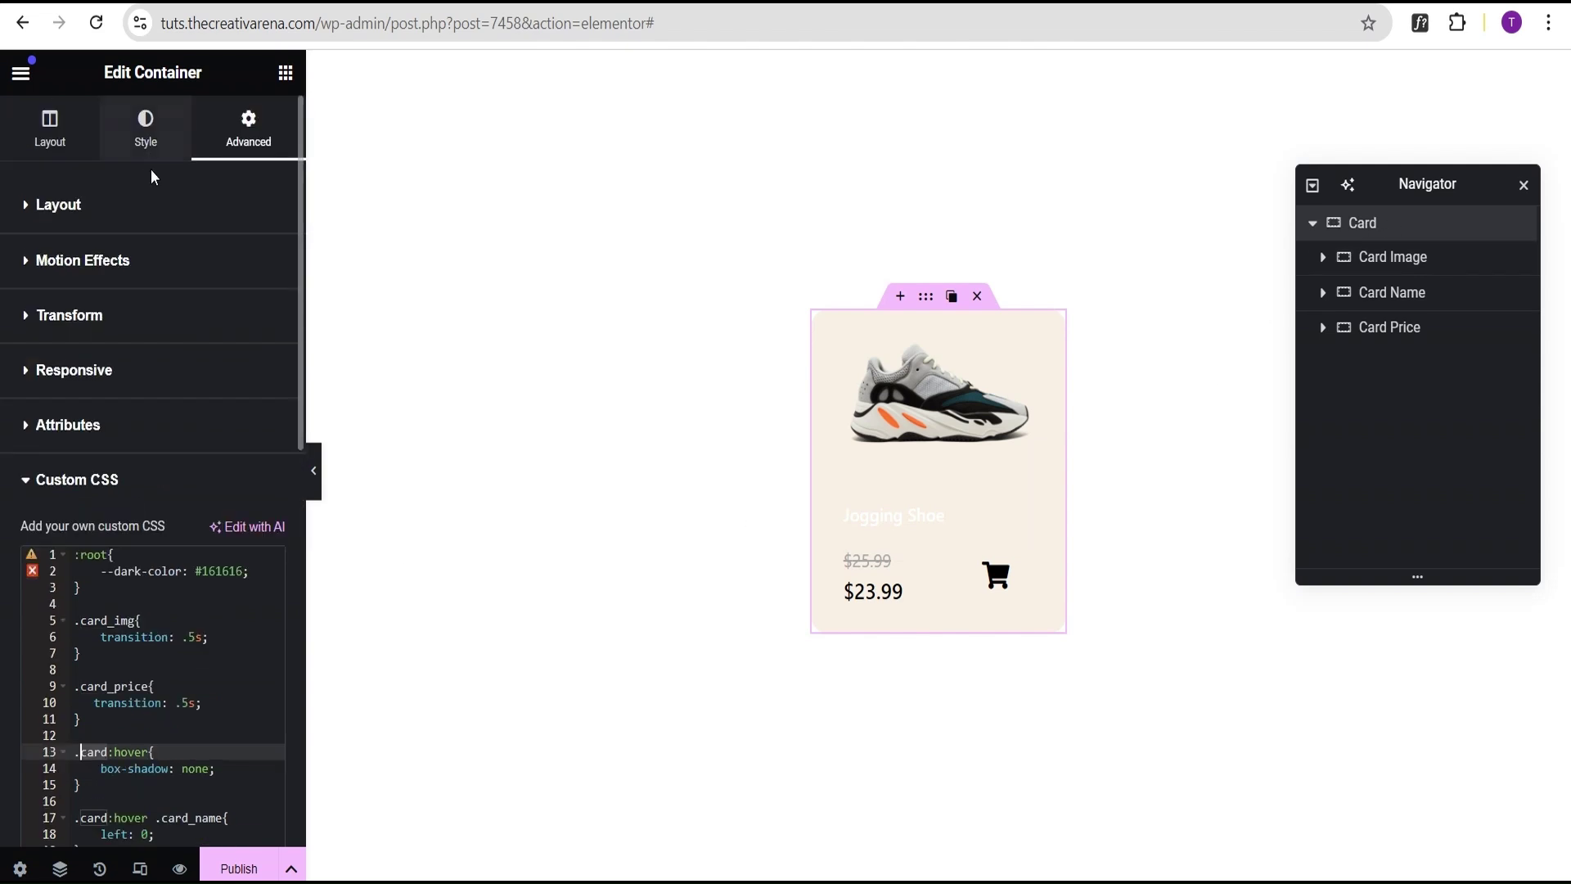
{"action": "left_click", "coordinate": [160, 216]}
{"action": "scroll", "coordinate": [157, 344], "scroll_direction": "down", "scroll_amount": 4}
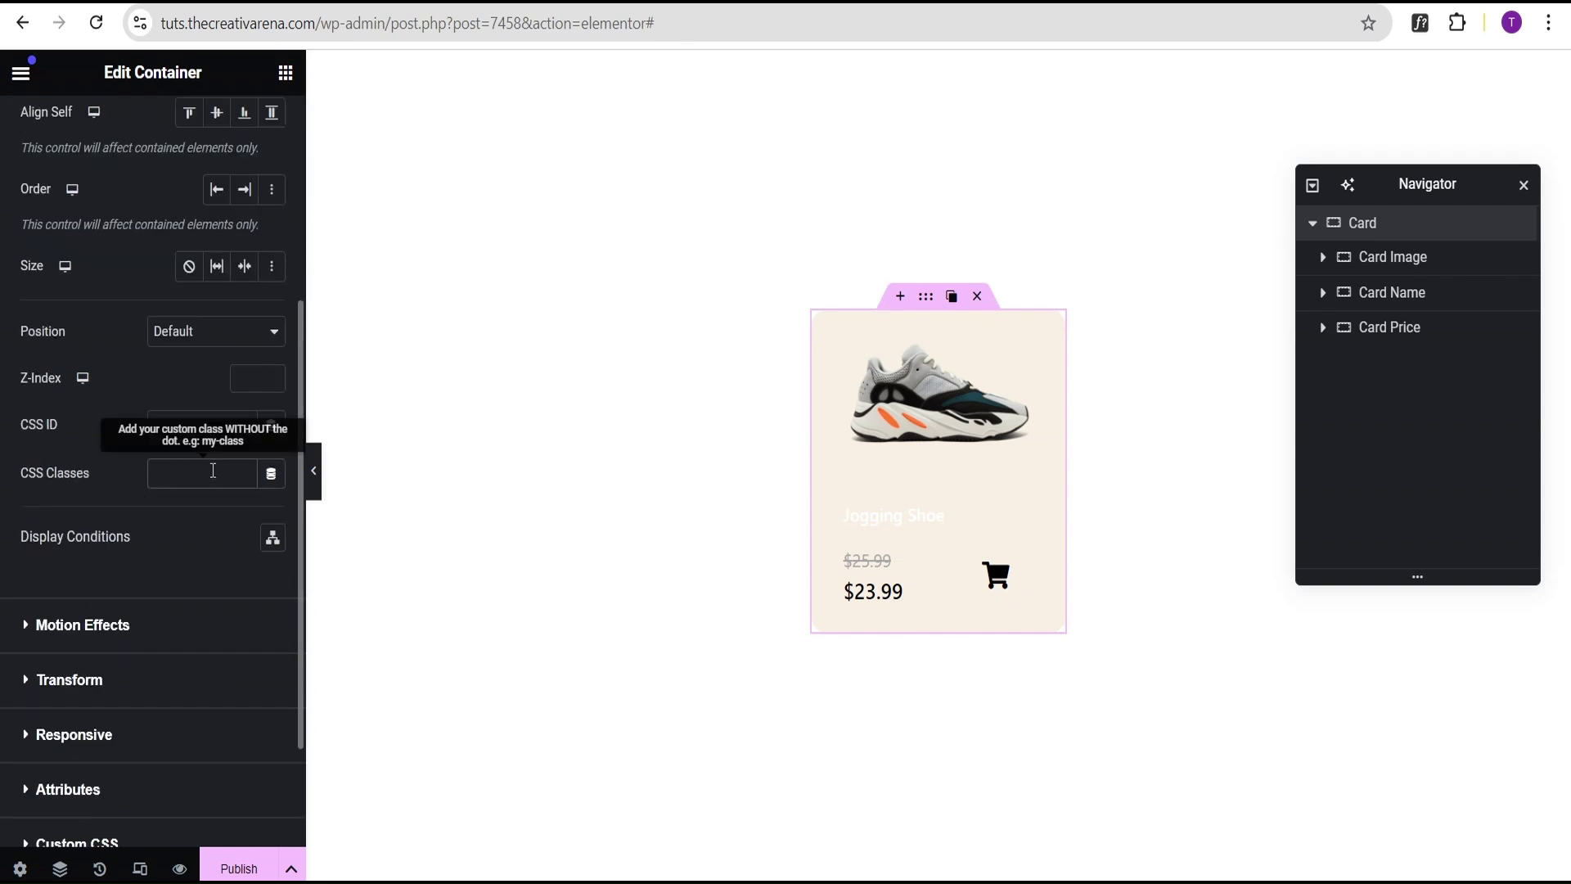
{"action": "scroll", "coordinate": [207, 474], "scroll_direction": "down", "scroll_amount": 2}
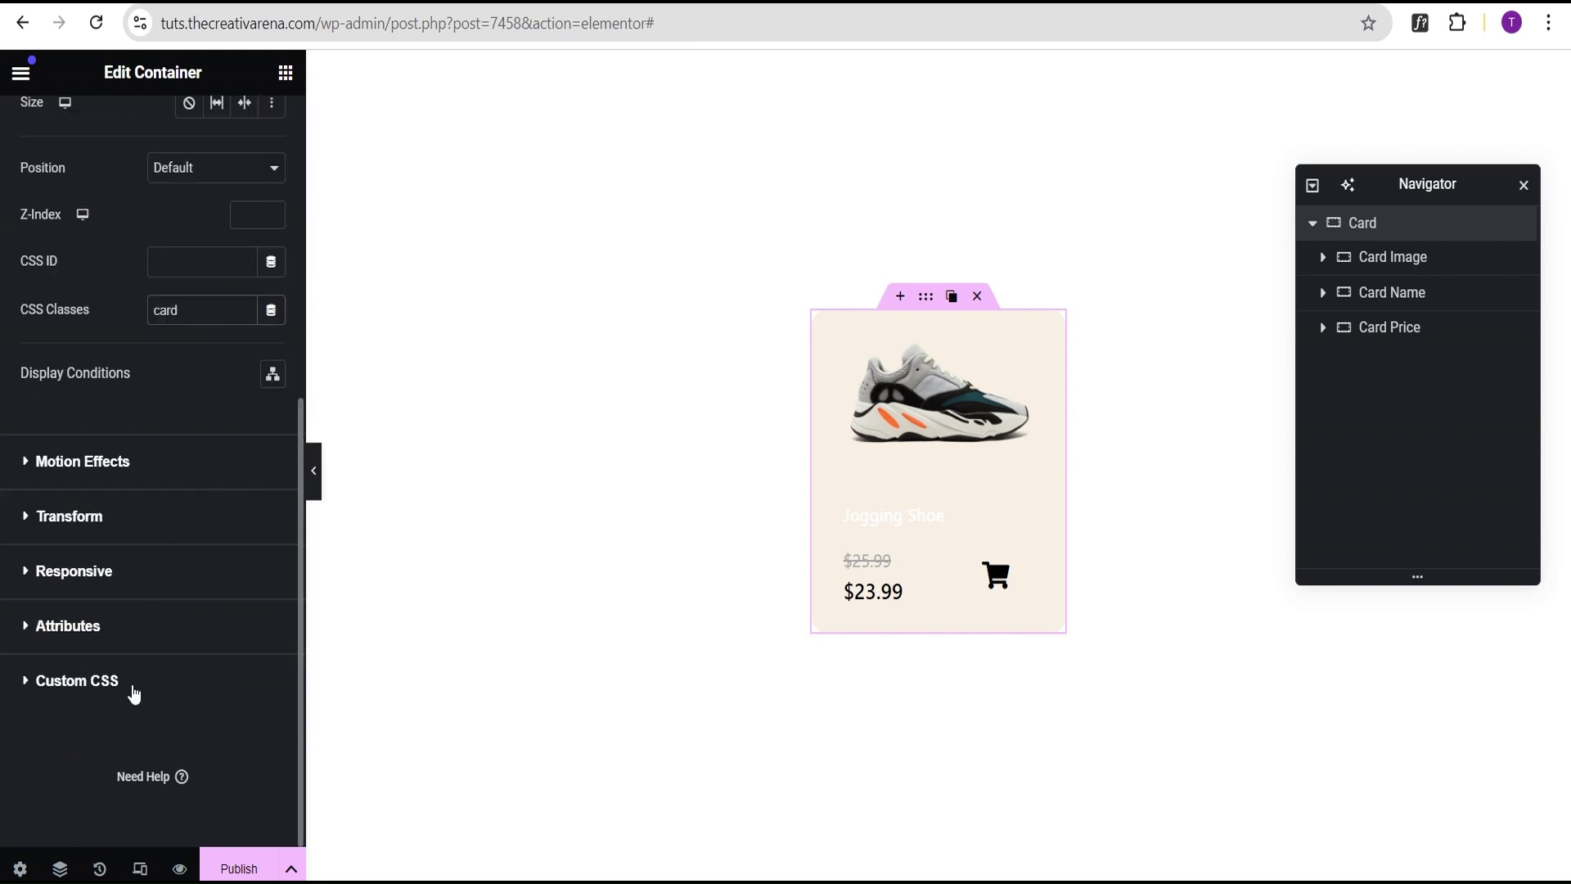
Copy the class name card_img from the Card's custom CSS and assign it as the Card Image container's CSS class.
{"action": "left_click", "coordinate": [134, 689]}
{"action": "scroll", "coordinate": [133, 653], "scroll_direction": "down", "scroll_amount": 2}
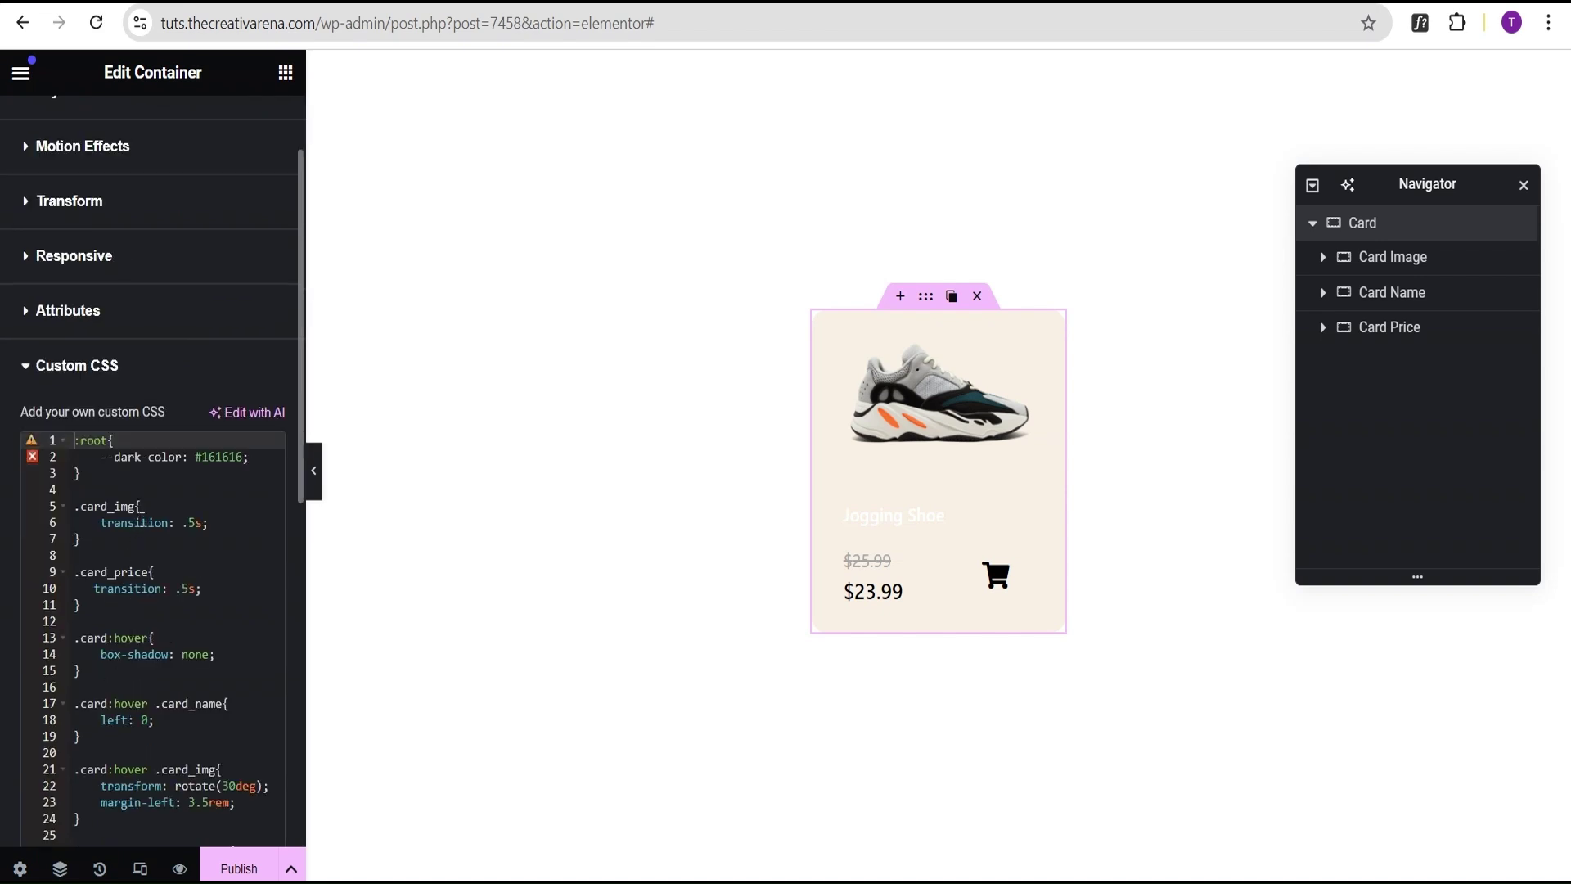
{"action": "left_click_drag", "start_coordinate": [136, 507], "coordinate": [81, 506]}
{"action": "key", "text": "ctrl+c"}
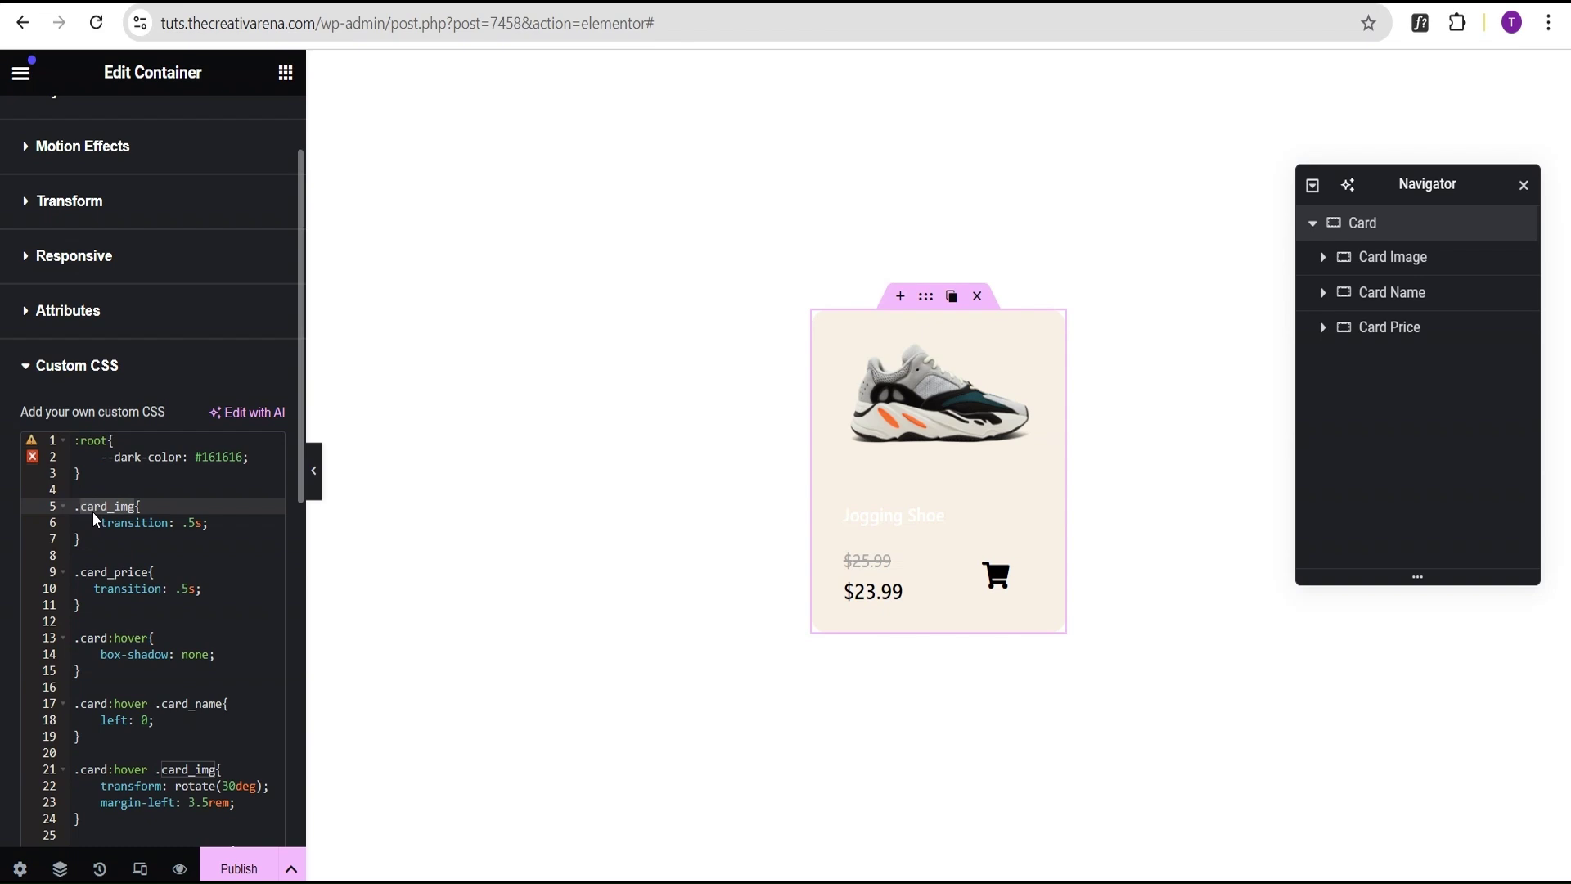
{"action": "left_click", "coordinate": [1390, 257]}
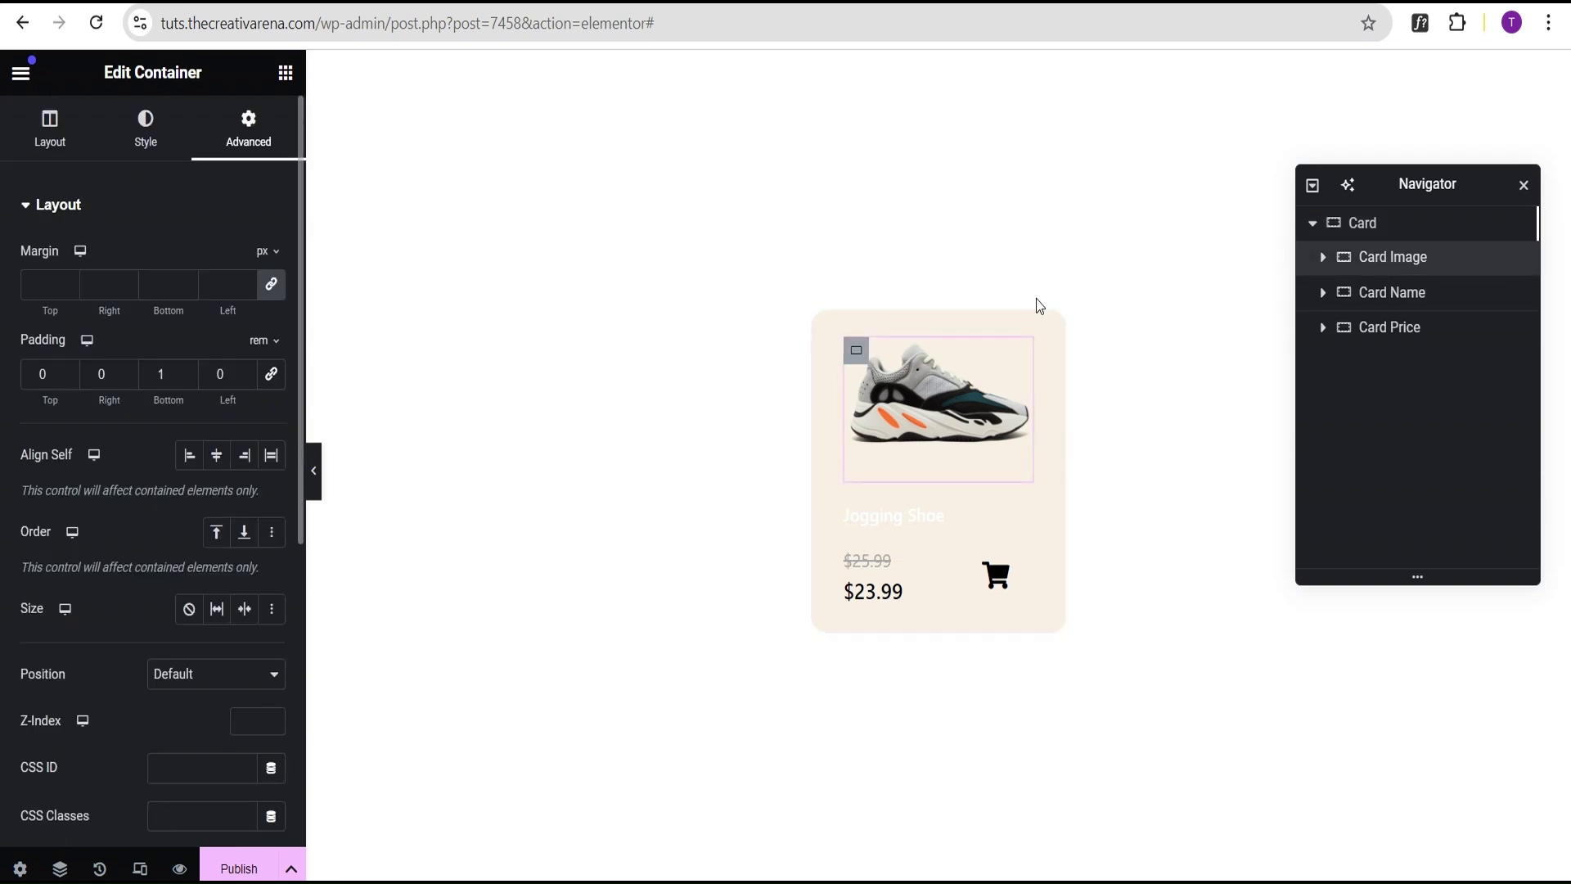
{"action": "scroll", "coordinate": [246, 392], "scroll_direction": "down", "scroll_amount": 3}
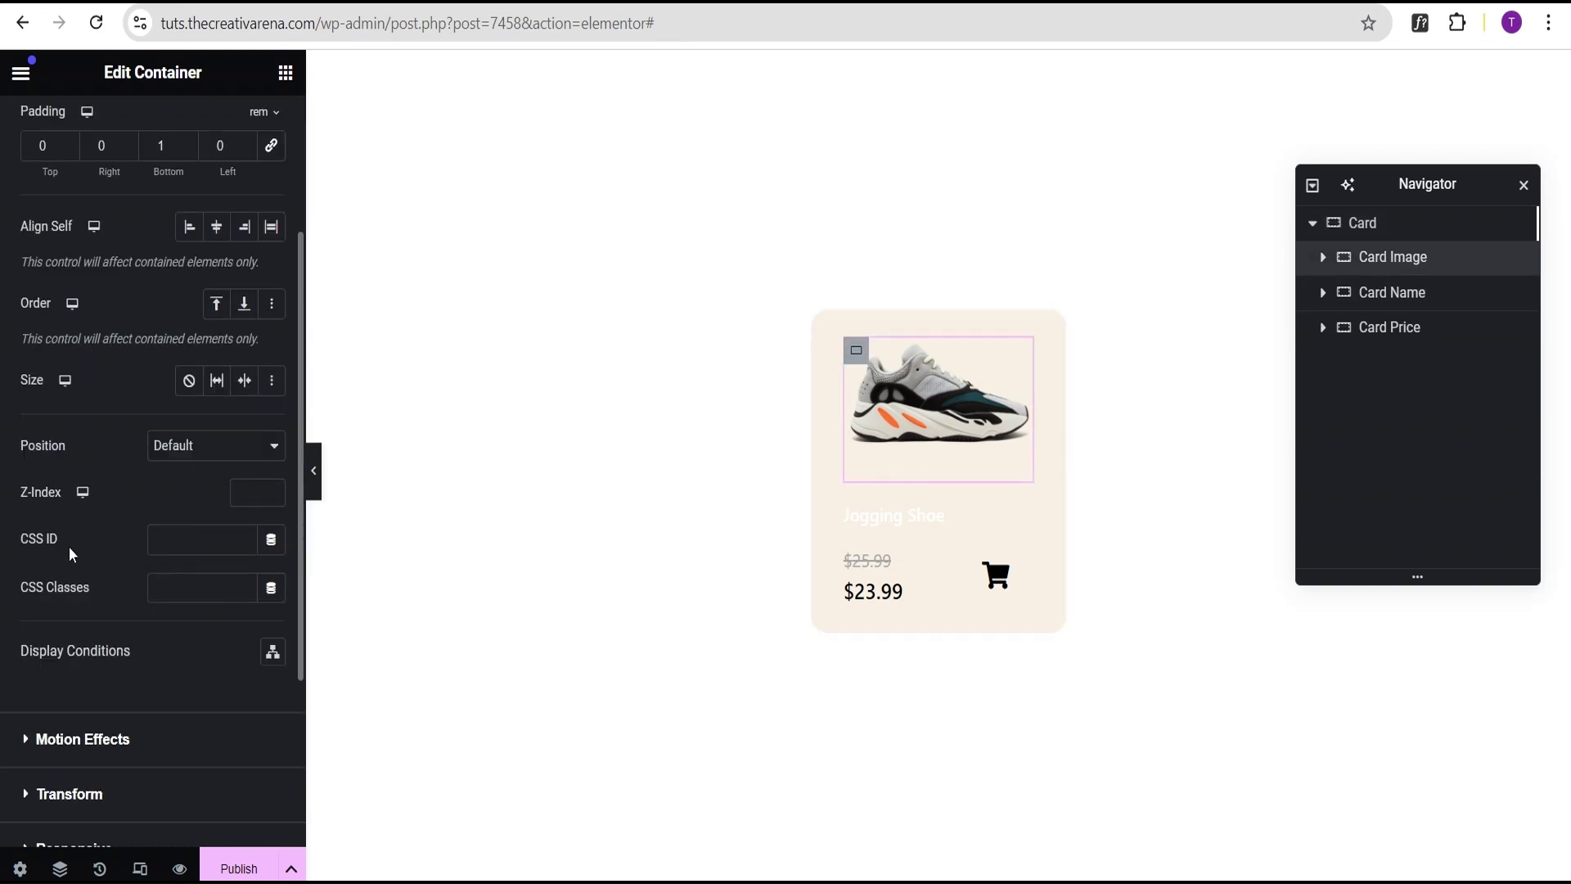
{"action": "left_click", "coordinate": [185, 593]}
{"action": "key", "text": "ctrl+v"}
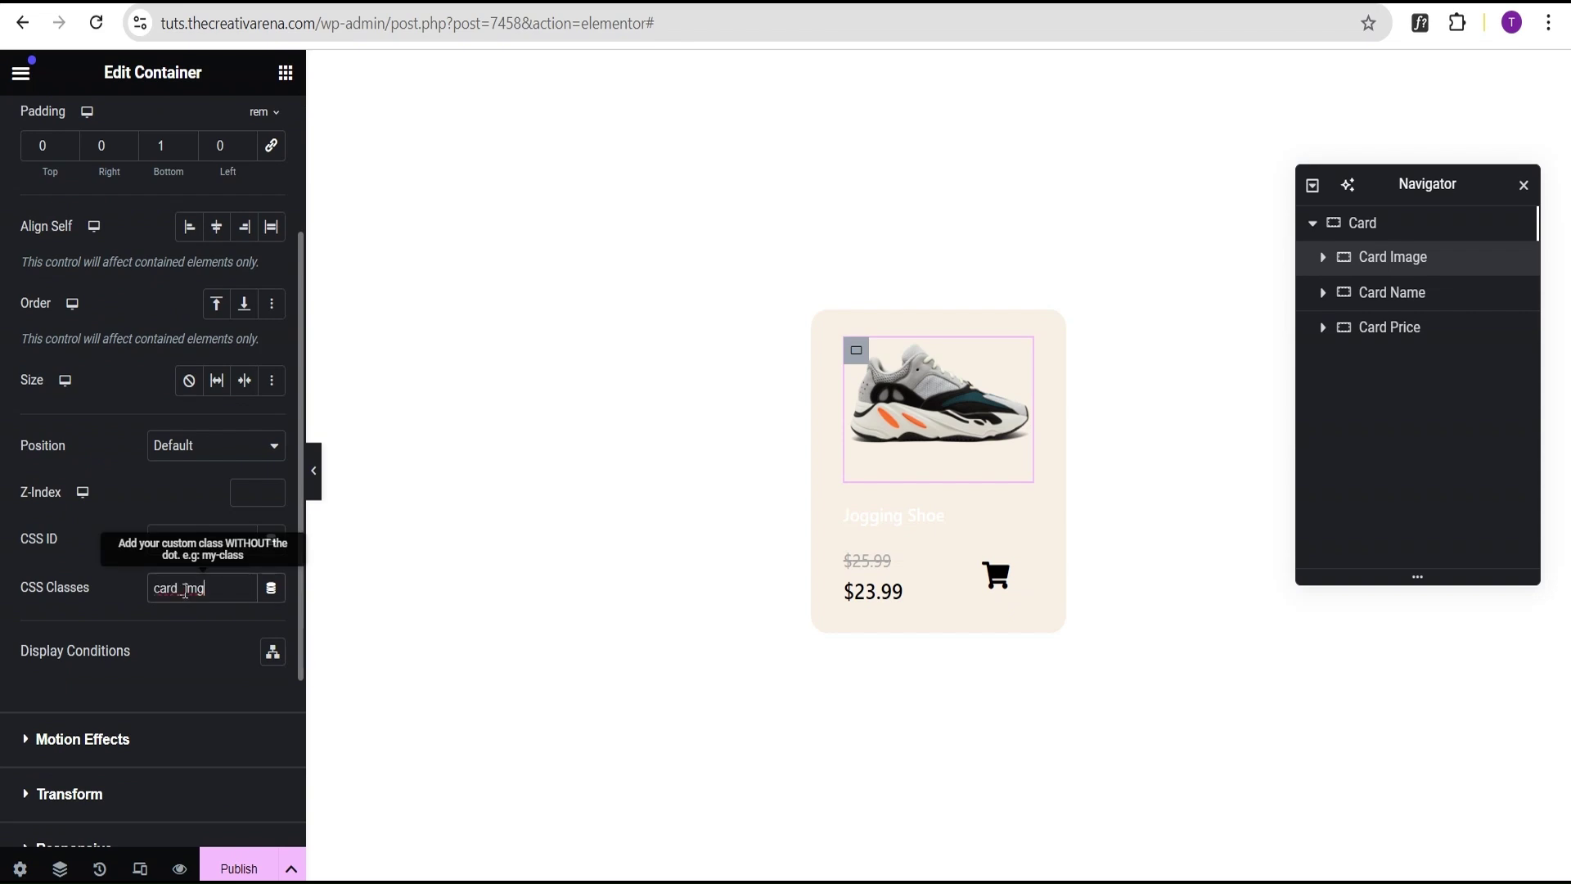
Copy the class name card_name from the Card's custom CSS and assign it as the Card Name container's CSS class.
{"action": "left_click", "coordinate": [1383, 234]}
{"action": "scroll", "coordinate": [189, 368], "scroll_direction": "down", "scroll_amount": 10}
{"action": "left_click", "coordinate": [184, 667]}
{"action": "scroll", "coordinate": [180, 596], "scroll_direction": "down", "scroll_amount": 4}
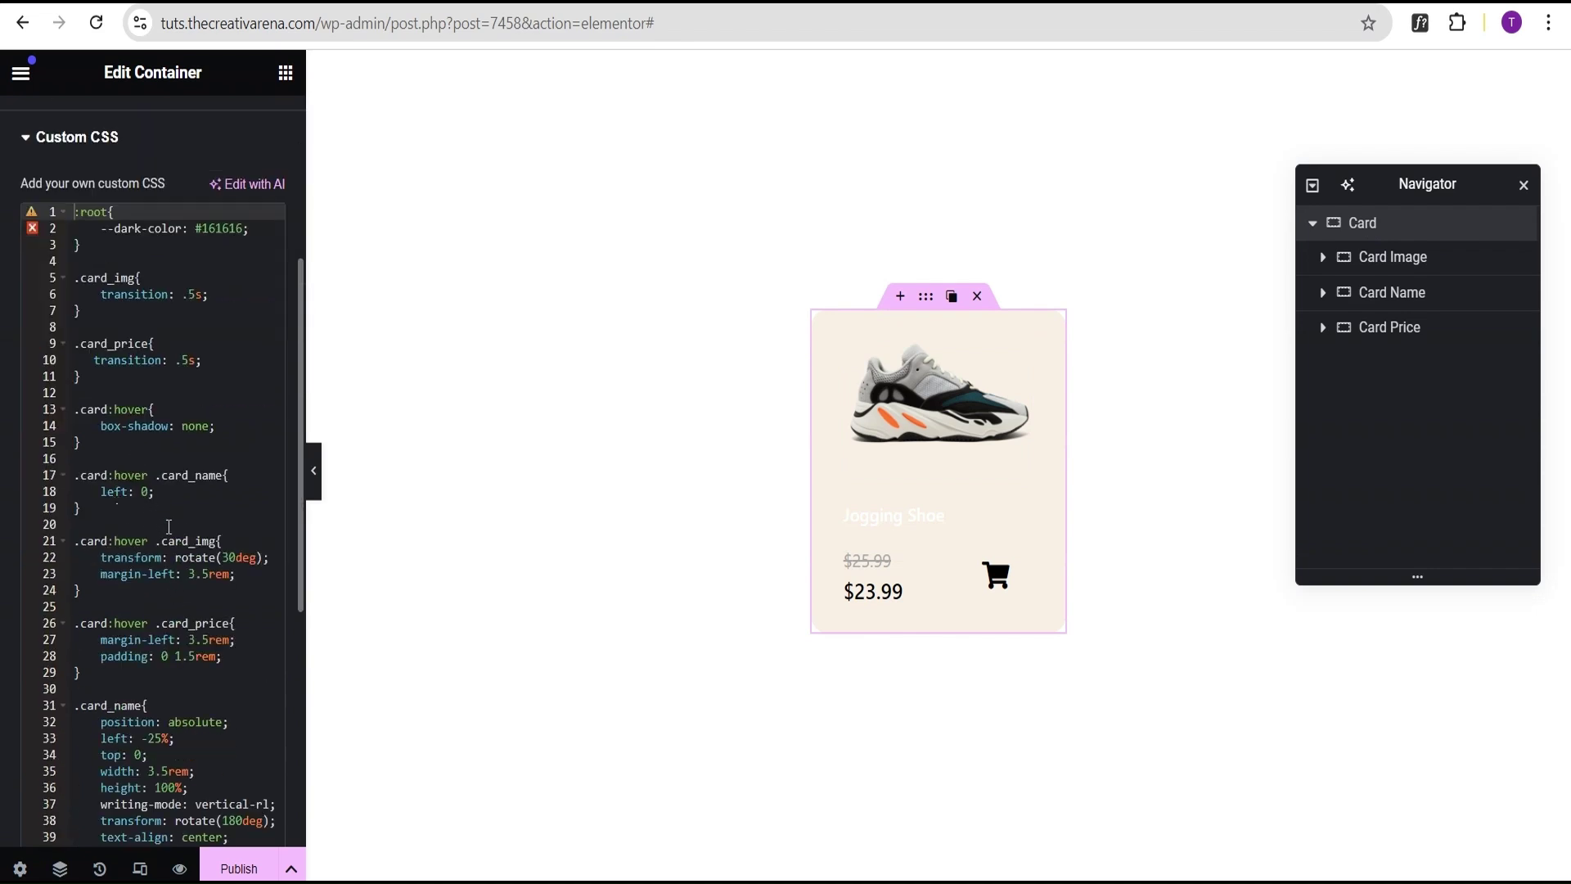
{"action": "left_click_drag", "start_coordinate": [223, 475], "coordinate": [163, 474]}
{"action": "key", "text": "ctrl+c"}
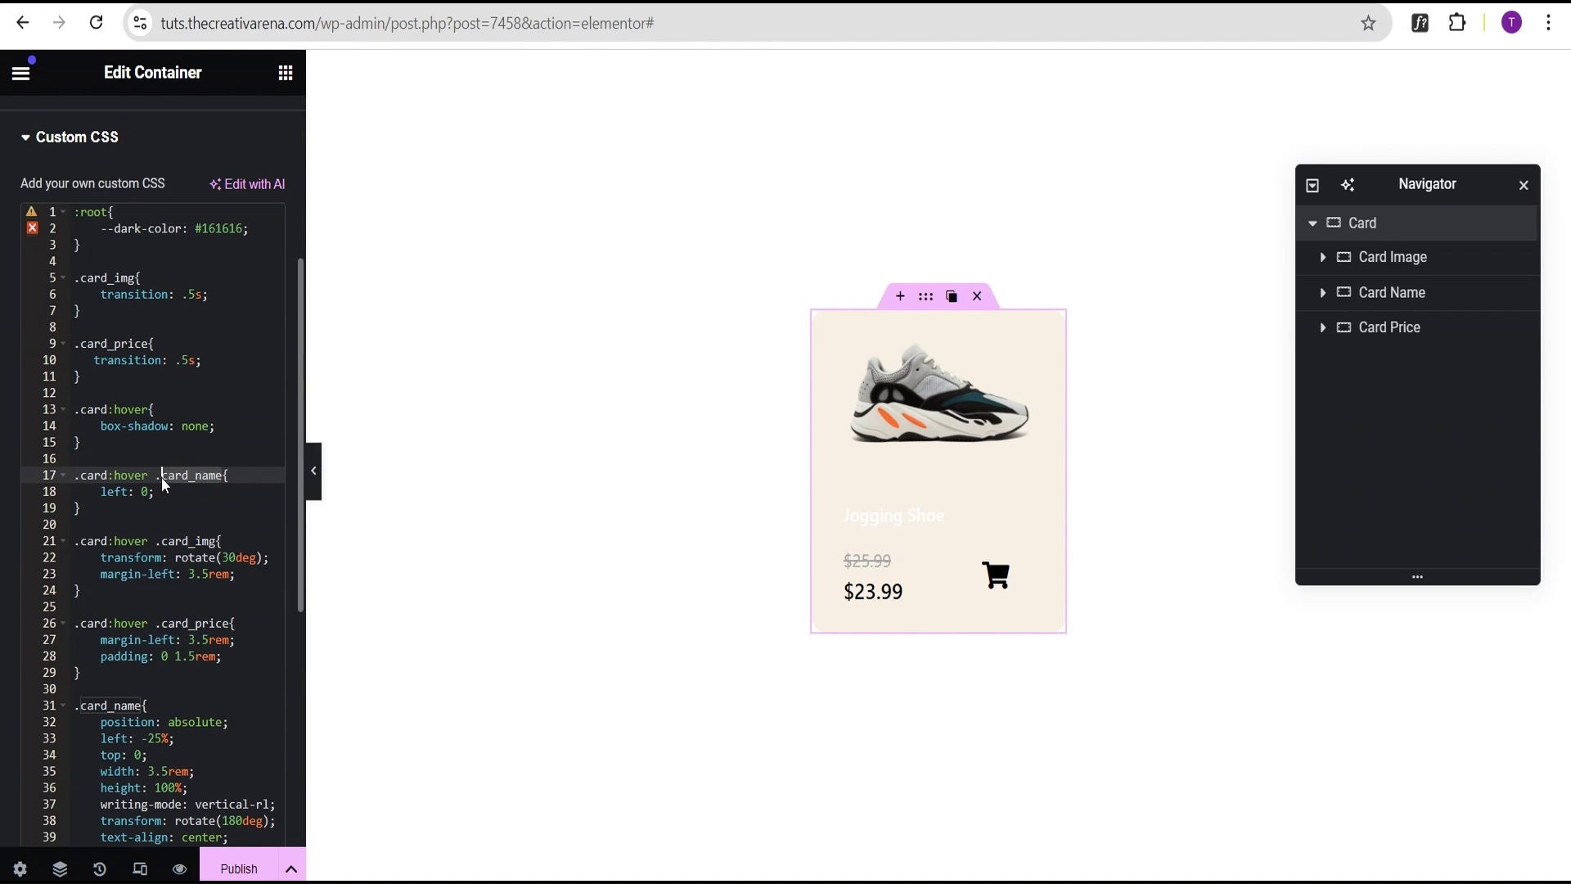
{"action": "left_click", "coordinate": [1372, 301]}
{"action": "left_click", "coordinate": [248, 131]}
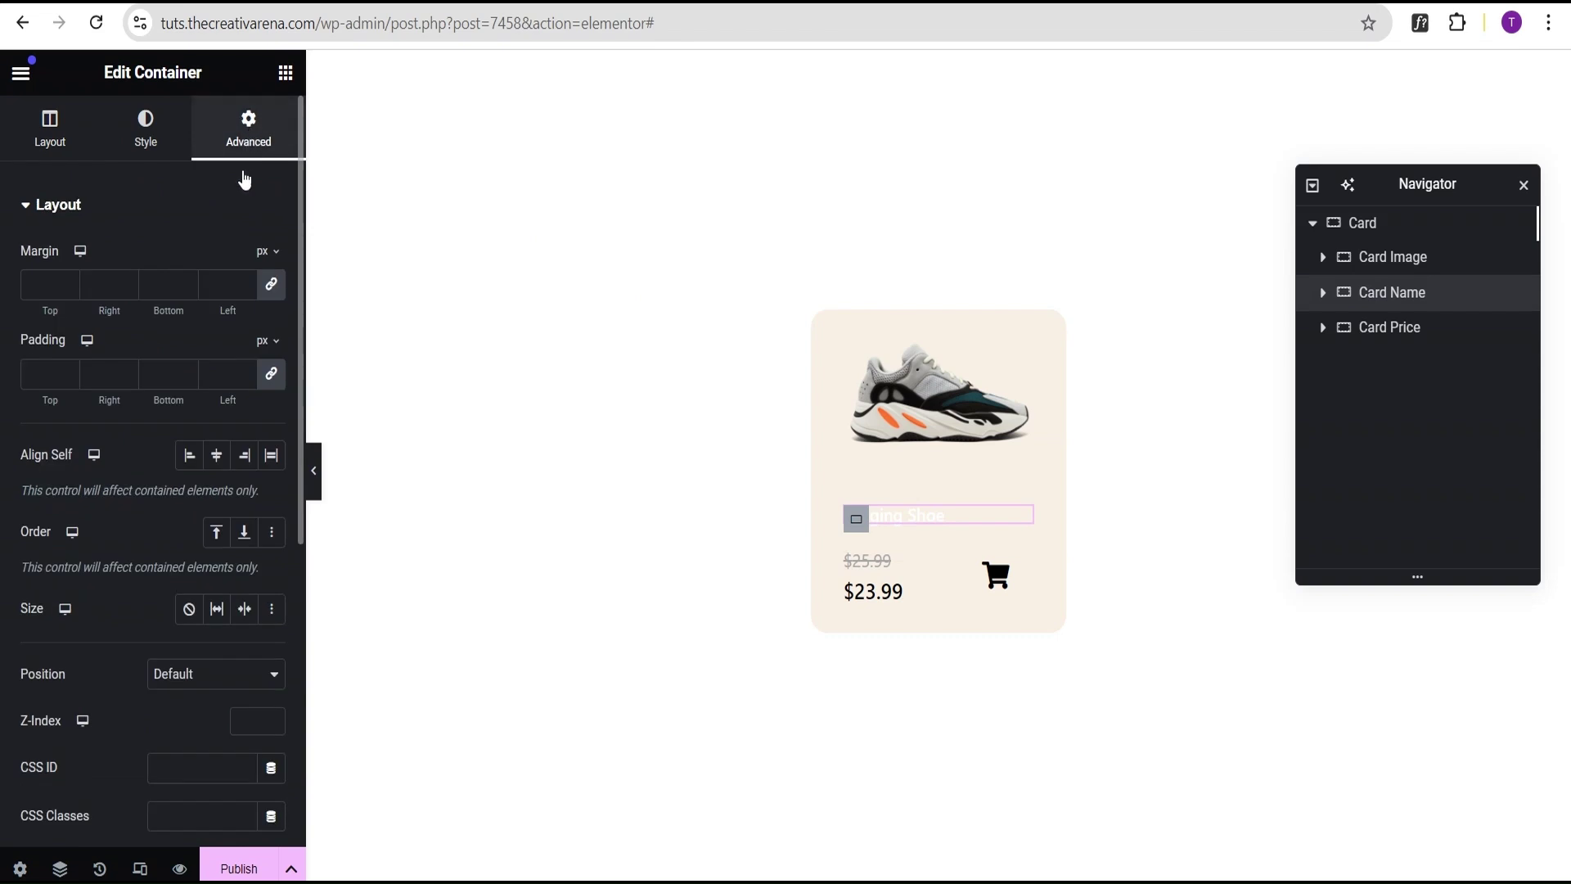
{"action": "scroll", "coordinate": [217, 360], "scroll_direction": "down", "scroll_amount": 5}
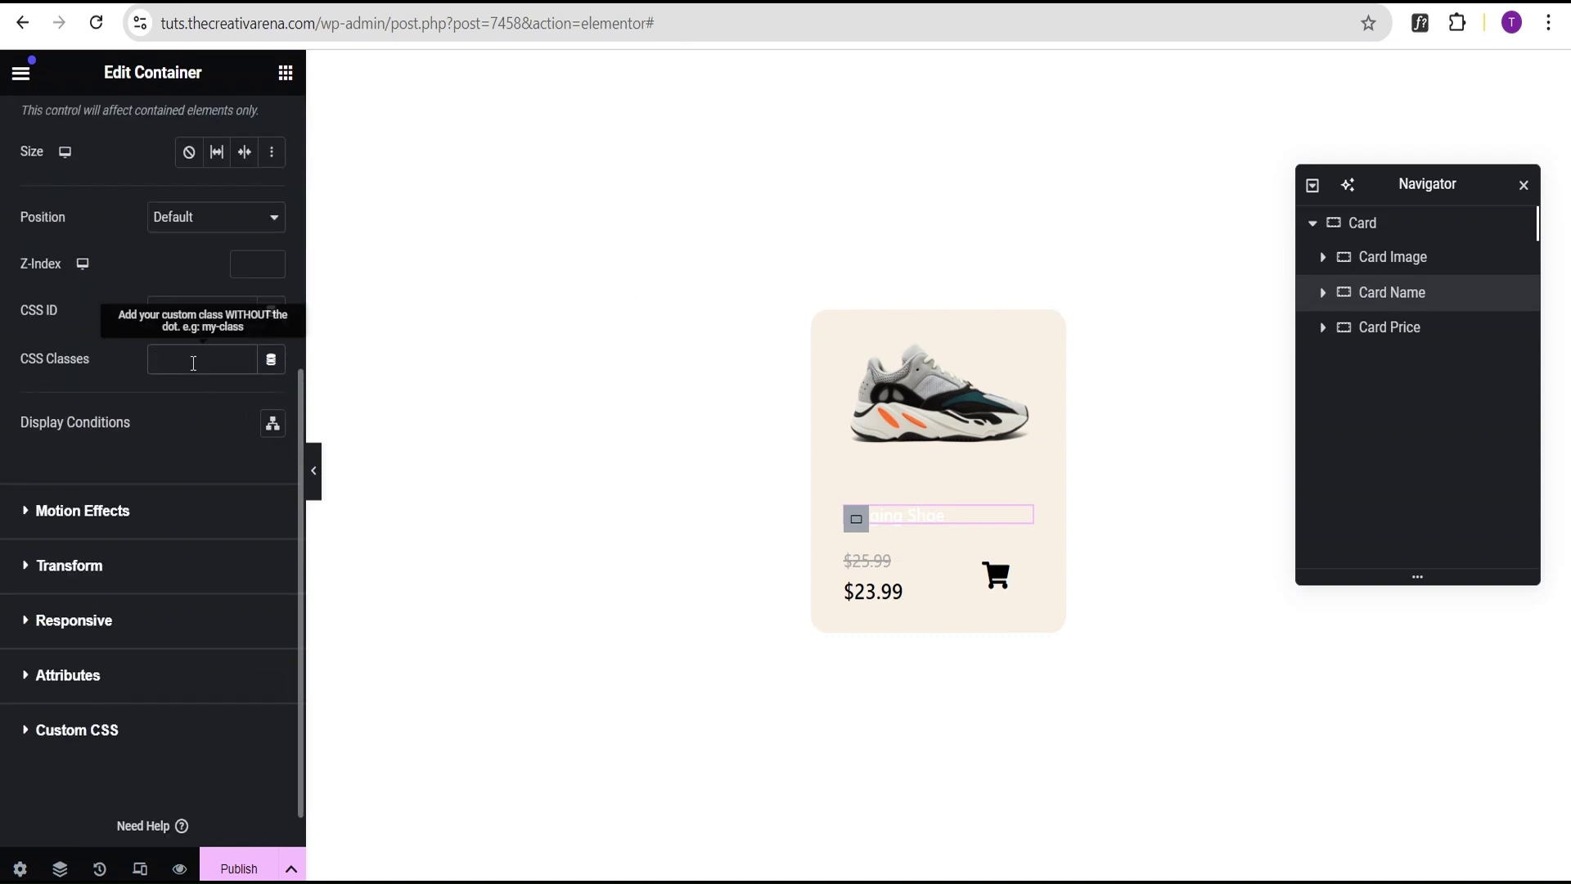
{"action": "left_click", "coordinate": [194, 363]}
{"action": "key", "text": "ctrl+v"}
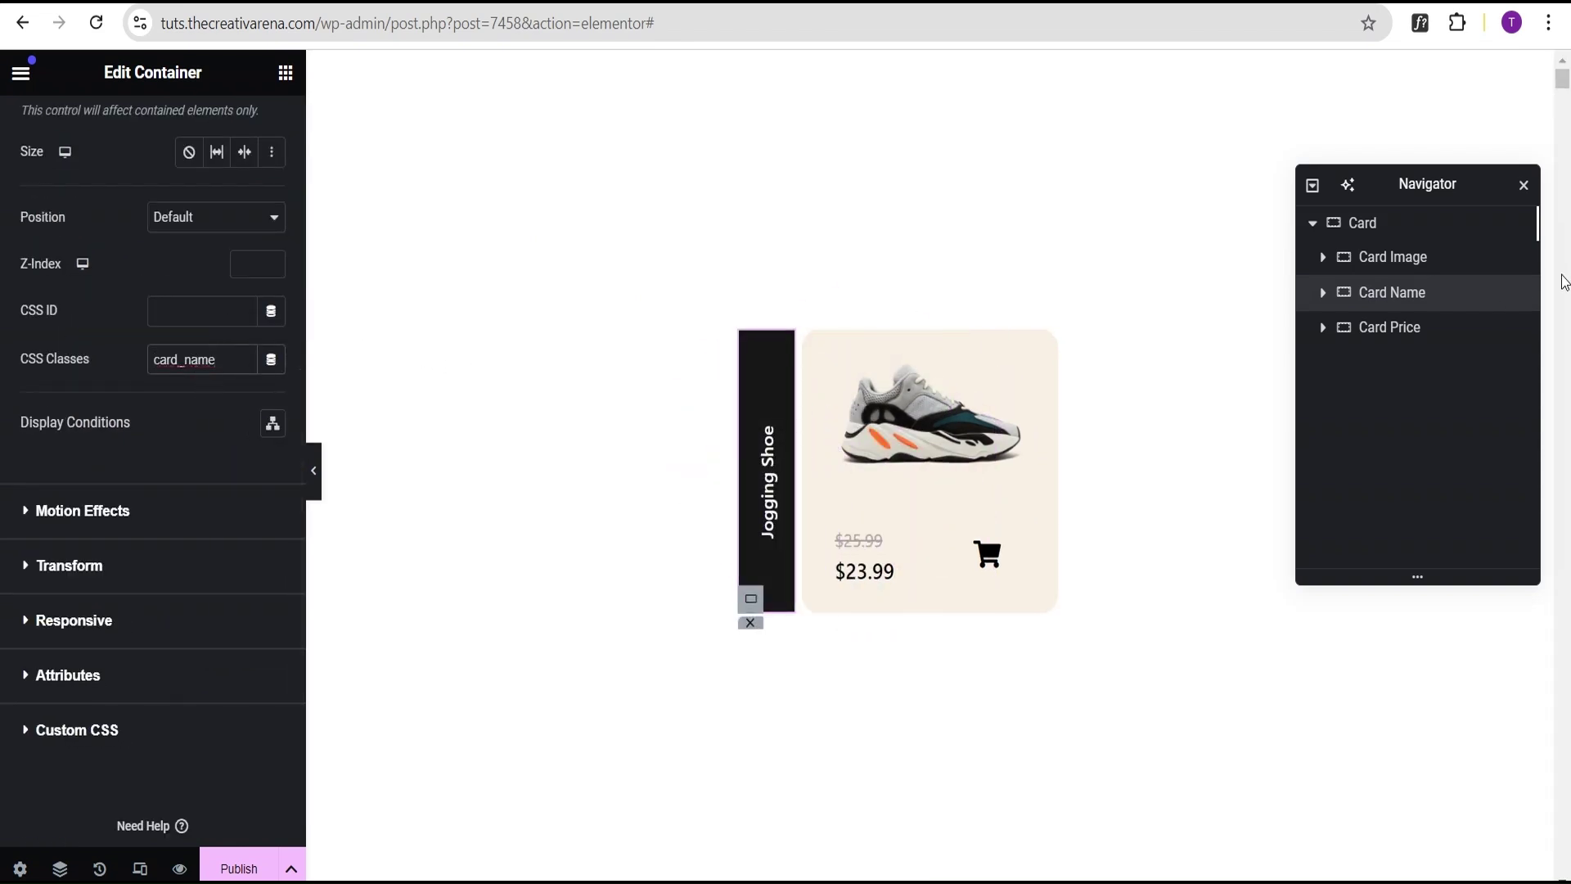
{"action": "left_click", "coordinate": [1410, 331]}
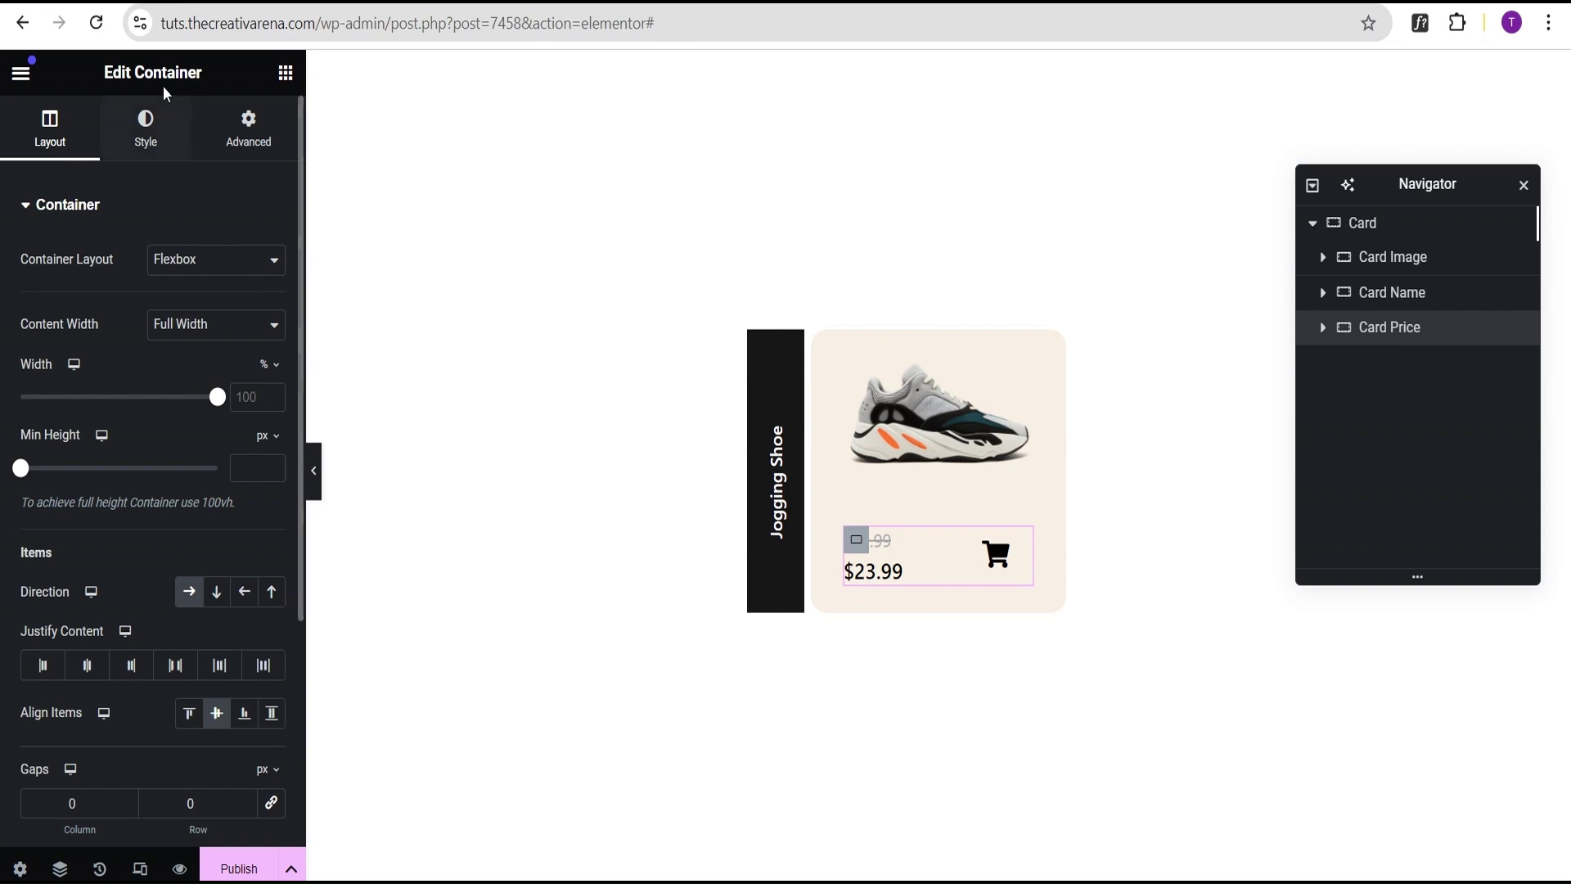
{"action": "left_click", "coordinate": [246, 127]}
{"action": "left_click", "coordinate": [210, 216]}
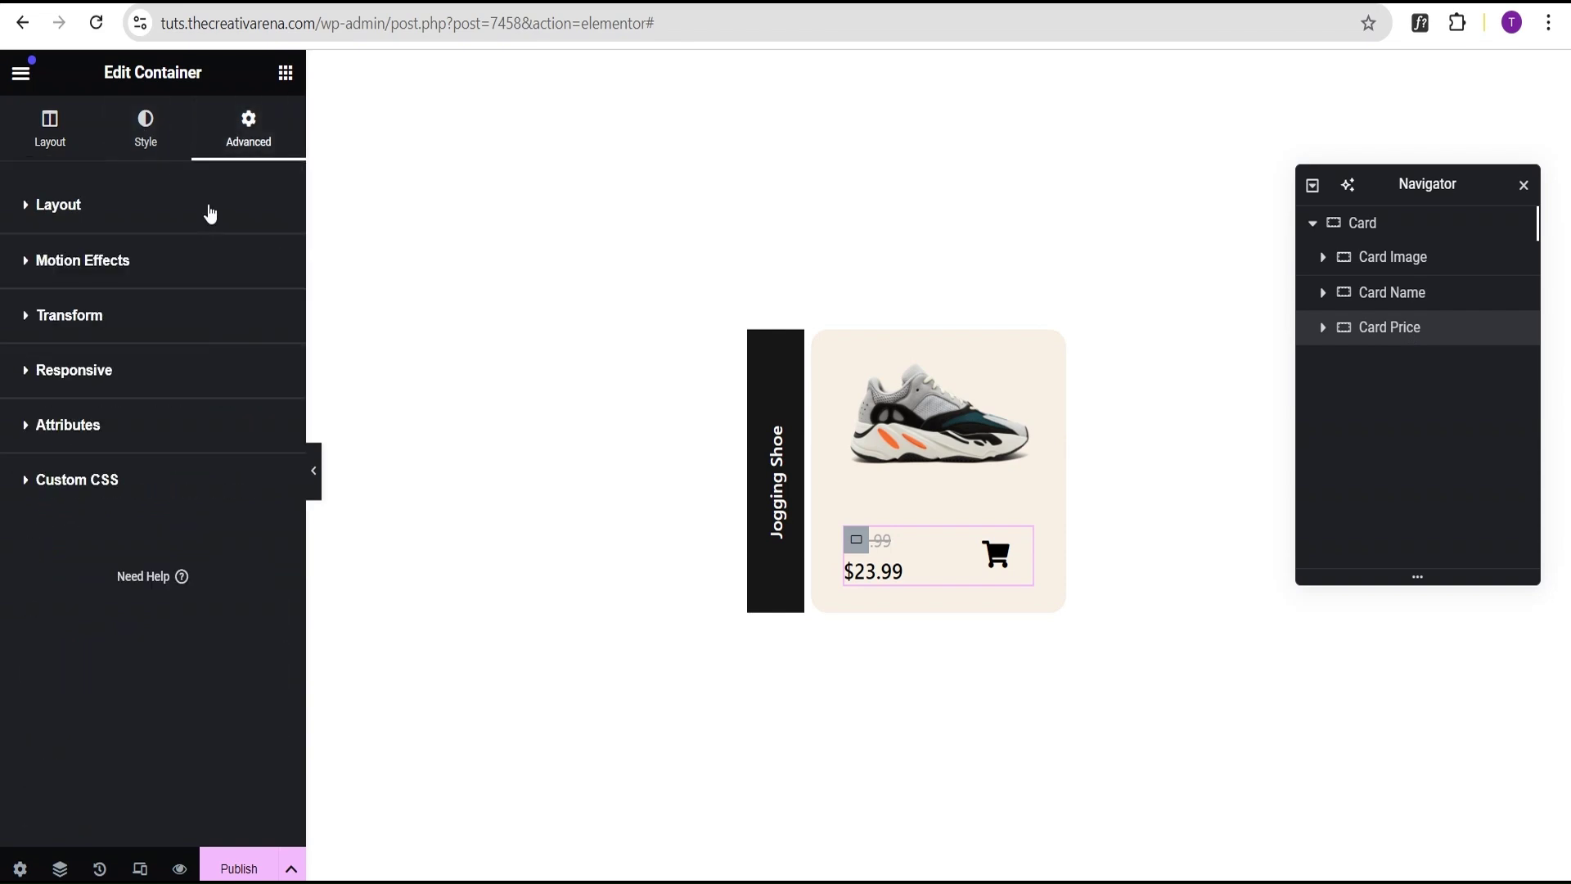
{"action": "left_click", "coordinate": [185, 482]}
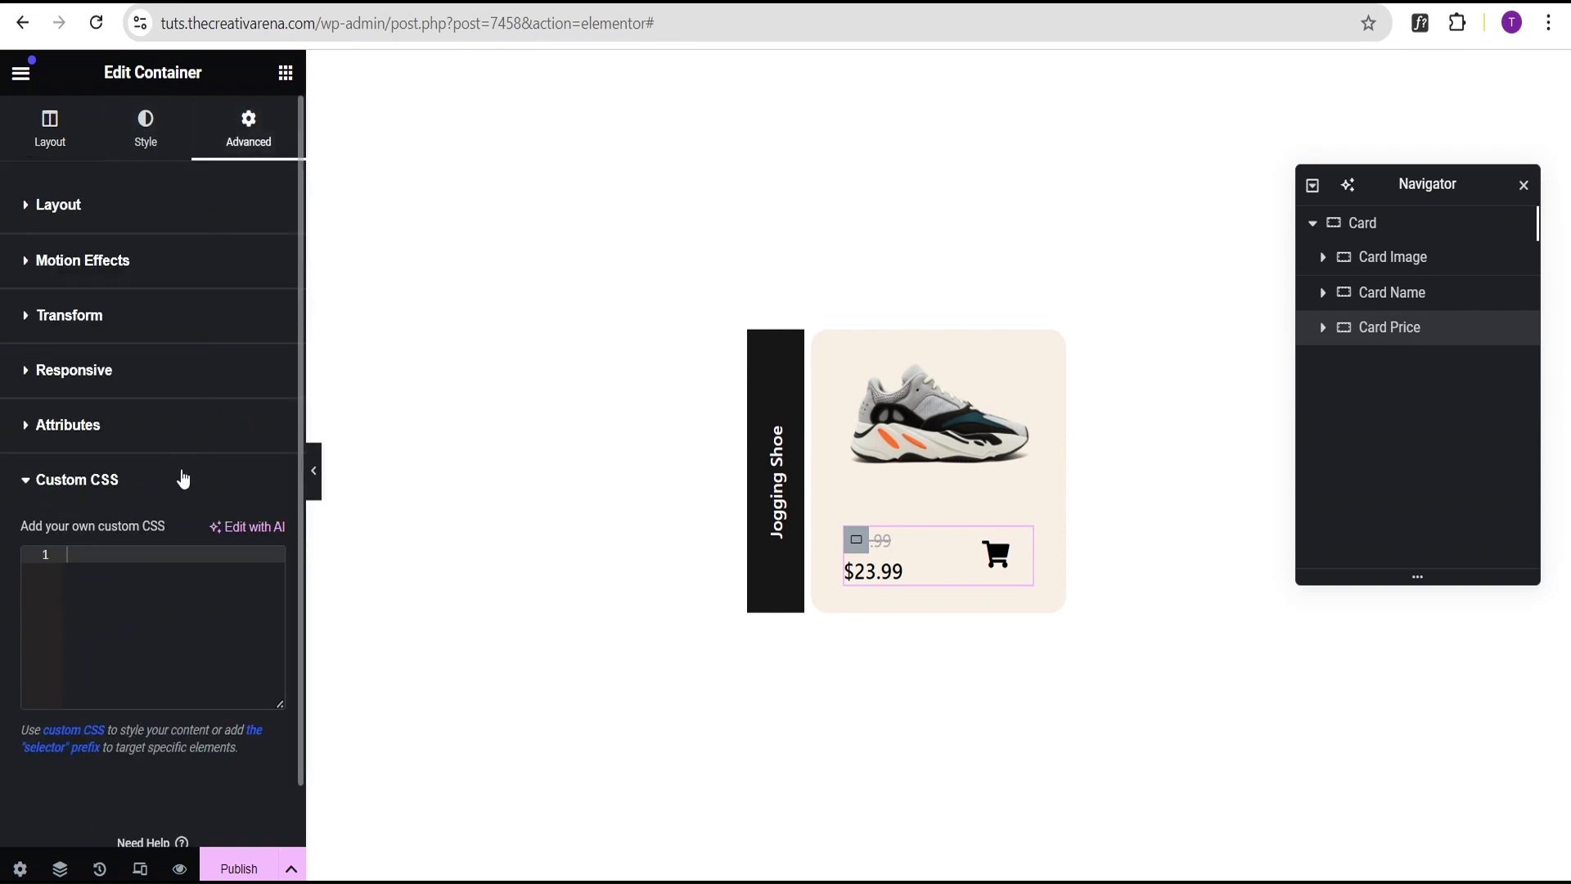
Copy the class name card_price from the Card's custom CSS and assign it as the Card Price container's CSS class.
{"action": "left_click", "coordinate": [1366, 235]}
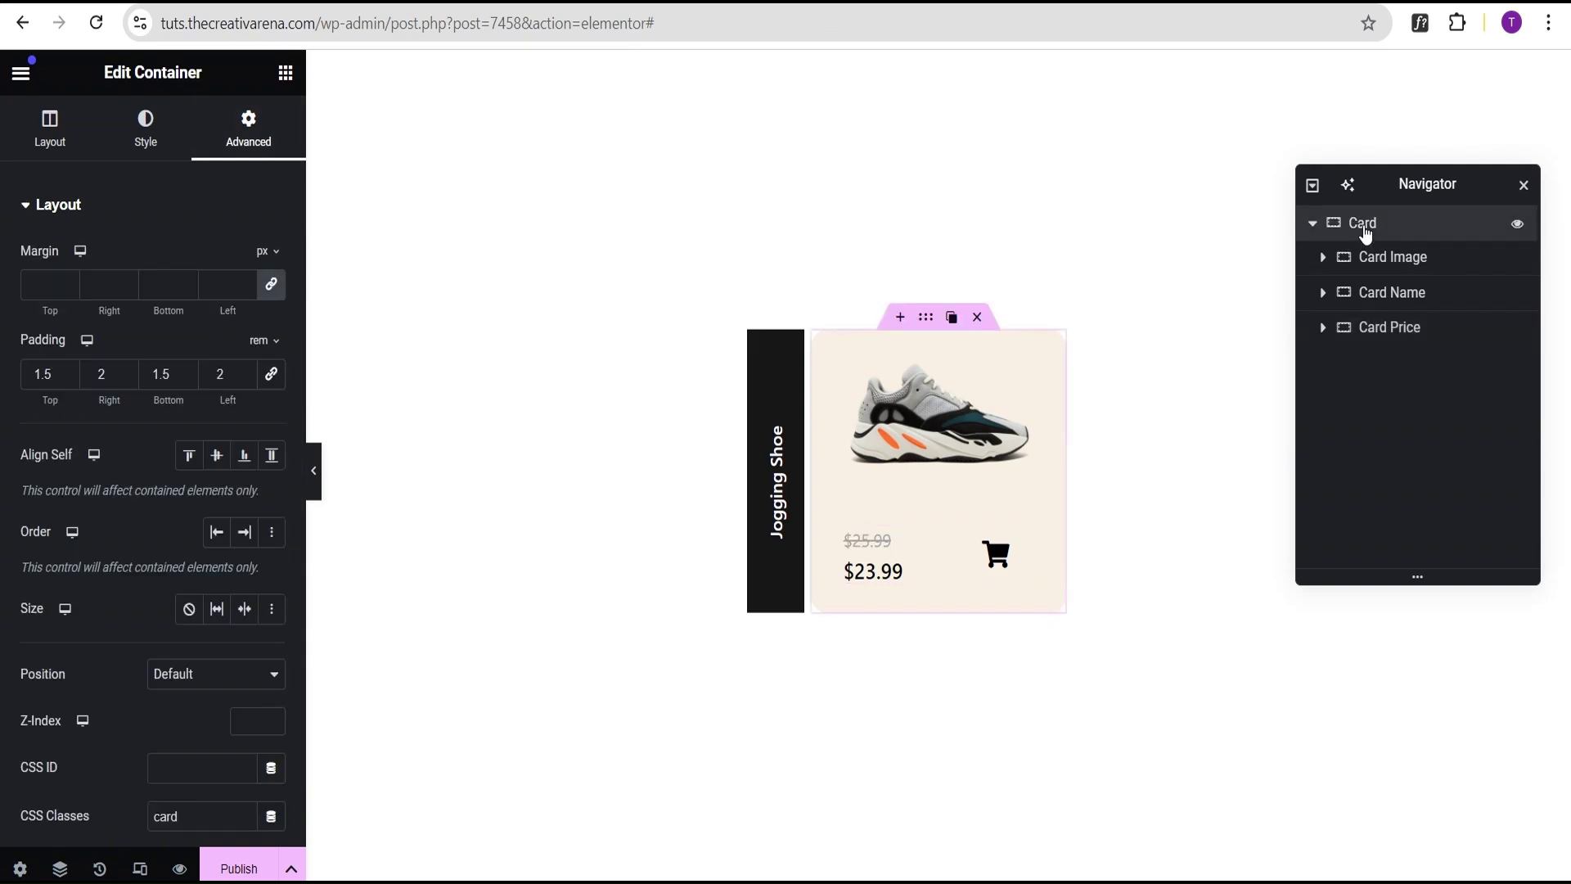
{"action": "scroll", "coordinate": [188, 426], "scroll_direction": "down", "scroll_amount": 3}
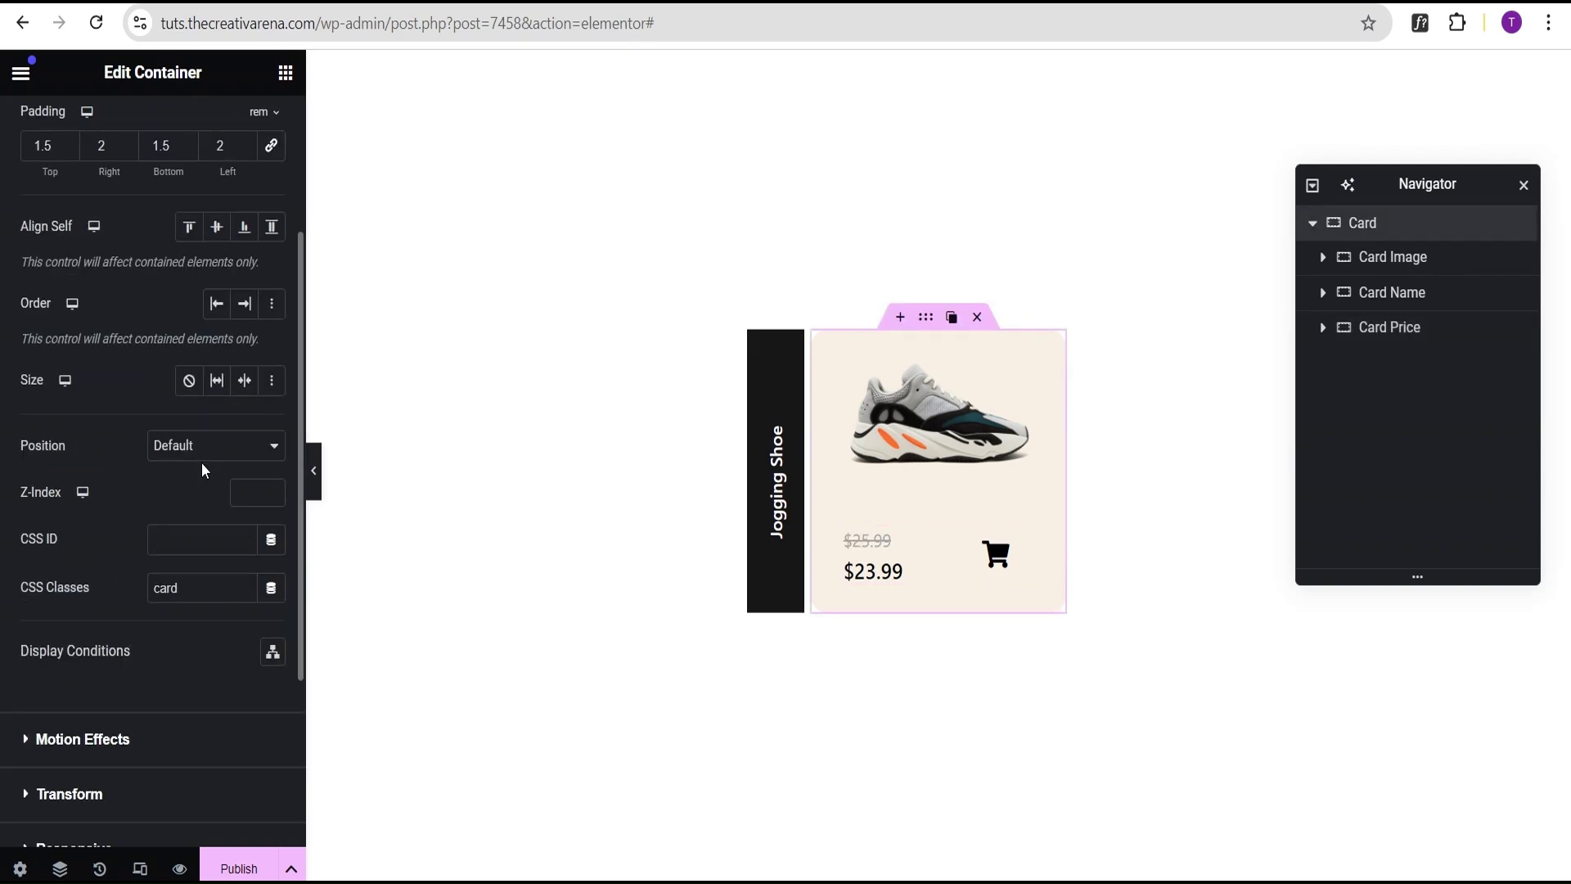
{"action": "scroll", "coordinate": [204, 491], "scroll_direction": "down", "scroll_amount": 3}
{"action": "left_click", "coordinate": [175, 677]}
{"action": "scroll", "coordinate": [191, 600], "scroll_direction": "down", "scroll_amount": 2}
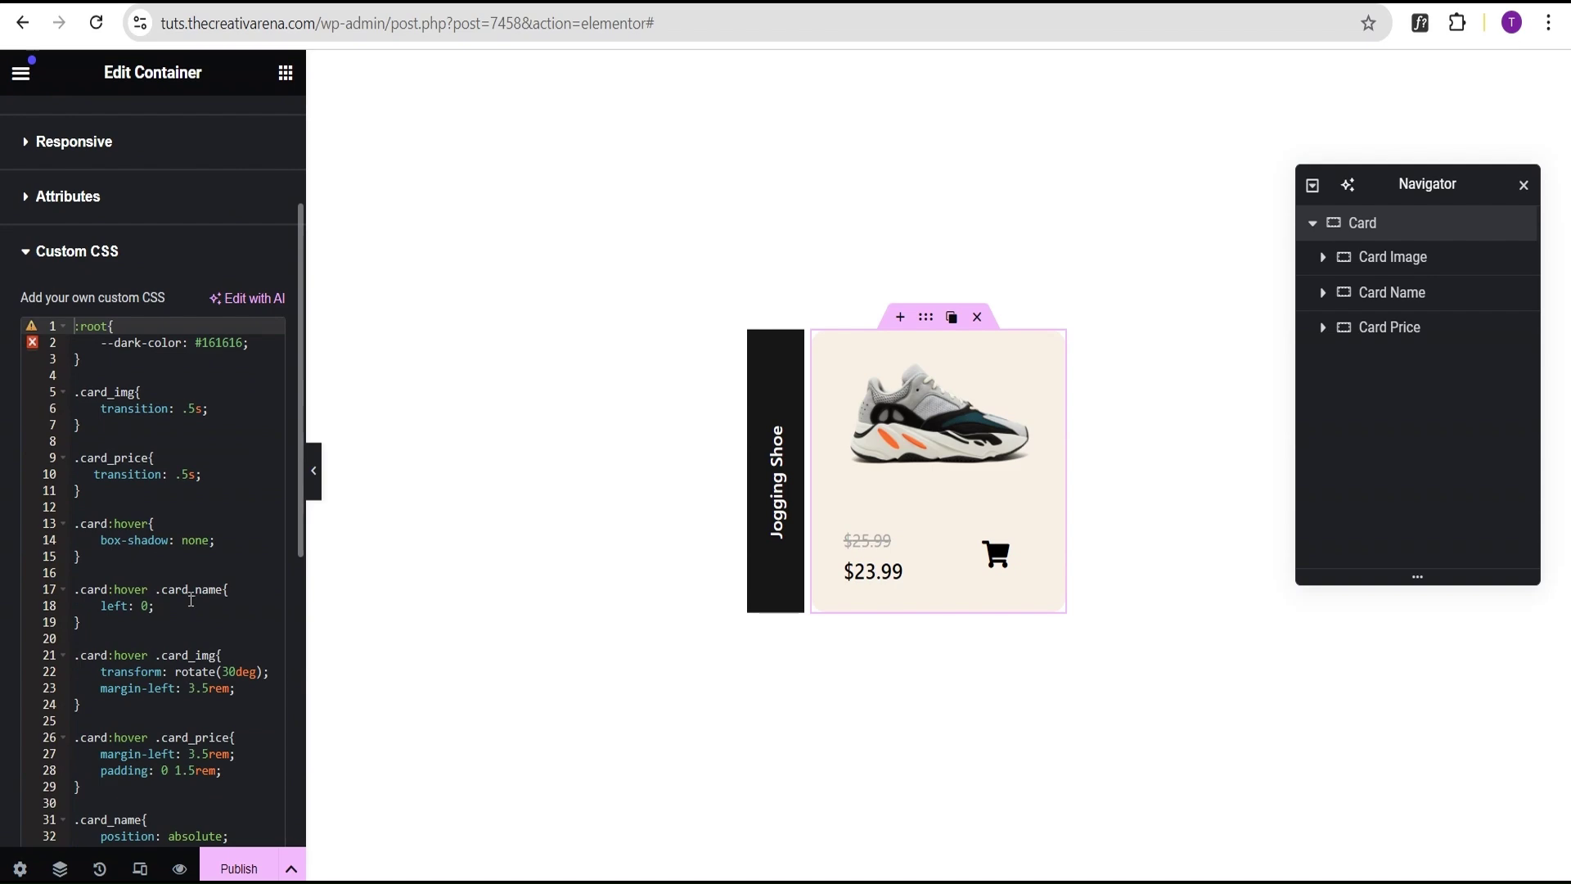
{"action": "scroll", "coordinate": [190, 600], "scroll_direction": "down", "scroll_amount": 1}
{"action": "scroll", "coordinate": [187, 551], "scroll_direction": "down", "scroll_amount": 3}
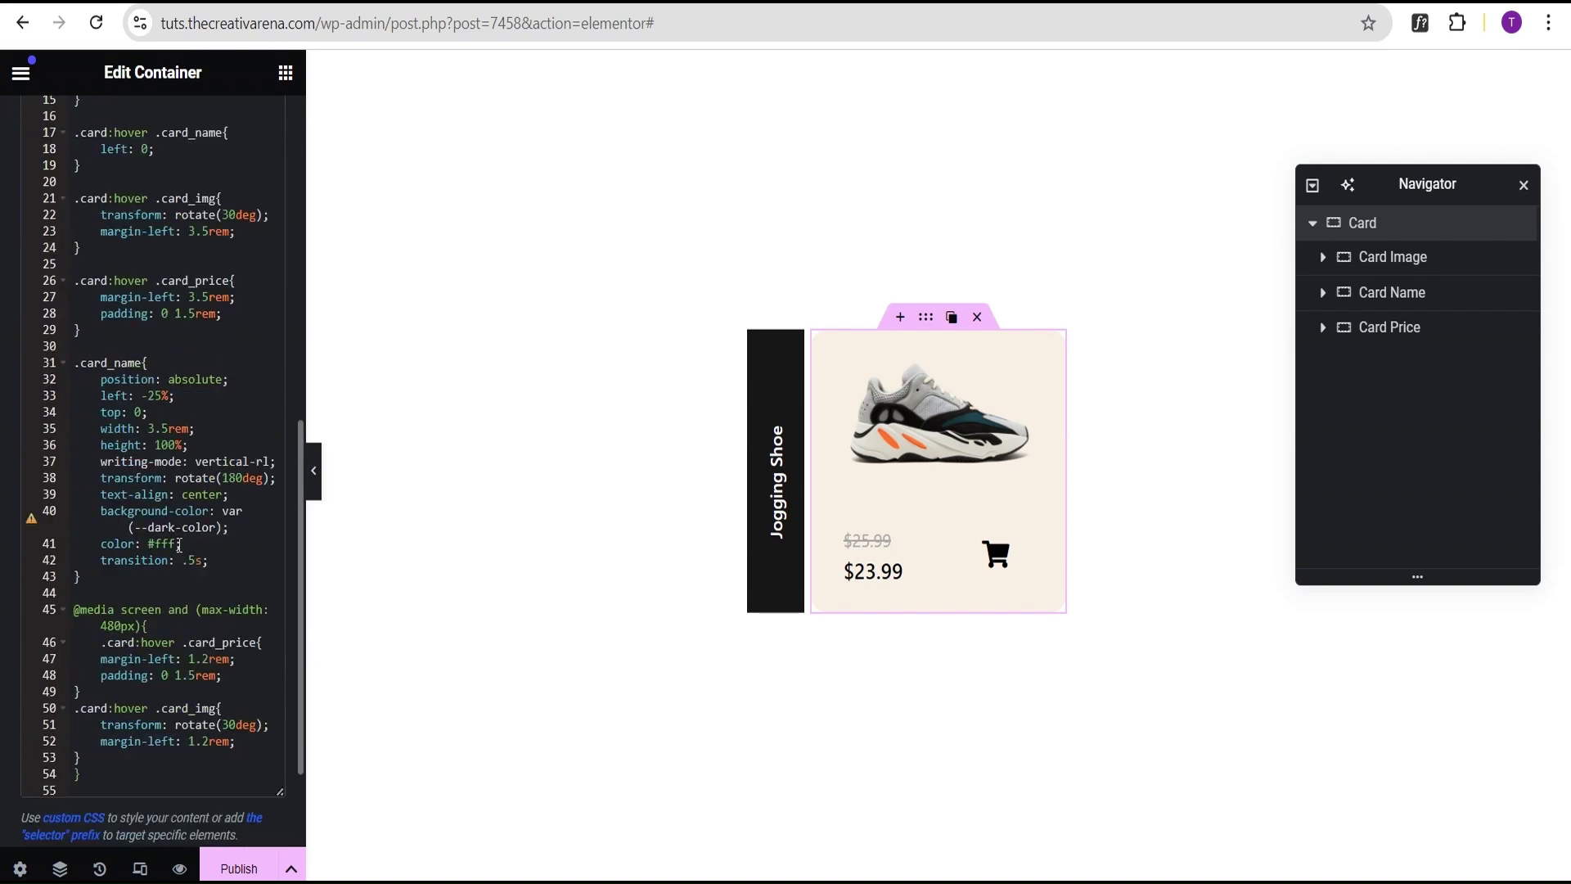
{"action": "scroll", "coordinate": [179, 542], "scroll_direction": "up", "scroll_amount": 1}
{"action": "left_click_drag", "start_coordinate": [230, 396], "coordinate": [162, 394]}
{"action": "key", "text": "ctrl+c"}
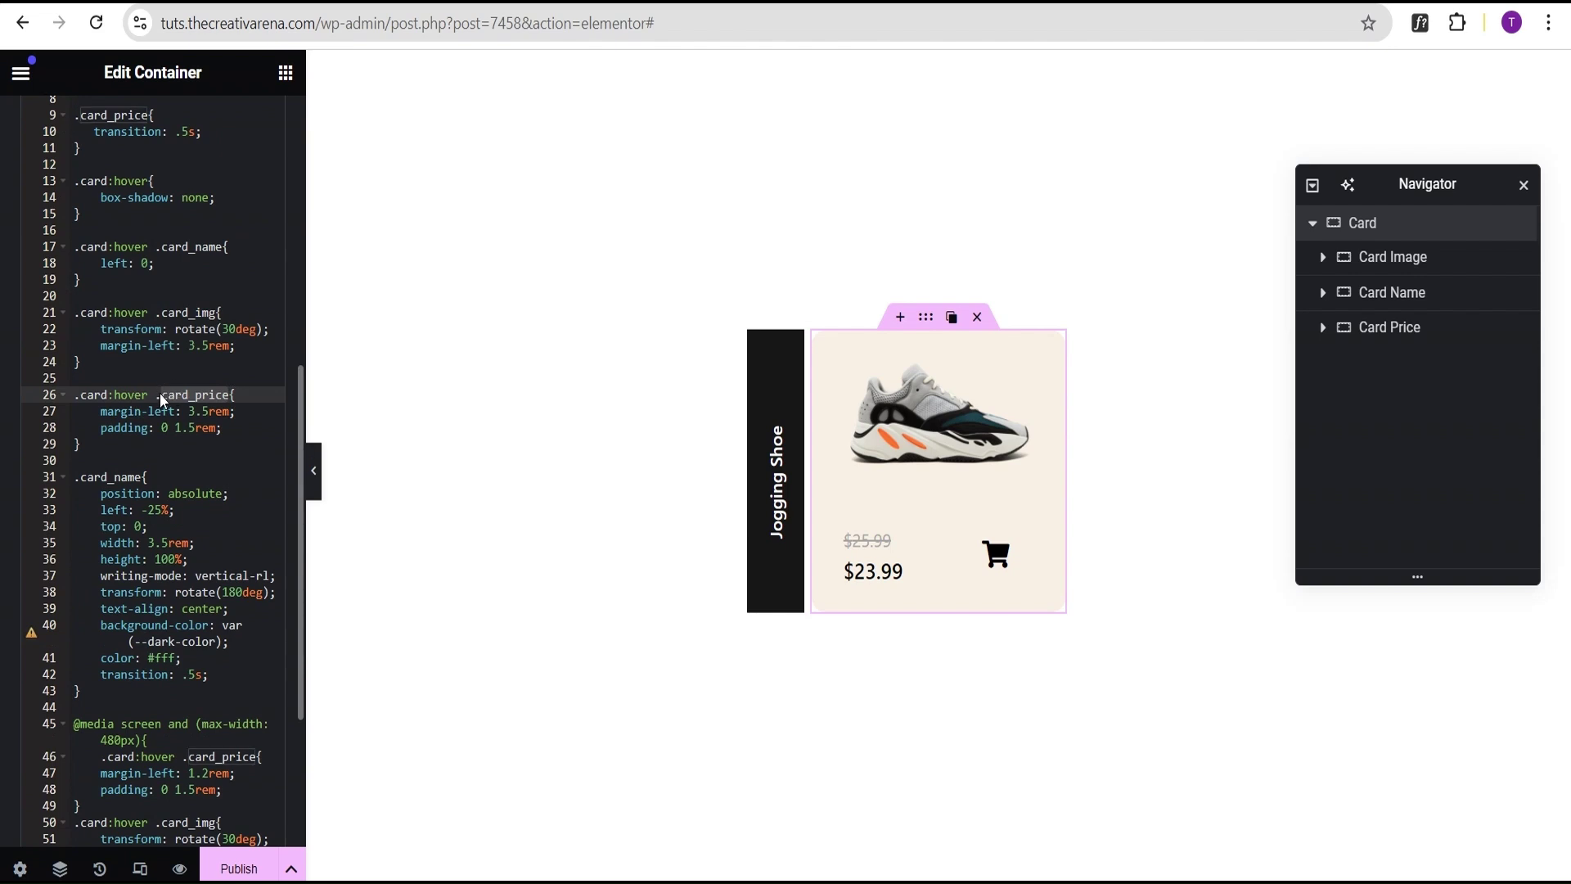
{"action": "left_click", "coordinate": [1383, 334]}
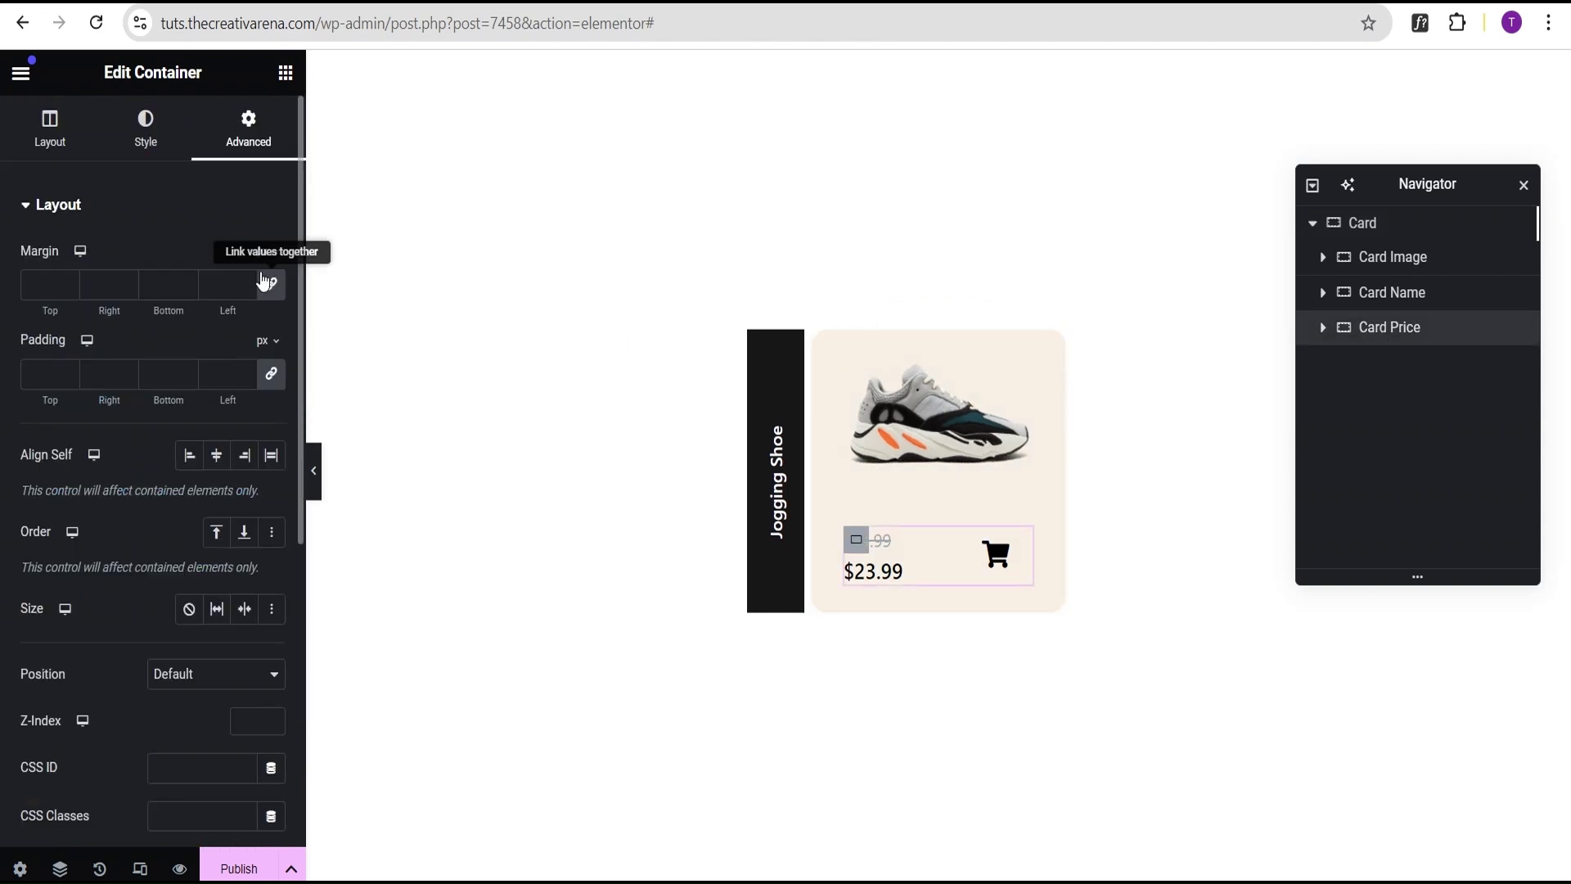
{"action": "scroll", "coordinate": [228, 692], "scroll_direction": "down", "scroll_amount": 3}
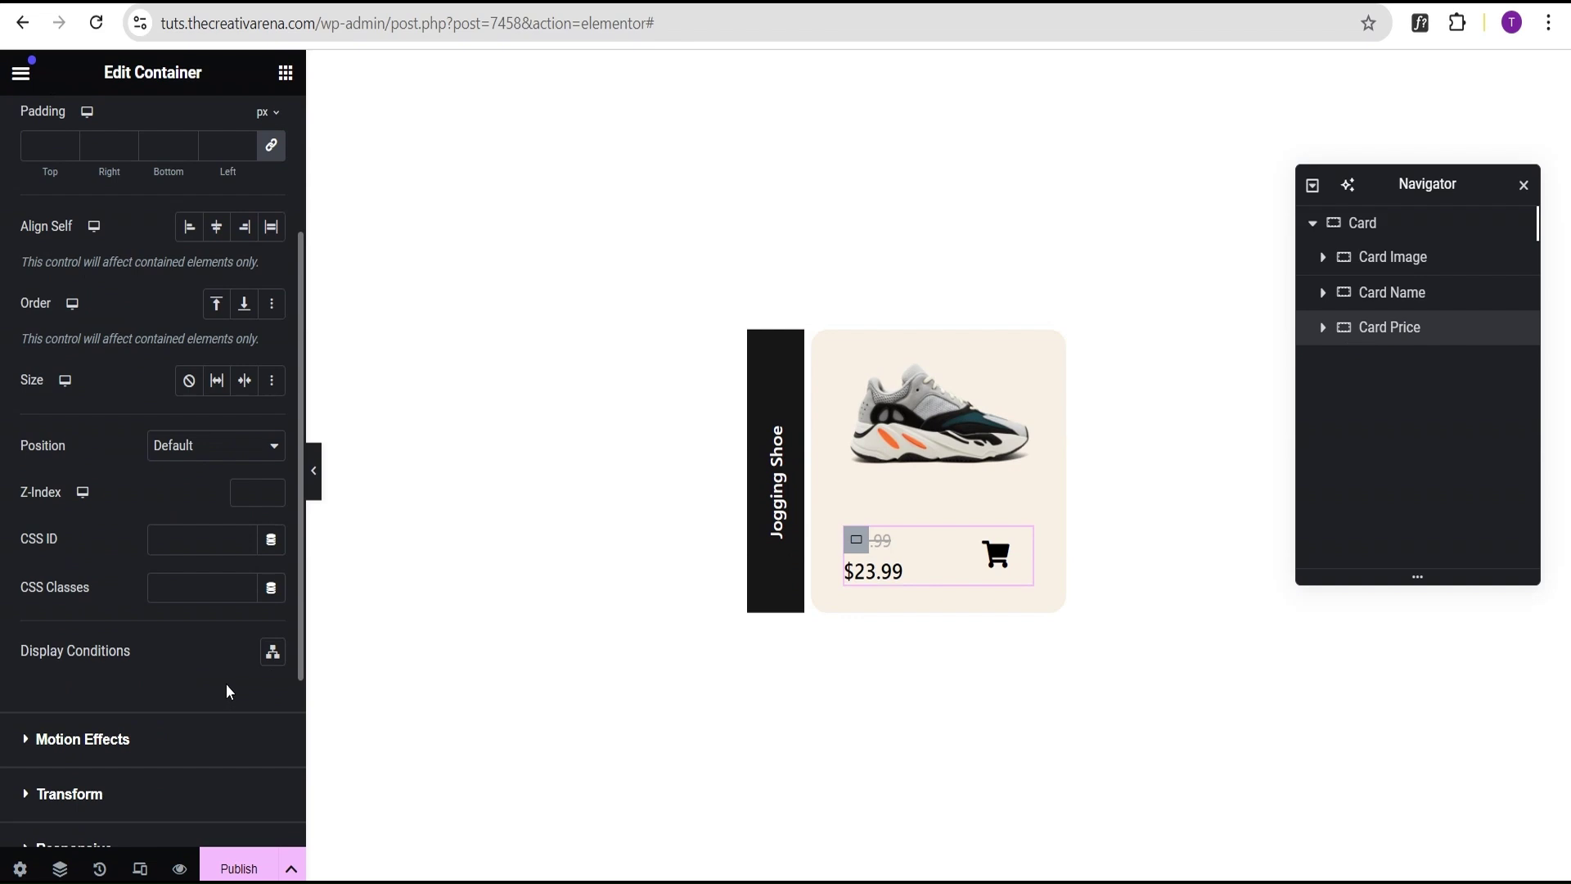
{"action": "left_click", "coordinate": [216, 586]}
{"action": "key", "text": "ctrl+v"}
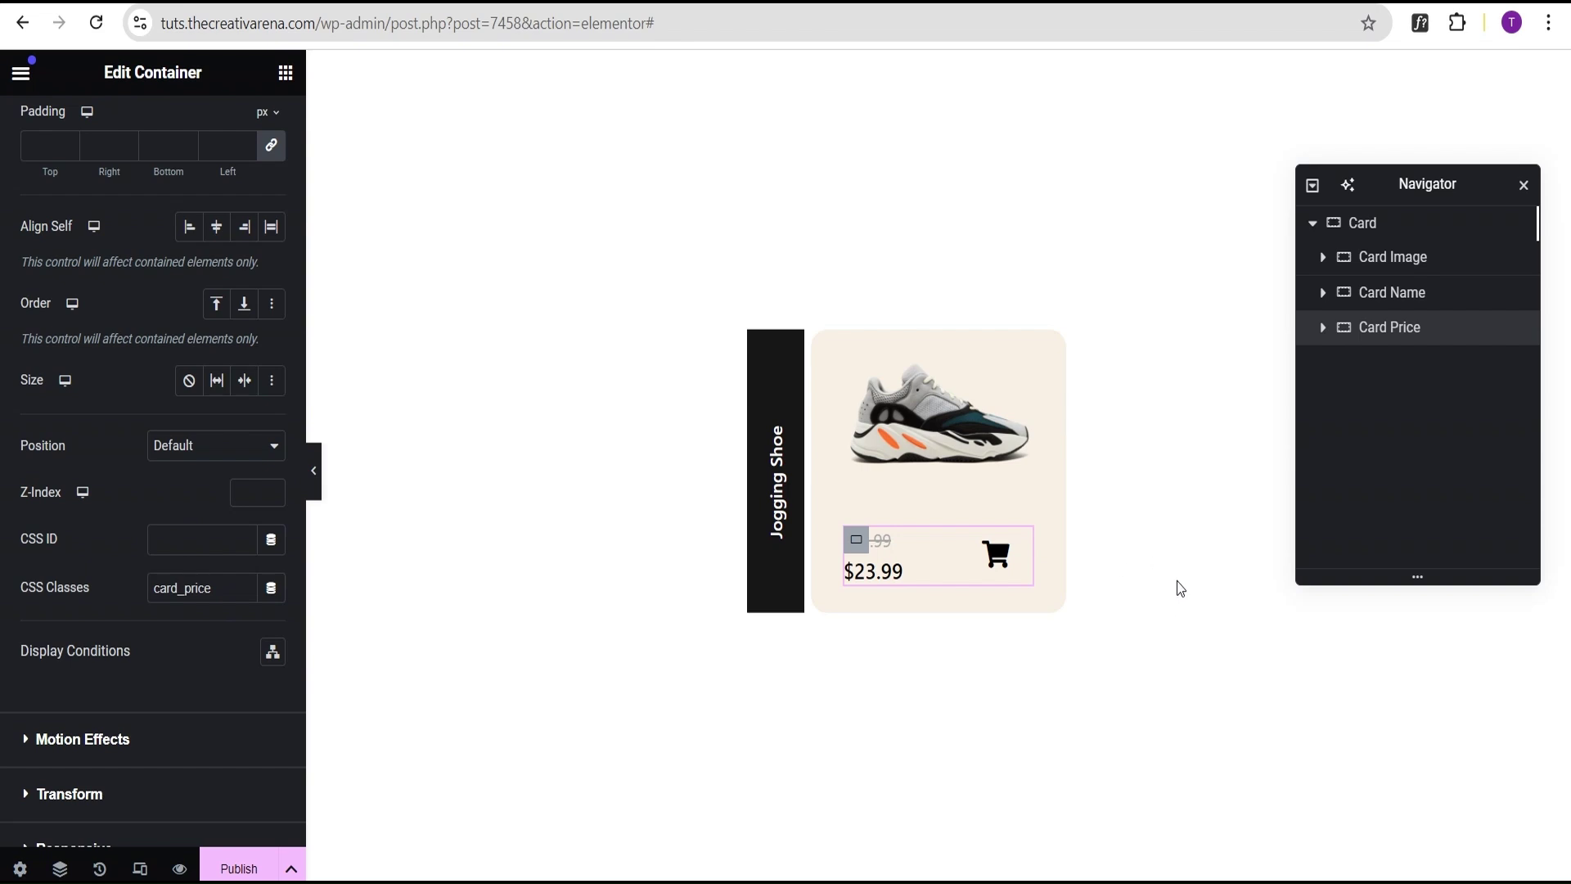
Set the Card container's overflow to Hidden so the off-card name strip is clipped.
{"action": "left_click", "coordinate": [1391, 231]}
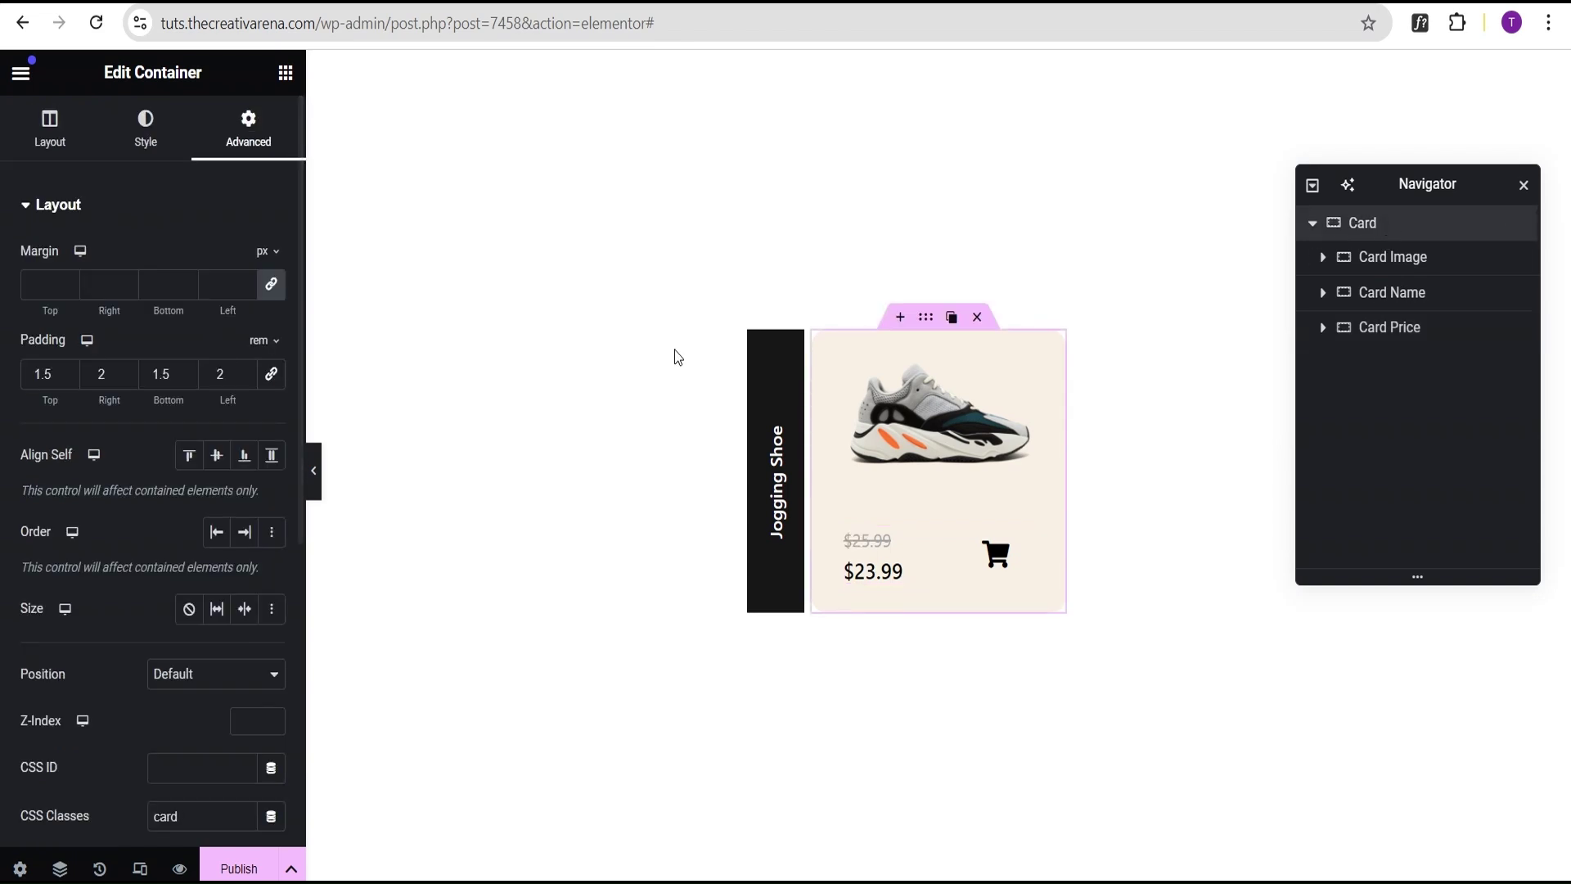
{"action": "left_click", "coordinate": [58, 147]}
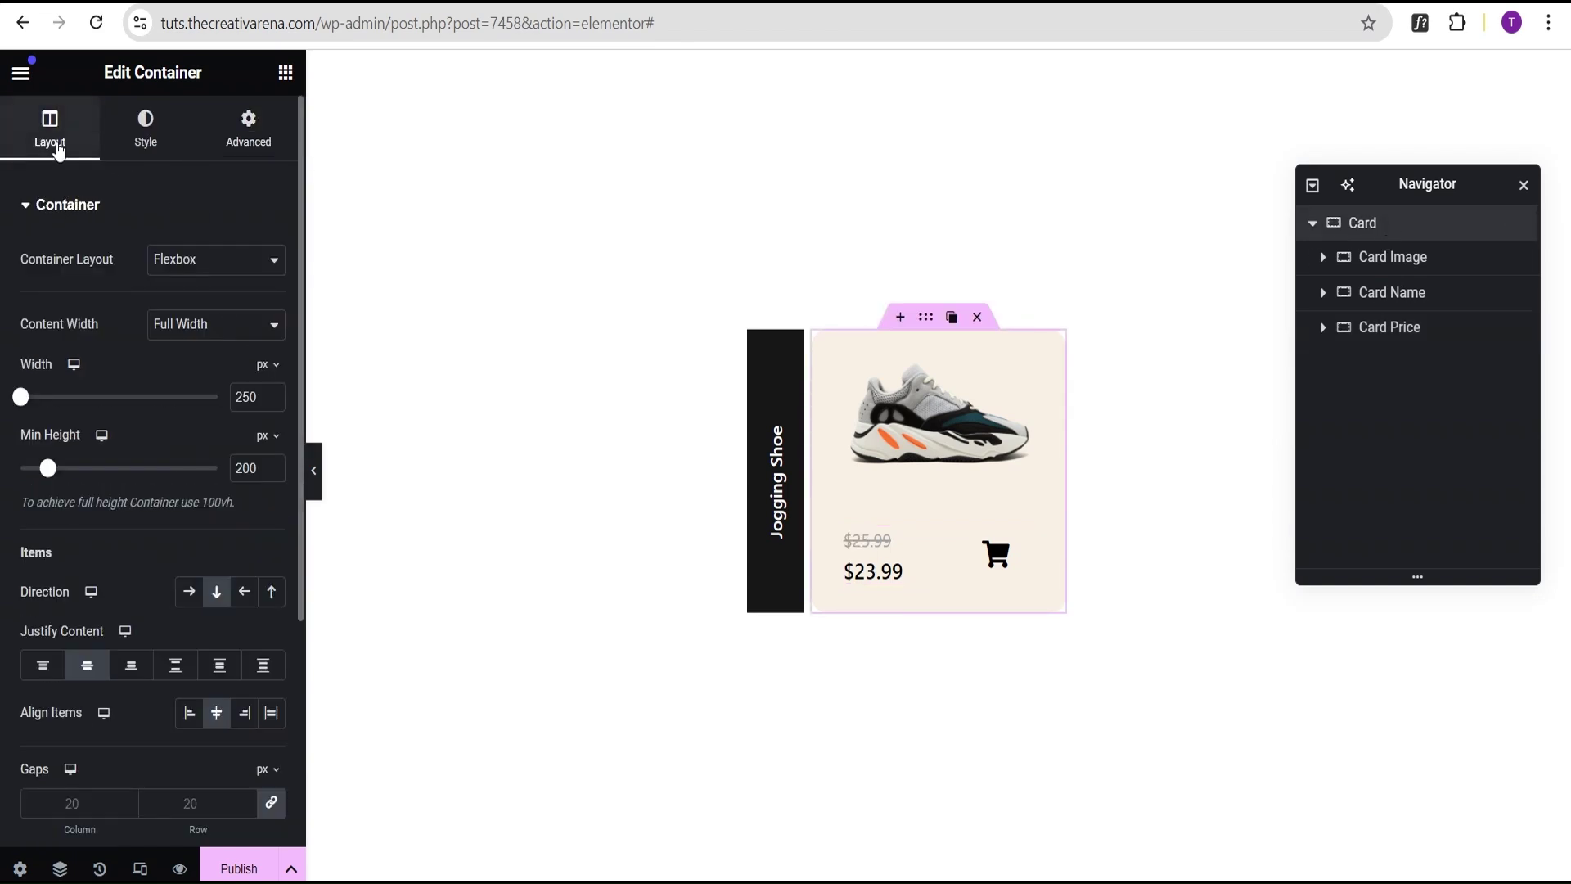
{"action": "left_click", "coordinate": [30, 213]}
{"action": "left_click", "coordinate": [61, 266]}
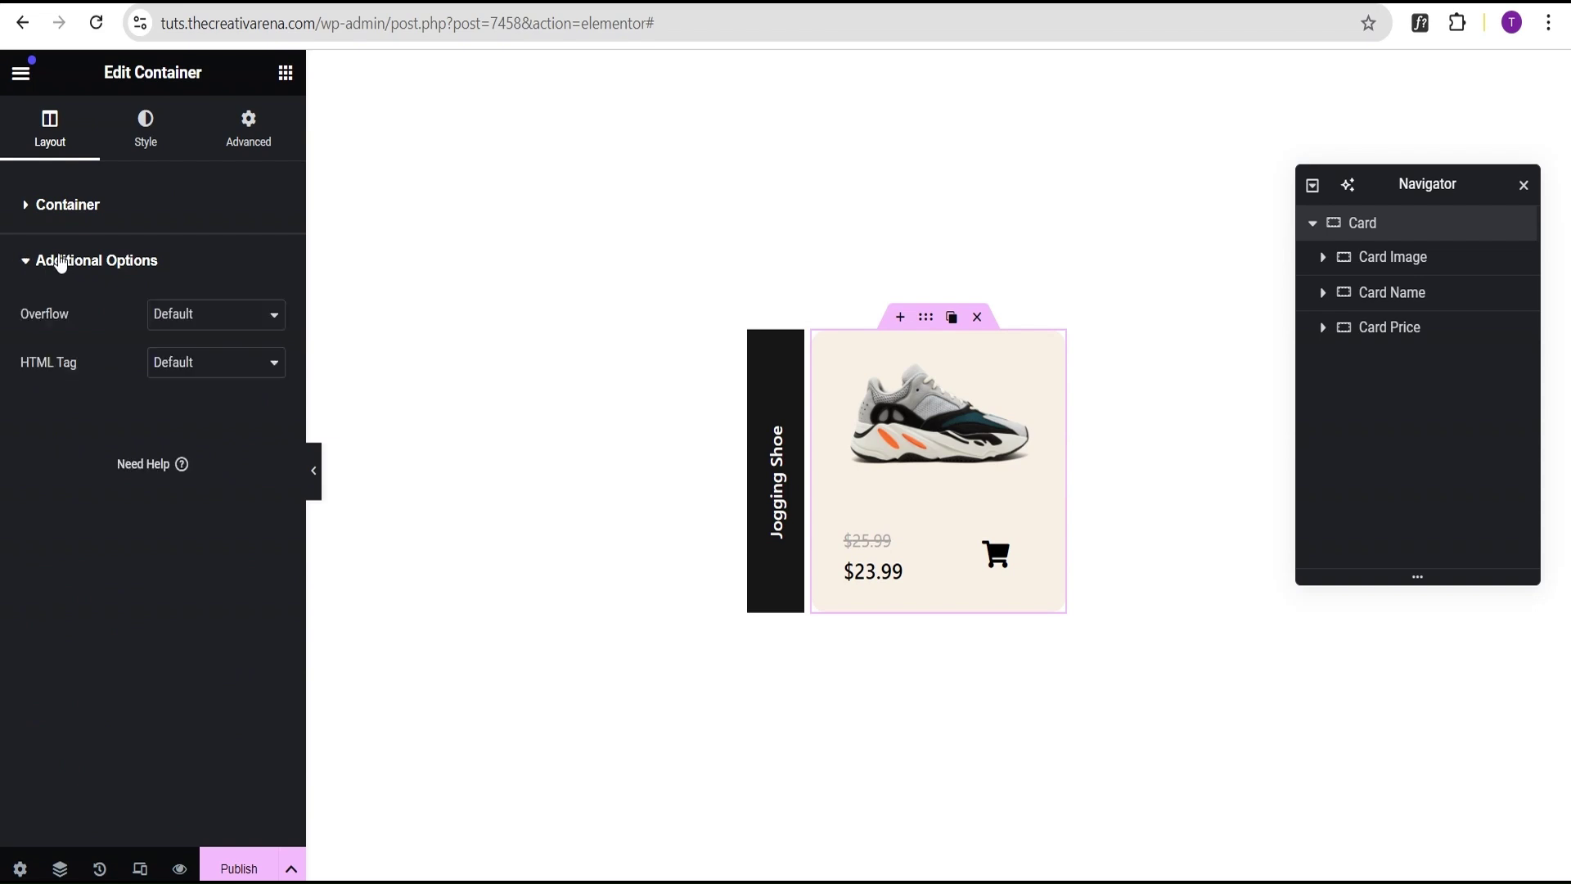
{"action": "left_click", "coordinate": [198, 317]}
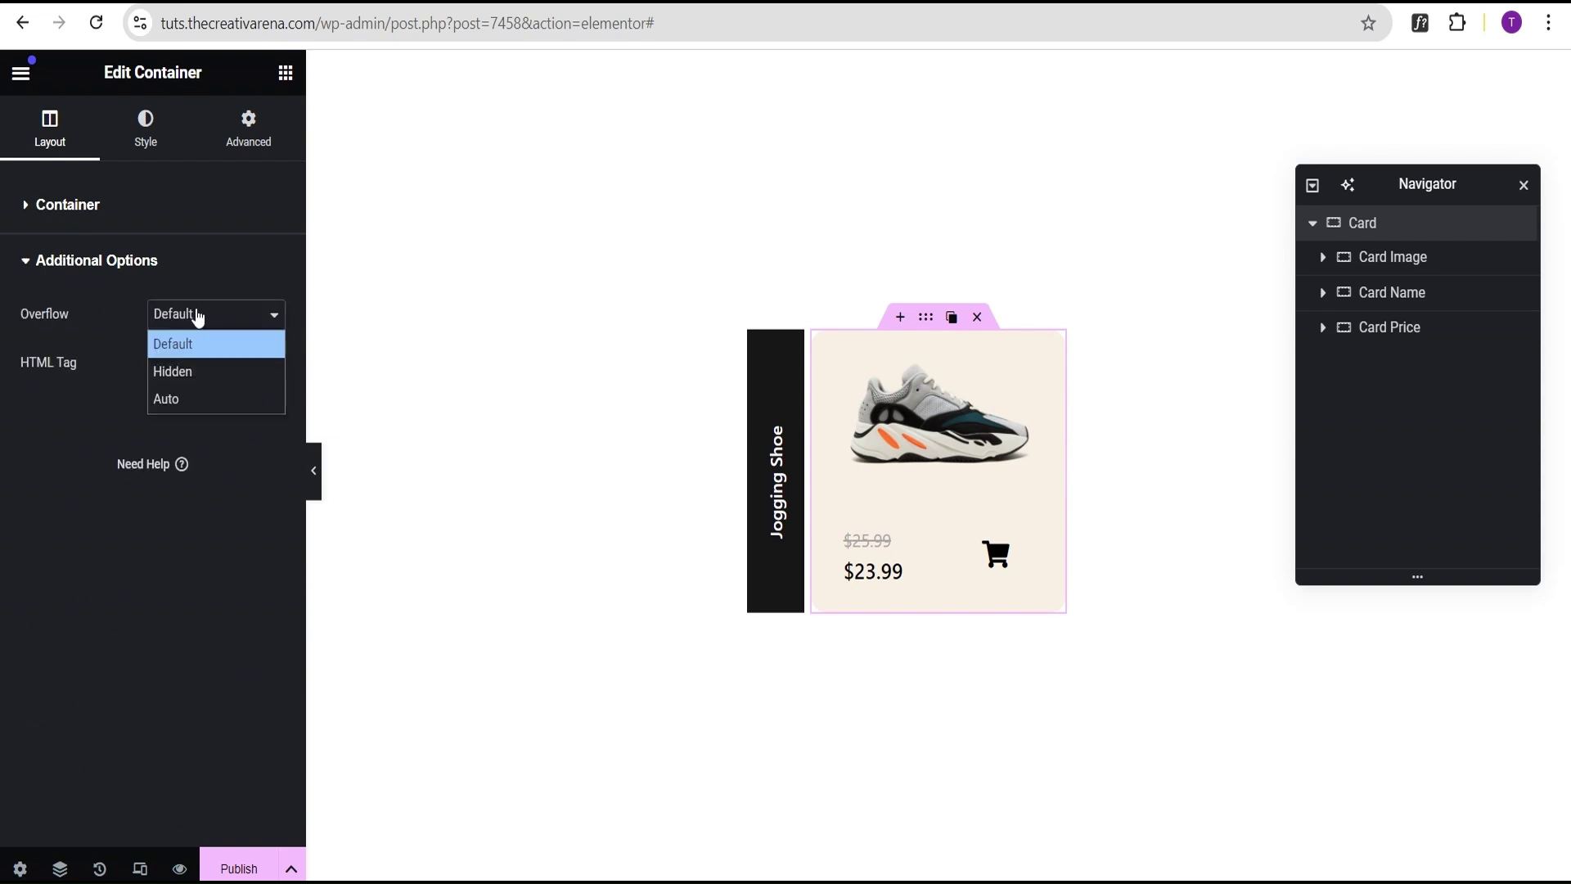
{"action": "left_click", "coordinate": [190, 370]}
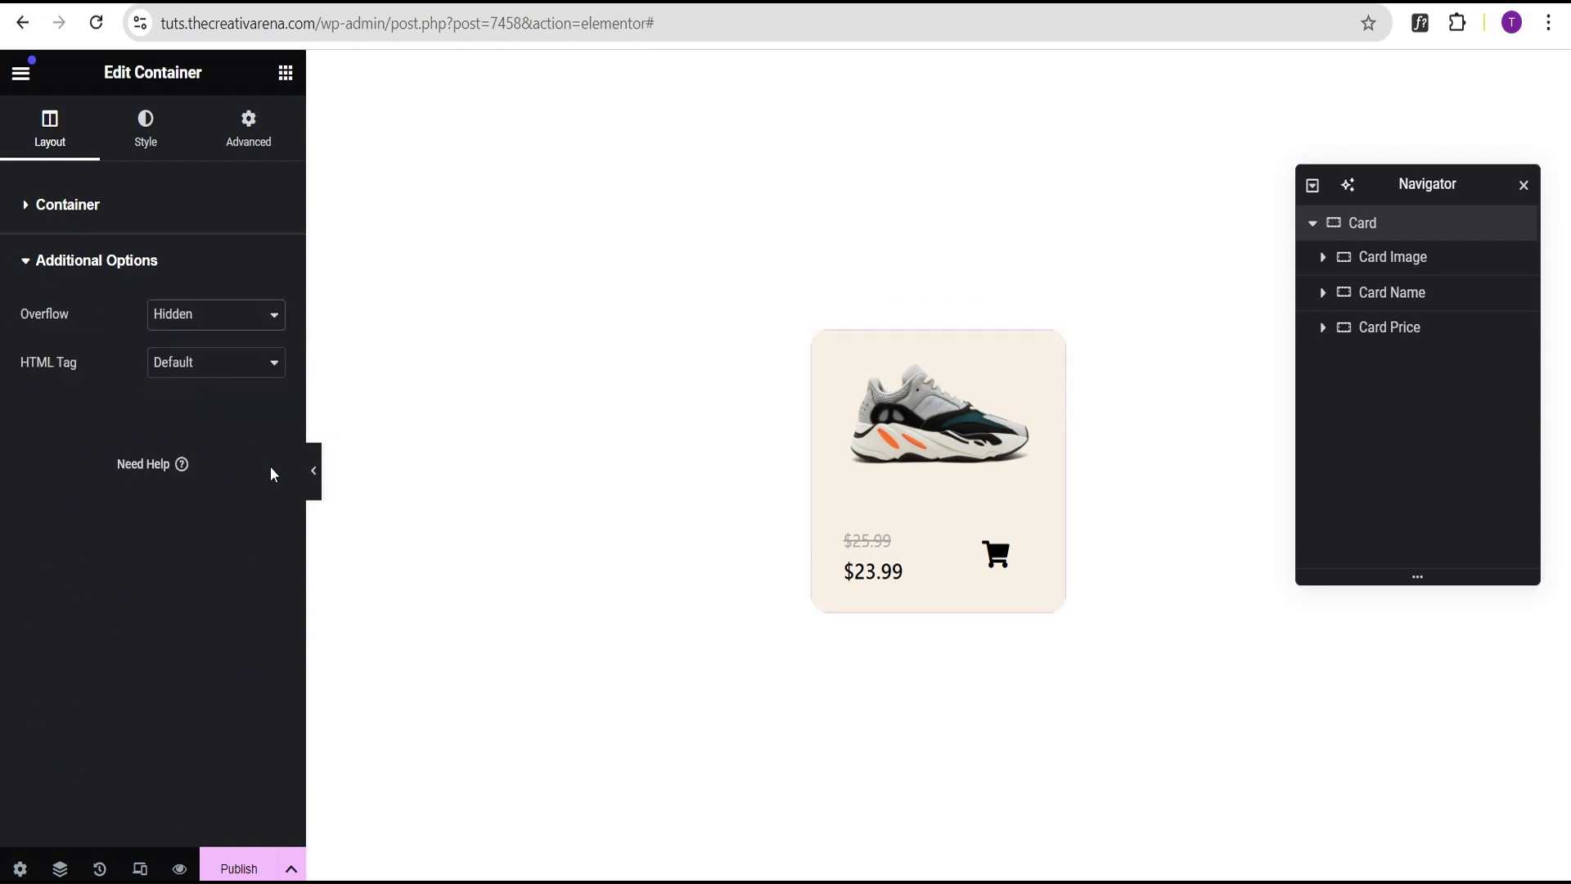
Preview the card's hover animation without the editing panel and publish the loop item template.
{"action": "left_click", "coordinate": [307, 470]}
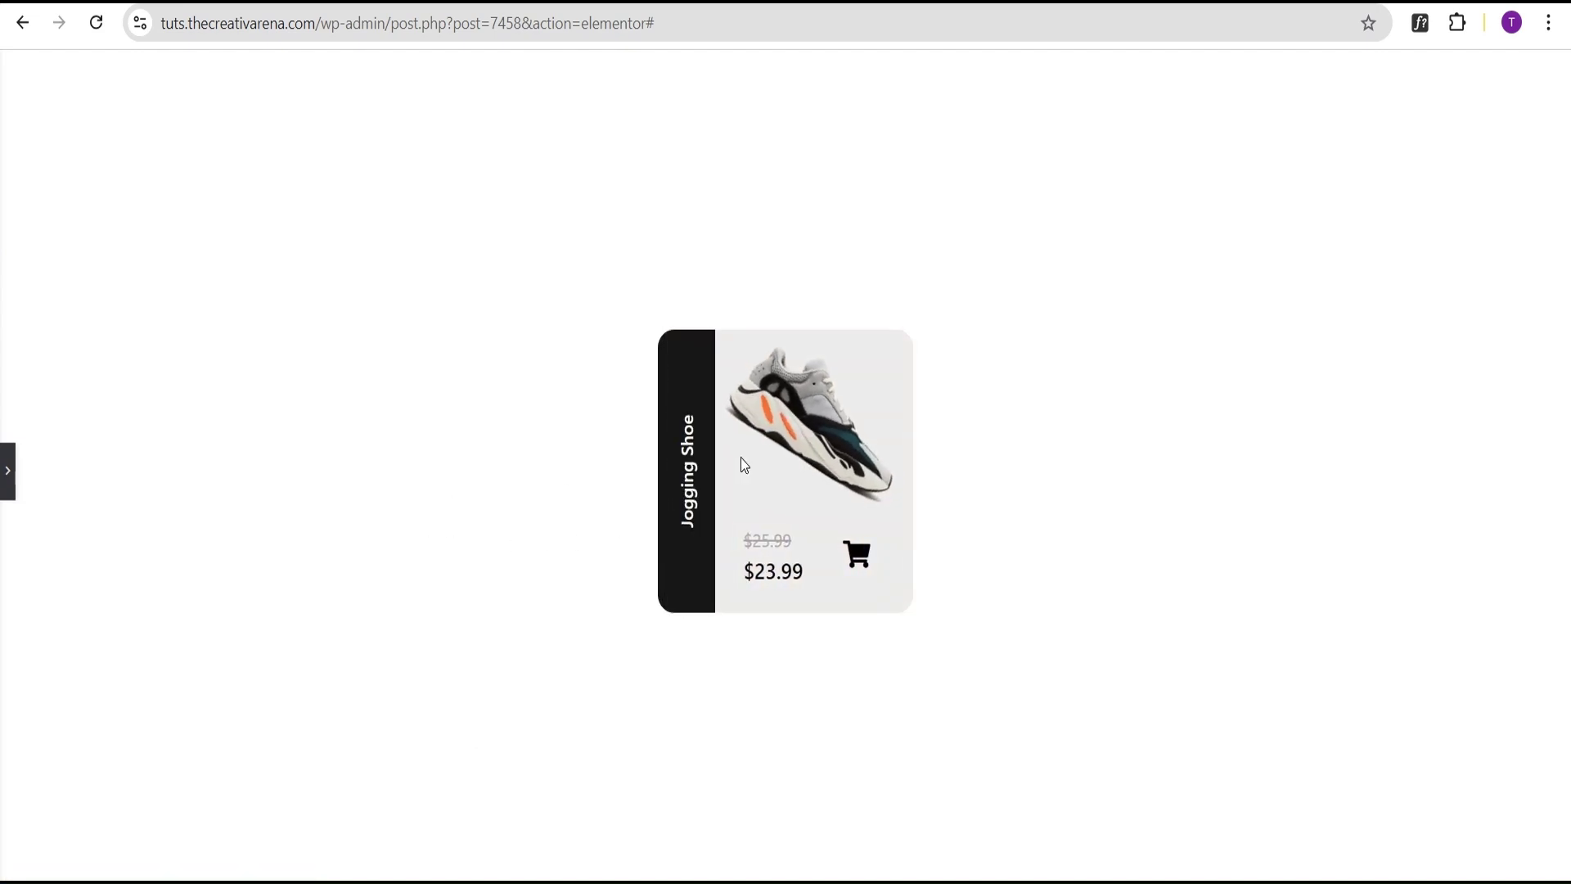
{"action": "left_click", "coordinate": [8, 471]}
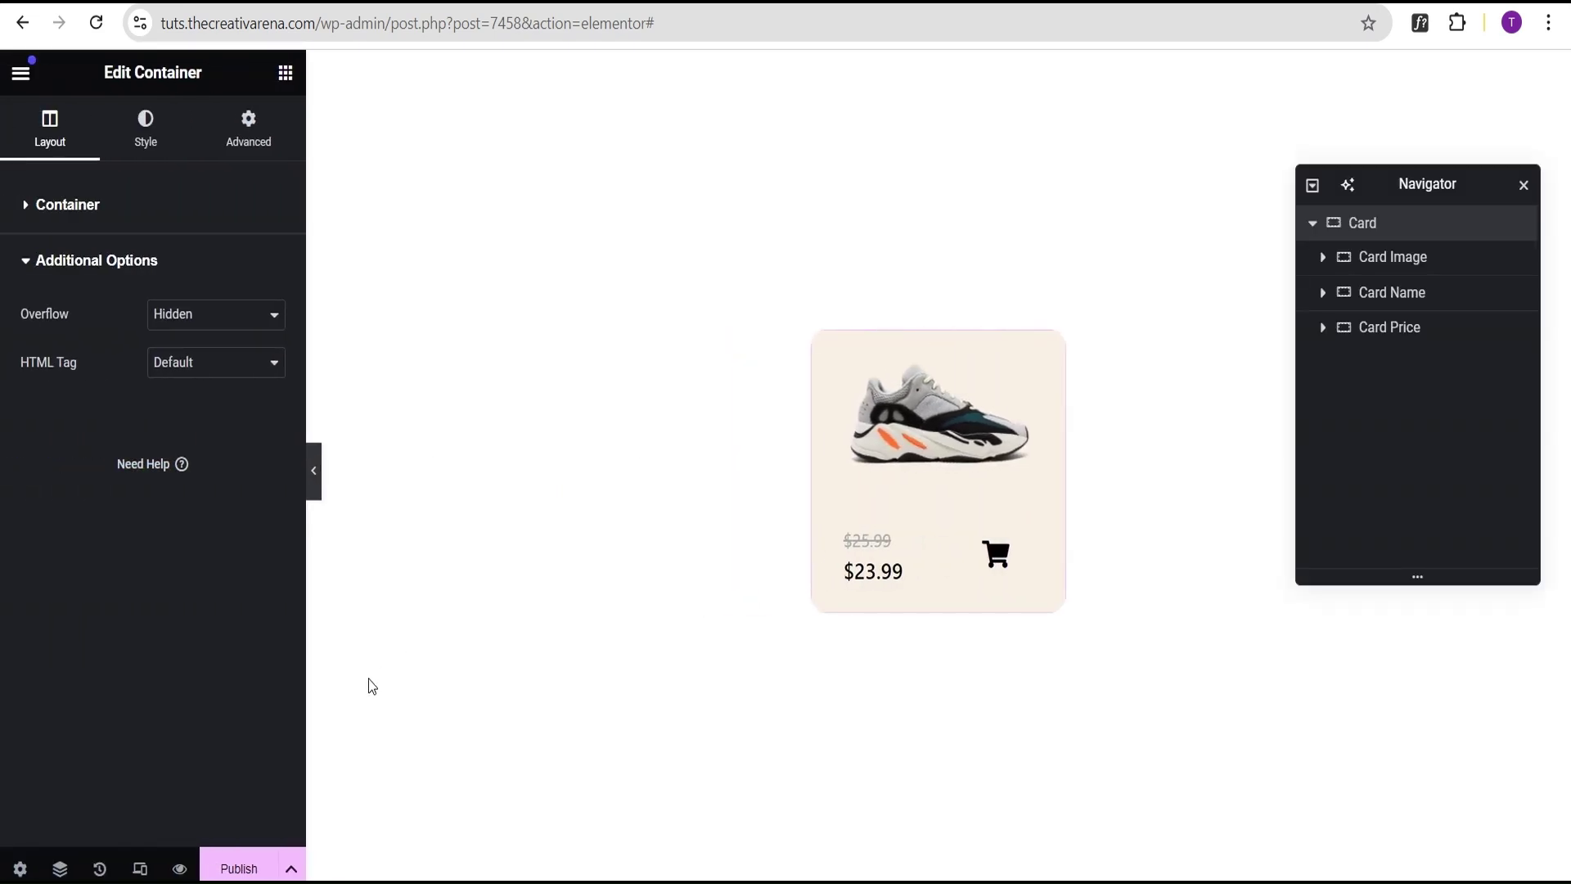
{"action": "left_click", "coordinate": [239, 869]}
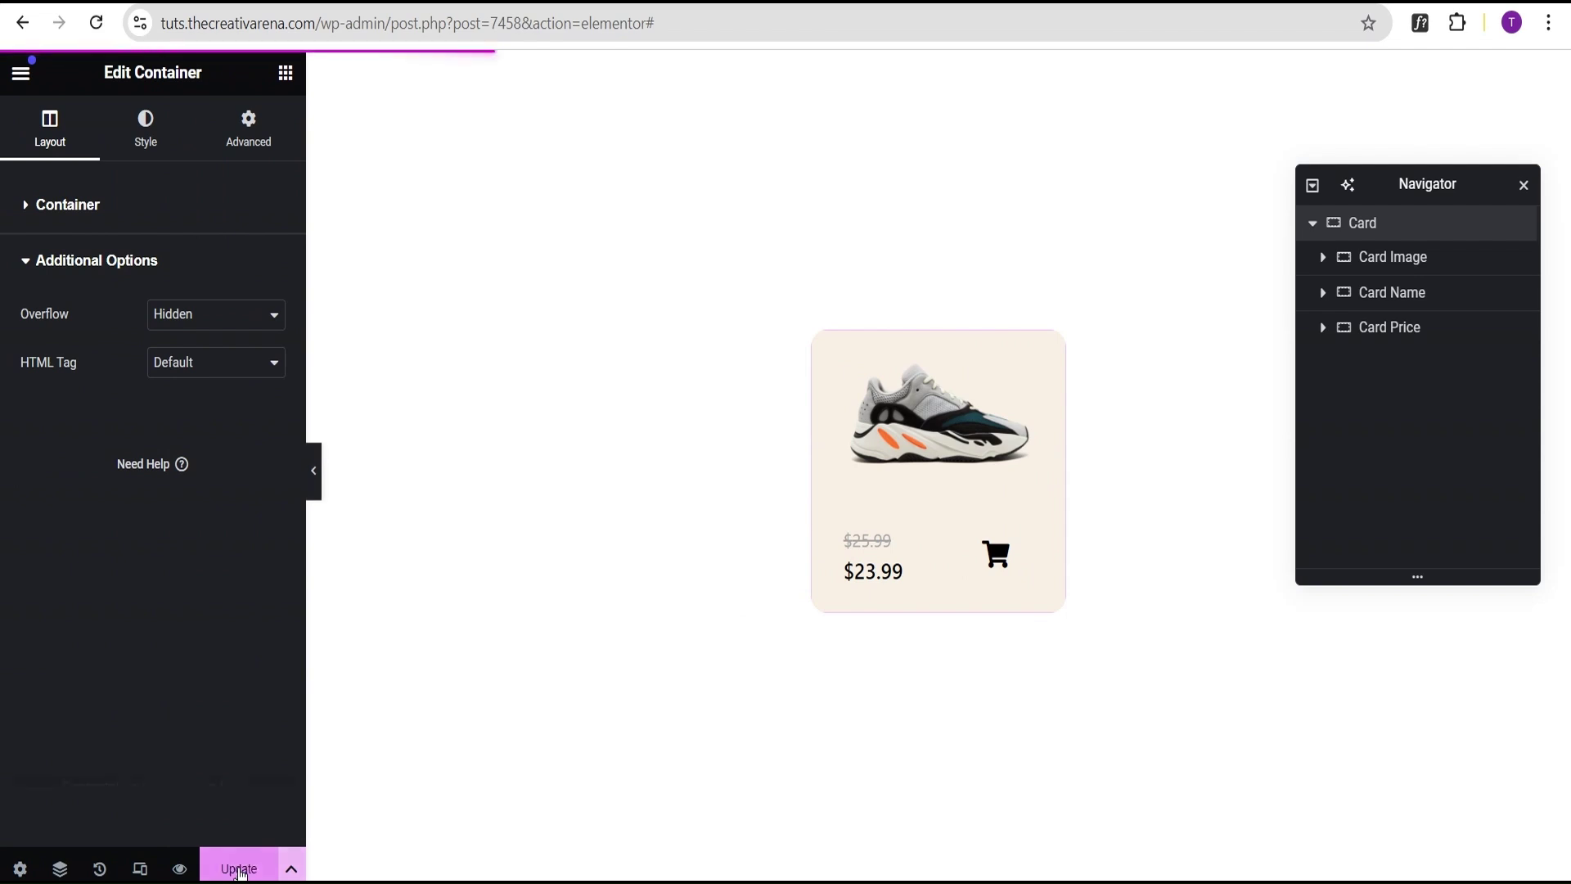
Find the Loop Grid widget with the search term loop and add it to the empty container below the page heading.
{"action": "left_click", "coordinate": [202, 610]}
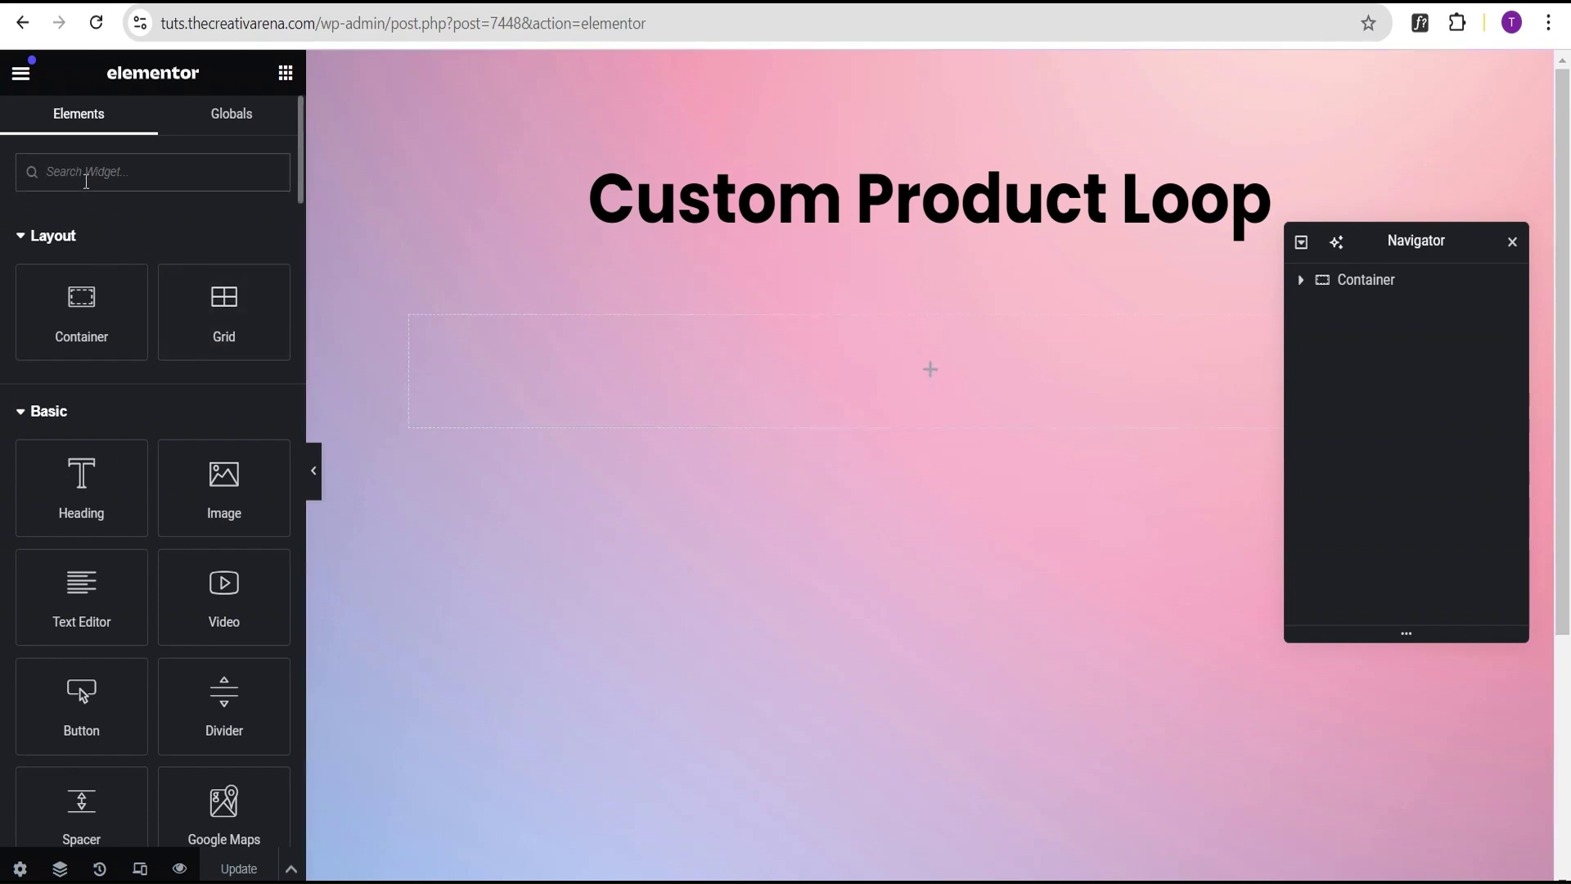
{"action": "type", "text": "loop"}
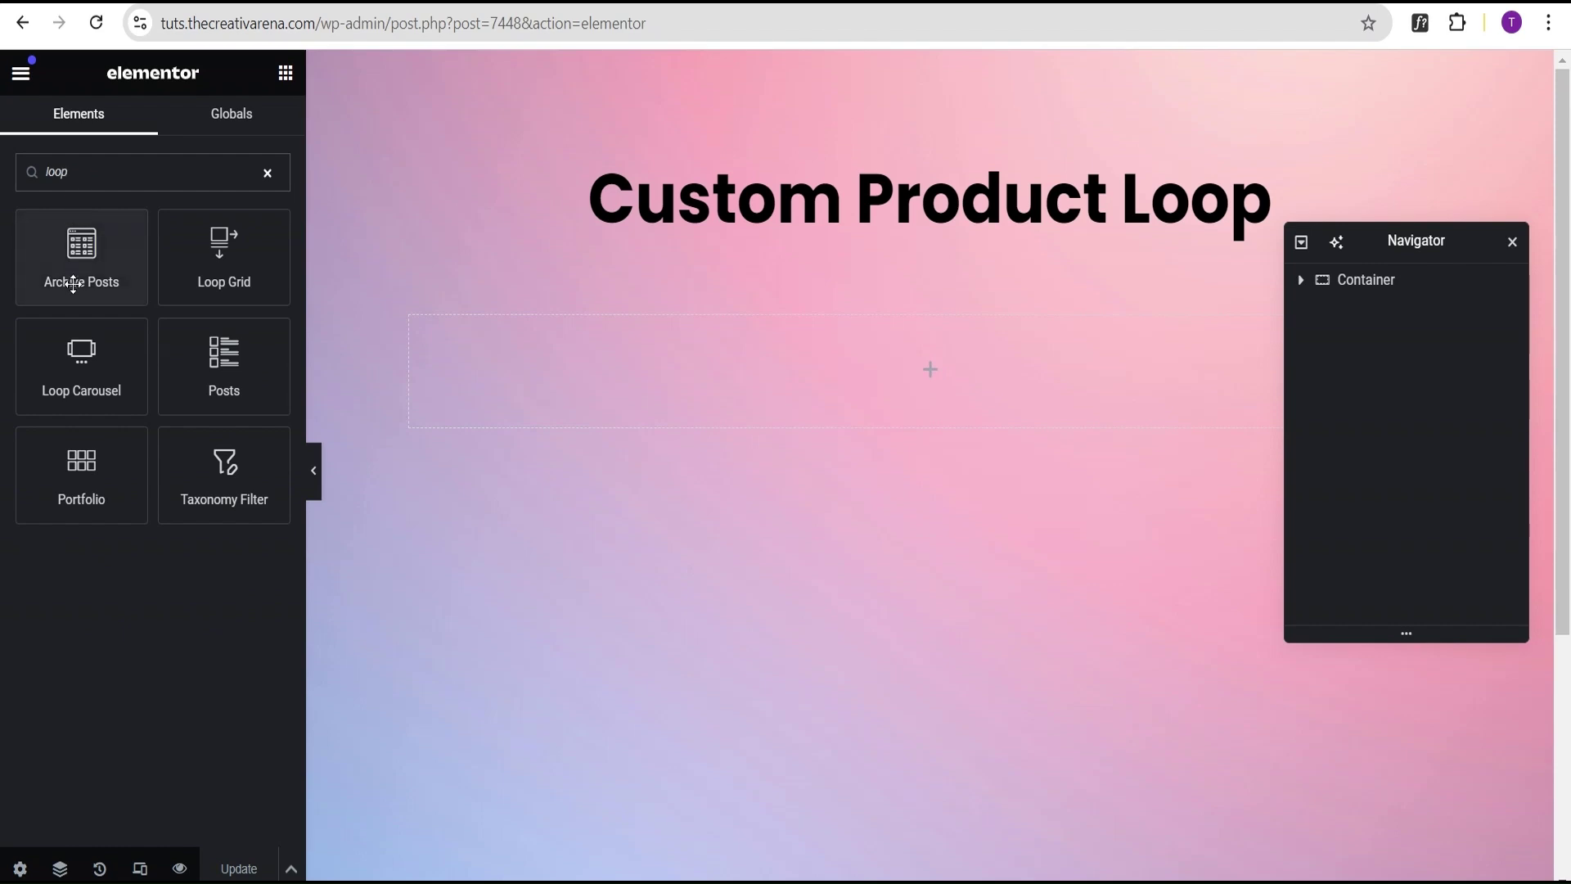
{"action": "left_click_drag", "start_coordinate": [225, 261], "coordinate": [876, 360]}
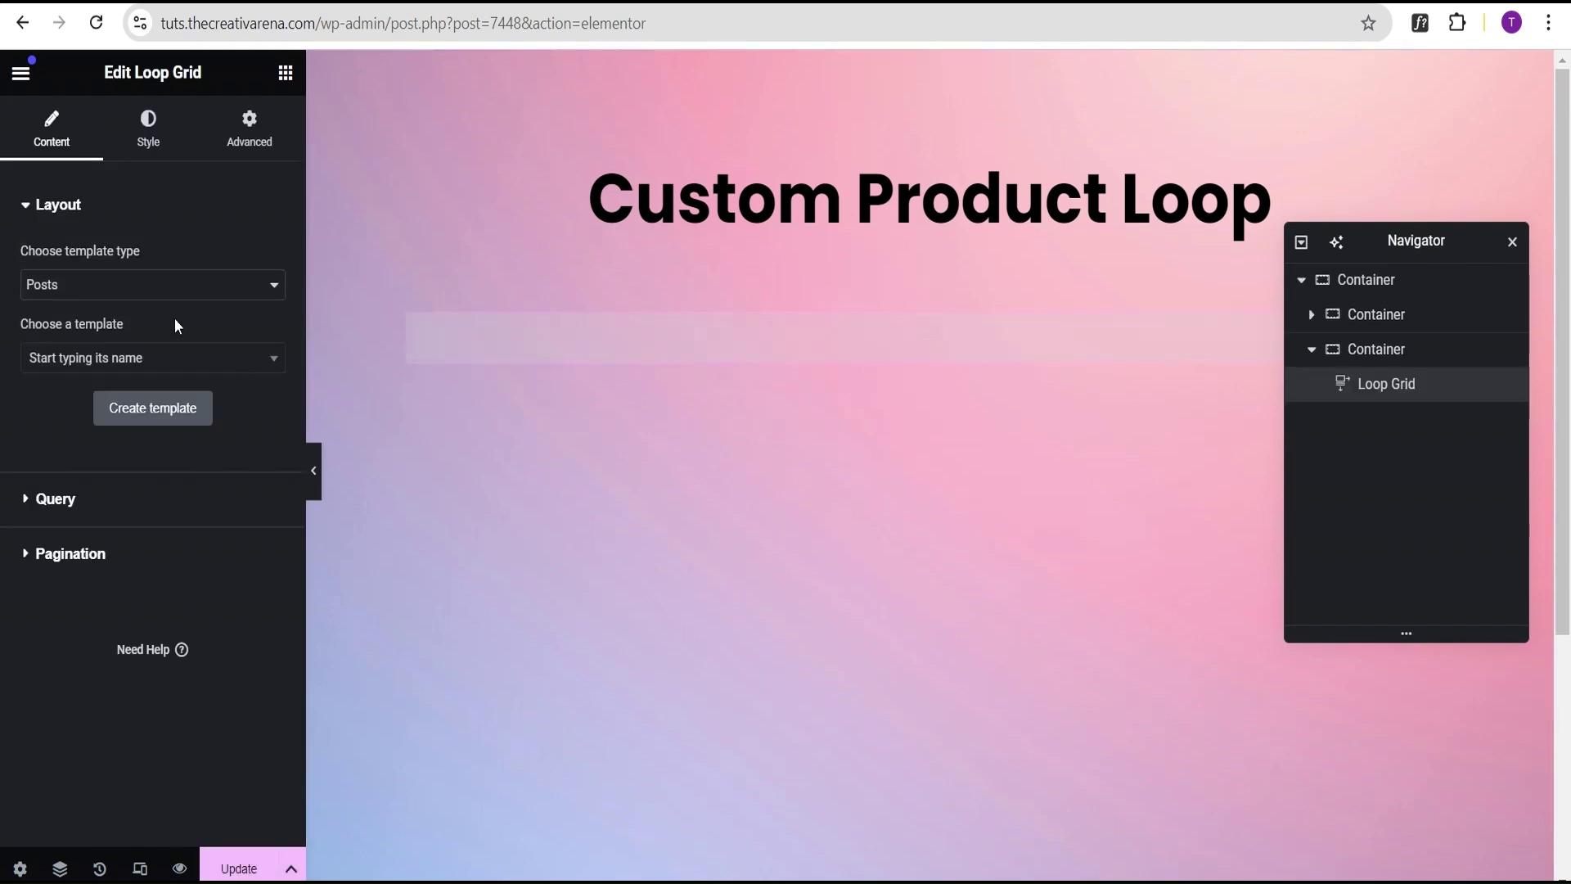
Set the Loop Grid's template type to Products and choose the Custom Product template, copying its title from the loop item's settings.
{"action": "left_click", "coordinate": [57, 293]}
{"action": "left_click", "coordinate": [62, 342]}
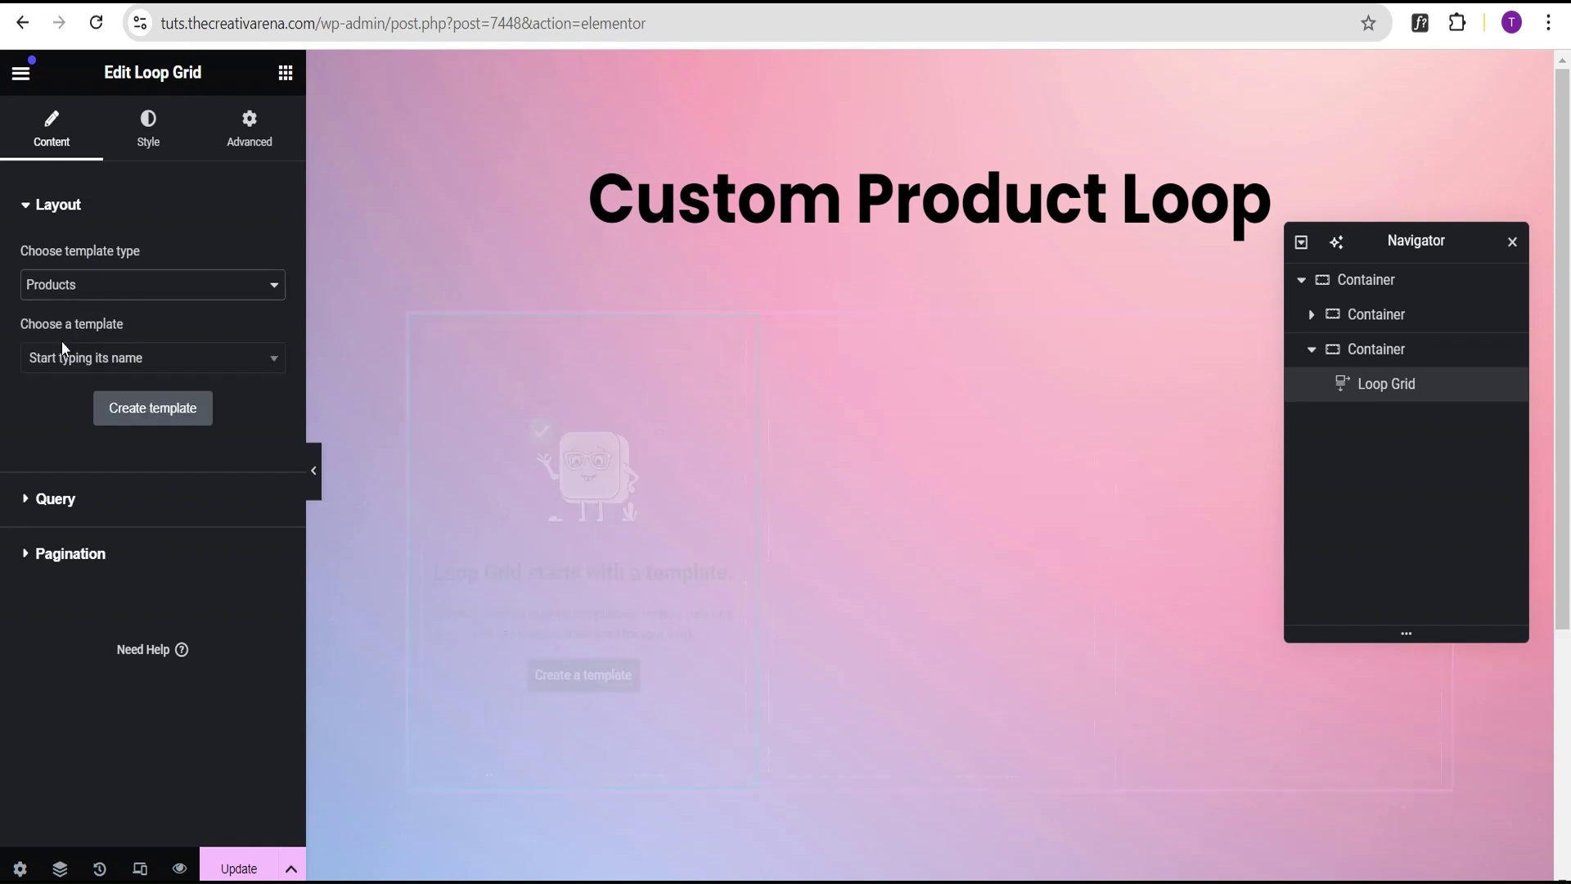
{"action": "left_click", "coordinate": [44, 360]}
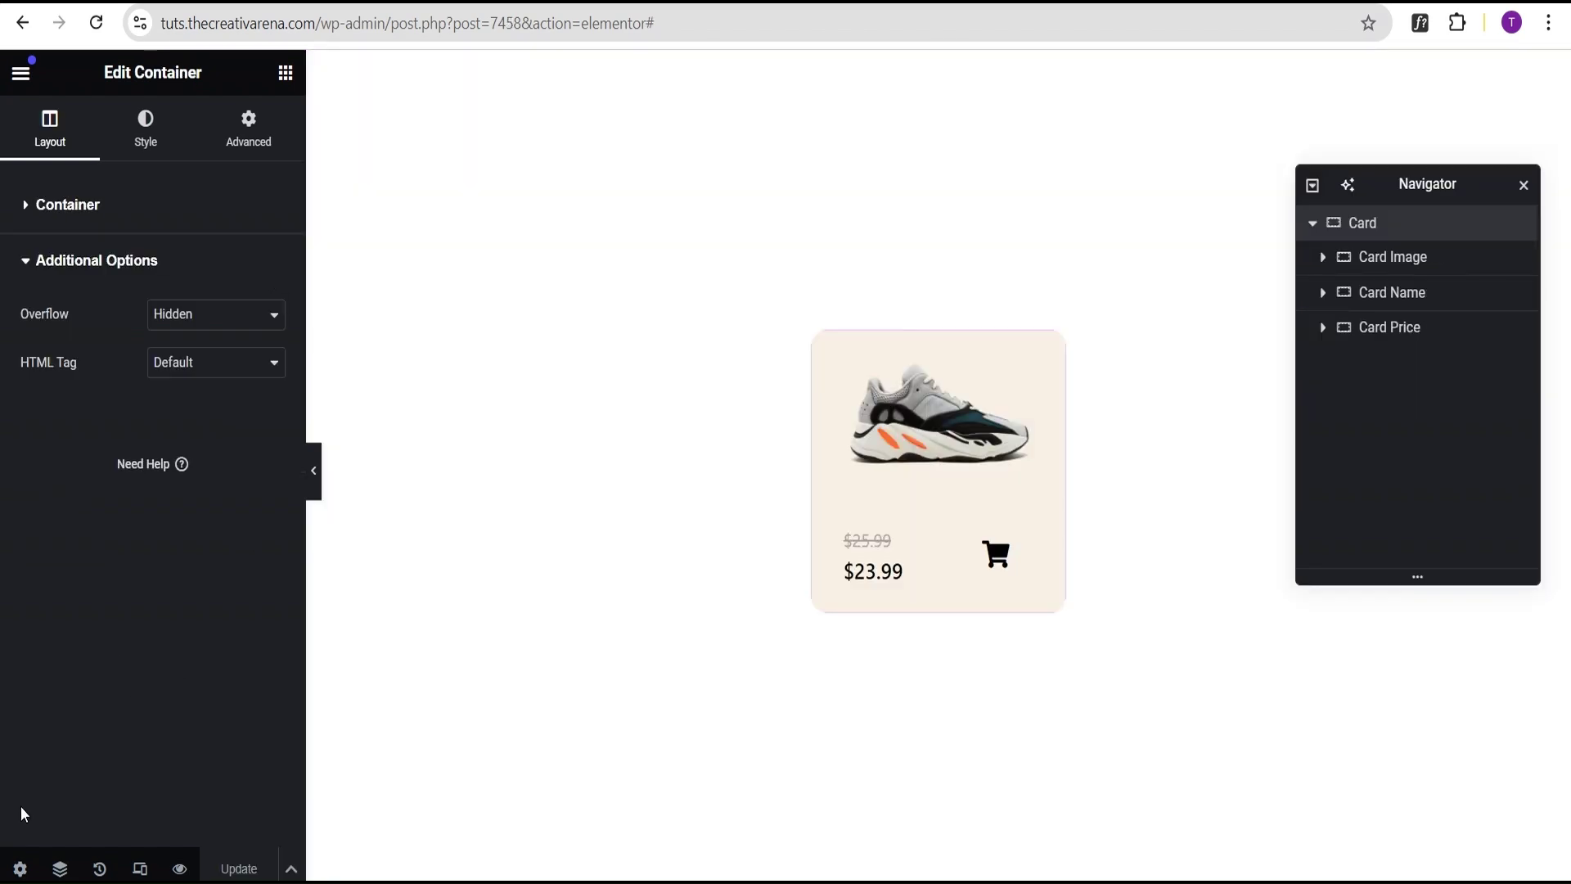
{"action": "left_click", "coordinate": [19, 868]}
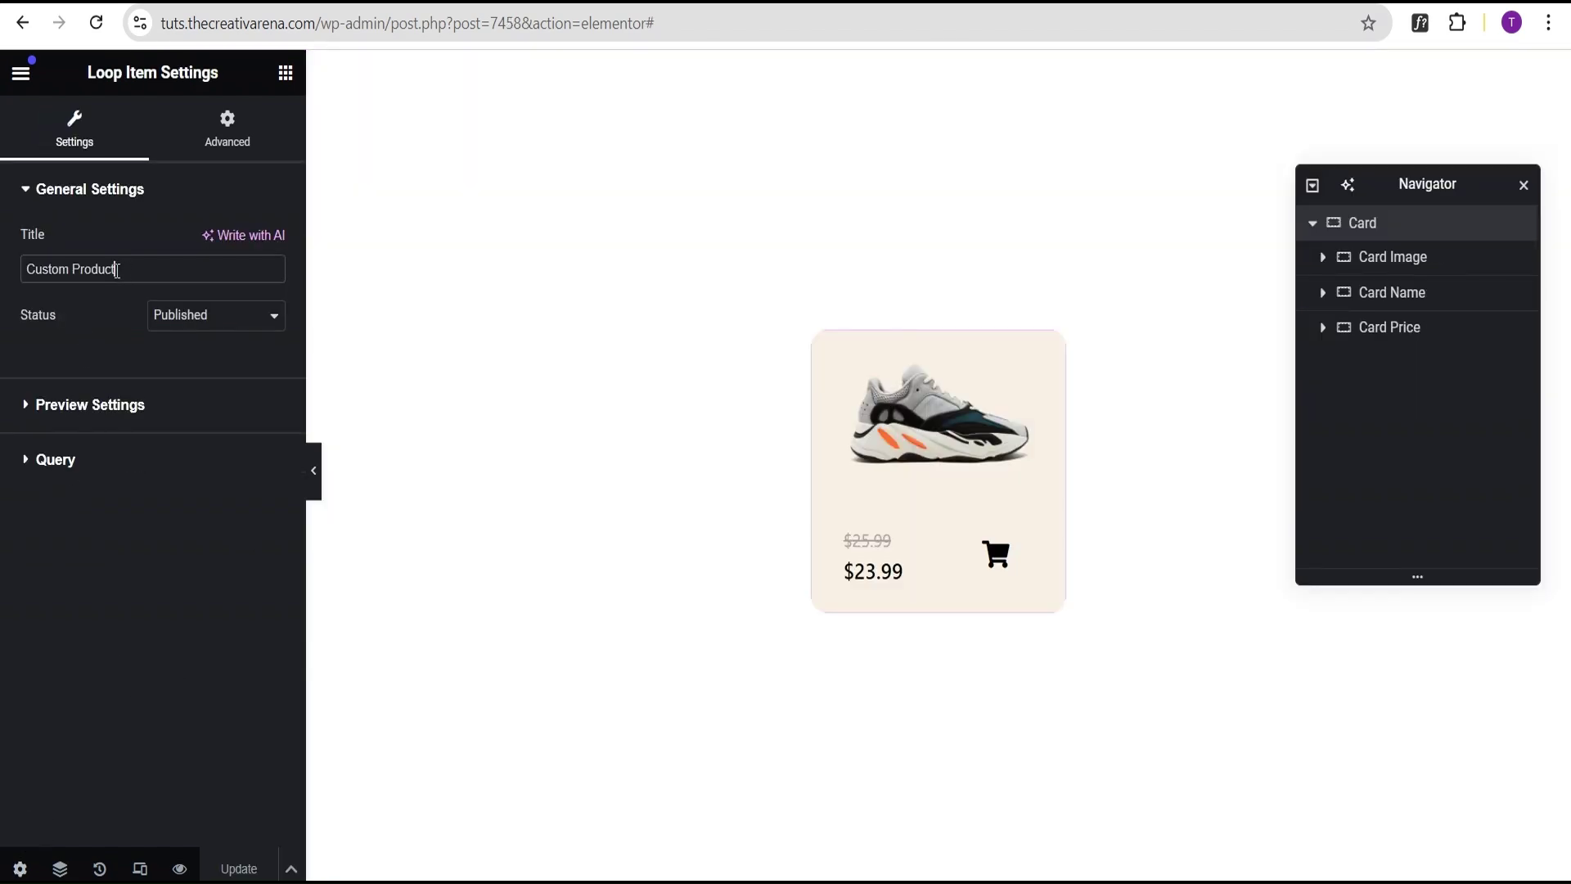
{"action": "left_click_drag", "start_coordinate": [117, 270], "coordinate": [22, 279]}
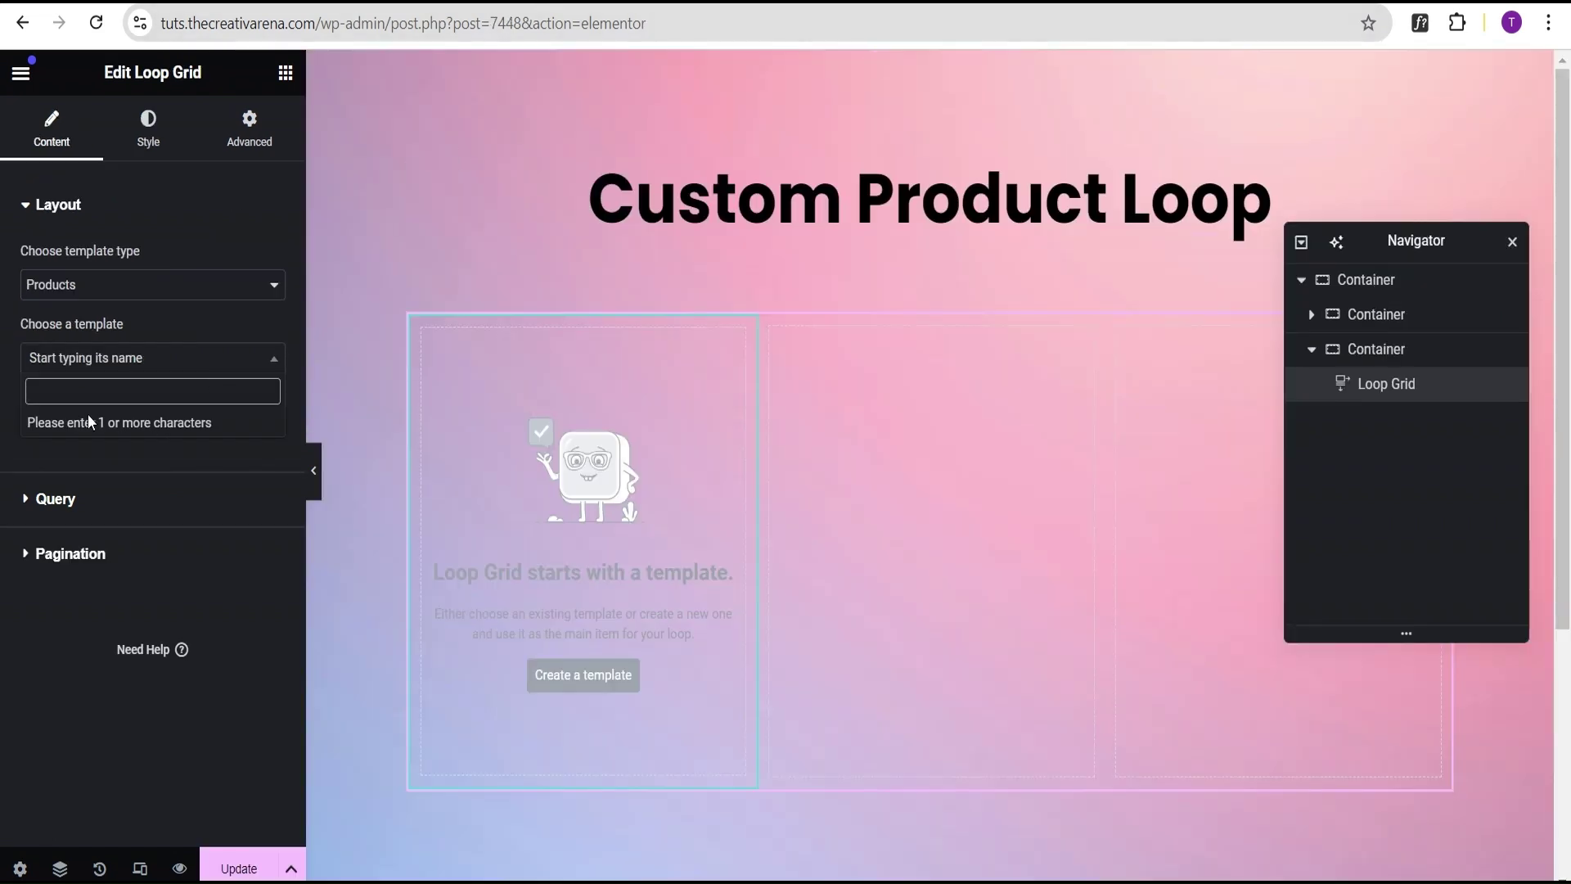
{"action": "type", "text": "Custom Product"}
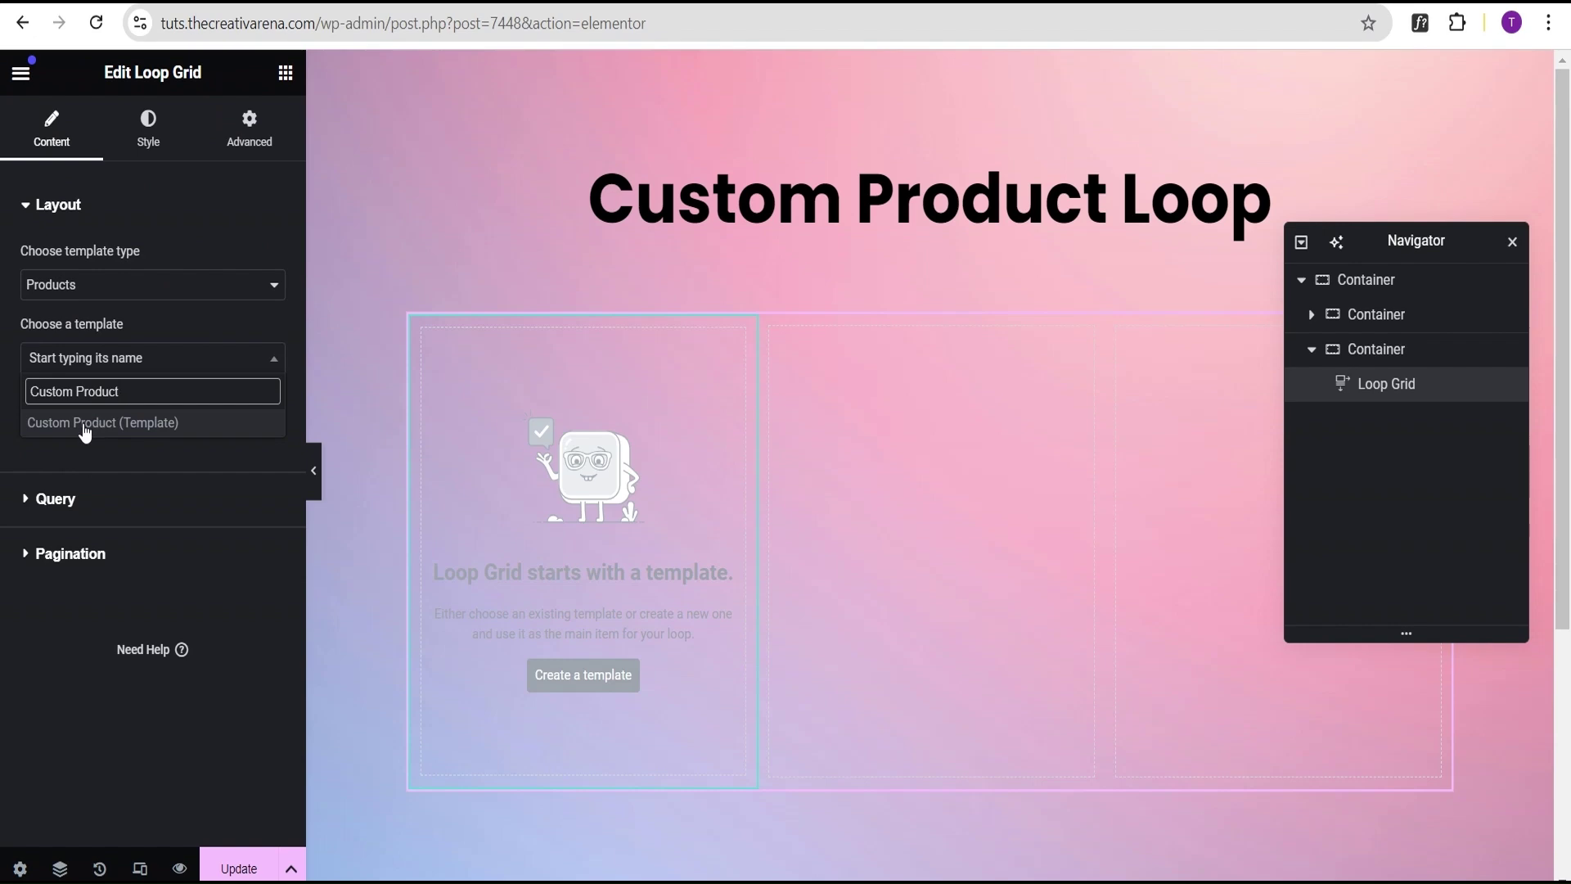
{"action": "left_click", "coordinate": [85, 423]}
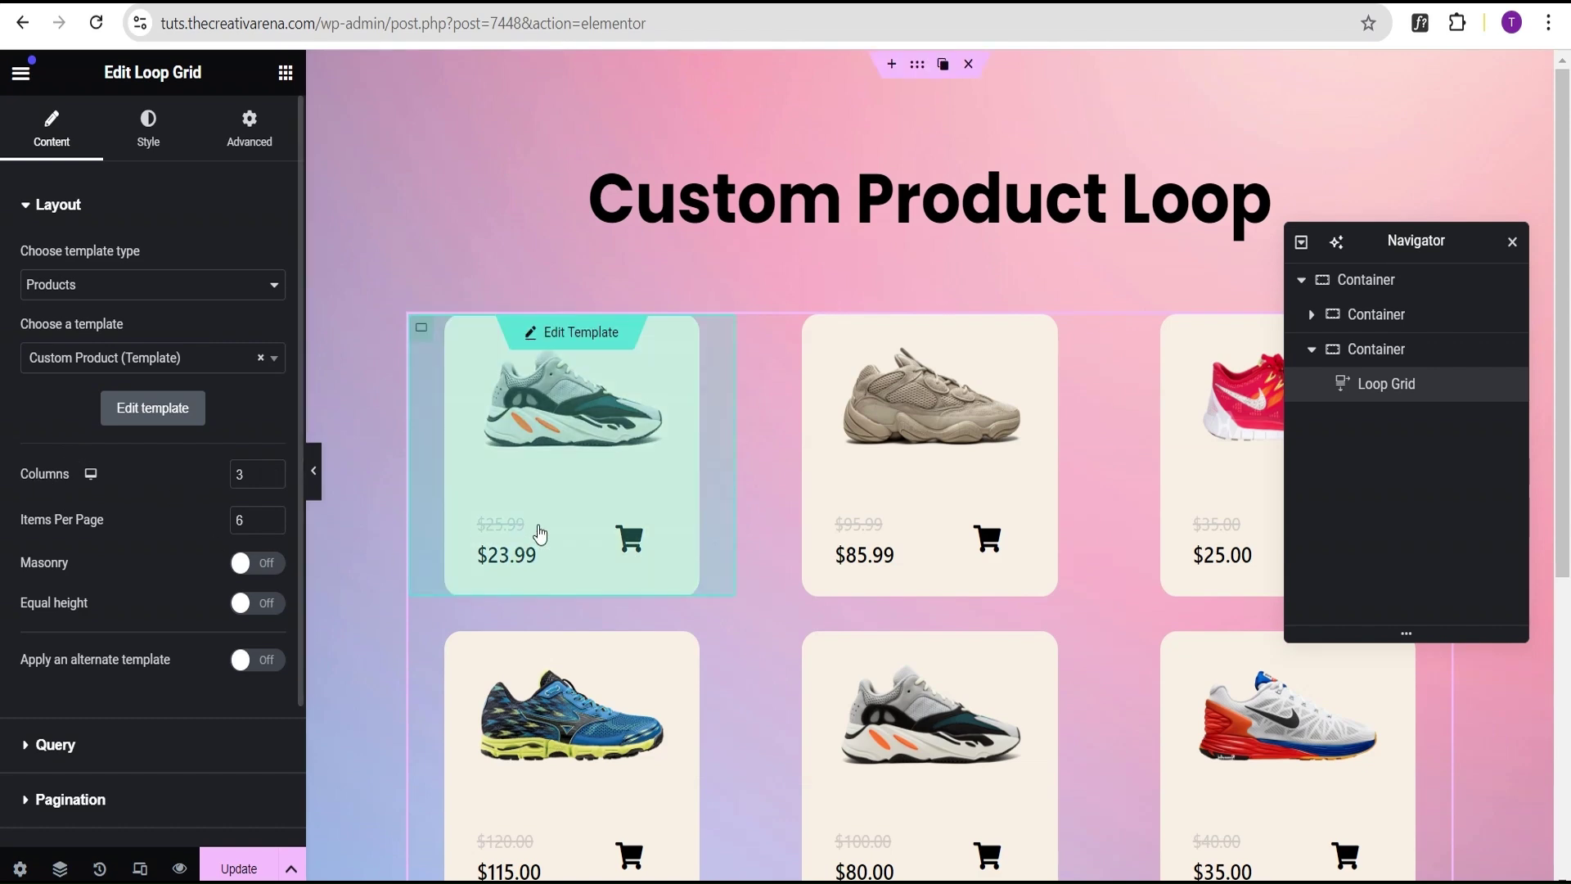
Examine the Loop Grid's layout options and the product cards' hover animations in the desktop layout.
{"action": "scroll", "coordinate": [110, 495], "scroll_direction": "down", "scroll_amount": 2}
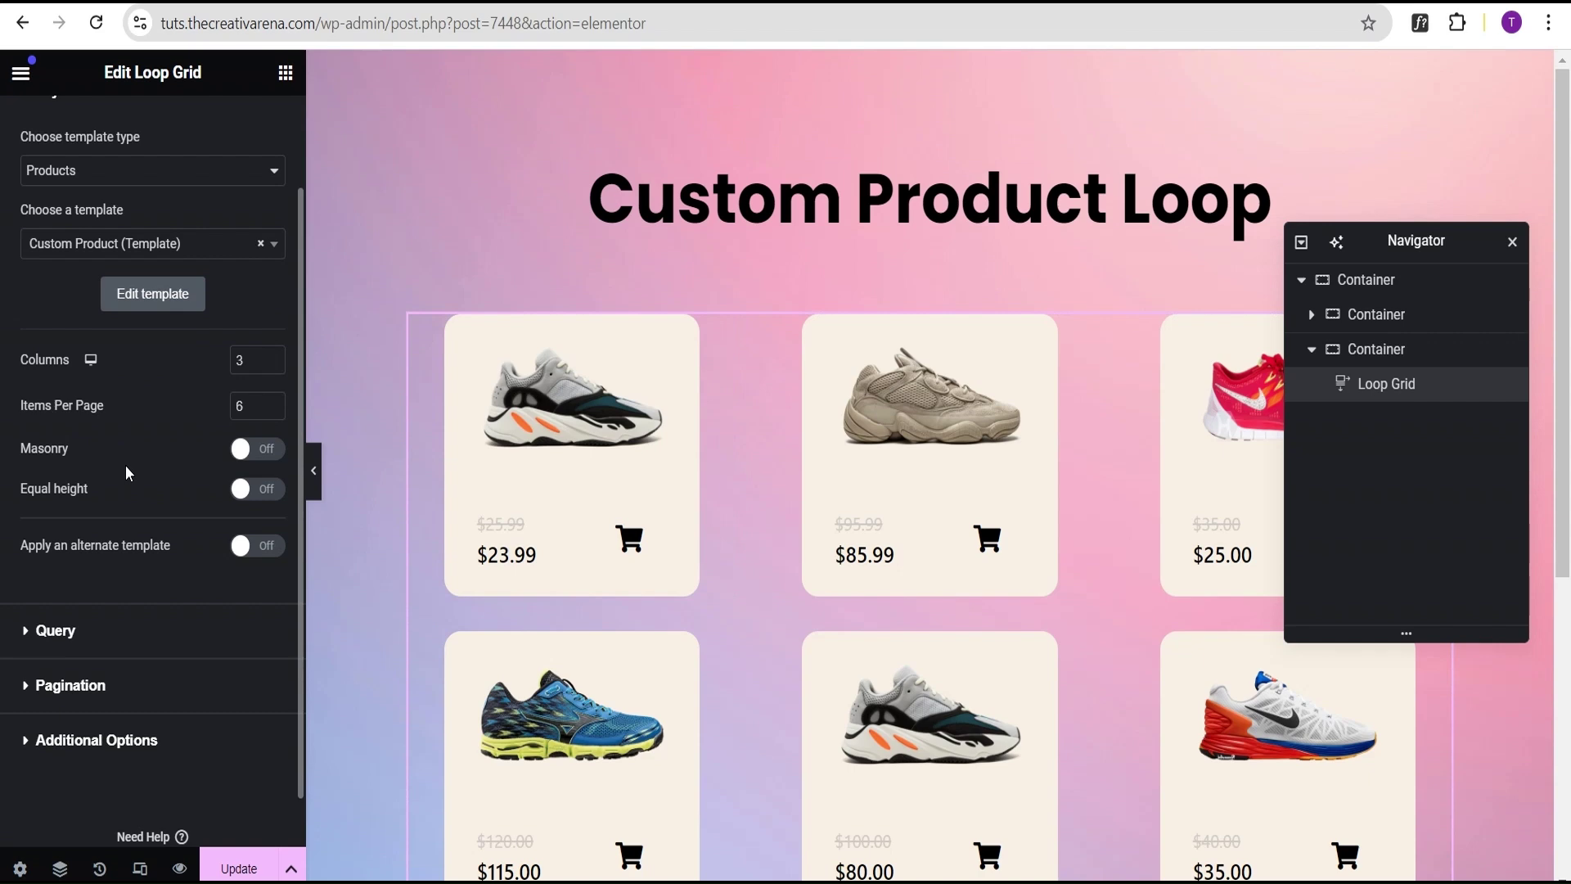
{"action": "scroll", "coordinate": [126, 465], "scroll_direction": "down", "scroll_amount": 1}
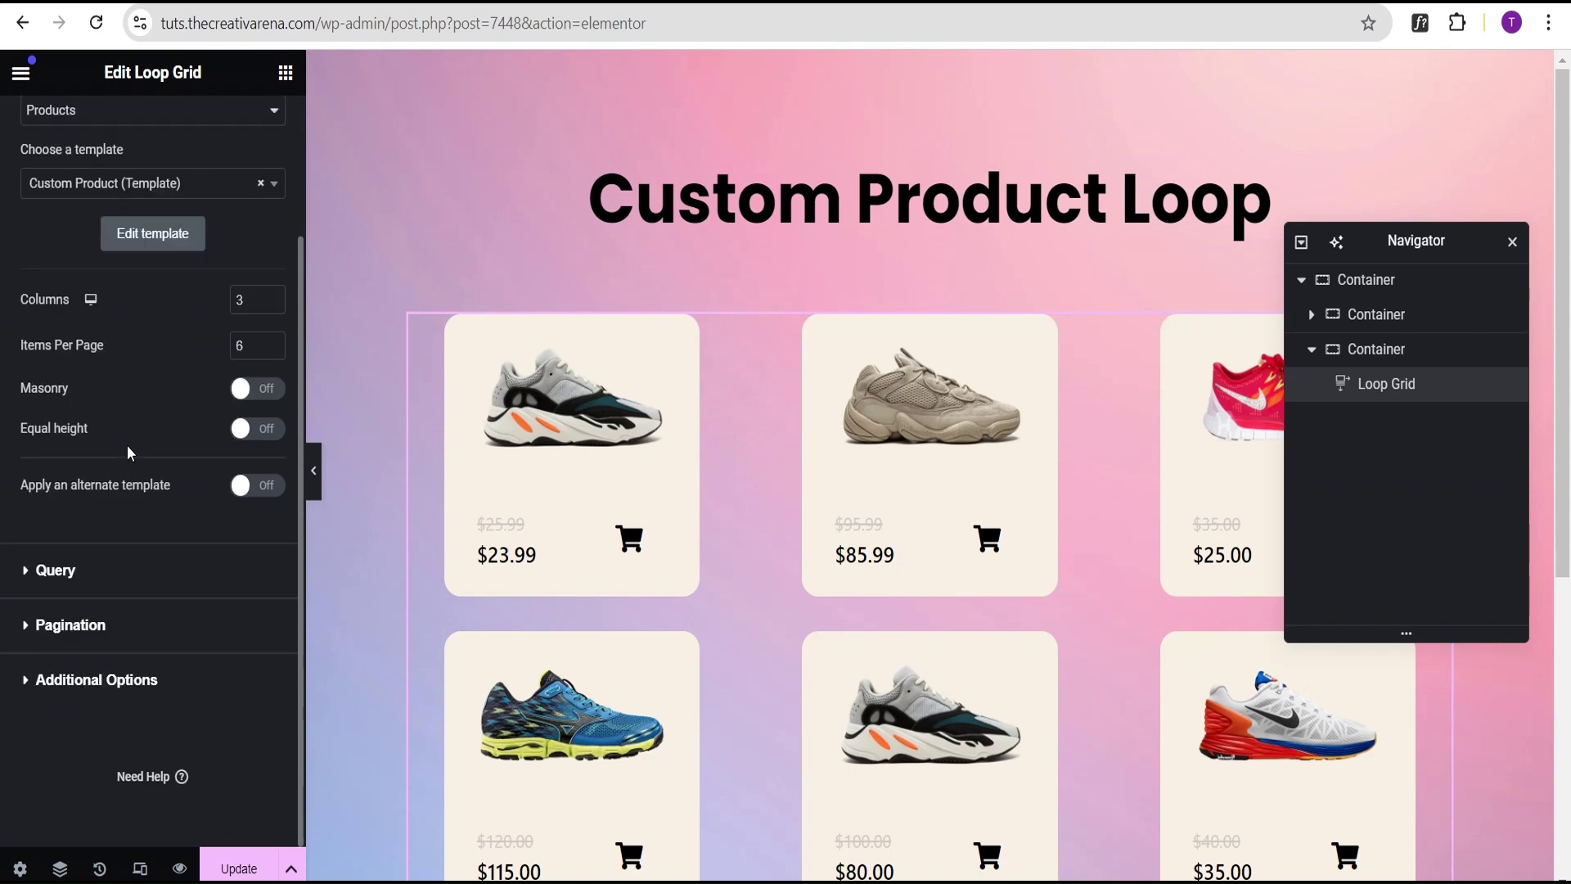
{"action": "left_click", "coordinate": [313, 471]}
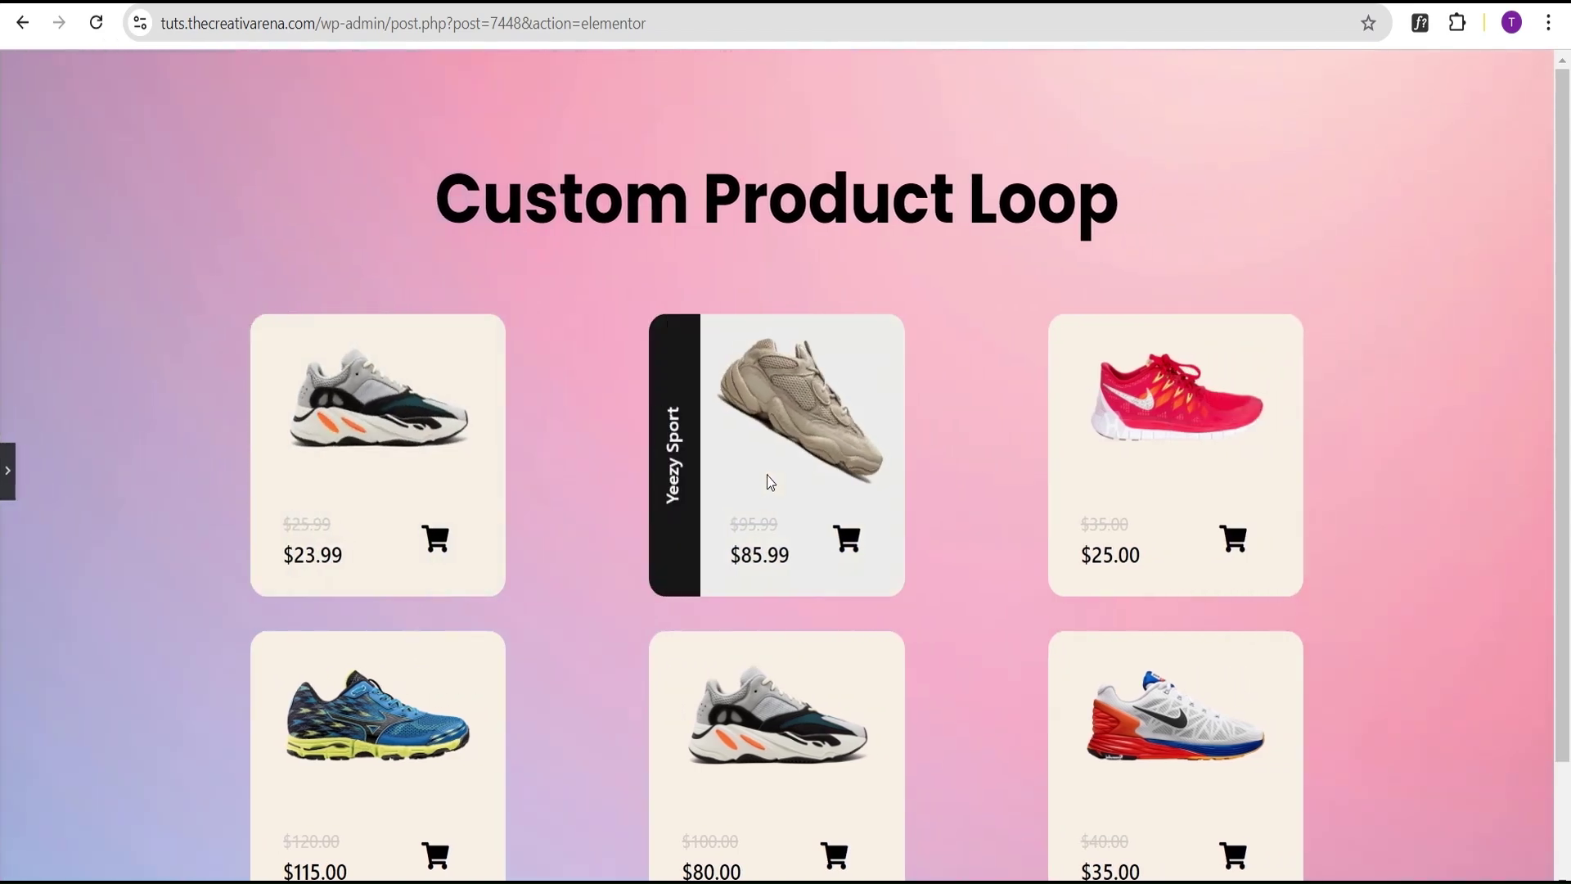
{"action": "scroll", "coordinate": [1151, 458], "scroll_direction": "down", "scroll_amount": 2}
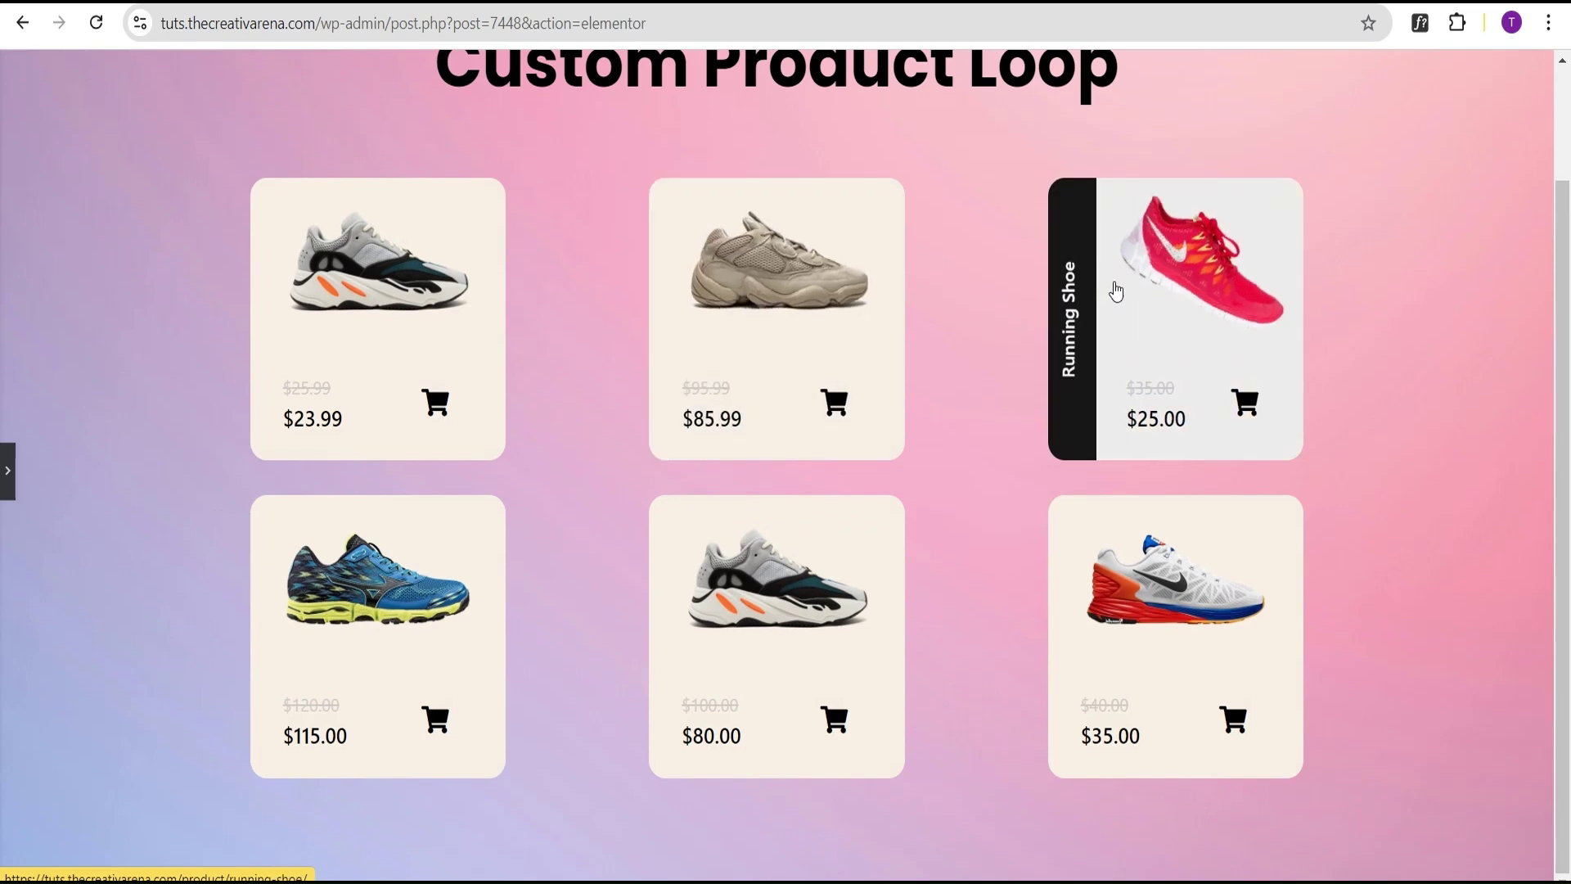
{"action": "left_click", "coordinate": [8, 470]}
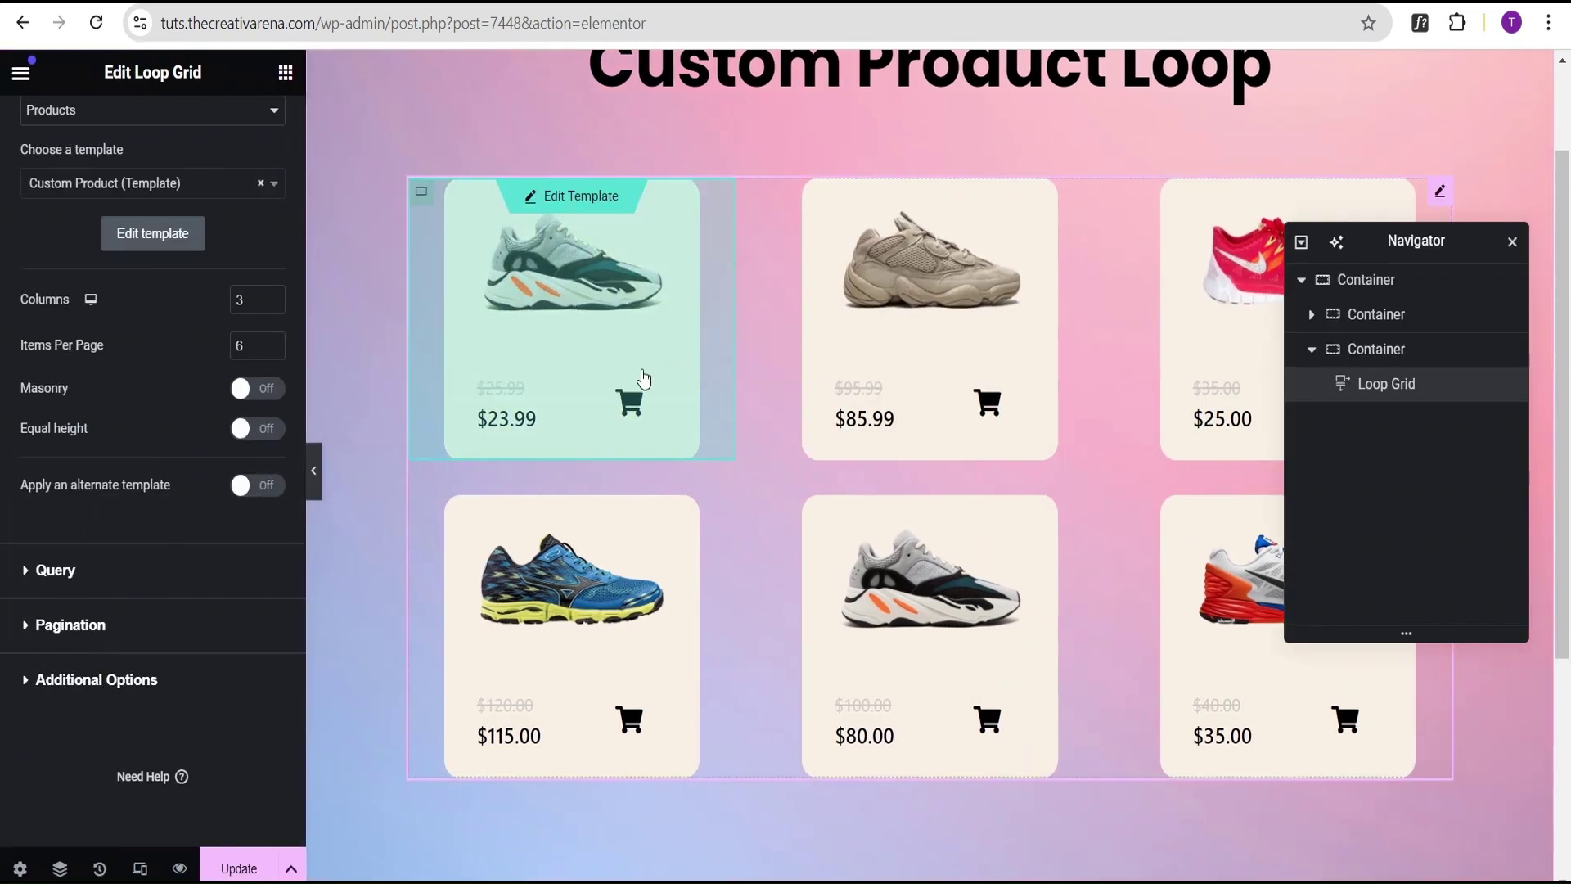
{"action": "scroll", "coordinate": [647, 377], "scroll_direction": "down", "scroll_amount": 4}
{"action": "scroll", "coordinate": [680, 356], "scroll_direction": "up", "scroll_amount": 5}
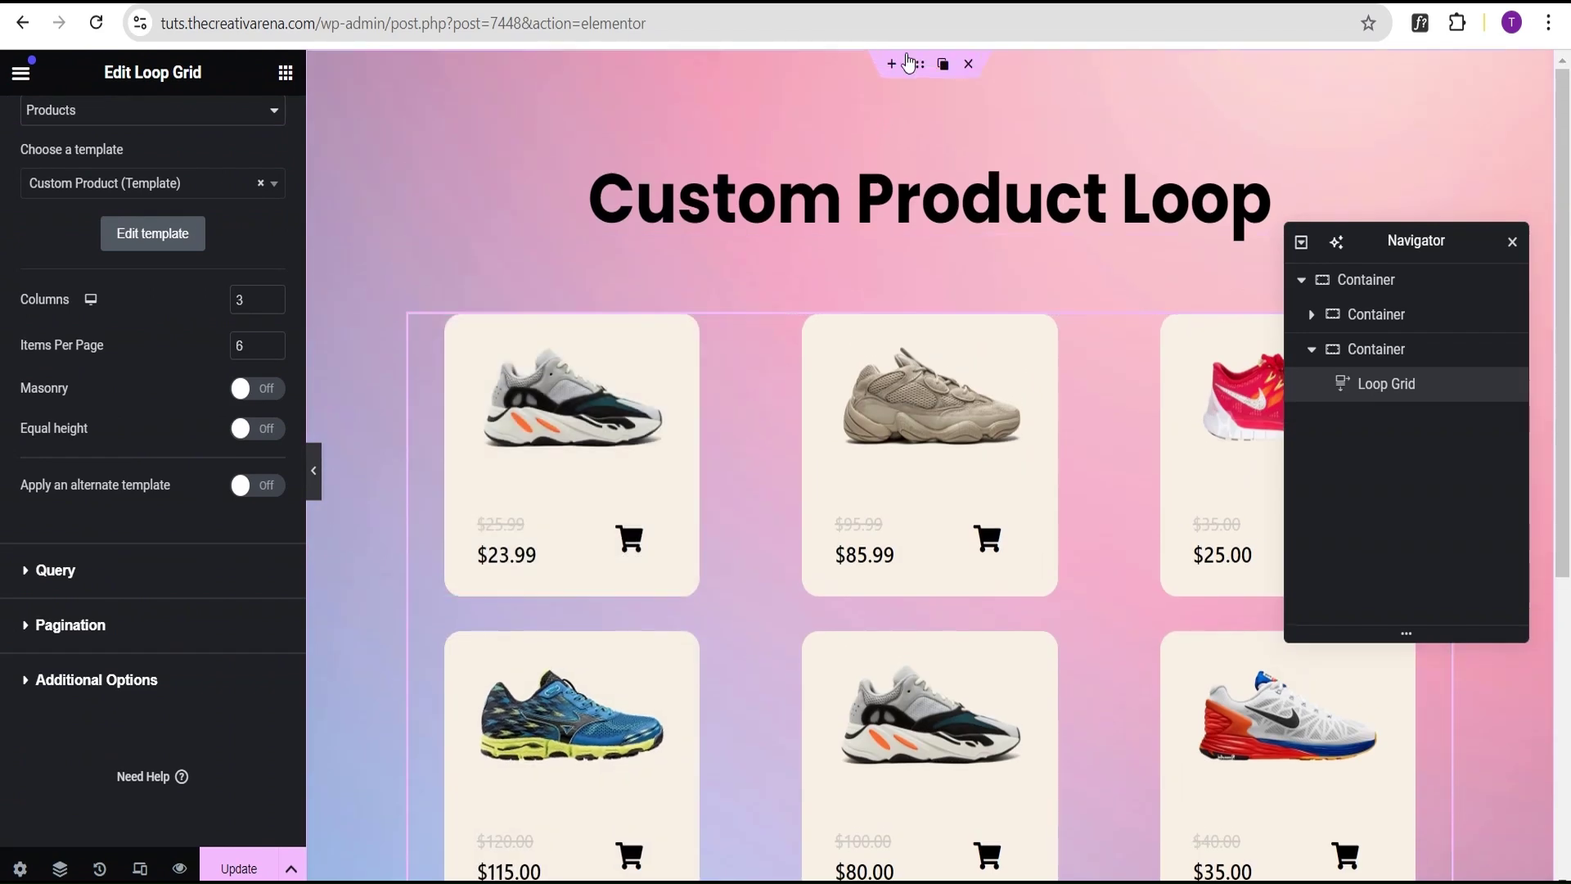
Switch to the Tablet Portrait preview and check the product cards' layout and hover animations without the editing panel.
{"action": "left_click", "coordinate": [139, 868]}
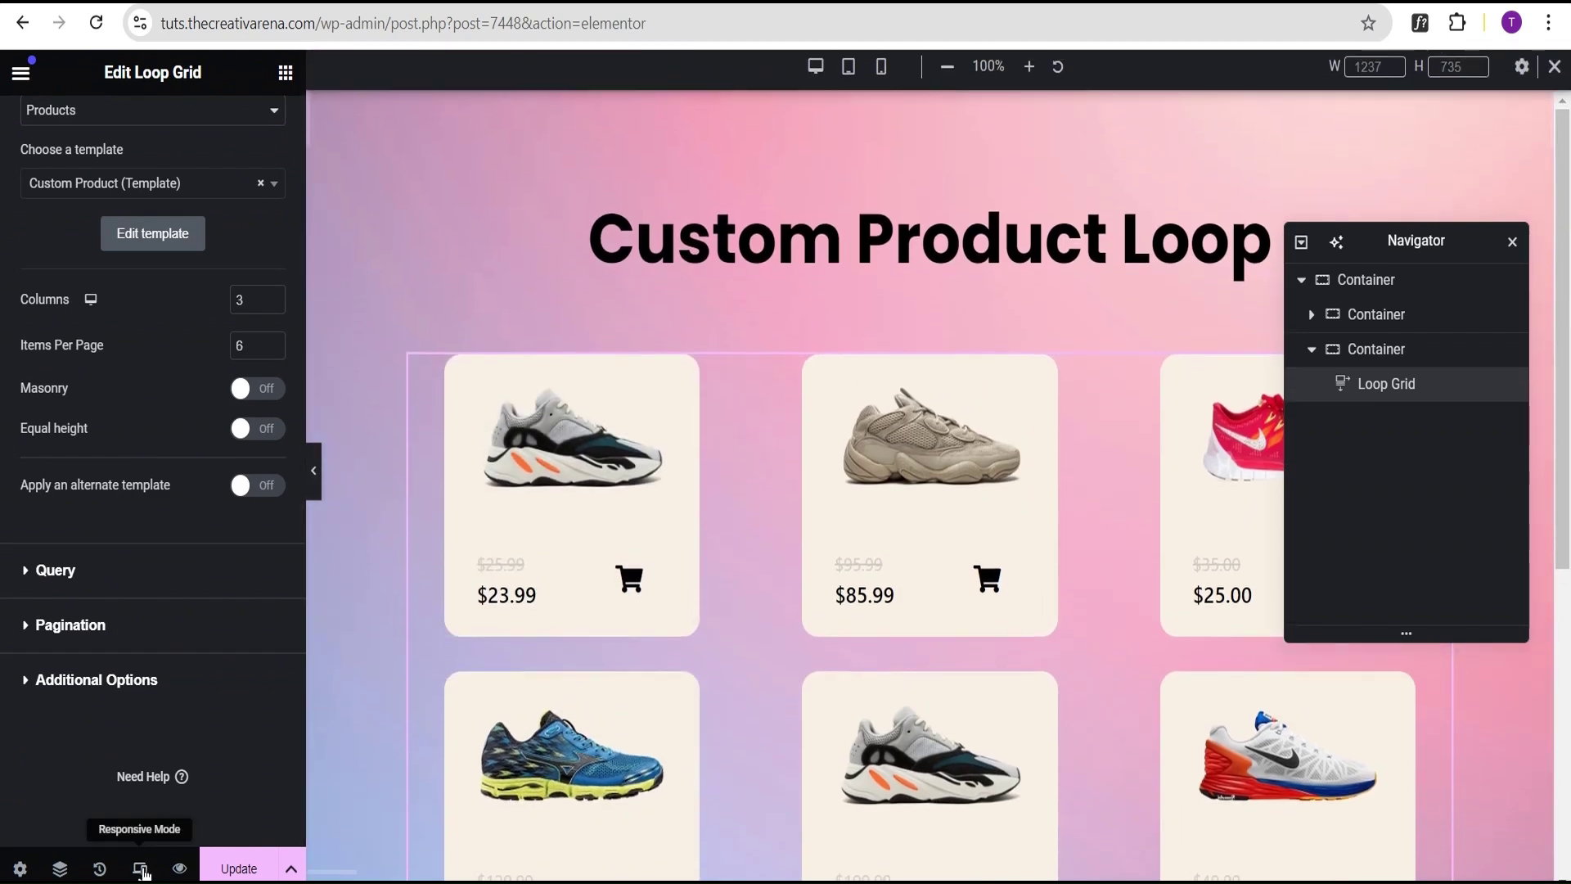
{"action": "left_click", "coordinate": [847, 75]}
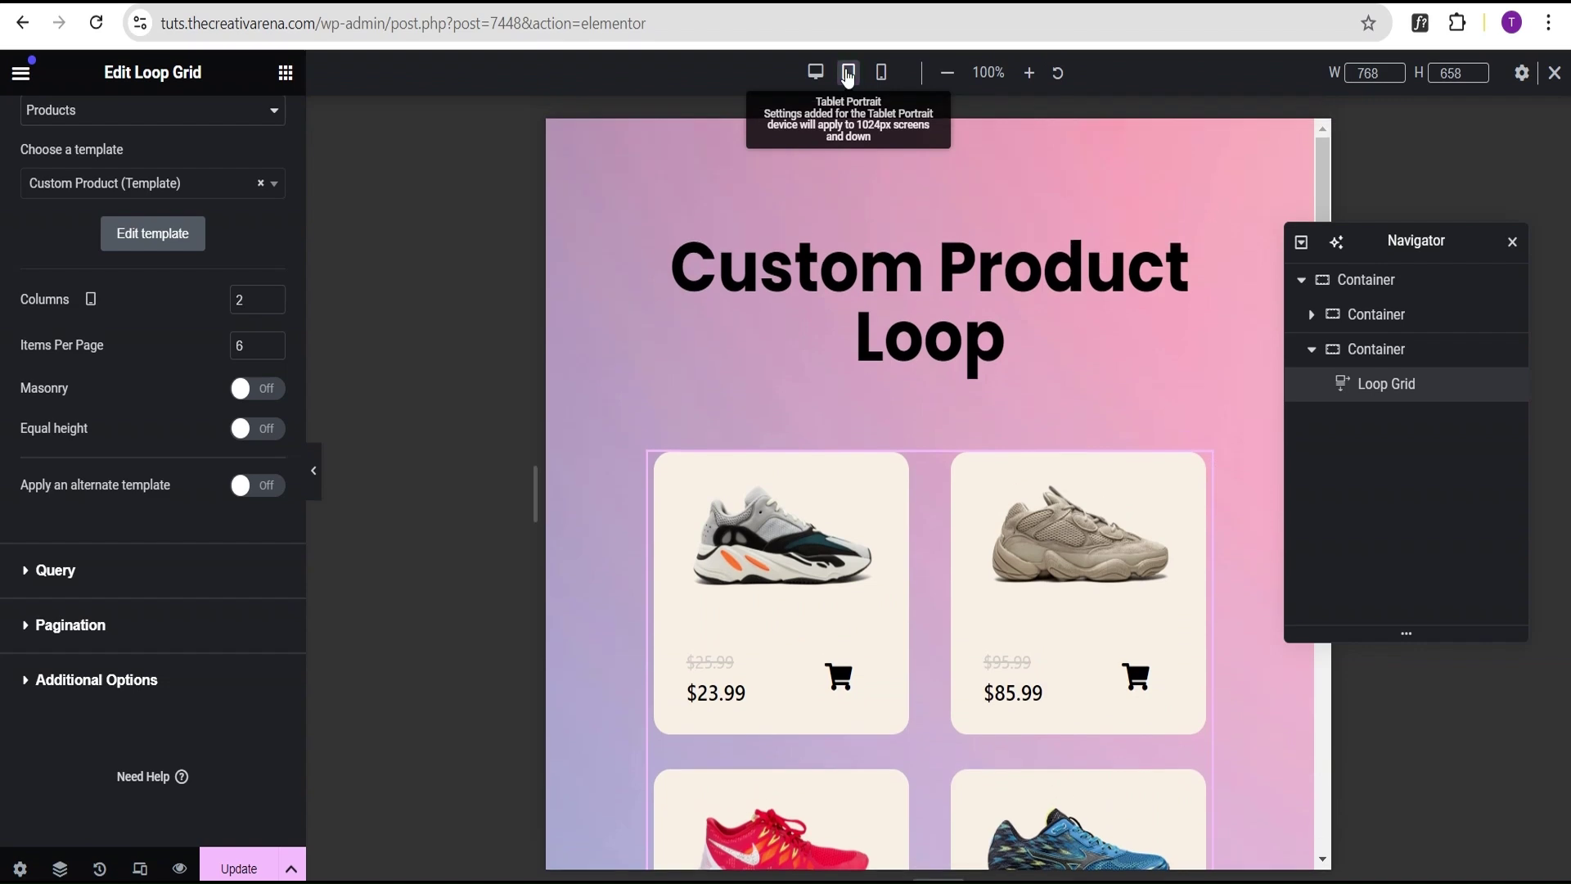
{"action": "scroll", "coordinate": [1049, 344], "scroll_direction": "down", "scroll_amount": 3}
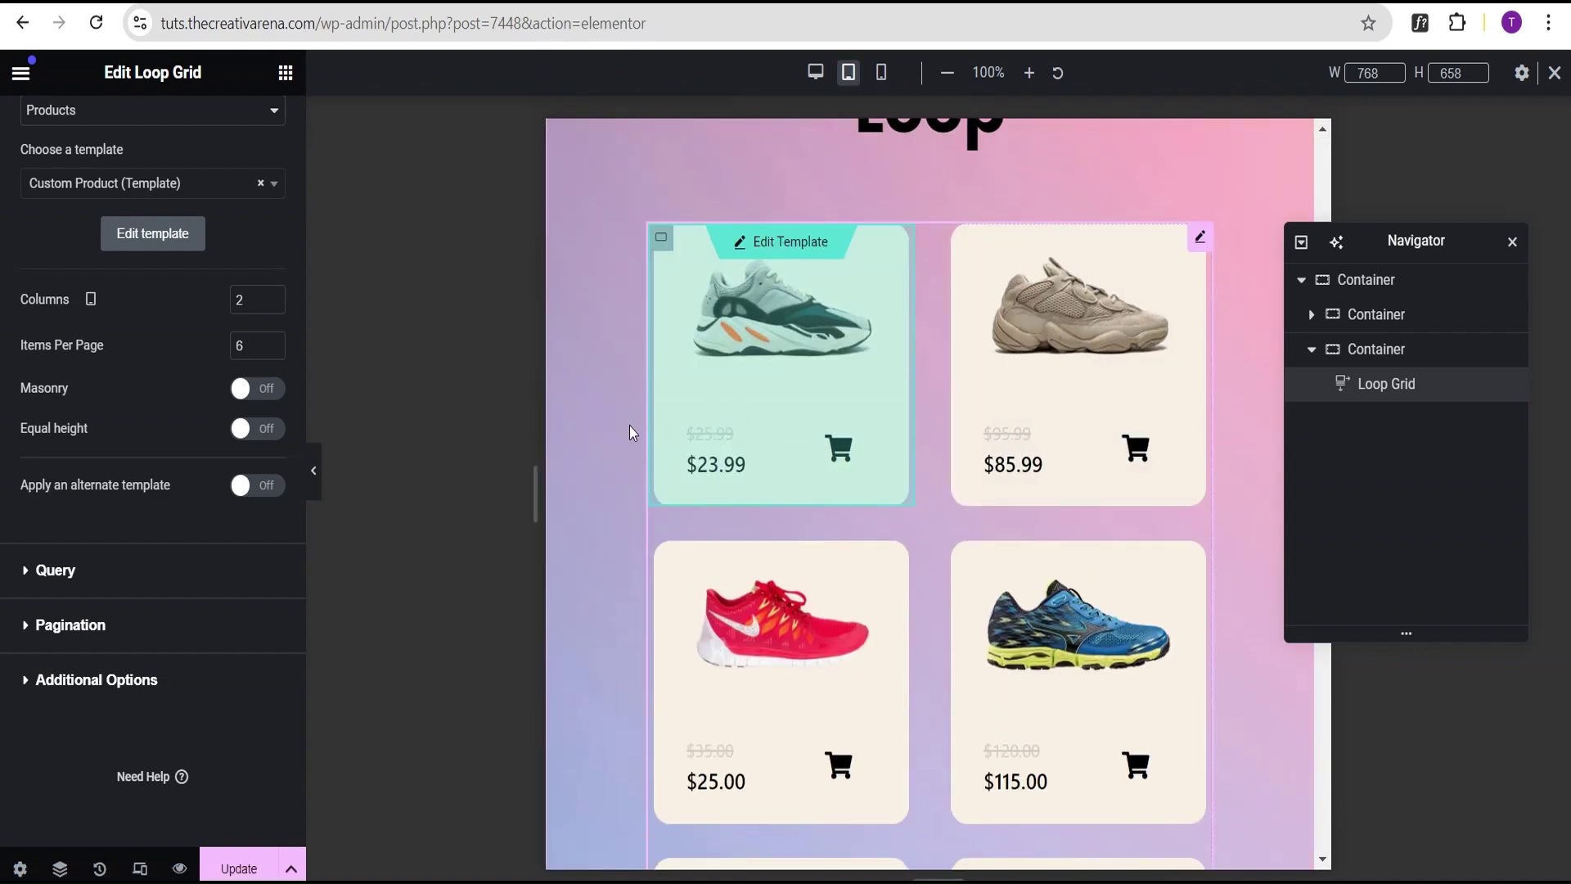
{"action": "left_click", "coordinate": [313, 471]}
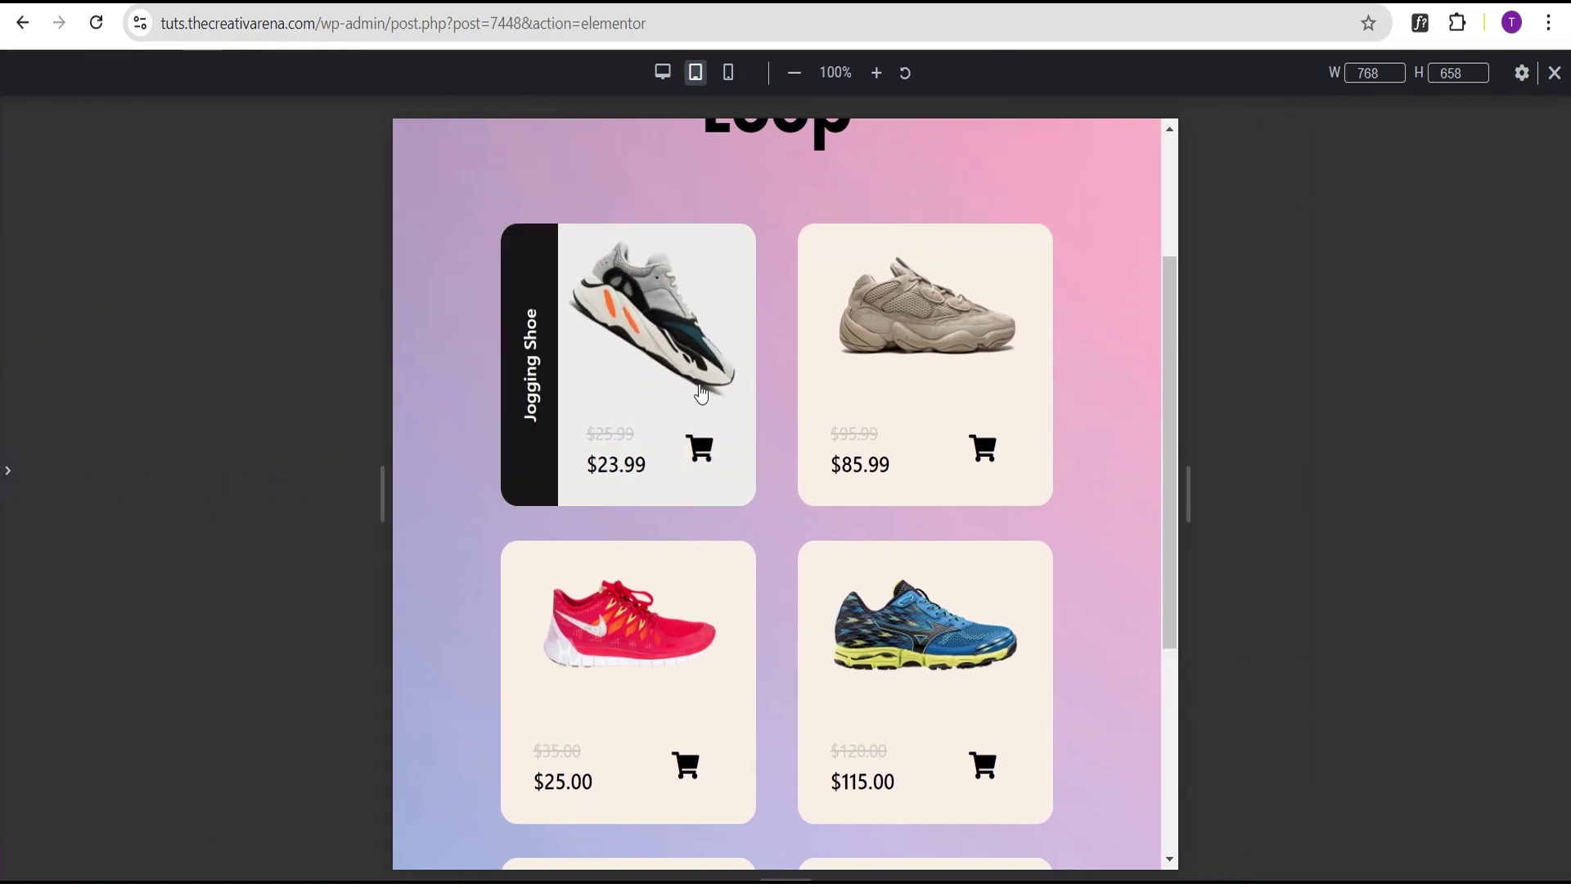
{"action": "scroll", "coordinate": [857, 380], "scroll_direction": "down", "scroll_amount": 3}
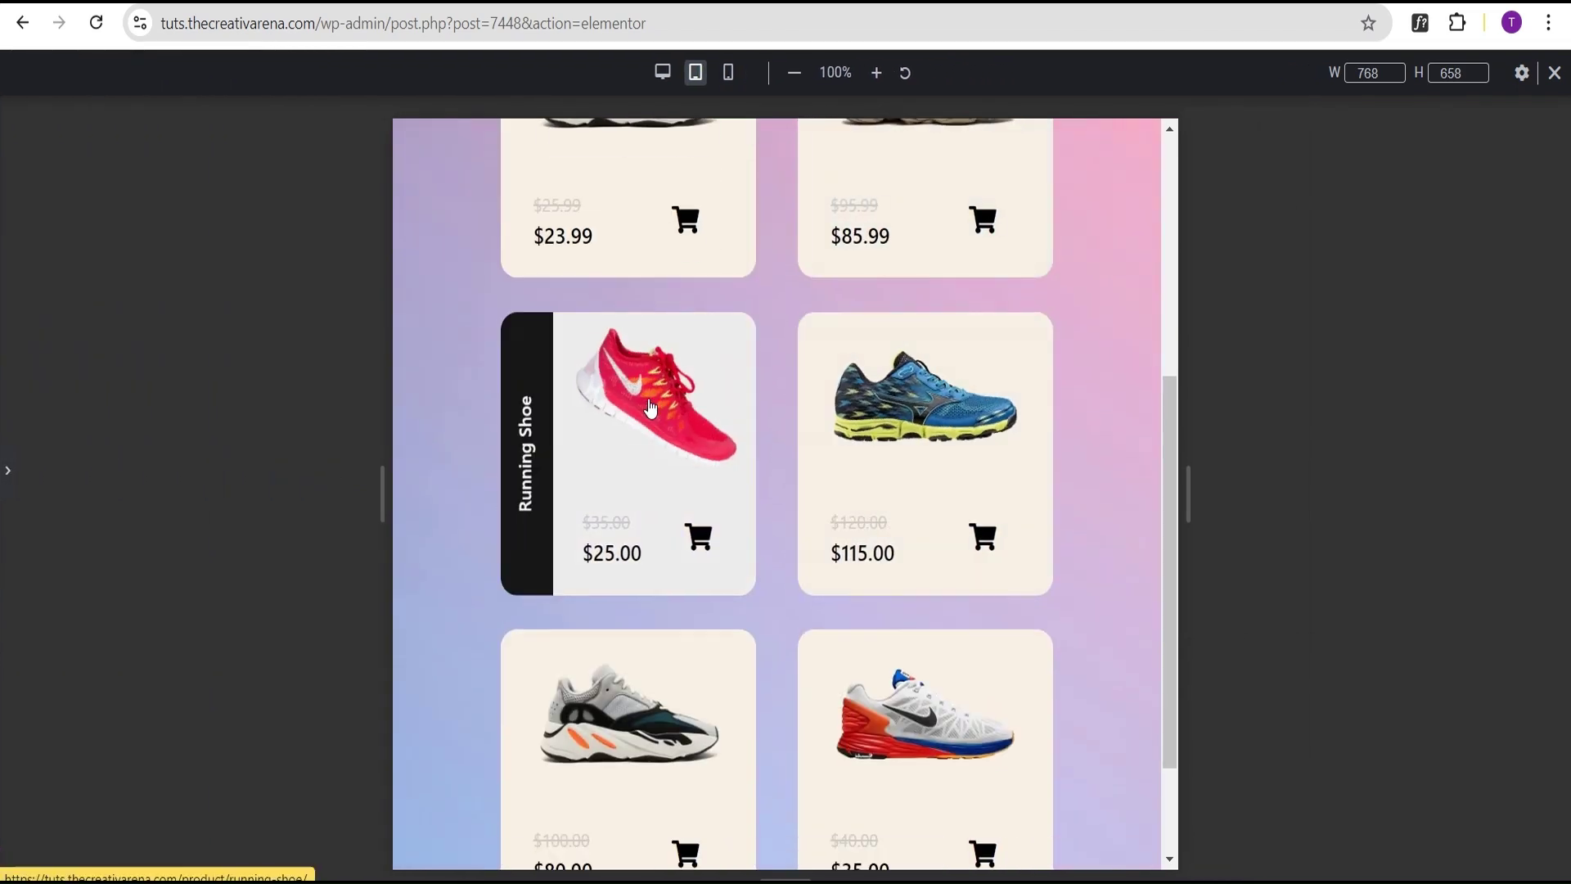
{"action": "scroll", "coordinate": [673, 497], "scroll_direction": "down", "scroll_amount": 2}
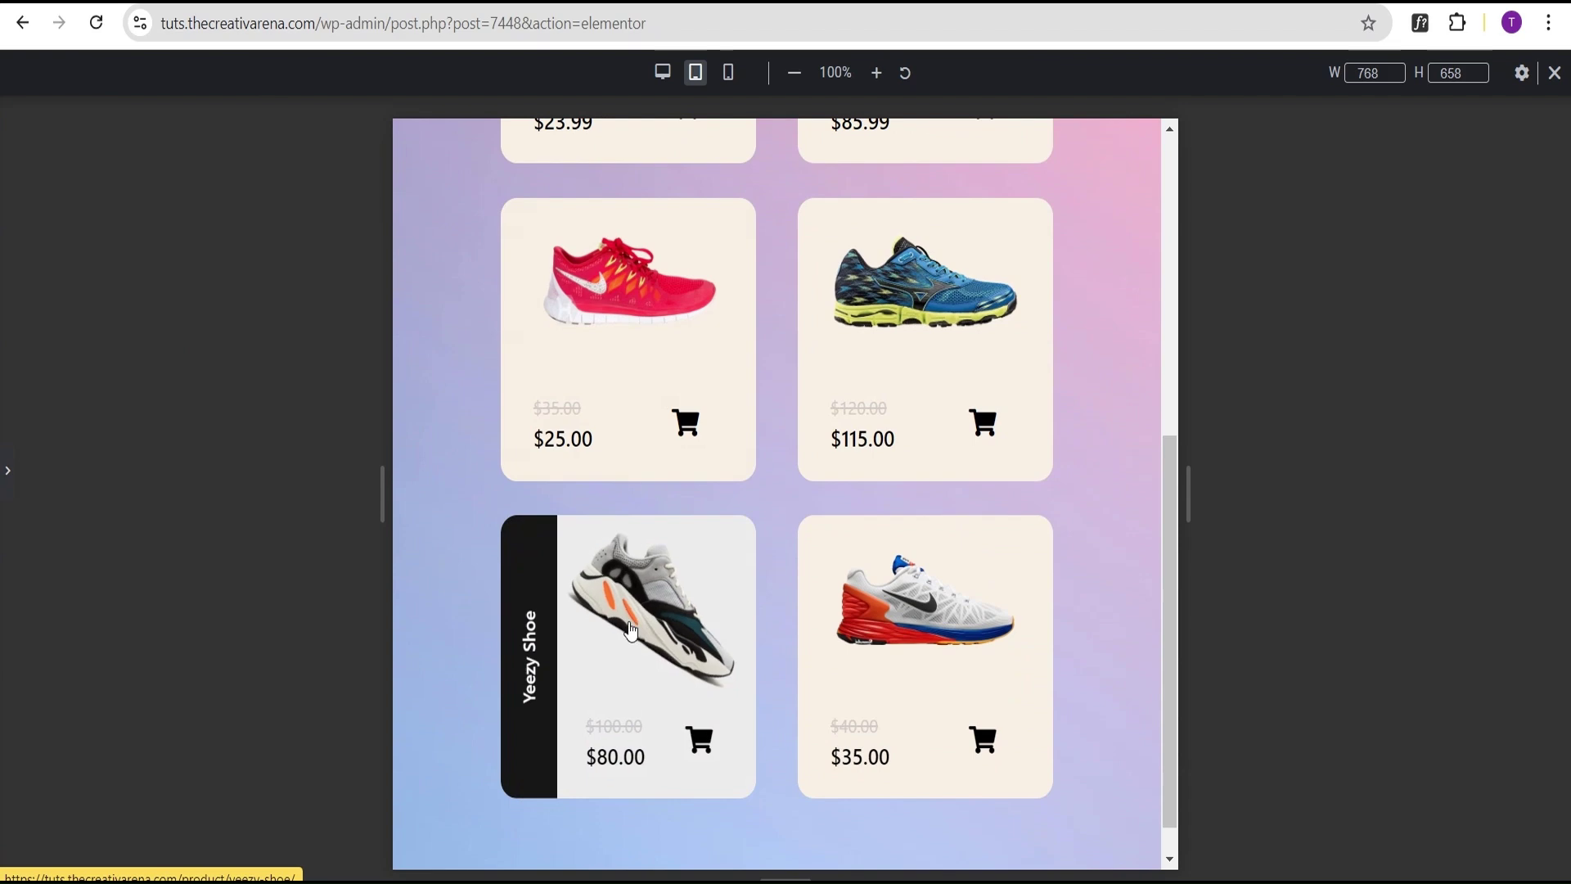
Switch to the mobile preview and check how the heading and product cards fit the narrow screen.
{"action": "left_click", "coordinate": [724, 75]}
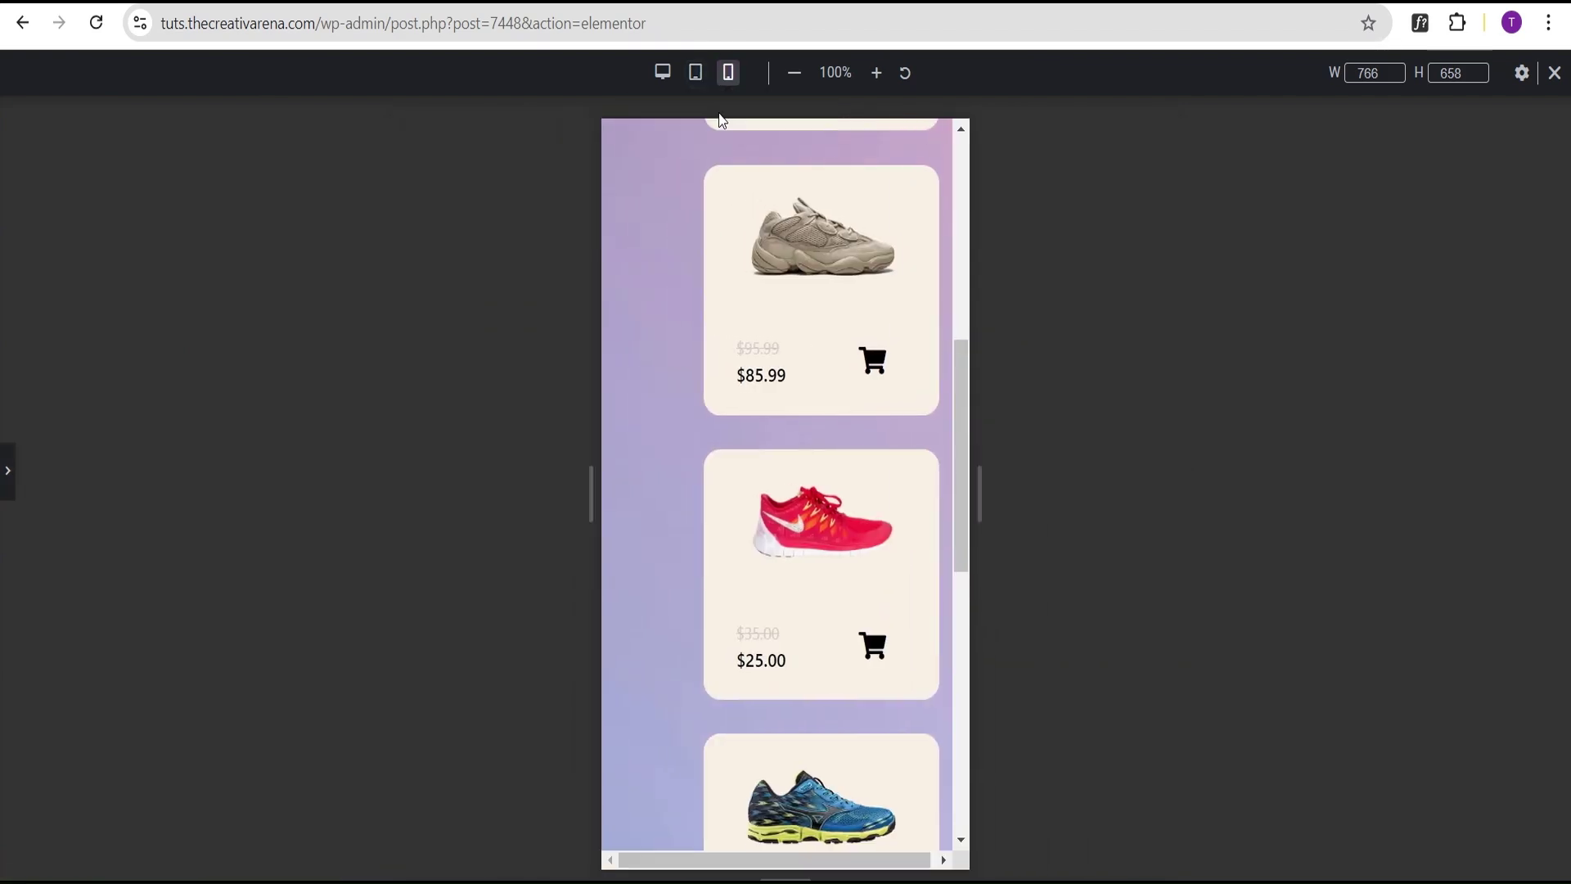
{"action": "scroll", "coordinate": [723, 246], "scroll_direction": "up", "scroll_amount": 6}
{"action": "scroll", "coordinate": [804, 567], "scroll_direction": "down", "scroll_amount": 8}
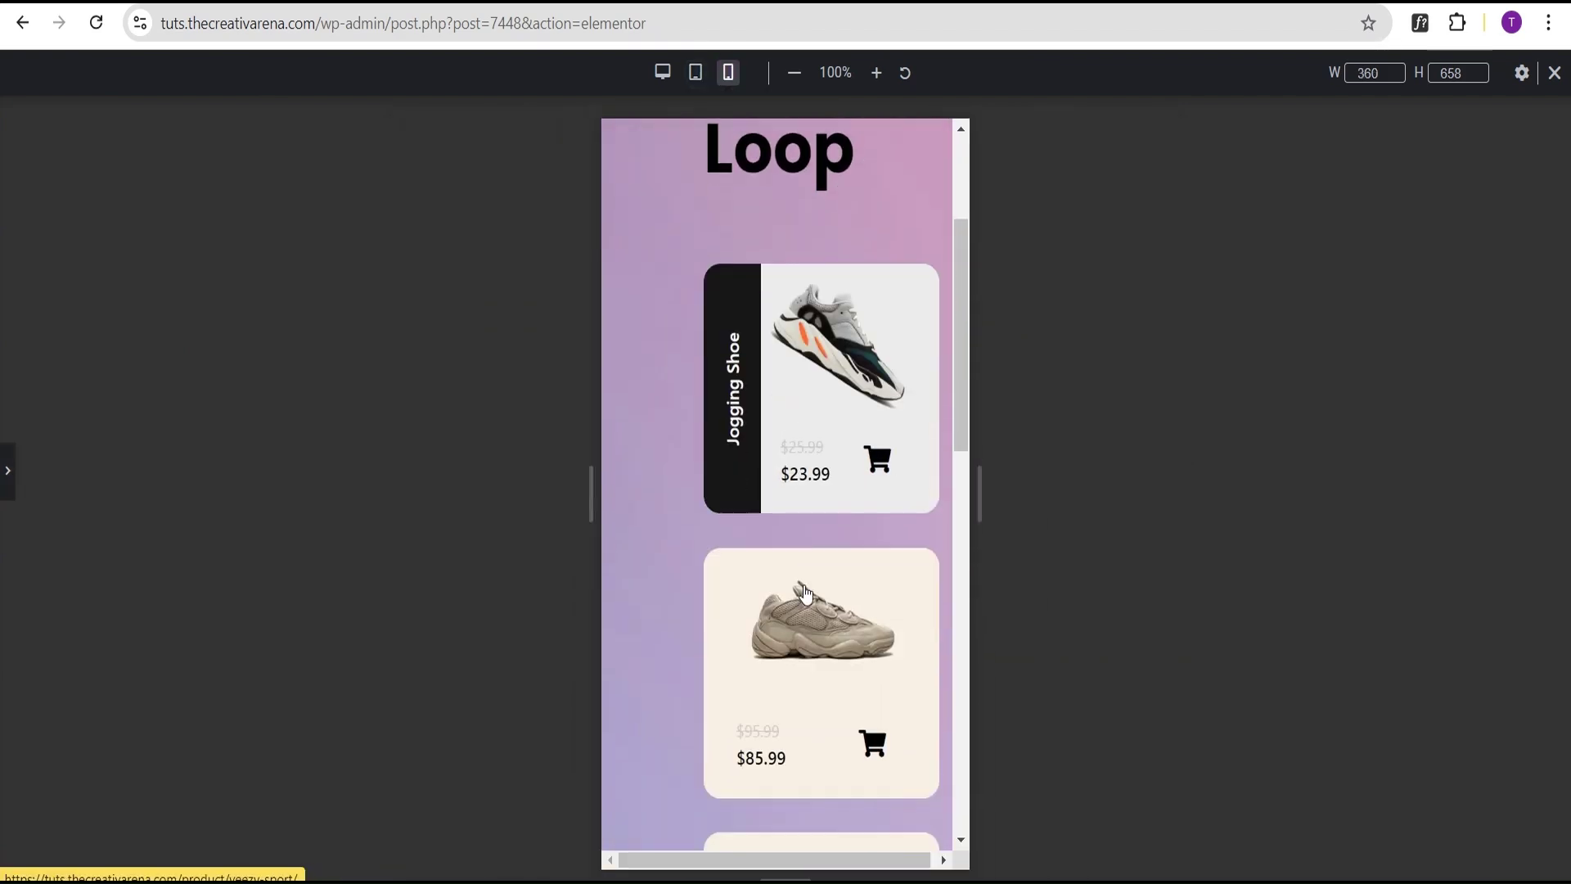
{"action": "scroll", "coordinate": [815, 573], "scroll_direction": "up", "scroll_amount": 8}
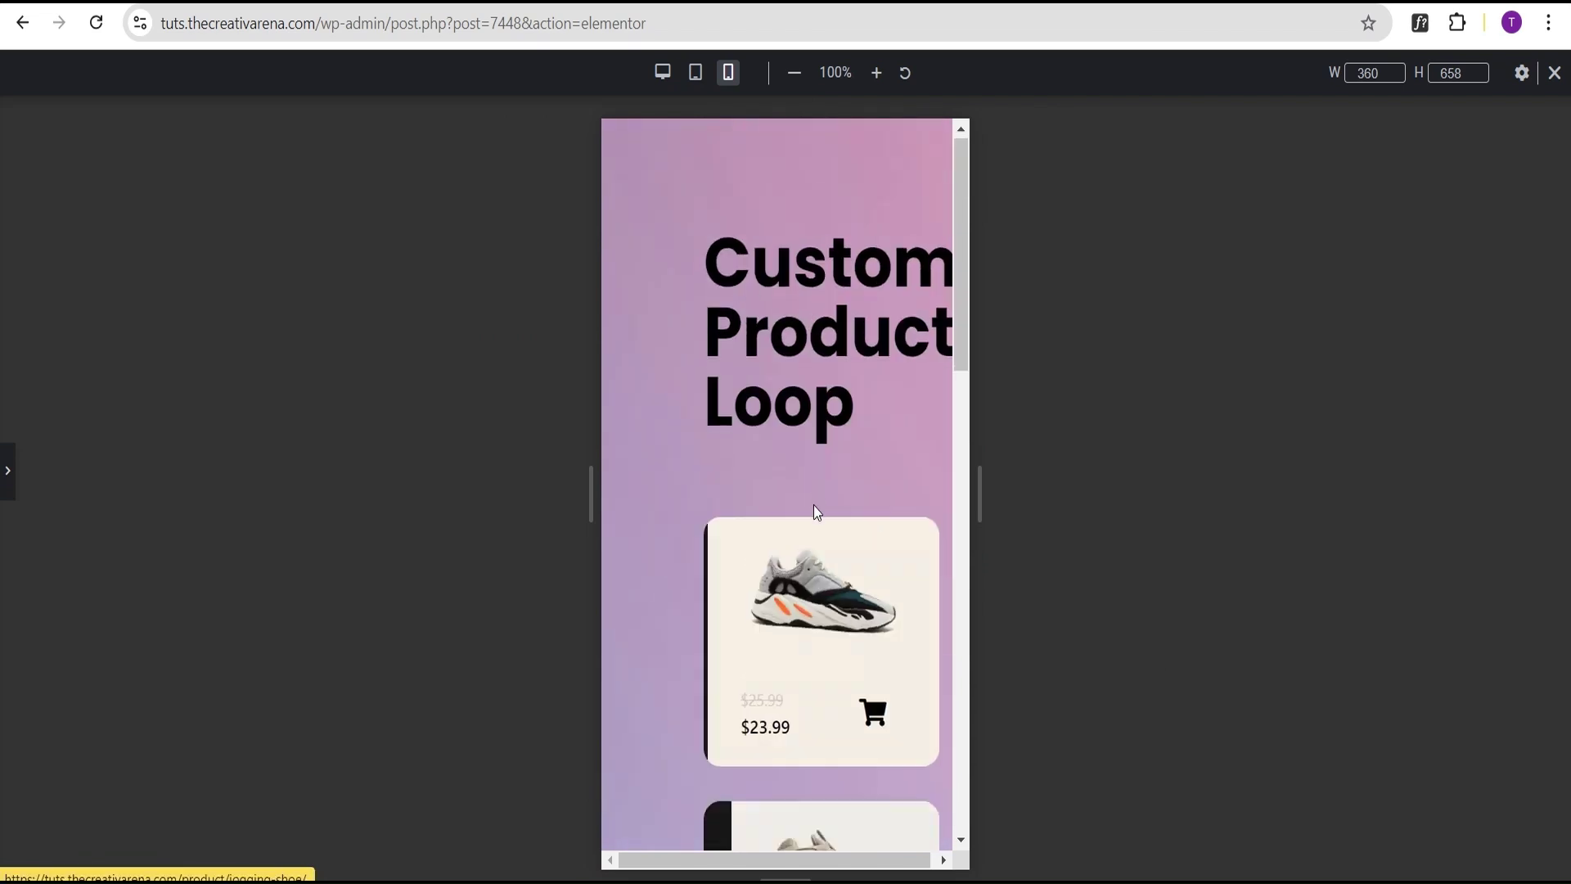
{"action": "left_click", "coordinate": [7, 470]}
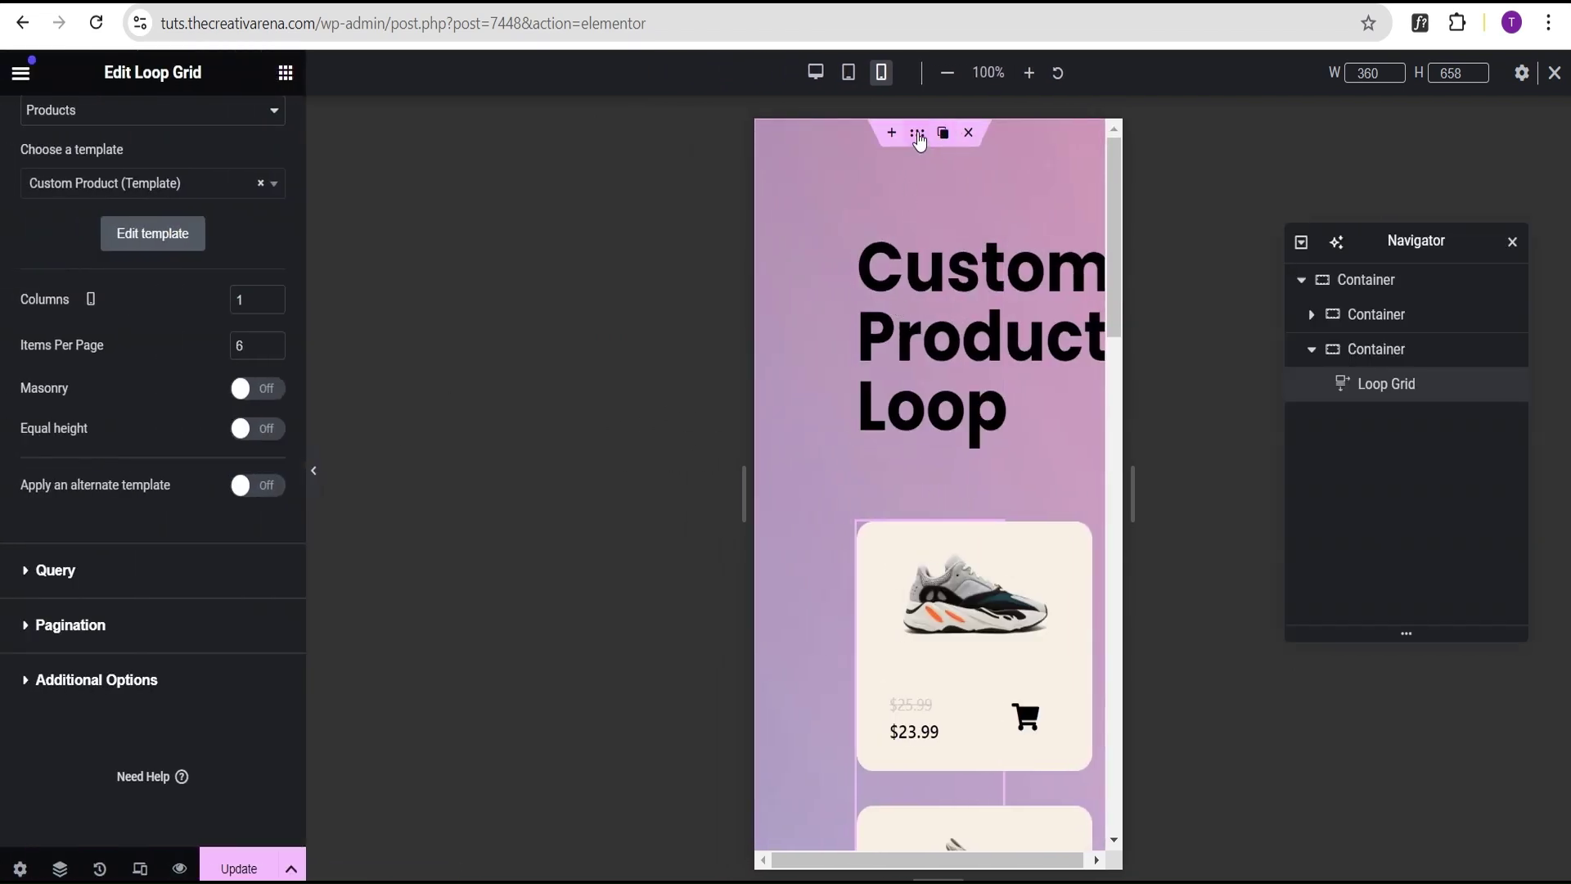
Reduce the font size of the Custom Product Loop heading to 2 rem for the mobile layout.
{"action": "left_click", "coordinate": [941, 332]}
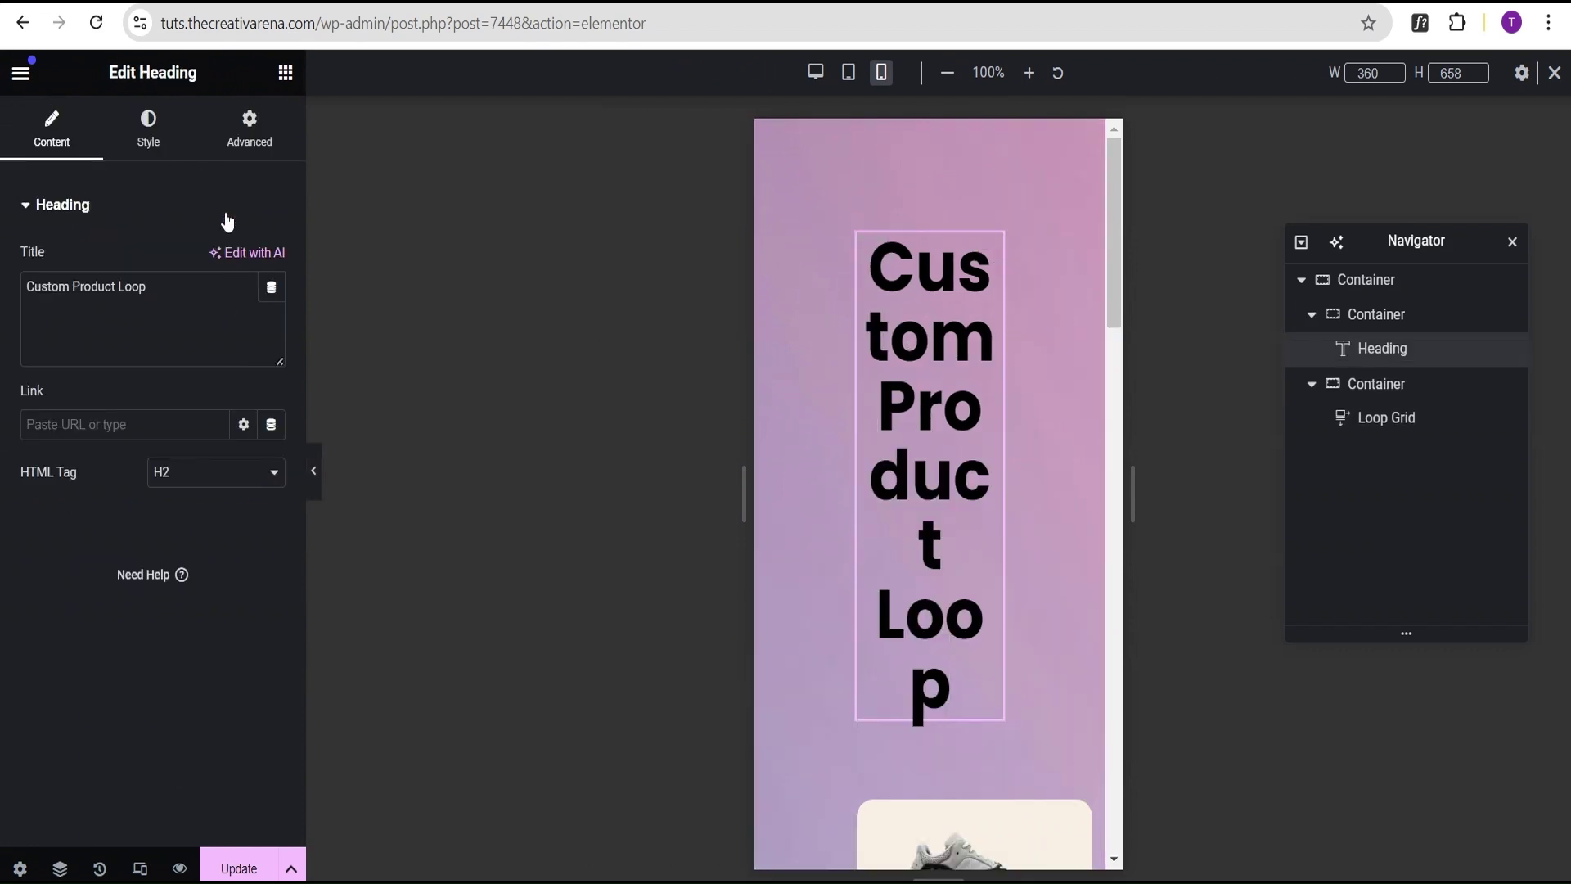
{"action": "left_click", "coordinate": [149, 138]}
{"action": "left_click", "coordinate": [272, 358]}
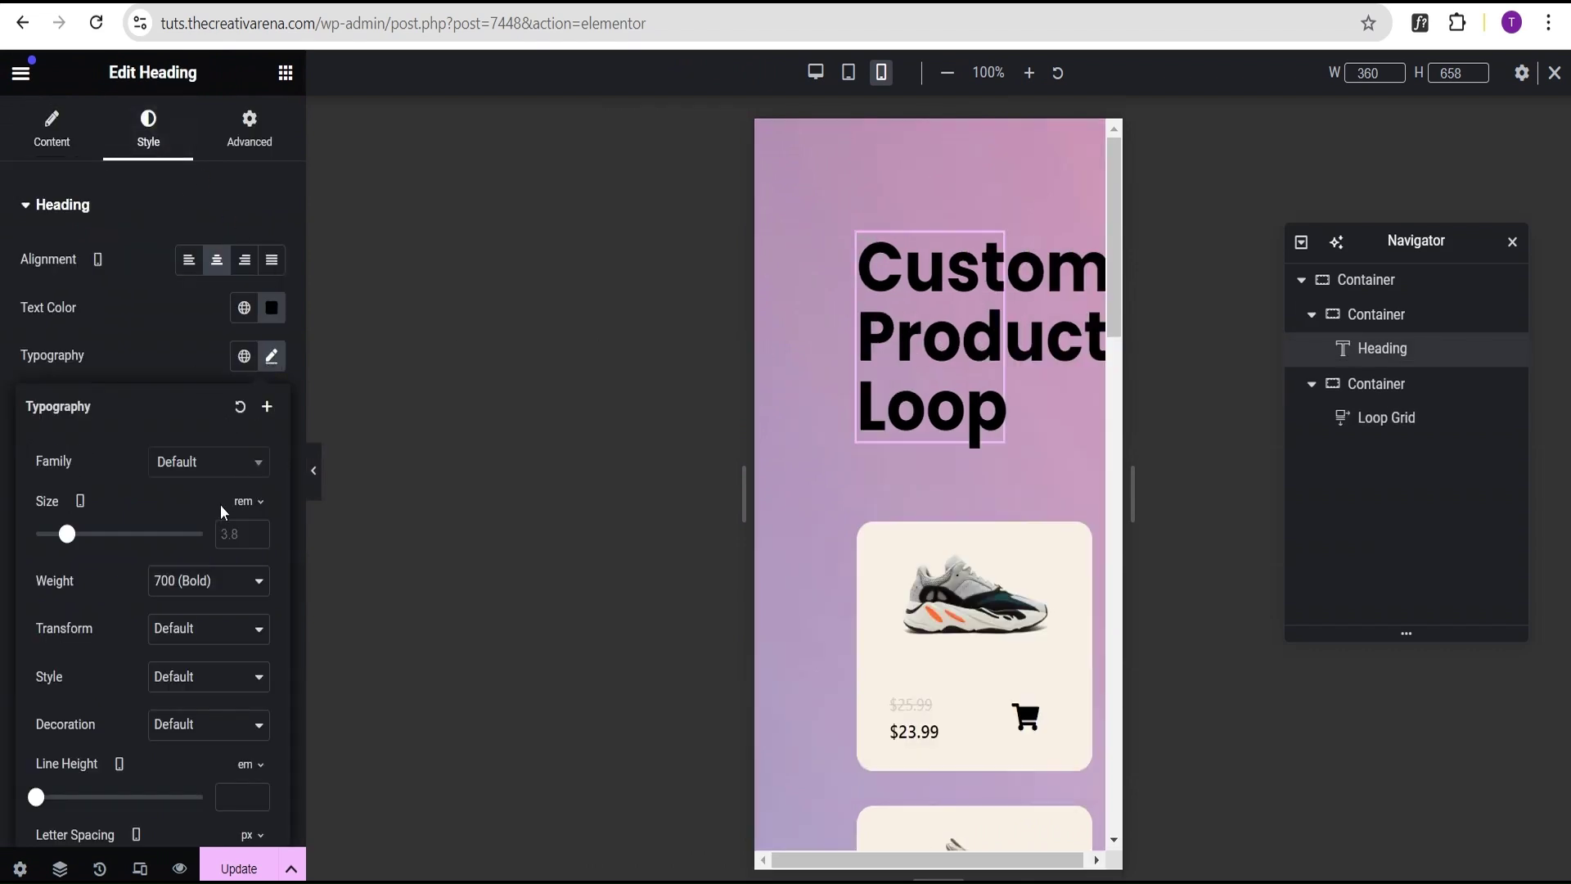
{"action": "left_click_drag", "start_coordinate": [67, 534], "coordinate": [59, 537]}
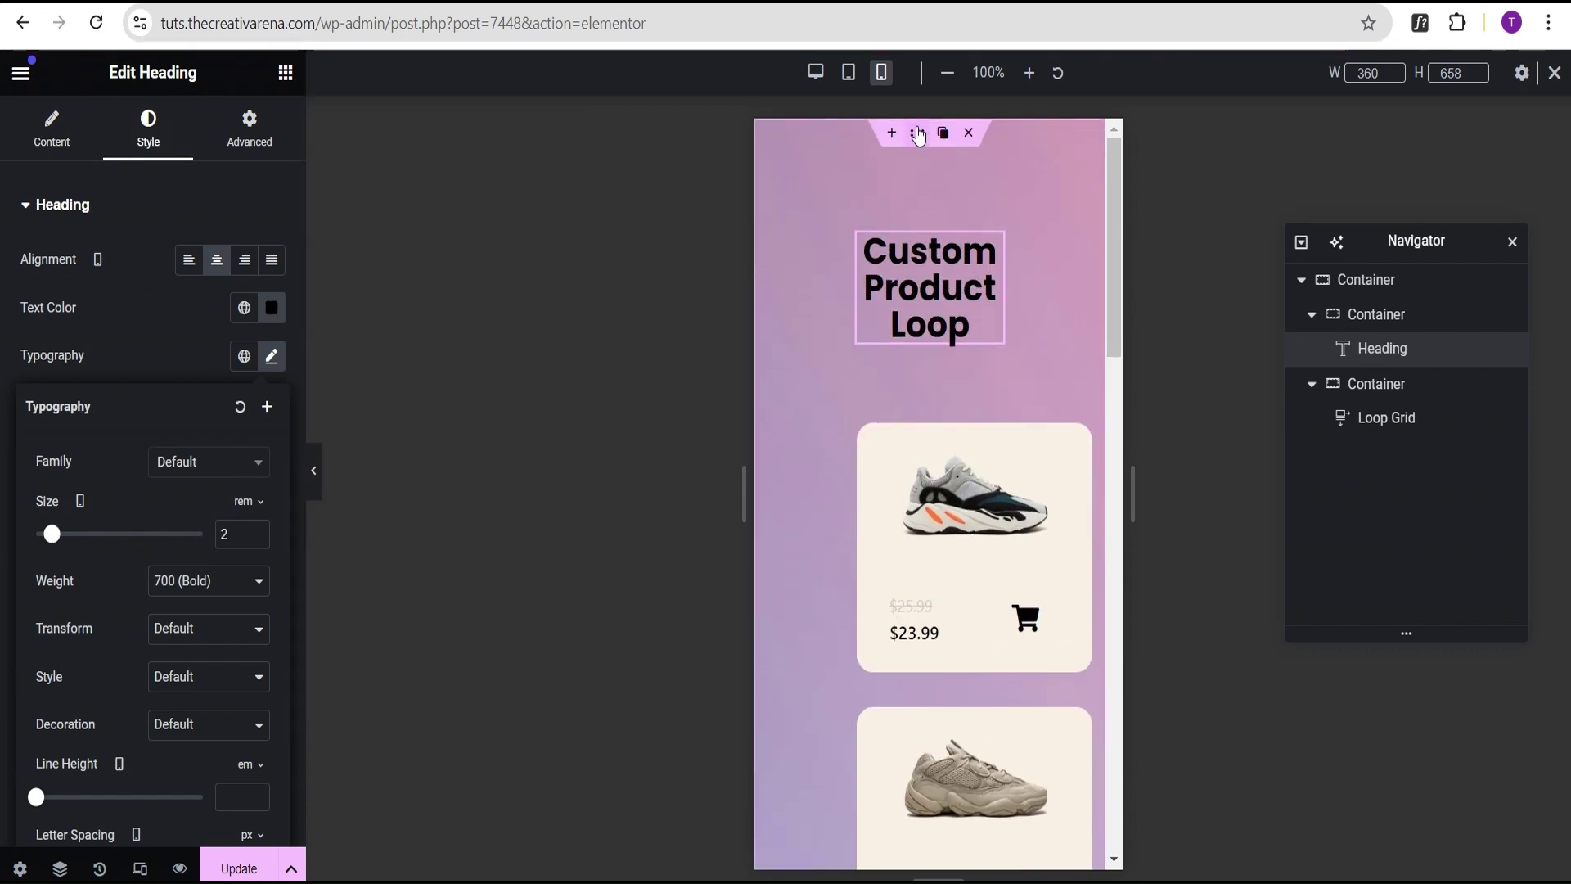
Set the outer container's mobile padding to 100 px top, 20 px right, 100 px bottom and 20 px left.
{"action": "left_click", "coordinate": [865, 259]}
{"action": "left_click", "coordinate": [250, 131]}
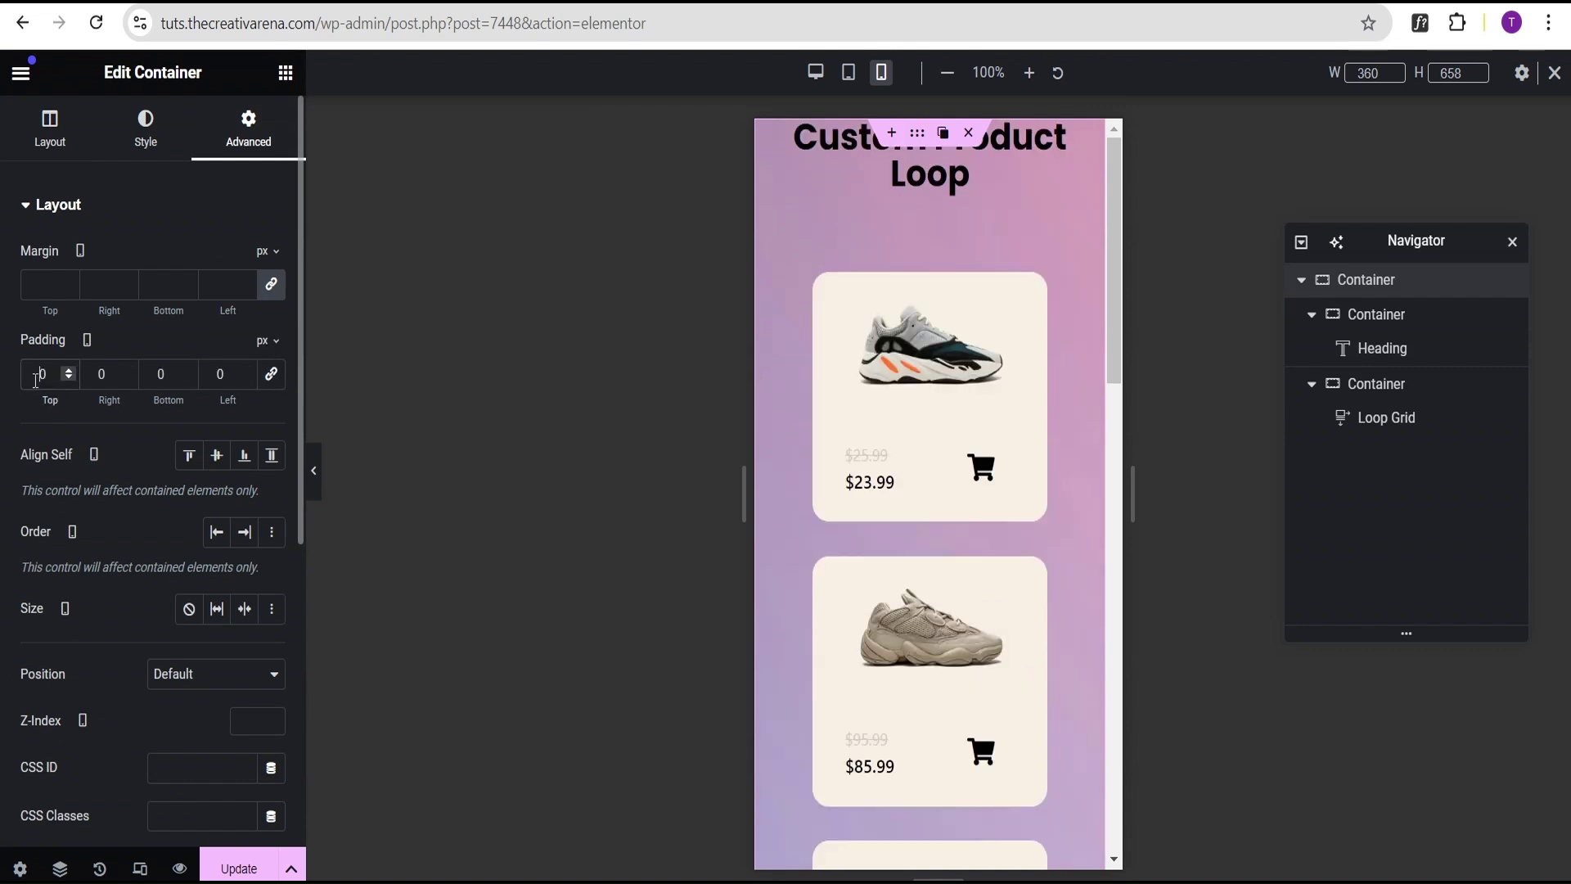
{"action": "type", "text": "100"}
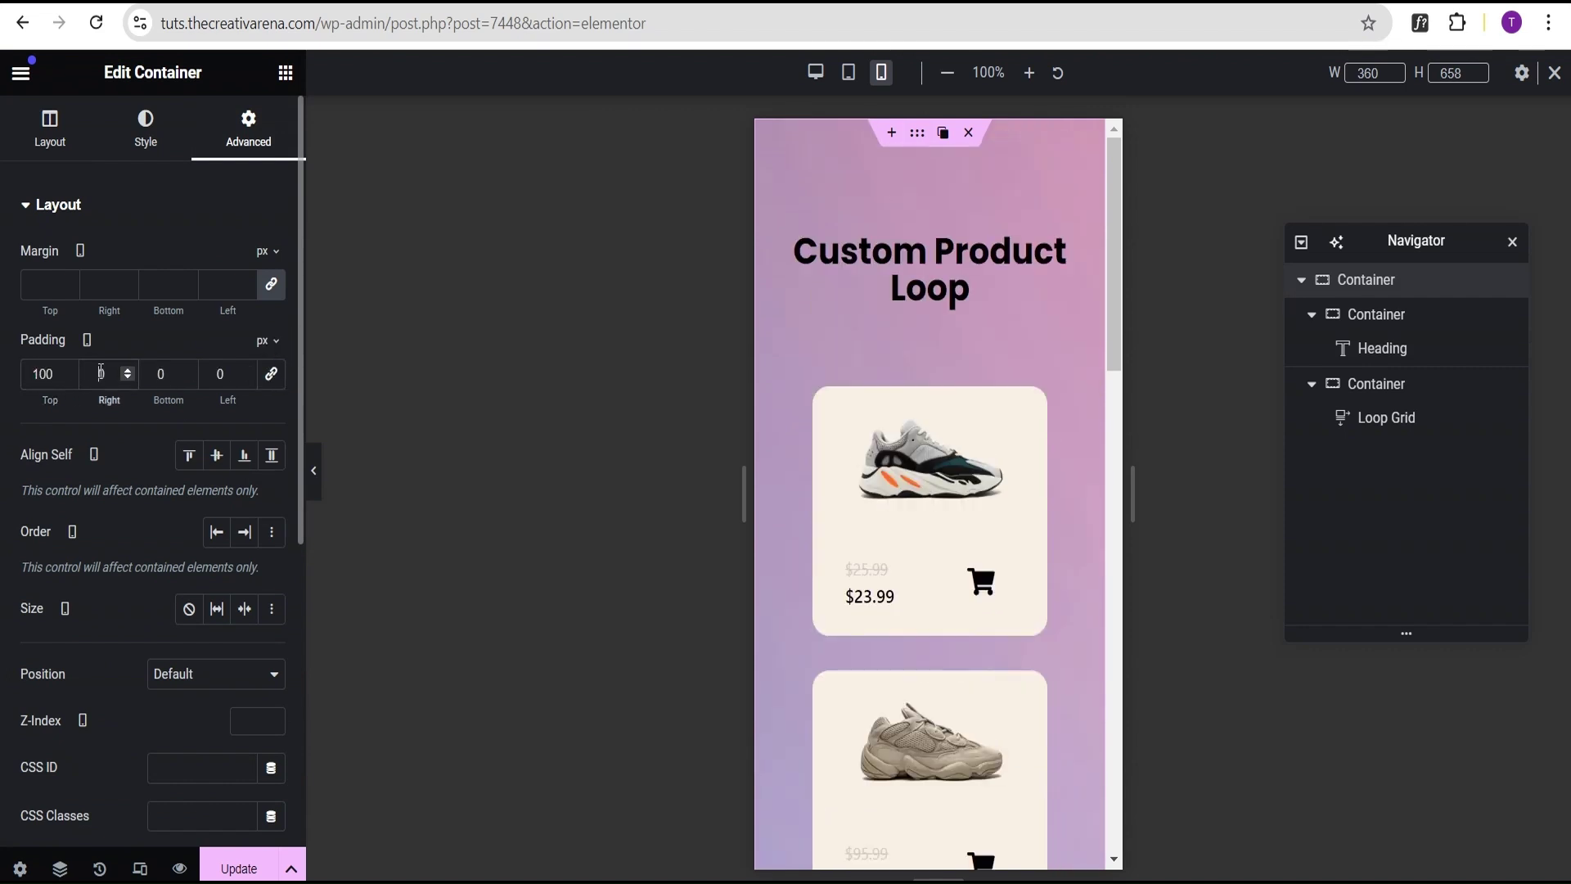
{"action": "left_click", "coordinate": [101, 382]}
{"action": "type", "text": "2"}
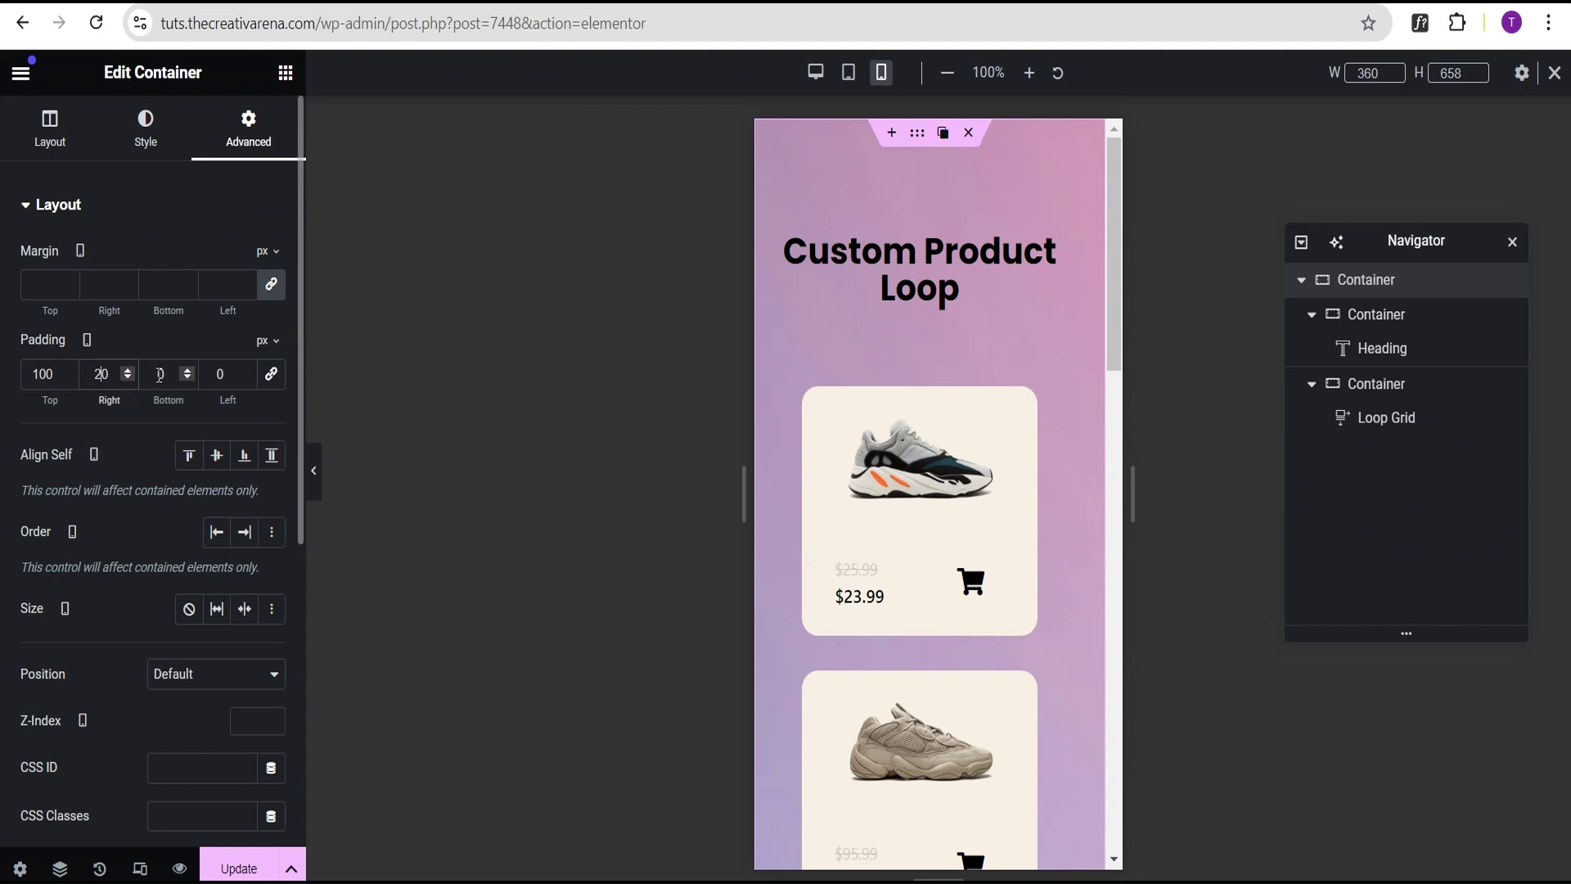
{"action": "left_click", "coordinate": [213, 379]}
{"action": "type", "text": "2"}
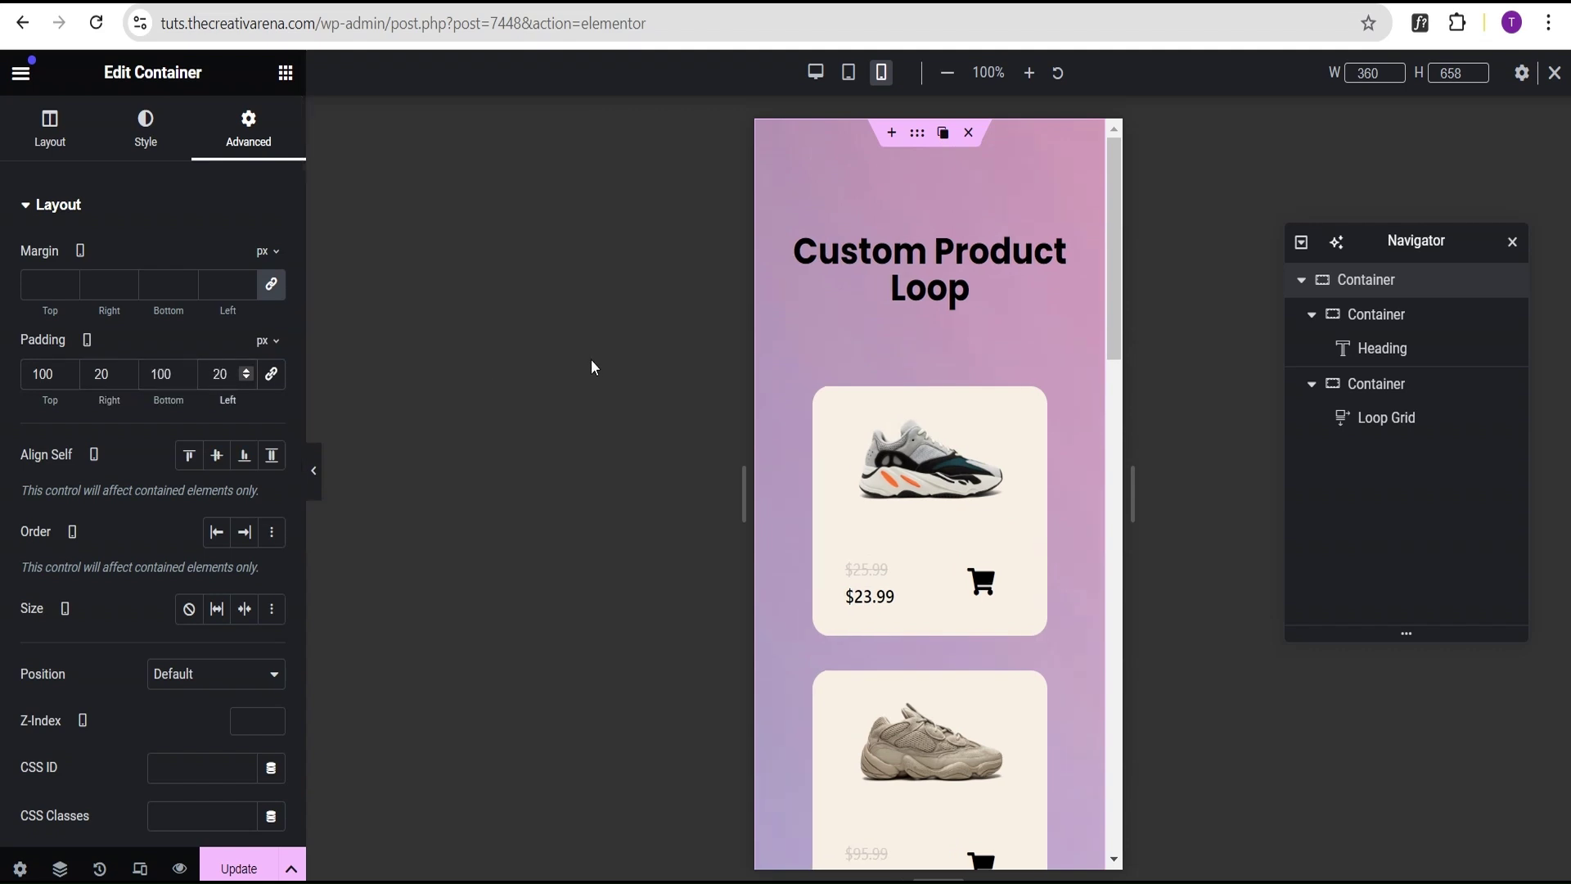
Check the heading, product cards and hover animations down the whole mobile preview without the editing panel.
{"action": "left_click", "coordinate": [315, 472]}
{"action": "scroll", "coordinate": [818, 491], "scroll_direction": "down", "scroll_amount": 3}
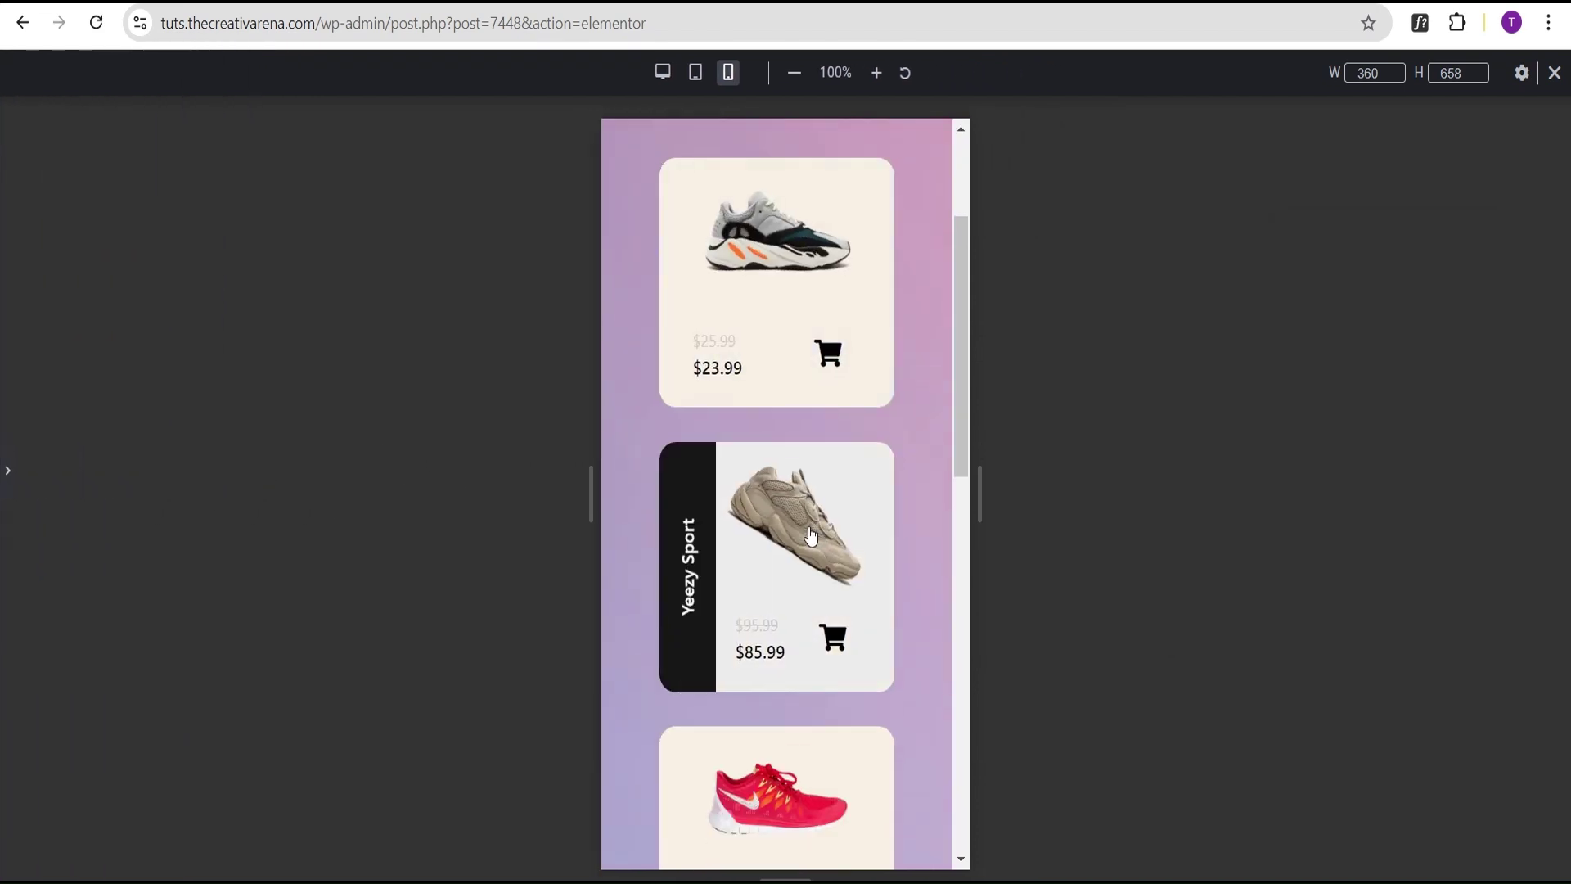
{"action": "scroll", "coordinate": [811, 589], "scroll_direction": "down", "scroll_amount": 3}
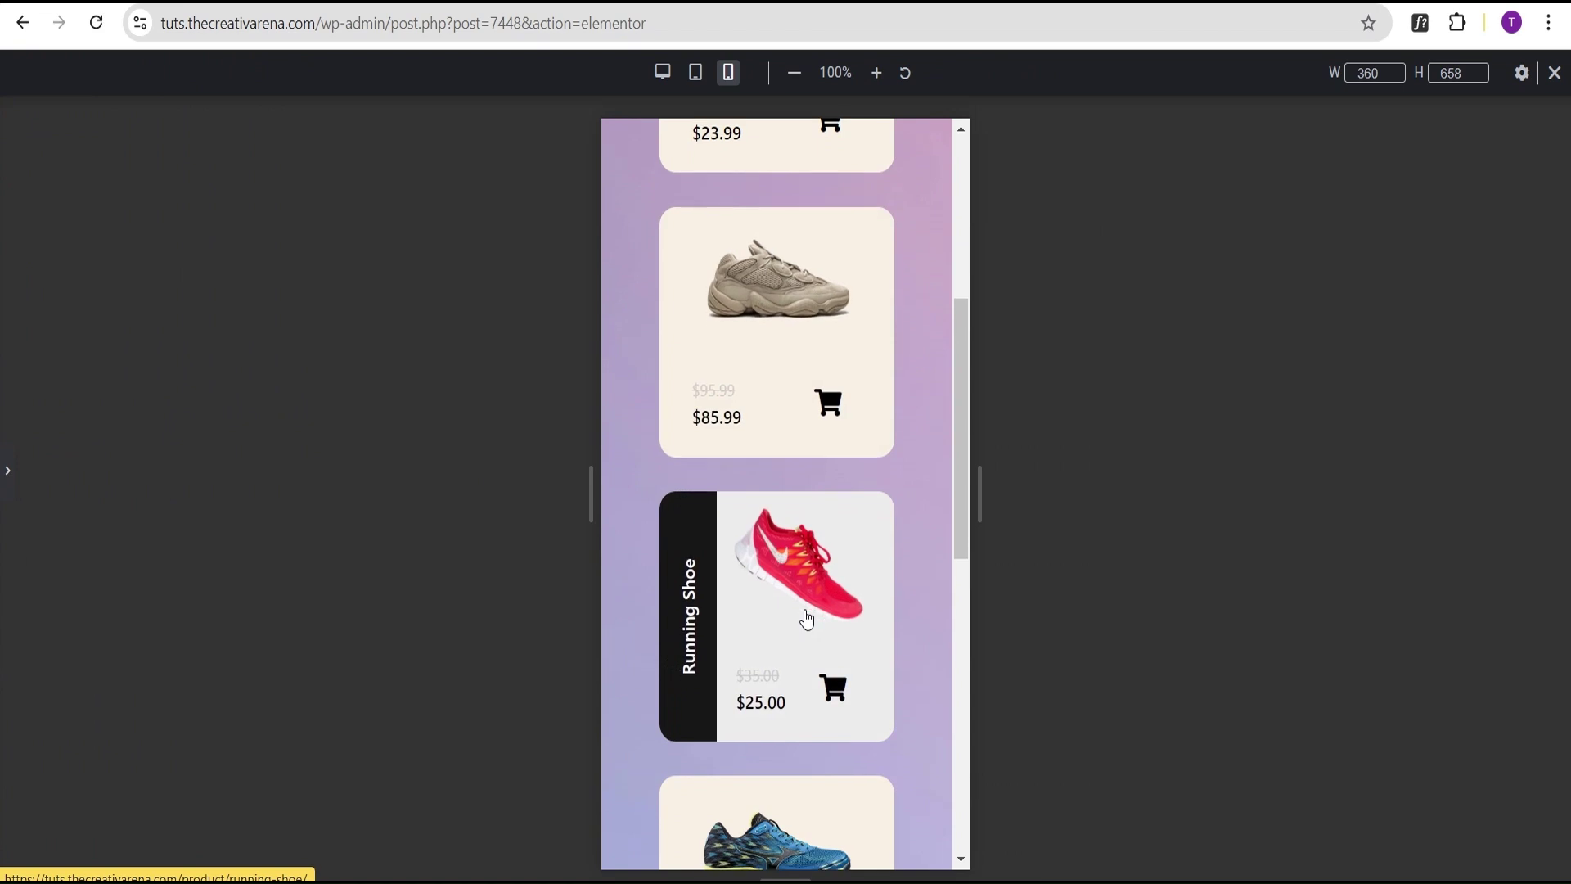
{"action": "scroll", "coordinate": [811, 622], "scroll_direction": "down", "scroll_amount": 8}
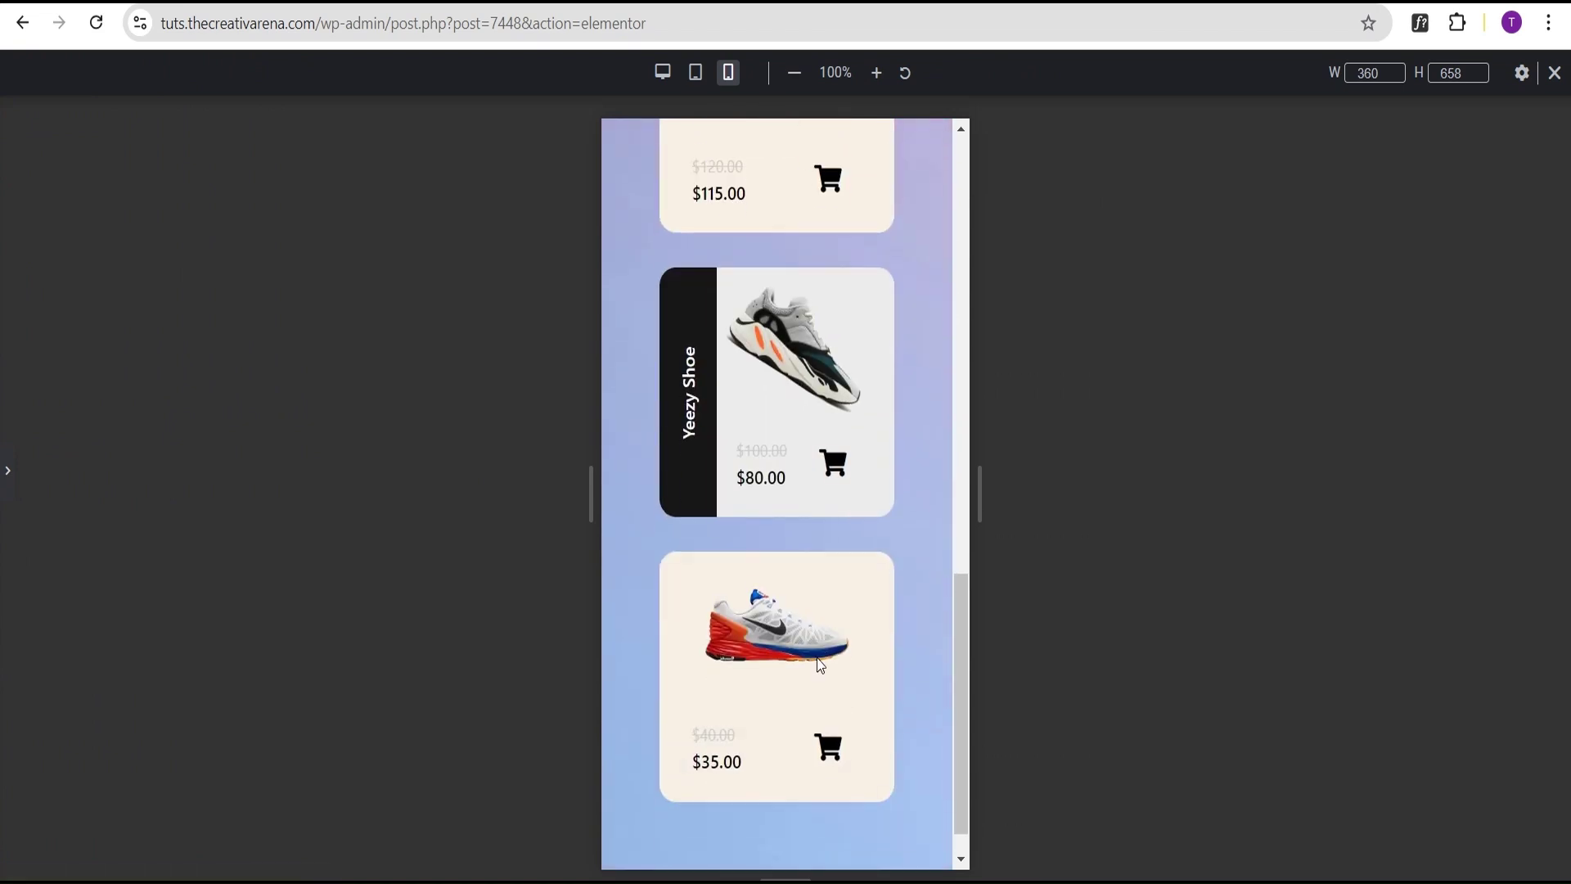
{"action": "scroll", "coordinate": [821, 659], "scroll_direction": "up", "scroll_amount": 10}
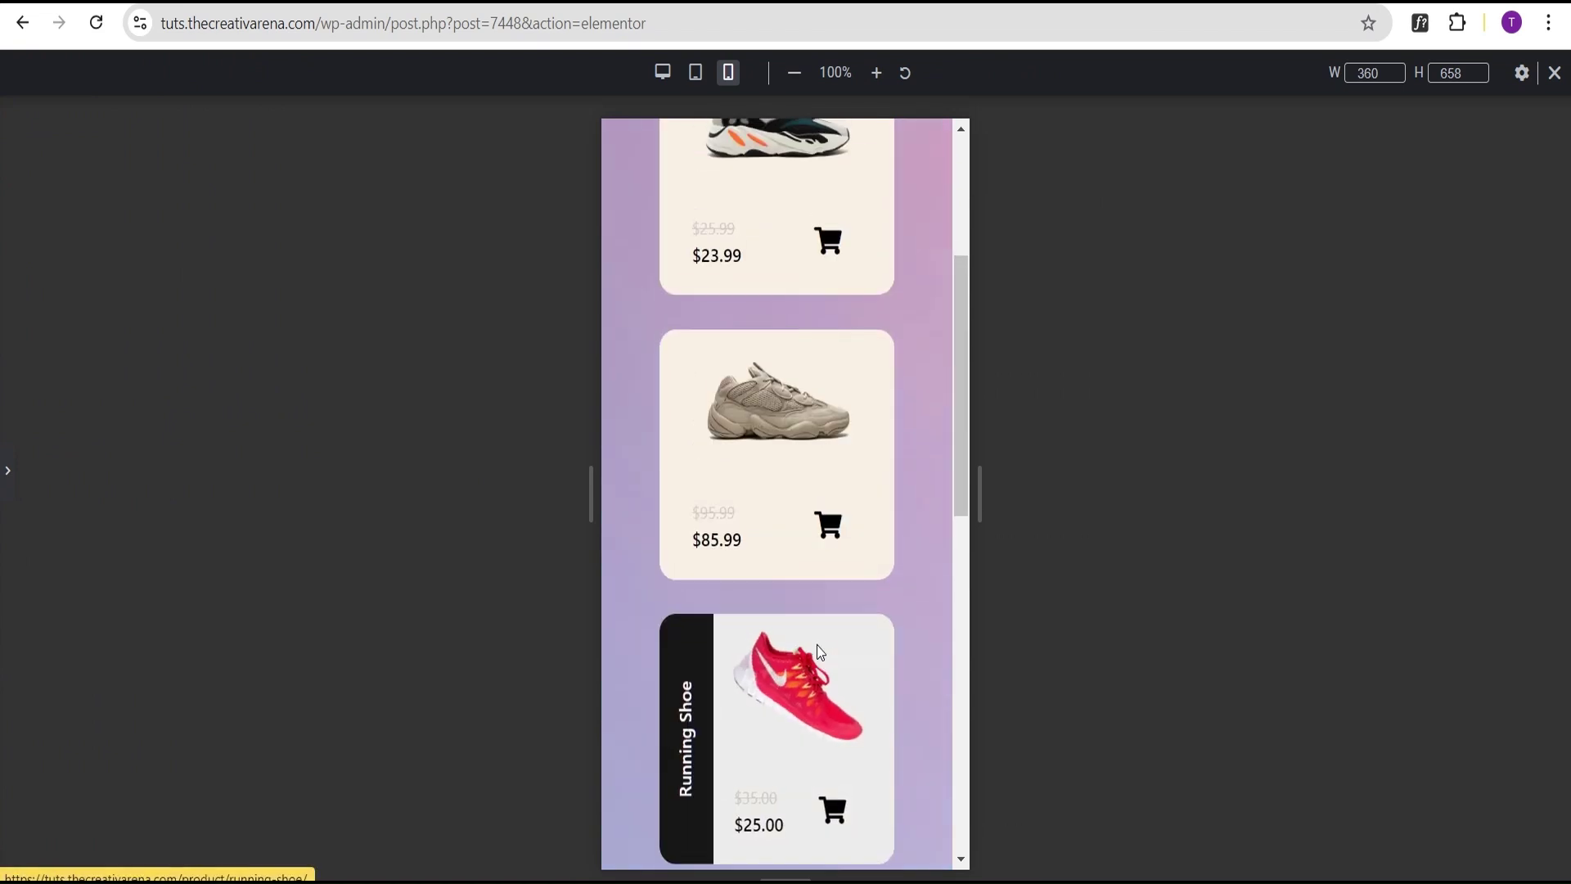
{"action": "scroll", "coordinate": [817, 645], "scroll_direction": "up", "scroll_amount": 4}
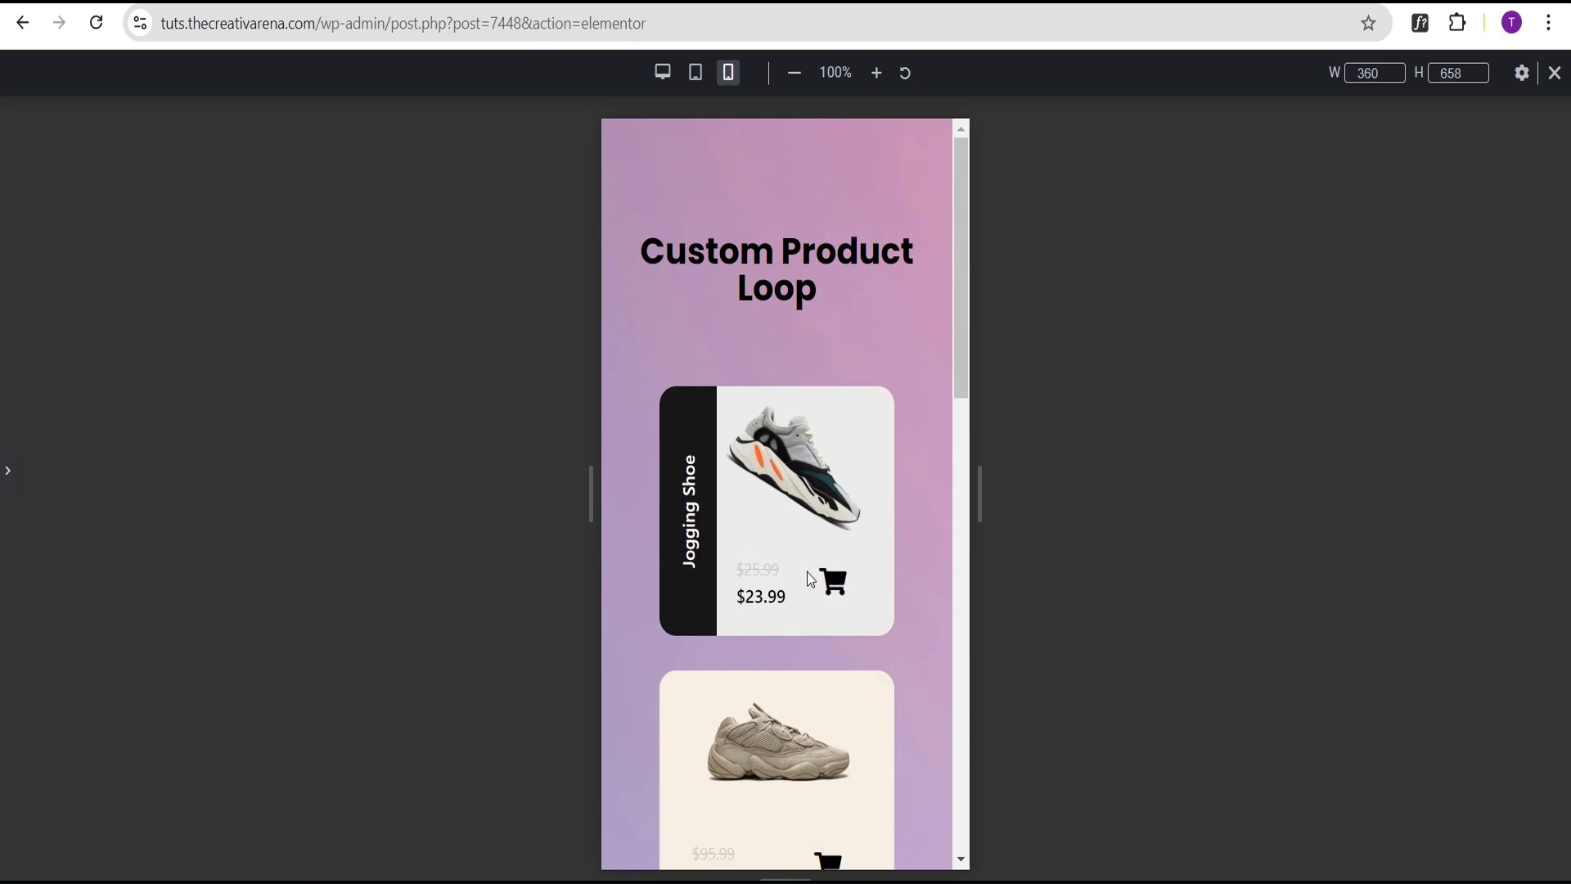
Return to the desktop layout and check the product cards and their hover animations on the page's browser preview.
{"action": "left_click", "coordinate": [661, 72]}
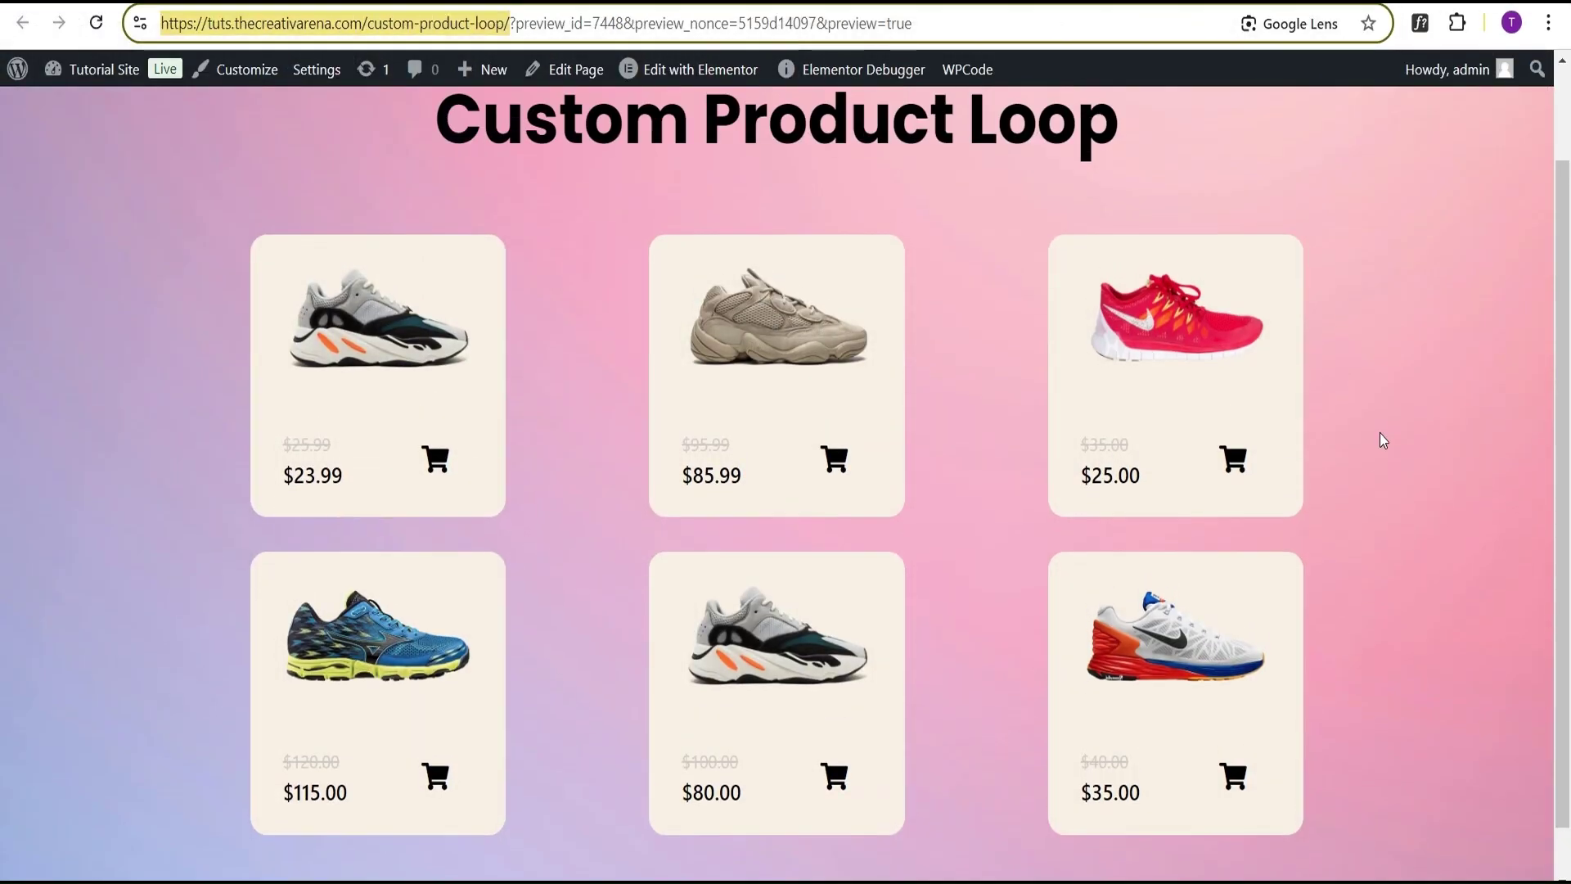
{"action": "scroll", "coordinate": [1309, 491], "scroll_direction": "up", "scroll_amount": 1}
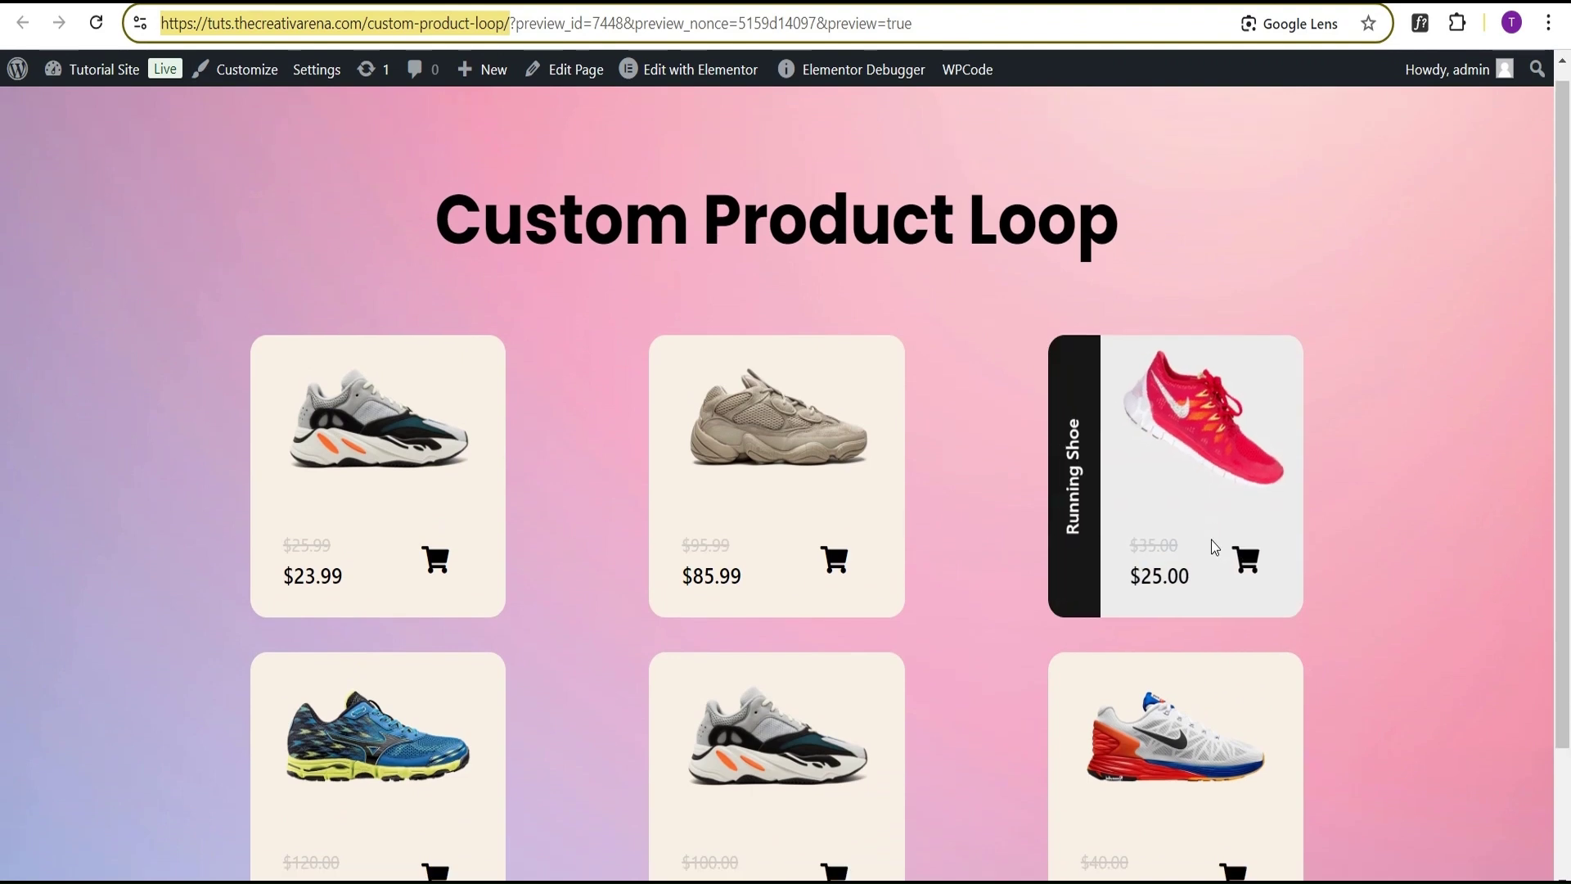
{"action": "scroll", "coordinate": [1211, 544], "scroll_direction": "down", "scroll_amount": 2}
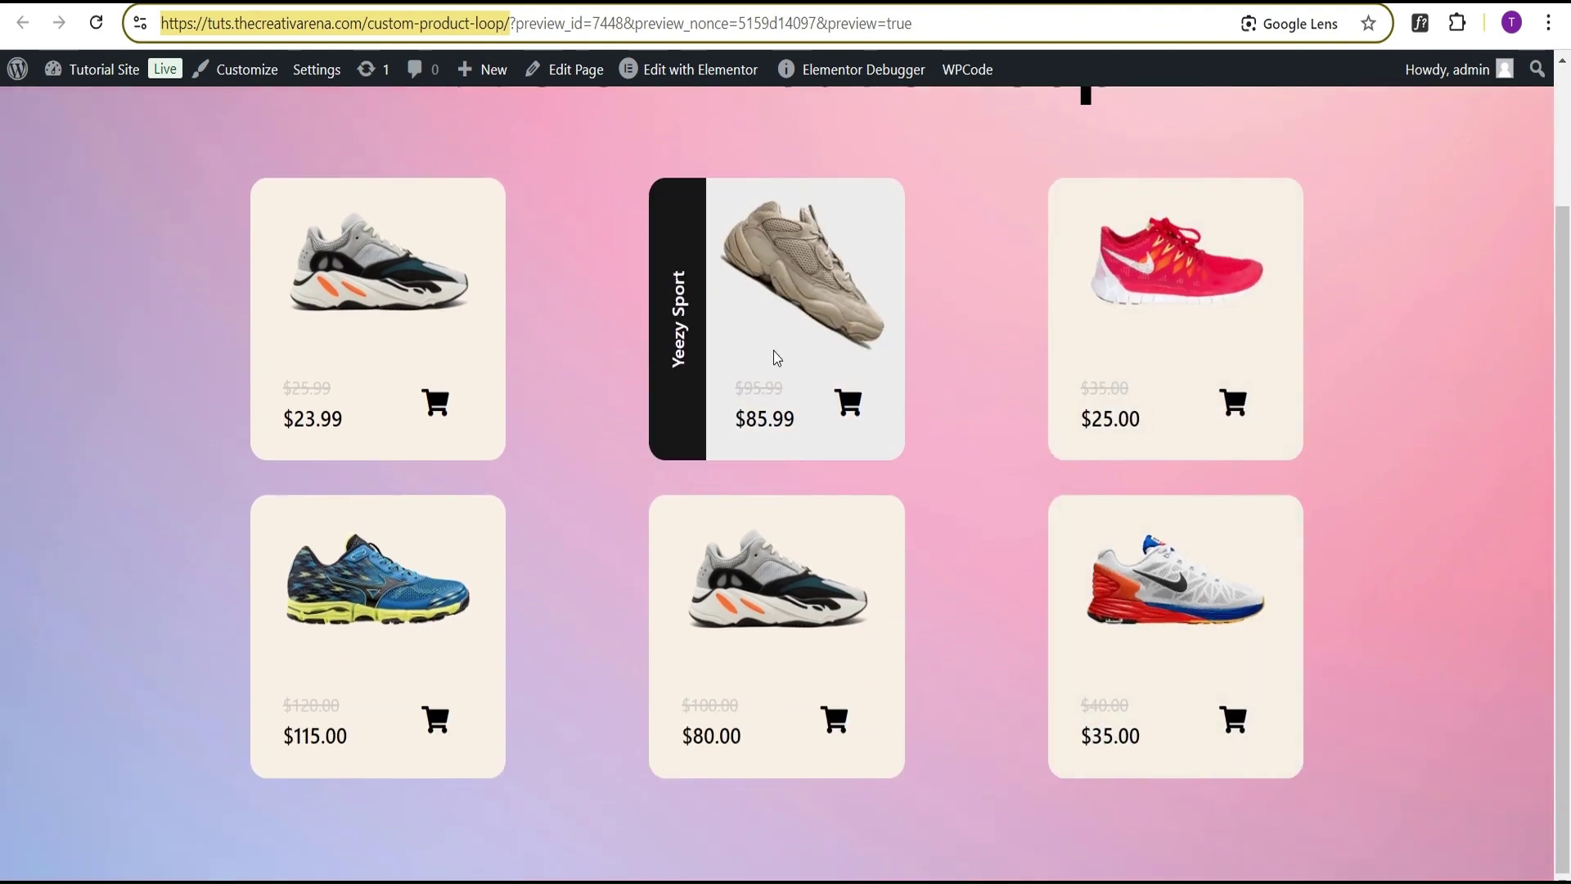